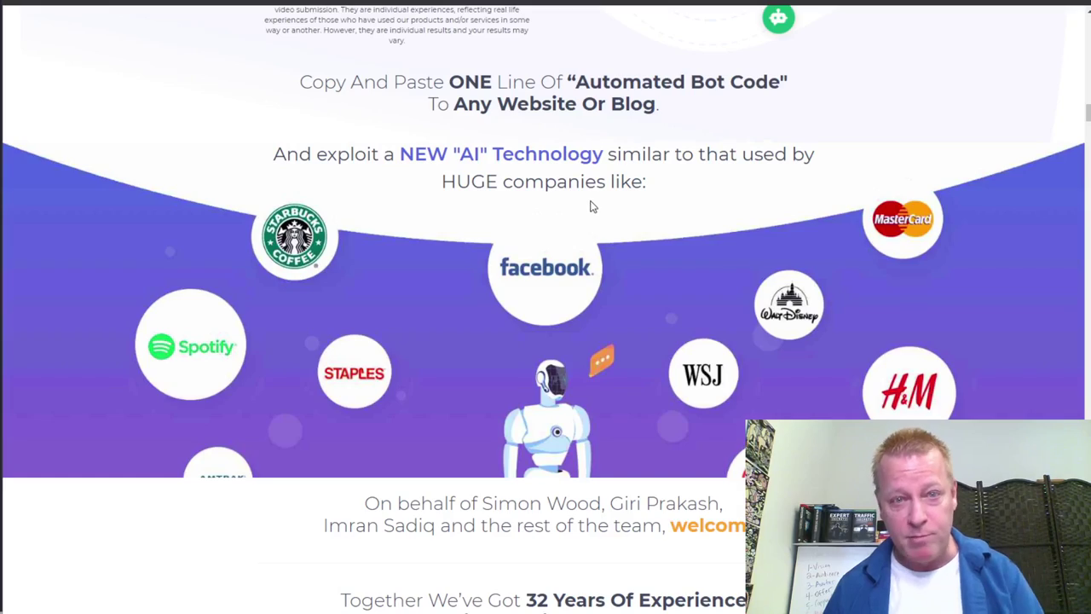
# Look through the ConversioBot sales page's compatible platforms, marketing integrations, supported languages and chatbot statistics.
pyautogui.scroll(-20, 589, 205)
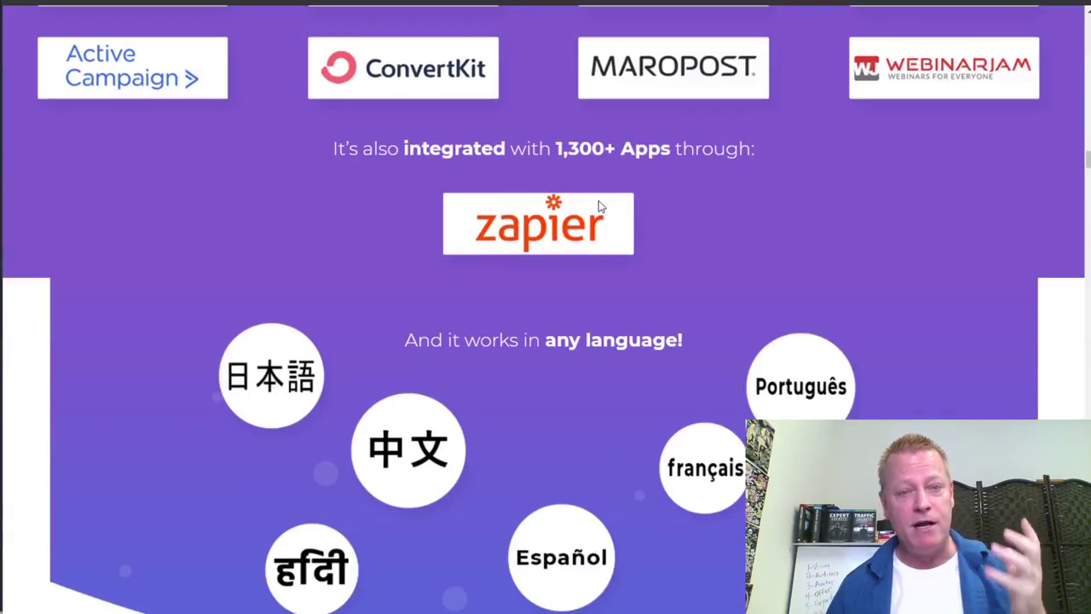
pyautogui.scroll(-5, 602, 200)
pyautogui.scroll(10, 605, 198)
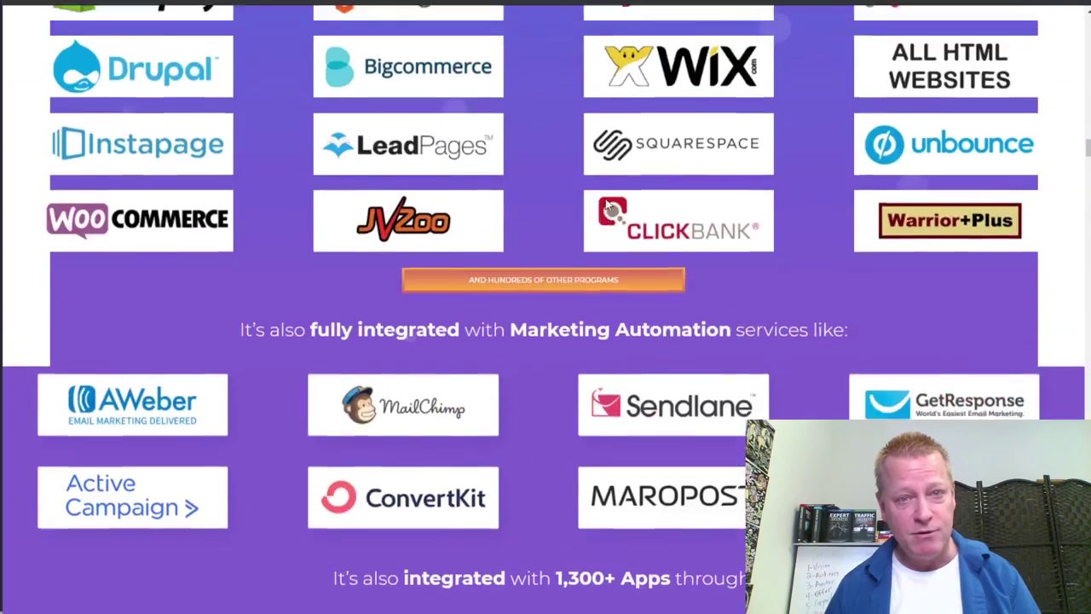
pyautogui.scroll(8, 610, 208)
pyautogui.scroll(-5, 610, 224)
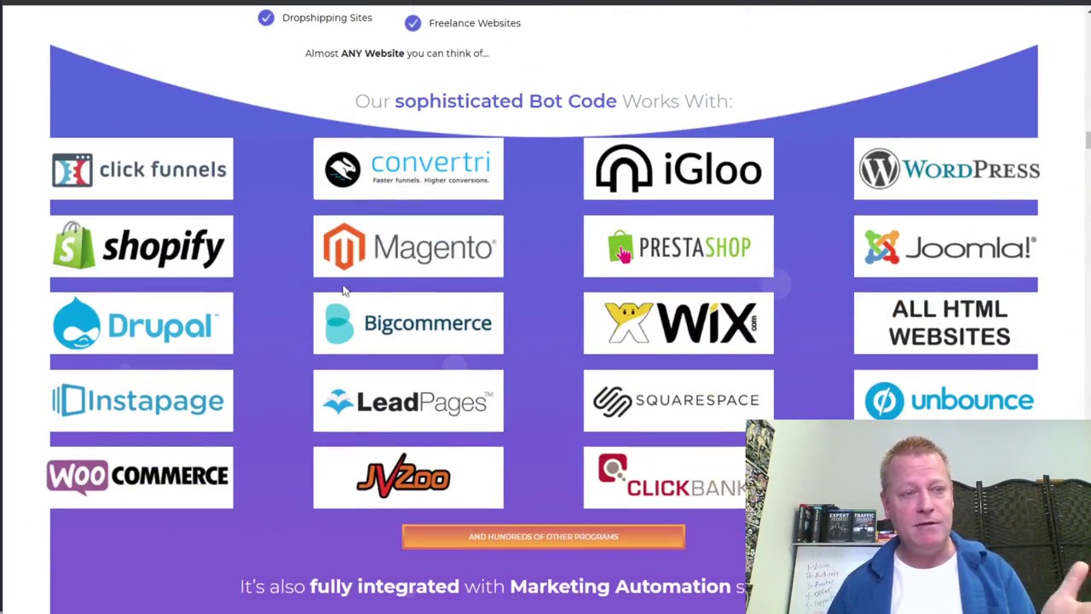
pyautogui.scroll(-10, 560, 333)
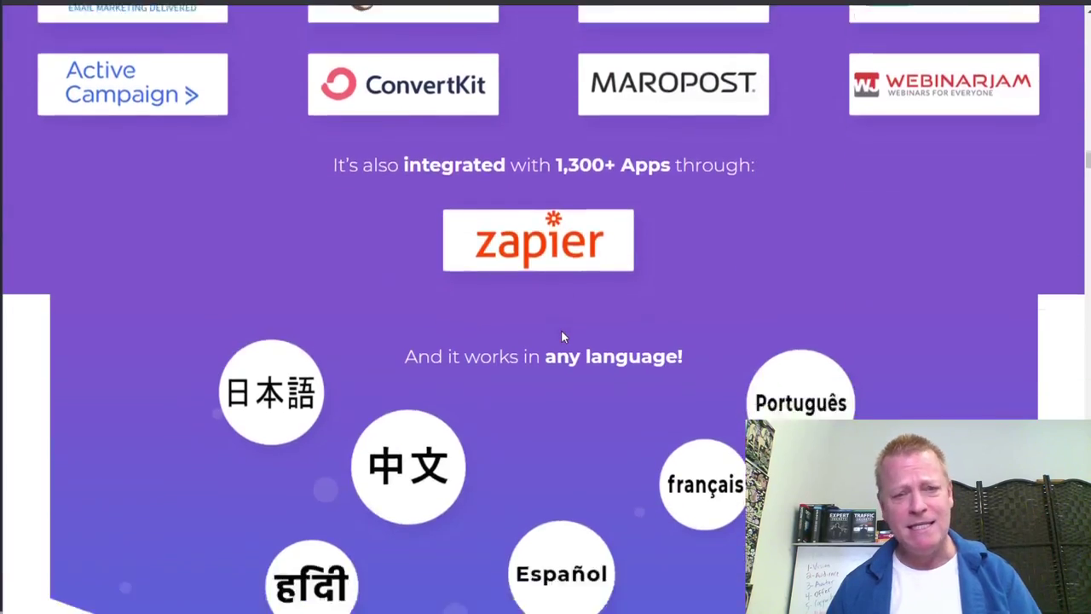
pyautogui.scroll(-15, 562, 332)
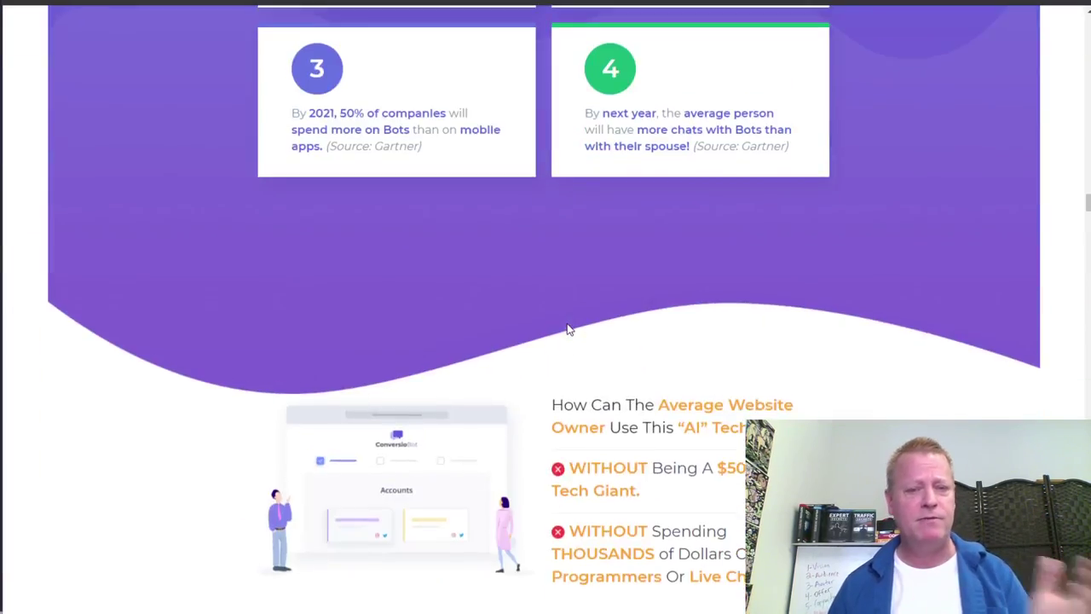
pyautogui.scroll(-12, 567, 323)
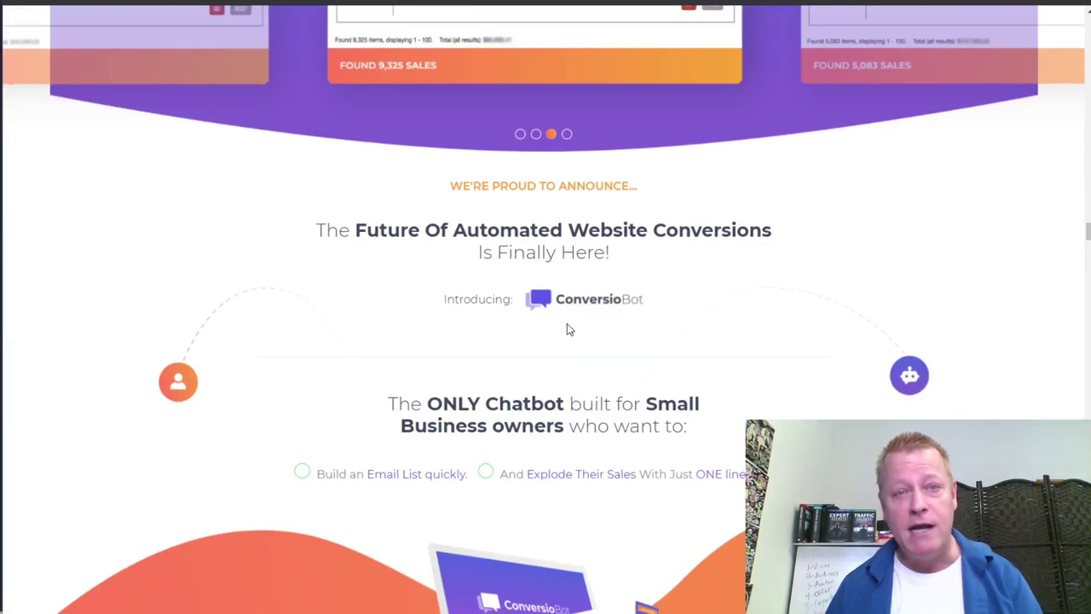
# Review the product introduction and one-time offer, then the integrations, beta tester claims and lead results higher on the sales page.
pyautogui.scroll(-2, 567, 323)
pyautogui.scroll(3, 567, 323)
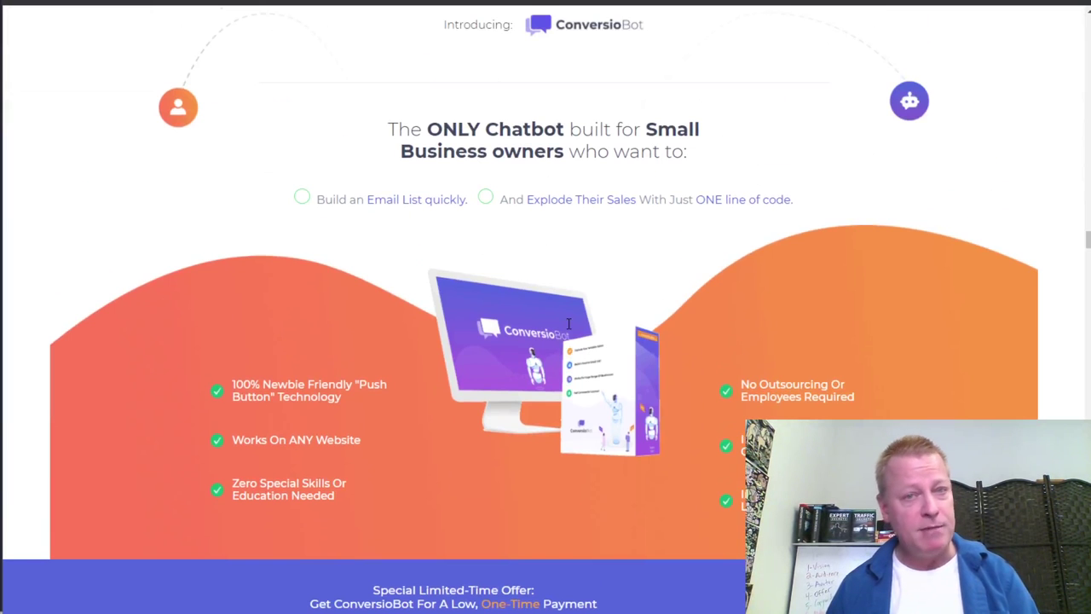
pyautogui.scroll(-9, 568, 323)
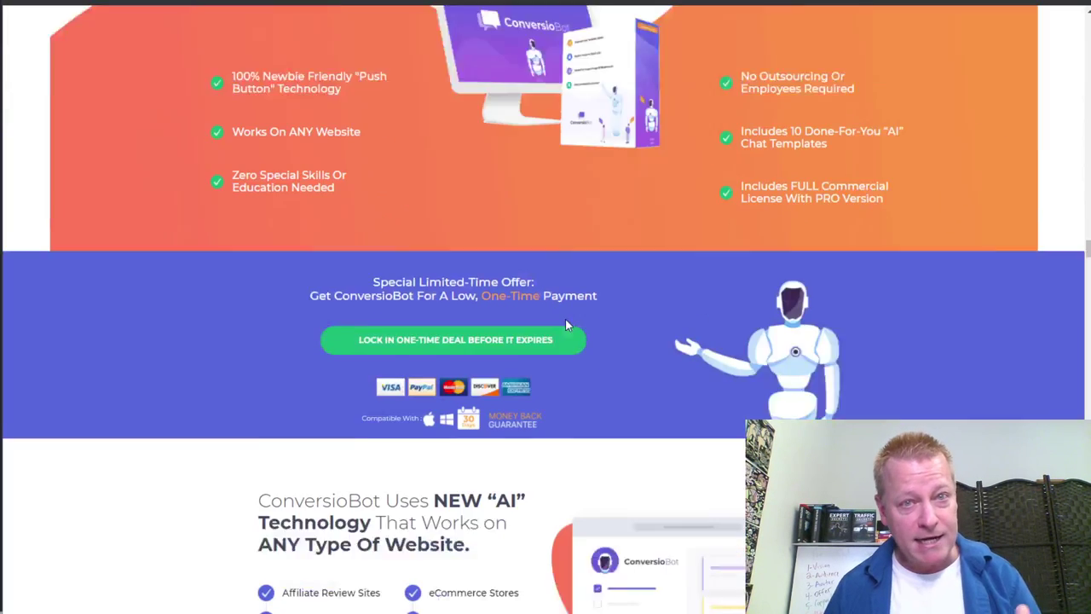
pyautogui.scroll(2, 565, 323)
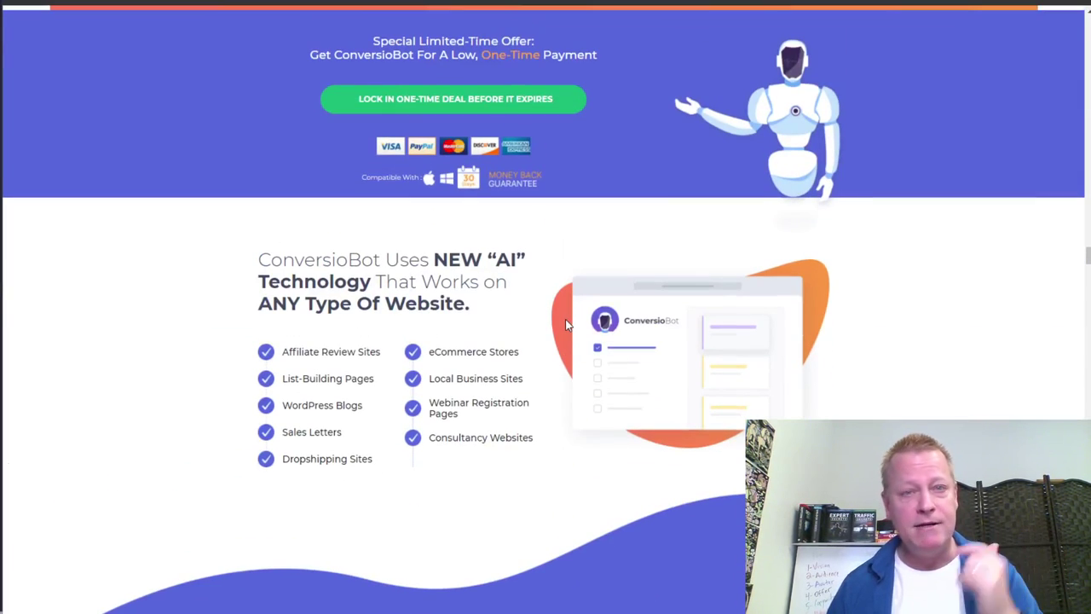
pyautogui.scroll(5, 567, 323)
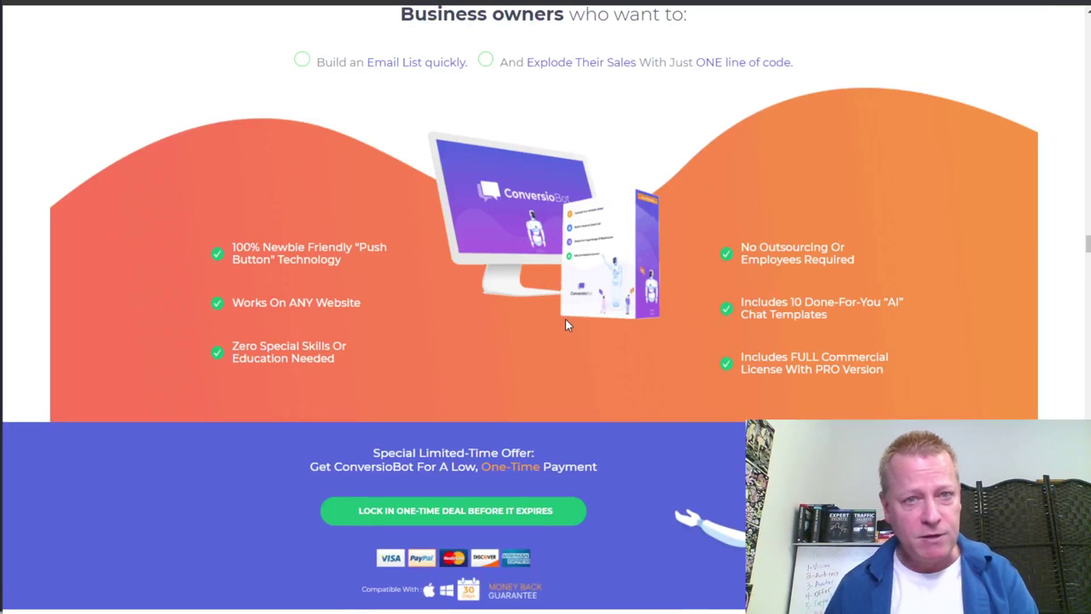
pyautogui.scroll(15, 565, 320)
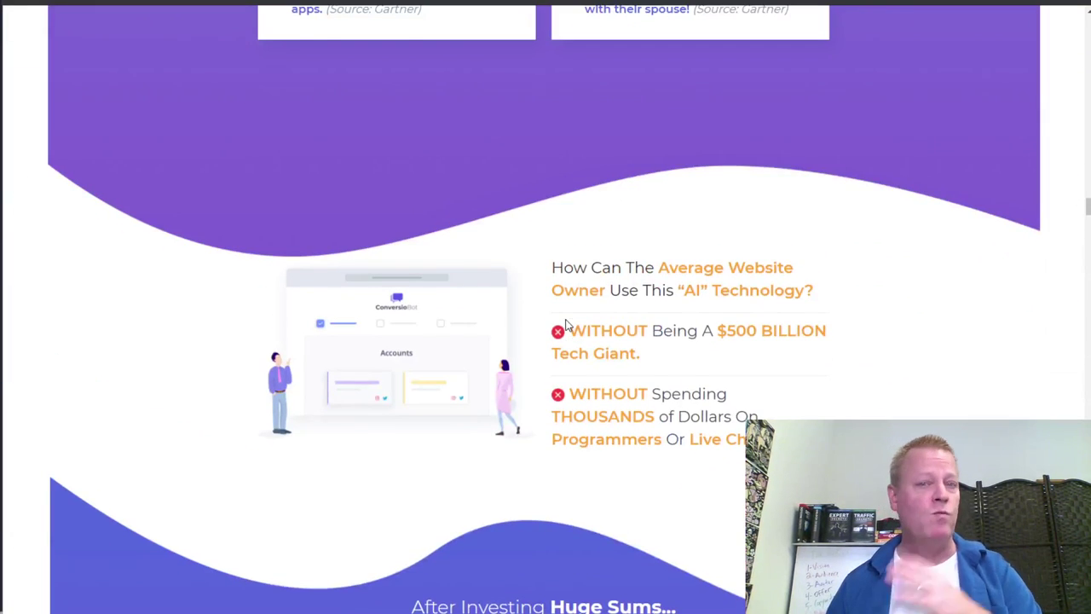
pyautogui.scroll(10, 565, 324)
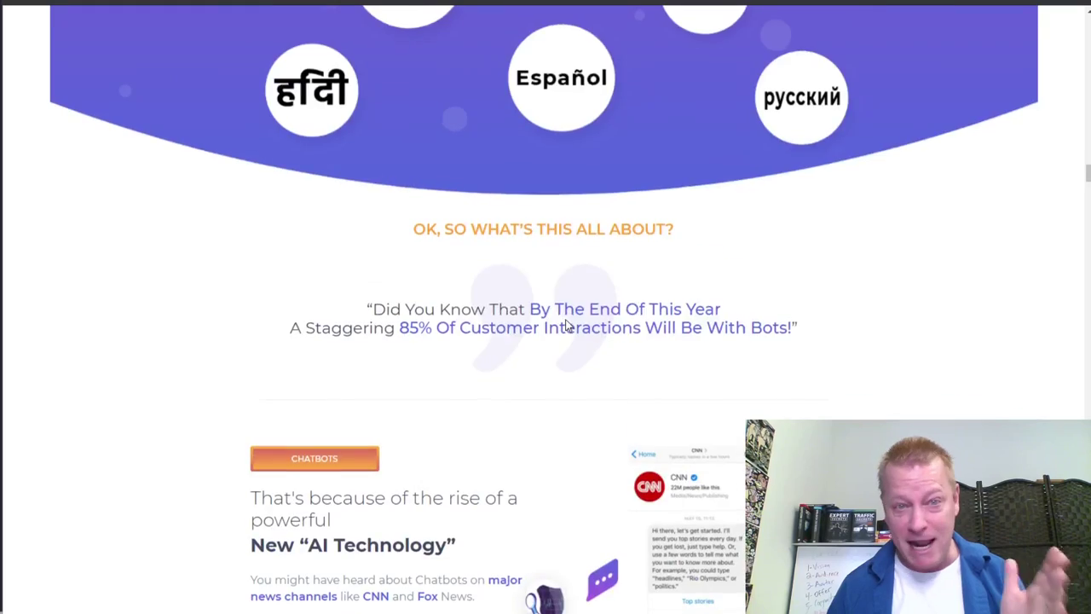
pyautogui.scroll(20, 565, 324)
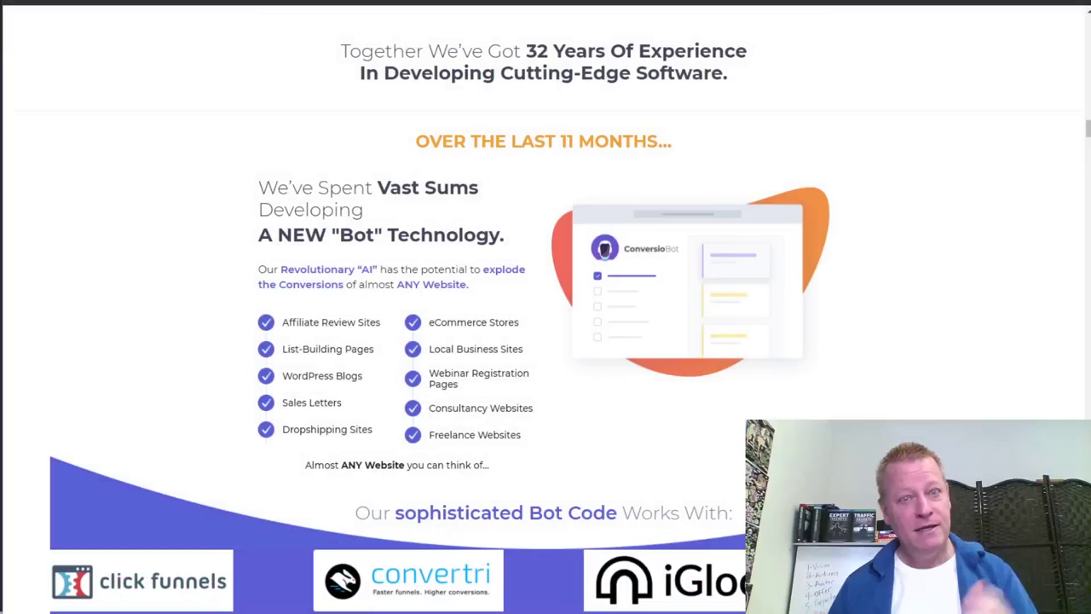
pyautogui.scroll(10, 560, 348)
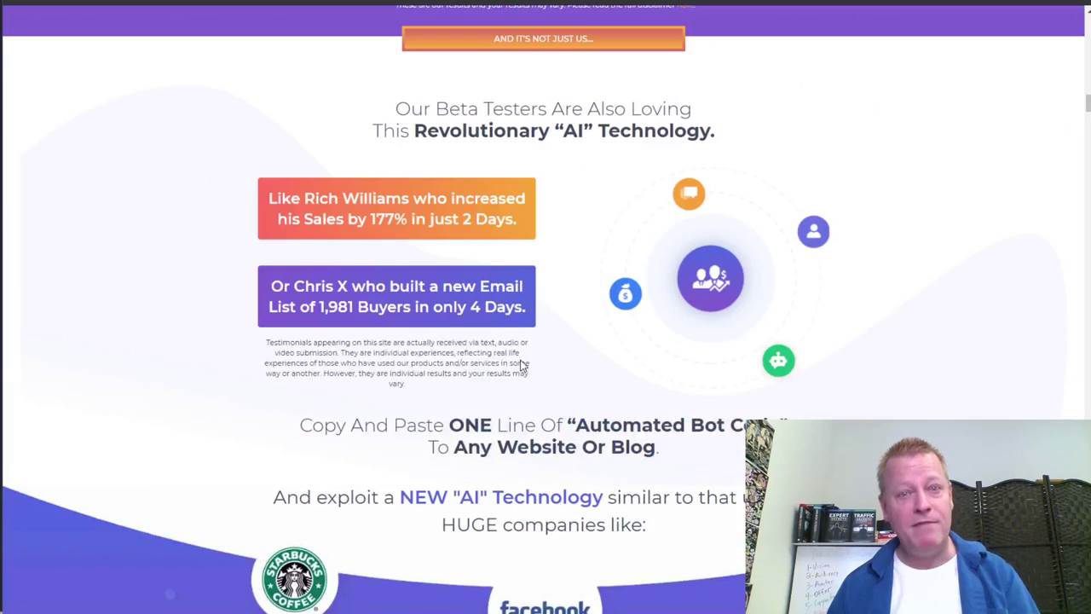
pyautogui.scroll(7, 520, 362)
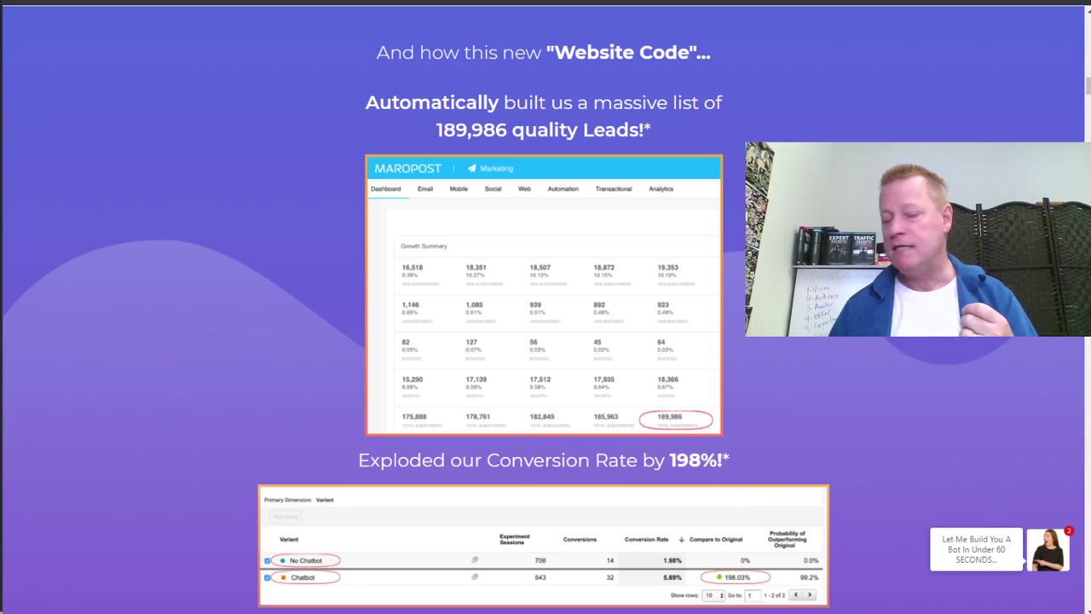
# Open the sales page's chatbot conversation and return to the page's opening headline and video.
pyautogui.click(1057, 570)
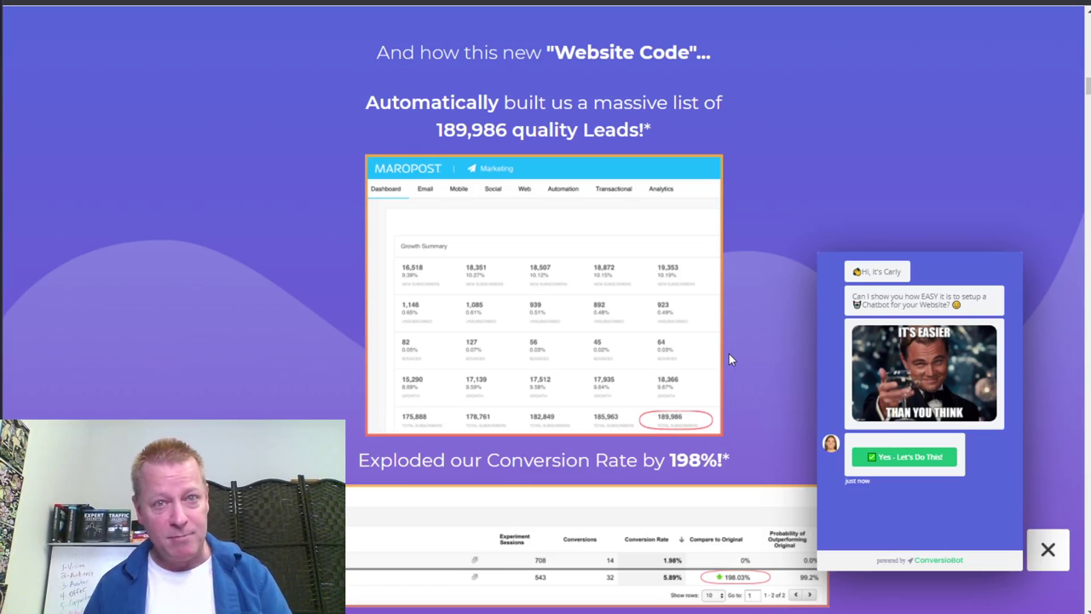
pyautogui.scroll(20, 729, 354)
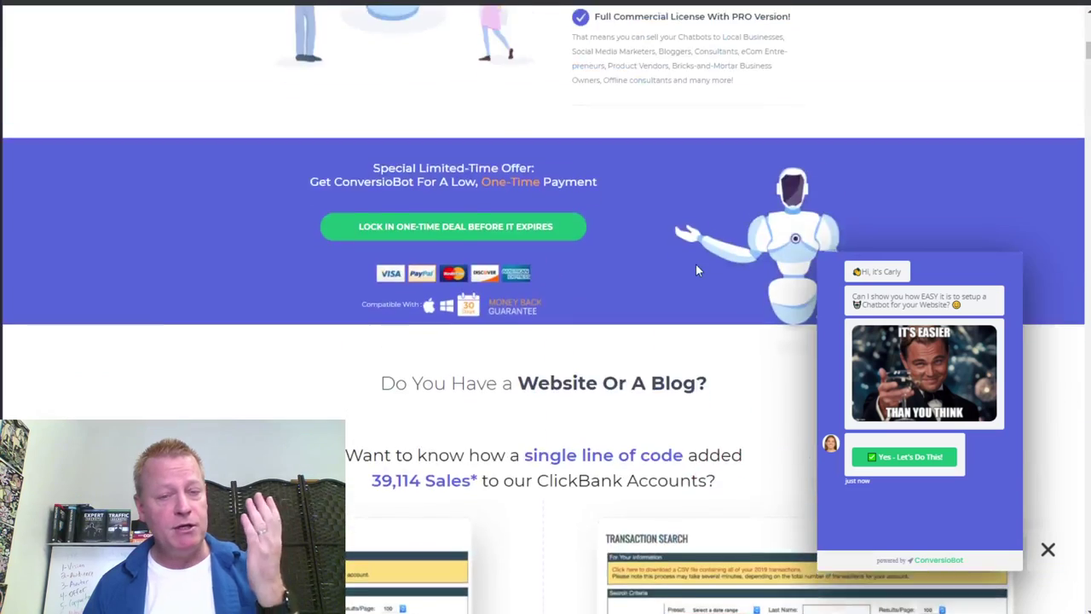
pyautogui.scroll(1, 696, 264)
pyautogui.scroll(-1, 696, 263)
pyautogui.scroll(1, 597, 187)
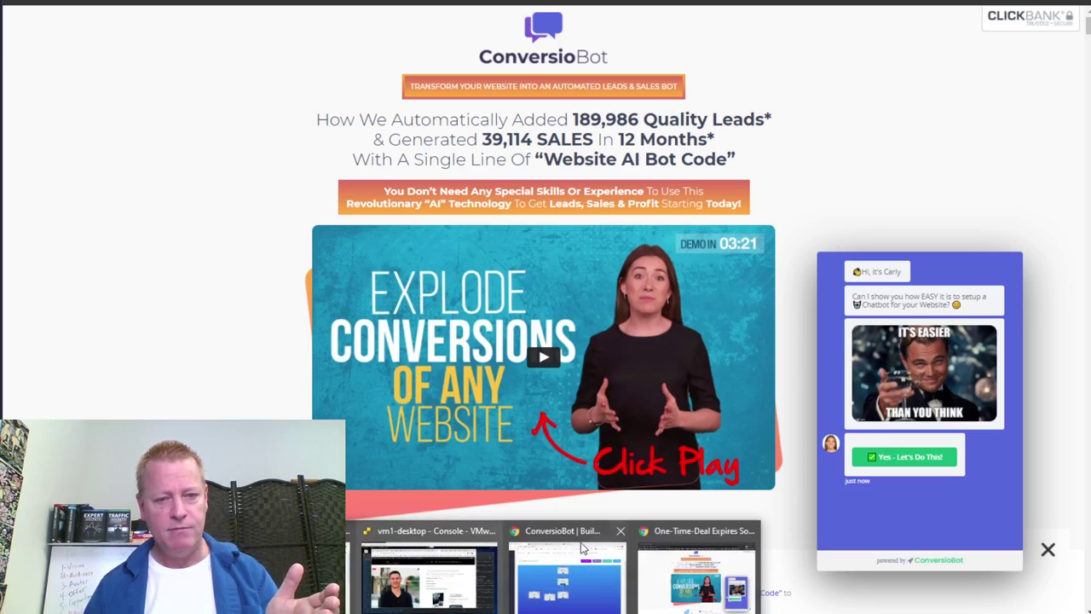
# Switch to the ConversioBot builder window, find JS' bot in the list of bots and open it for editing.
pyautogui.click(546, 558)
pyautogui.scroll(1, 727, 437)
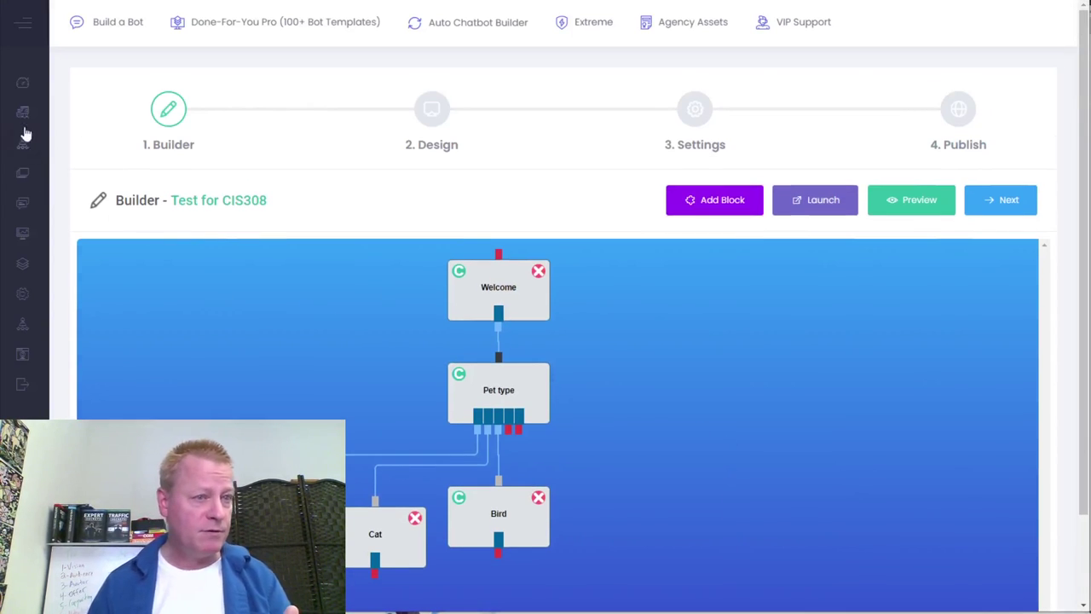
pyautogui.moveTo(27, 117)
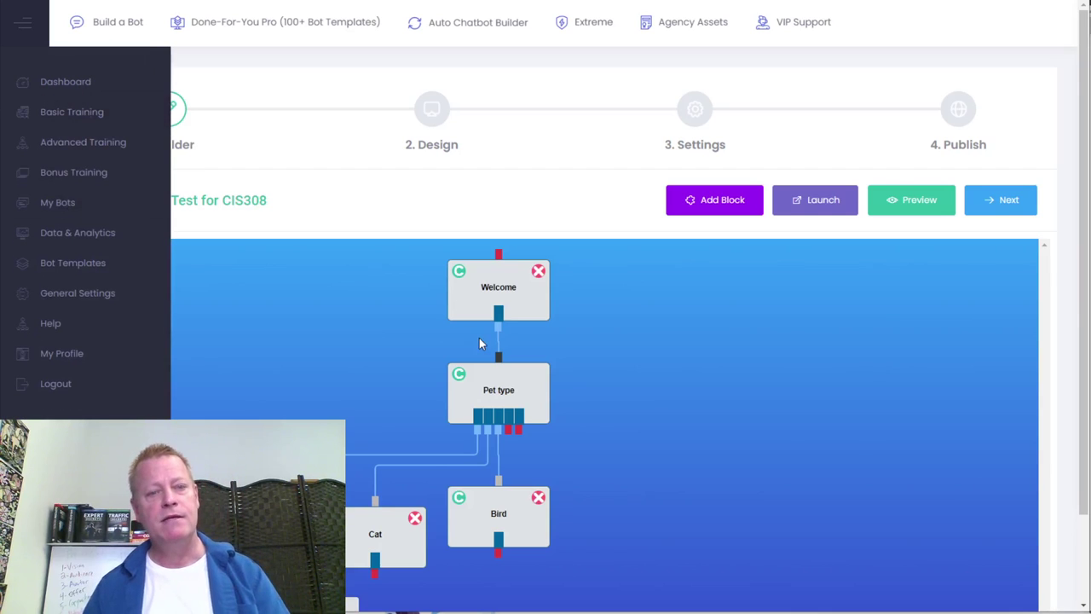
pyautogui.scroll(-5, 367, 307)
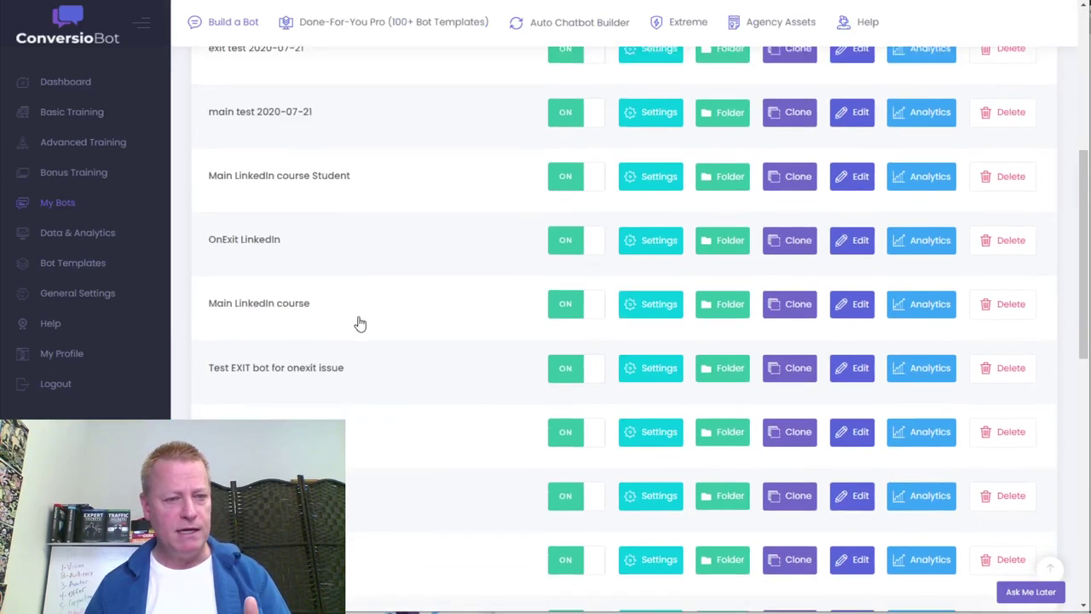
pyautogui.scroll(-10, 353, 336)
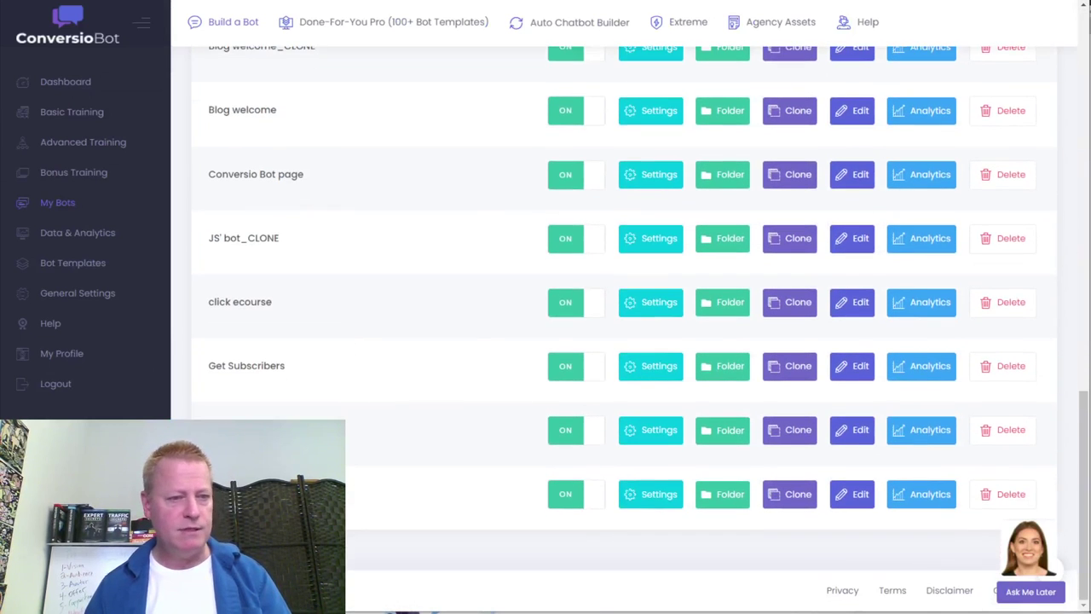
pyautogui.click(647, 480)
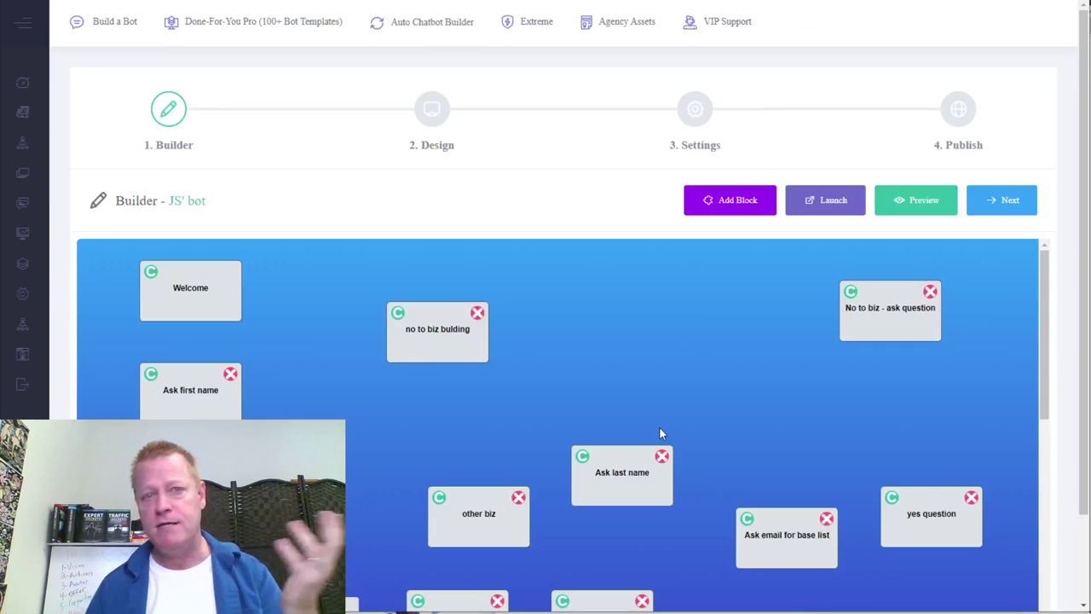
# Examine the full conversation flow of JS' bot, including the blocks at its far side and lower end.
pyautogui.scroll(-4, 716, 418)
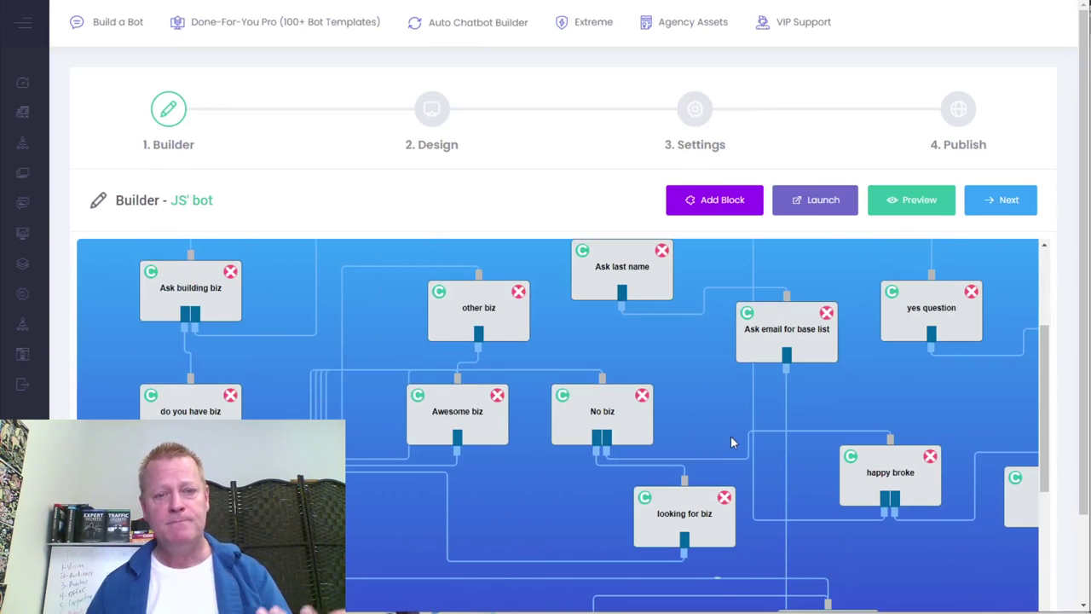
pyautogui.scroll(-3, 731, 435)
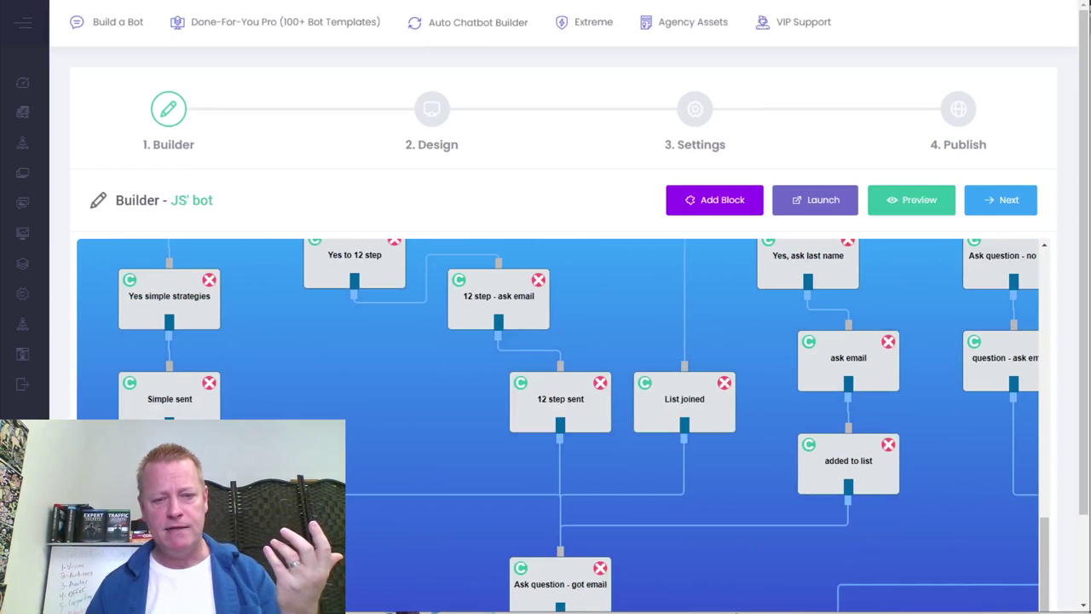
pyautogui.scroll(-2, 1075, 528)
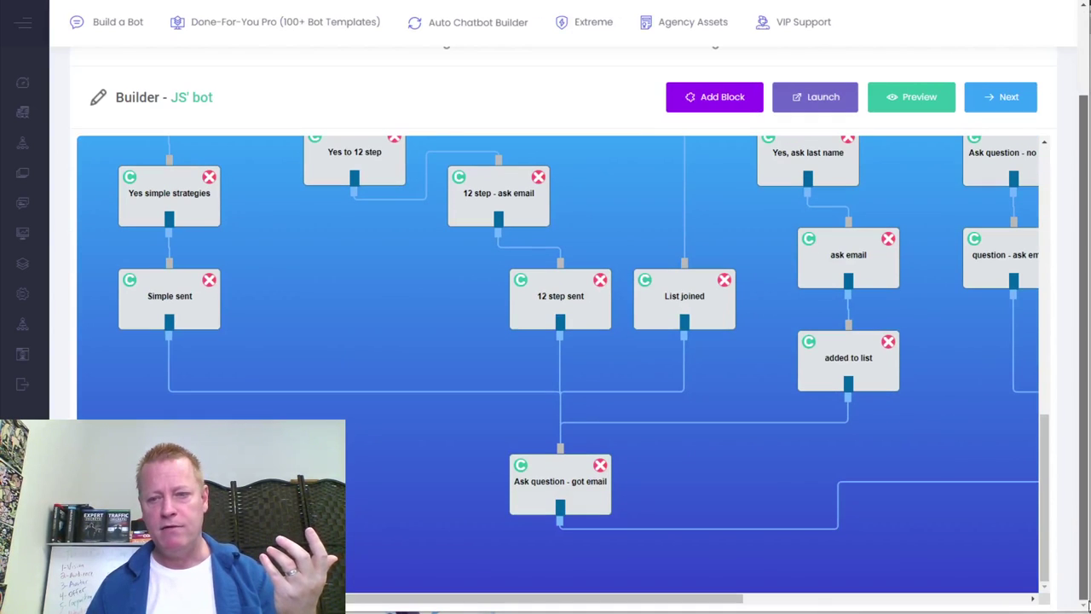
pyautogui.moveTo(714, 602); pyautogui.dragTo(939, 602)
pyautogui.scroll(5, 949, 493)
pyautogui.scroll(5, 949, 492)
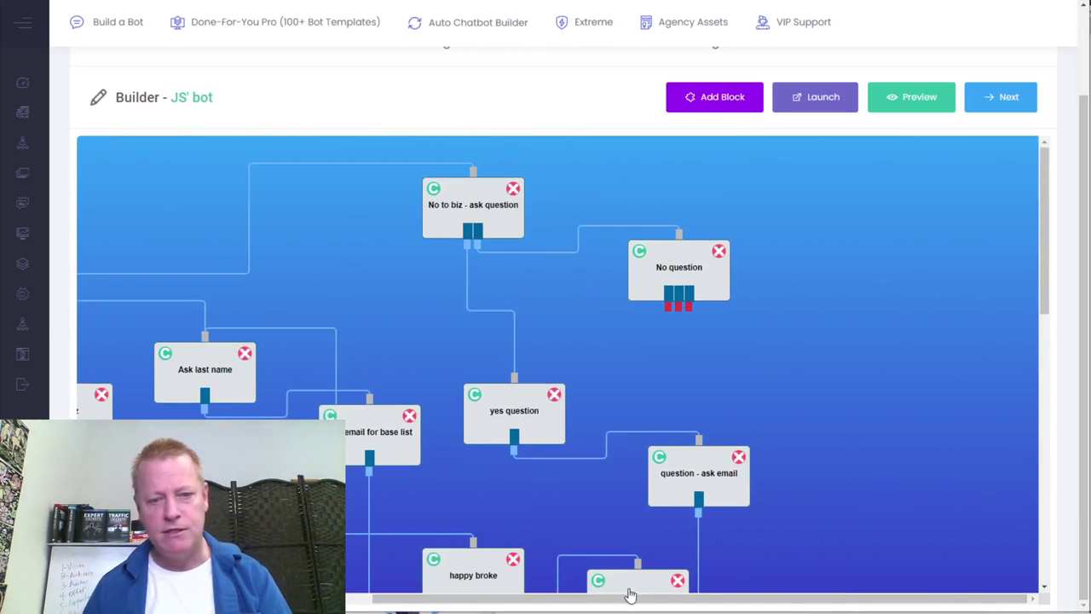
pyautogui.moveTo(627, 602); pyautogui.dragTo(342, 602)
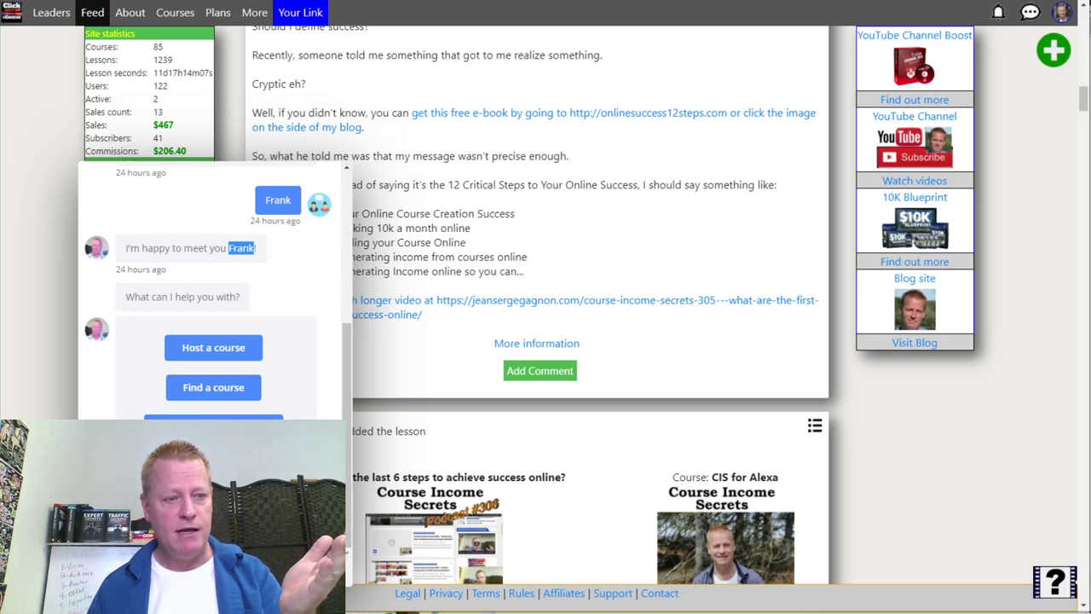
# Reopen the chatbot on the Click eCourse feed page and read through its conversation and reply options.
pyautogui.click(677, 457)
pyautogui.scroll(-8, 179, 353)
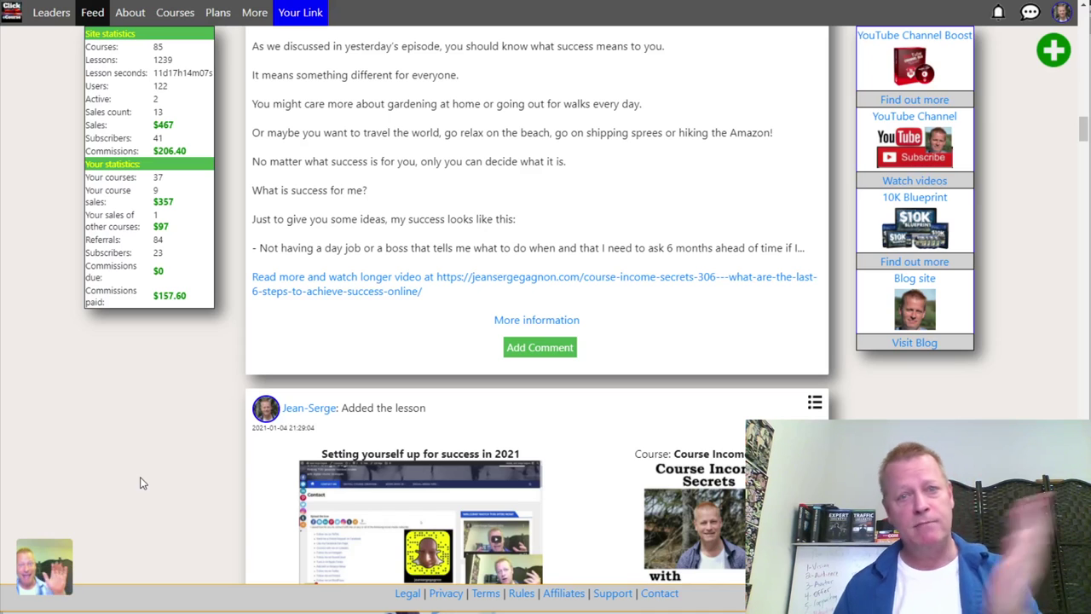
pyautogui.click(48, 567)
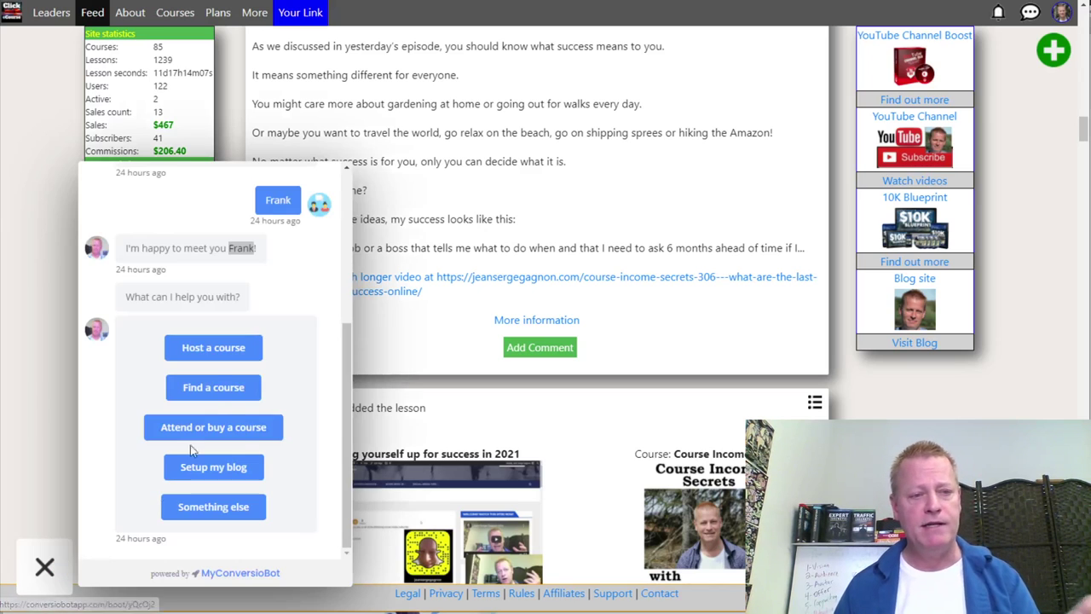
pyautogui.scroll(3, 222, 426)
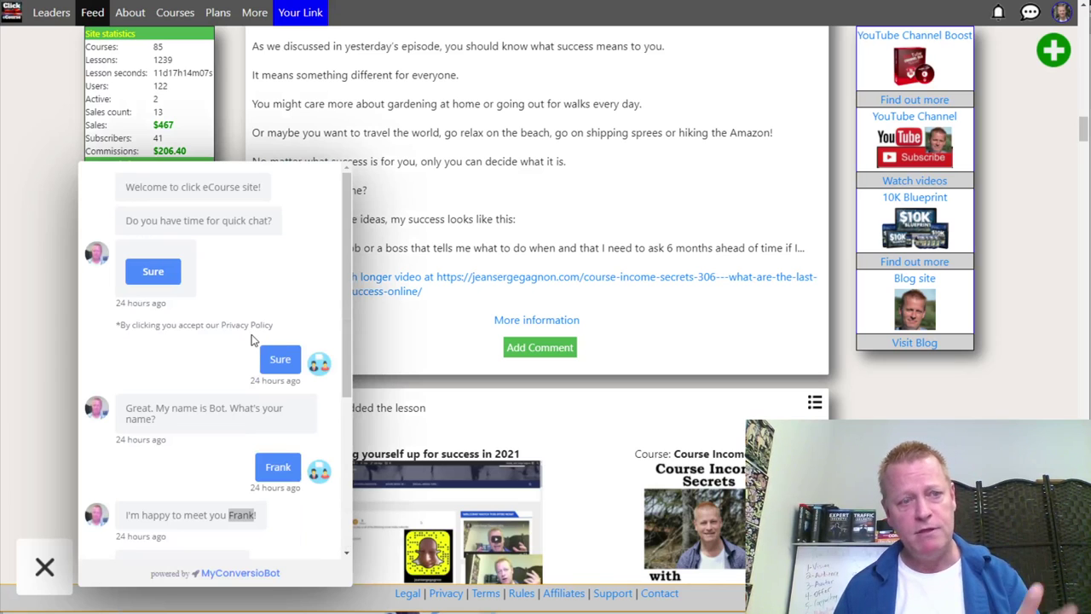
pyautogui.scroll(5, 251, 340)
pyautogui.scroll(-6, 202, 338)
pyautogui.scroll(-5, 207, 358)
pyautogui.scroll(4, 202, 358)
pyautogui.scroll(-2, 202, 358)
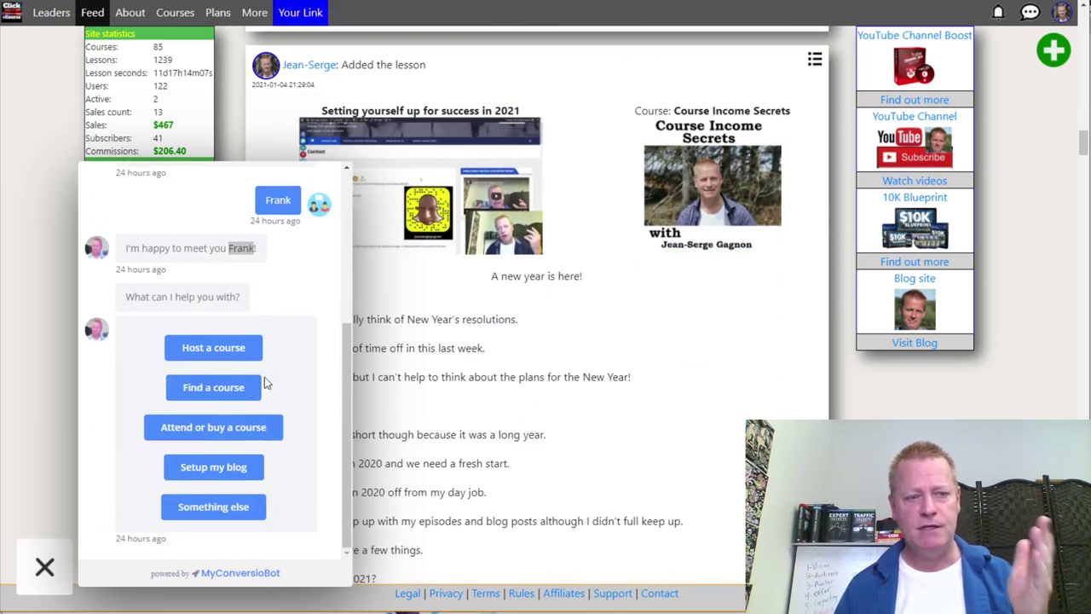
# Ask the chatbot for help with "Setup my blog" and open the linked WordPress blog setup post to read.
pyautogui.click(214, 473)
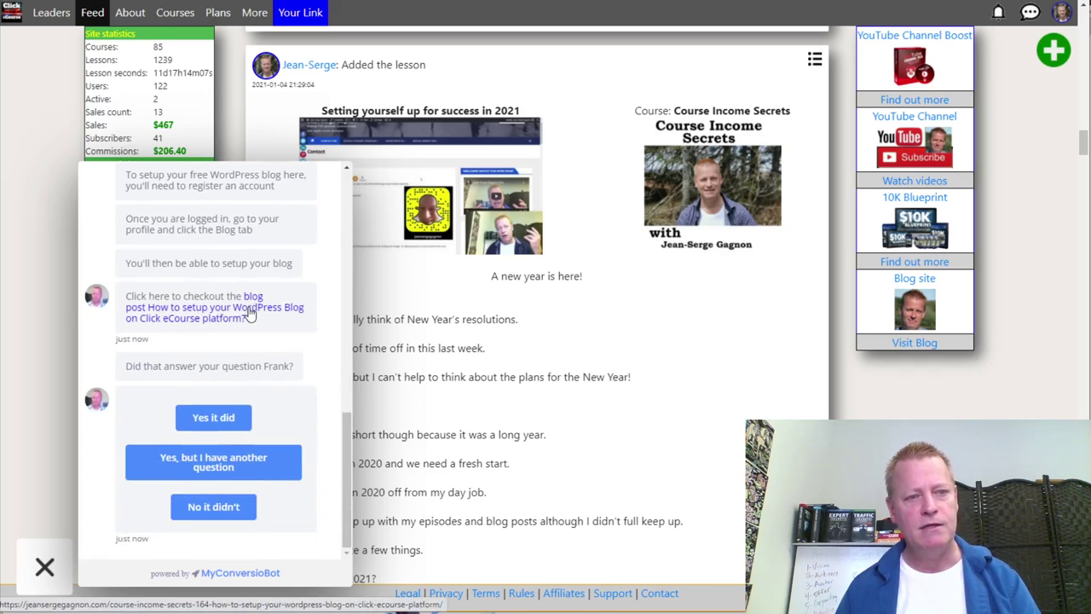
pyautogui.click(250, 314)
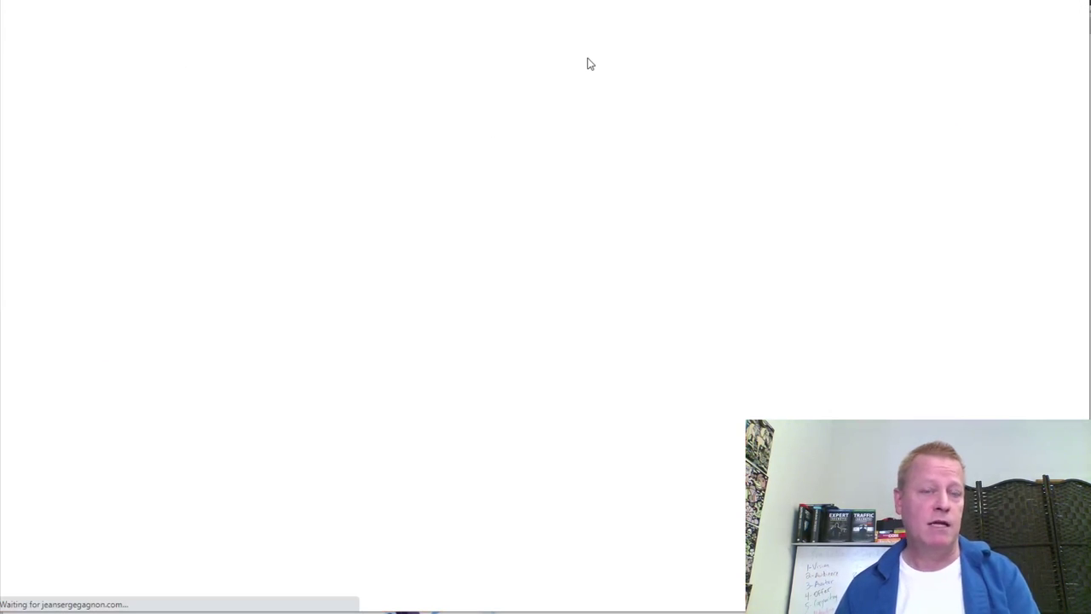
pyautogui.scroll(-2, 650, 283)
pyautogui.scroll(-20, 650, 283)
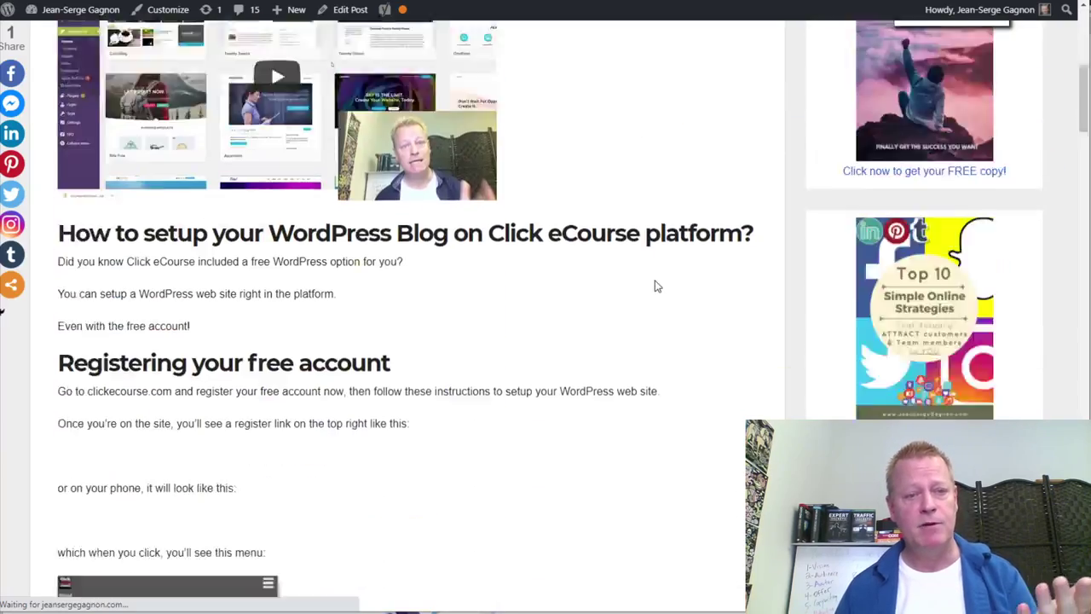
# Skim the WordPress blog setup post from the registration instructions to the site activation section, and close it to return to the chatbot.
pyautogui.scroll(-10, 620, 264)
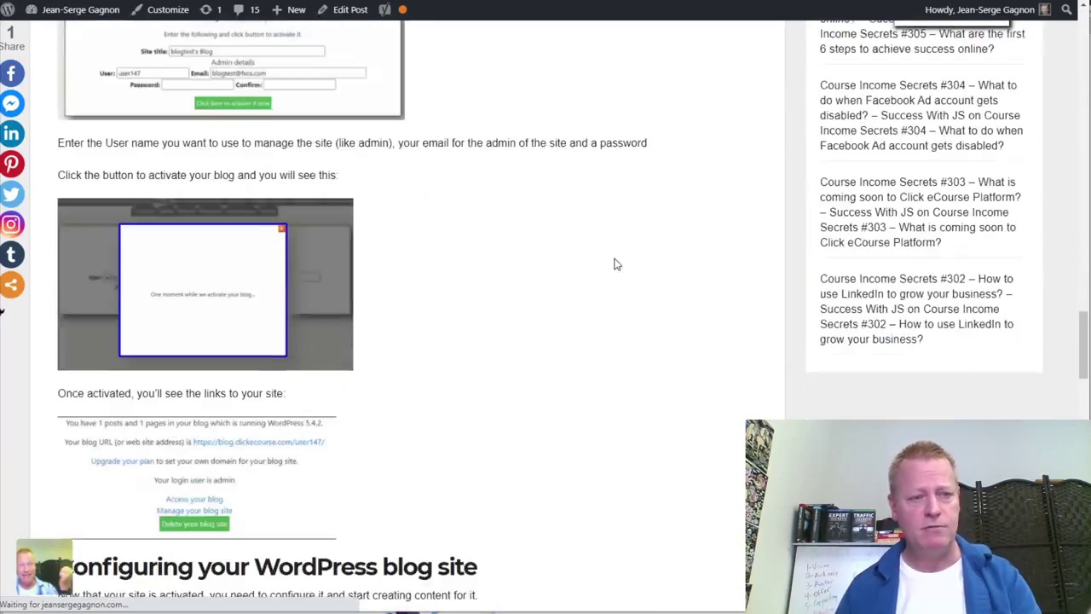
pyautogui.scroll(15, 602, 242)
pyautogui.scroll(10, 602, 243)
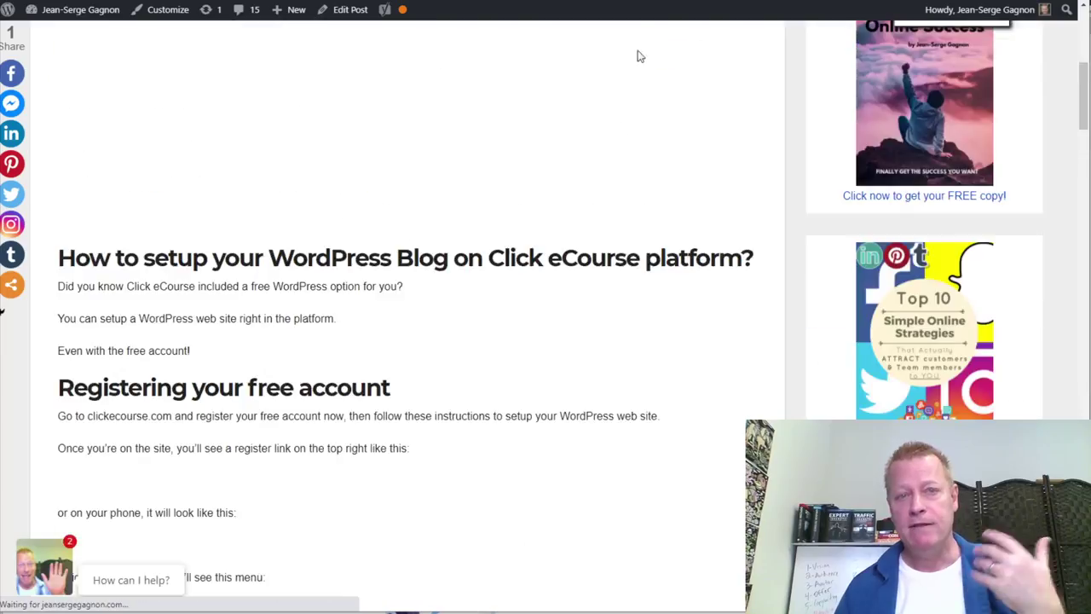
pyautogui.hotkey('ctrl', 'w')
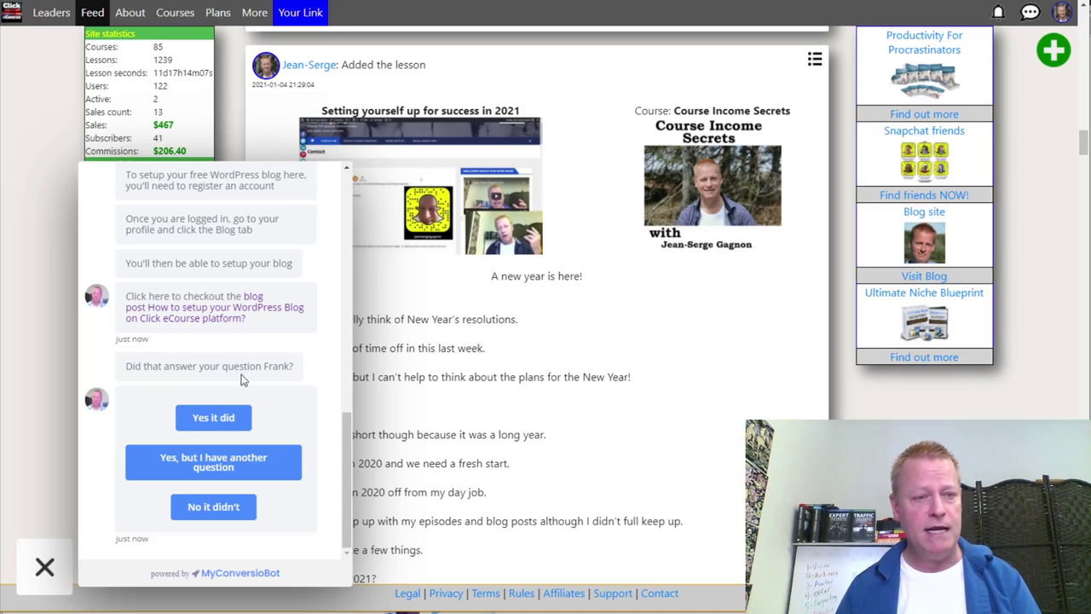
# Tell the chatbot there is another question, choose "Host a course" and answer "Yes" to having an account set up.
pyautogui.click(230, 465)
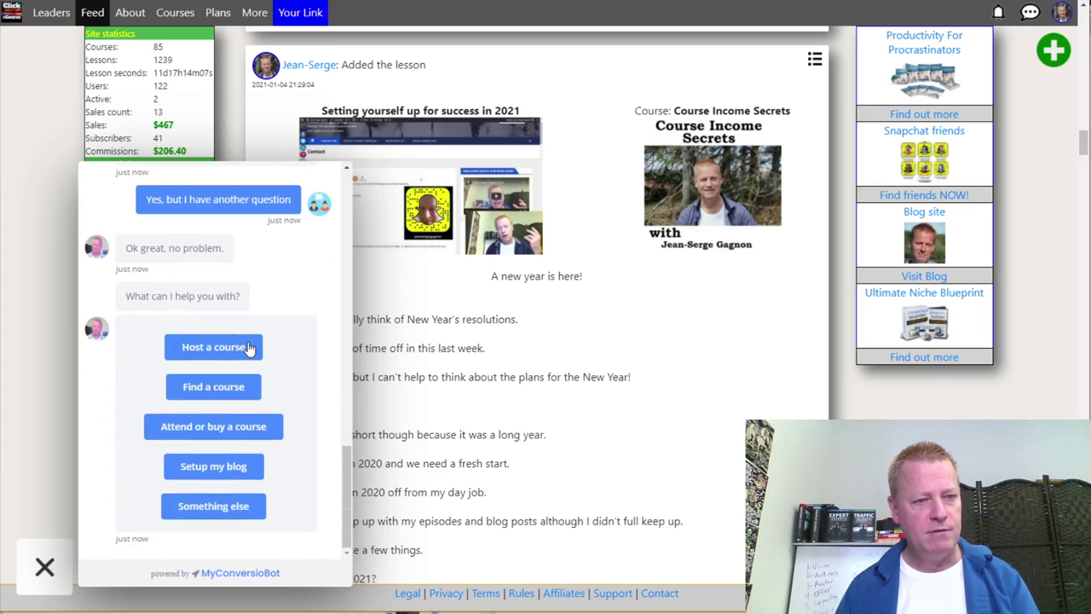
pyautogui.click(226, 350)
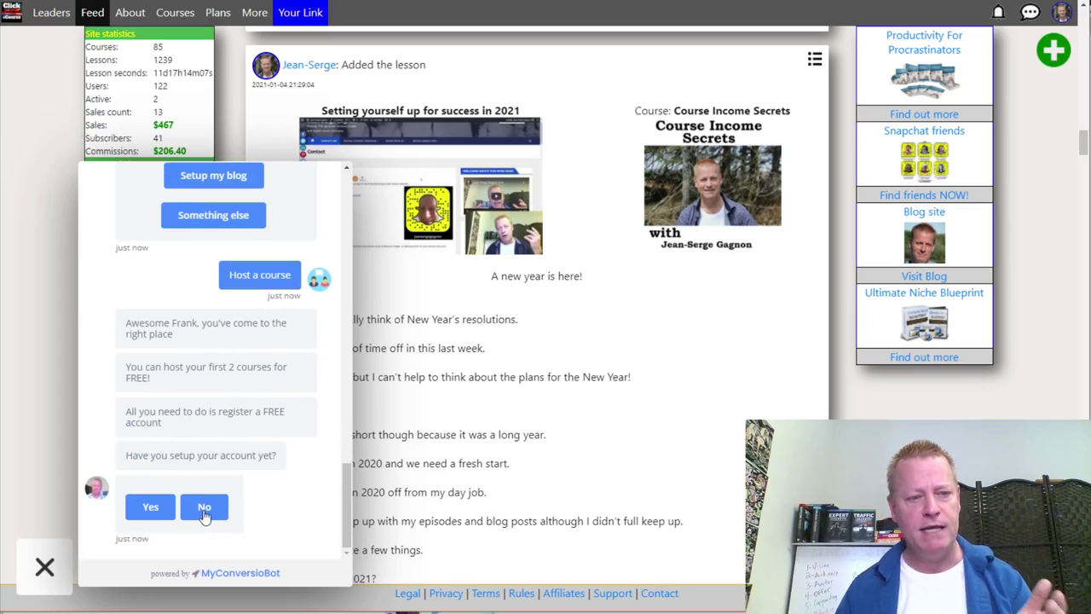
pyautogui.click(162, 508)
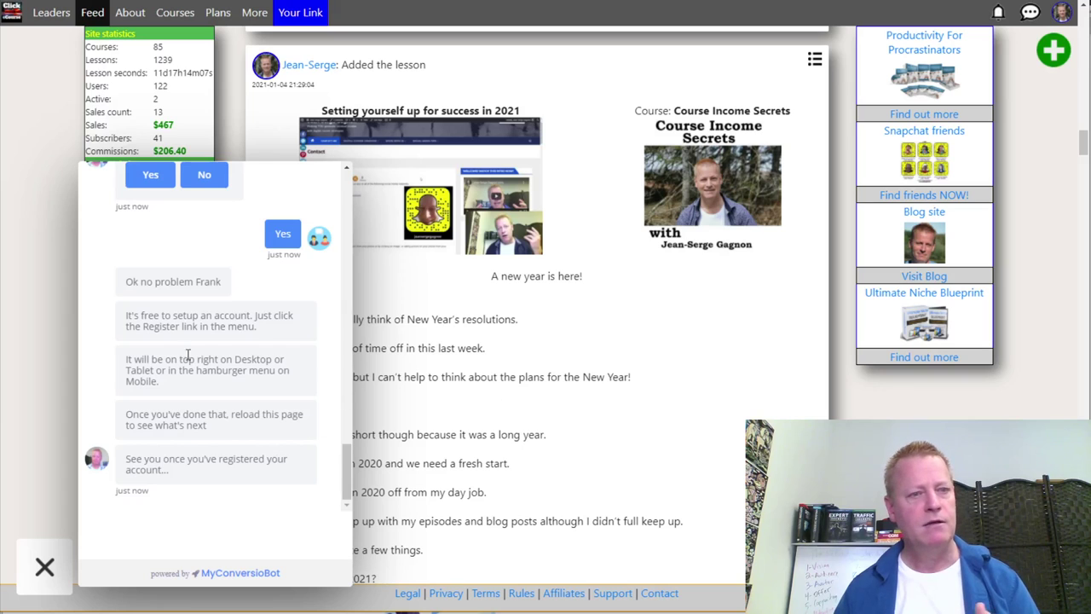
# Compare the chatbot's account question with its reply to the "Yes" answer, and close the chat.
pyautogui.scroll(2, 187, 356)
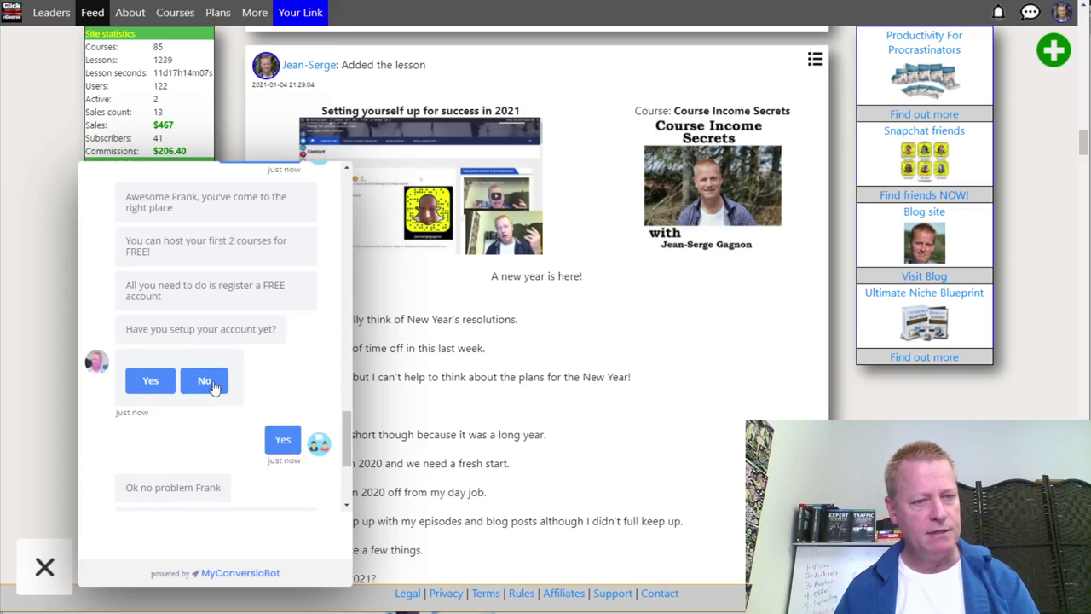
pyautogui.scroll(-2, 237, 453)
pyautogui.scroll(4, 237, 453)
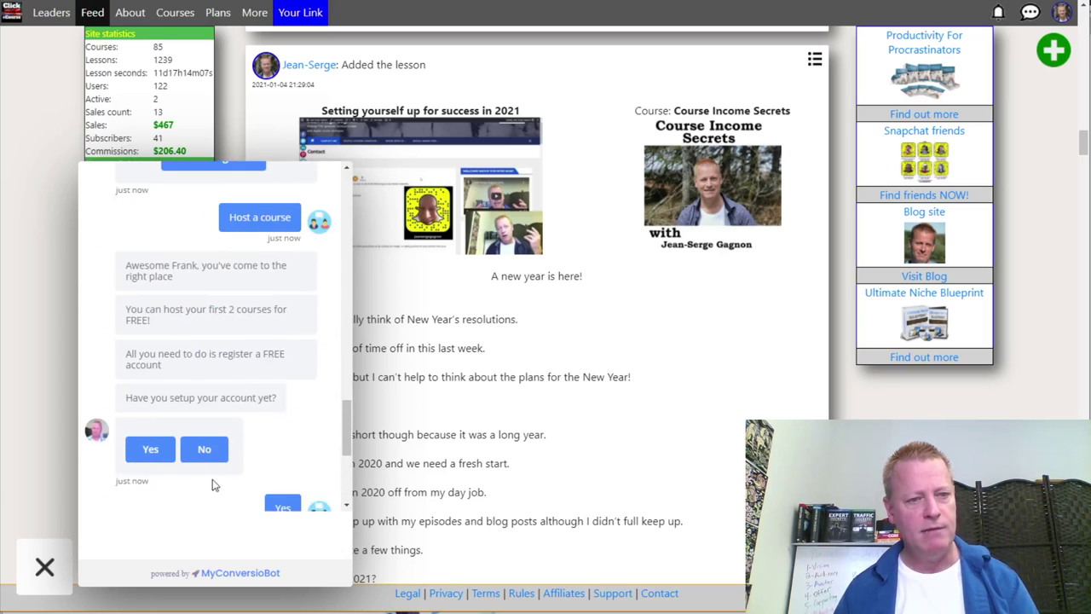
pyautogui.scroll(-6, 254, 439)
pyautogui.scroll(3, 220, 359)
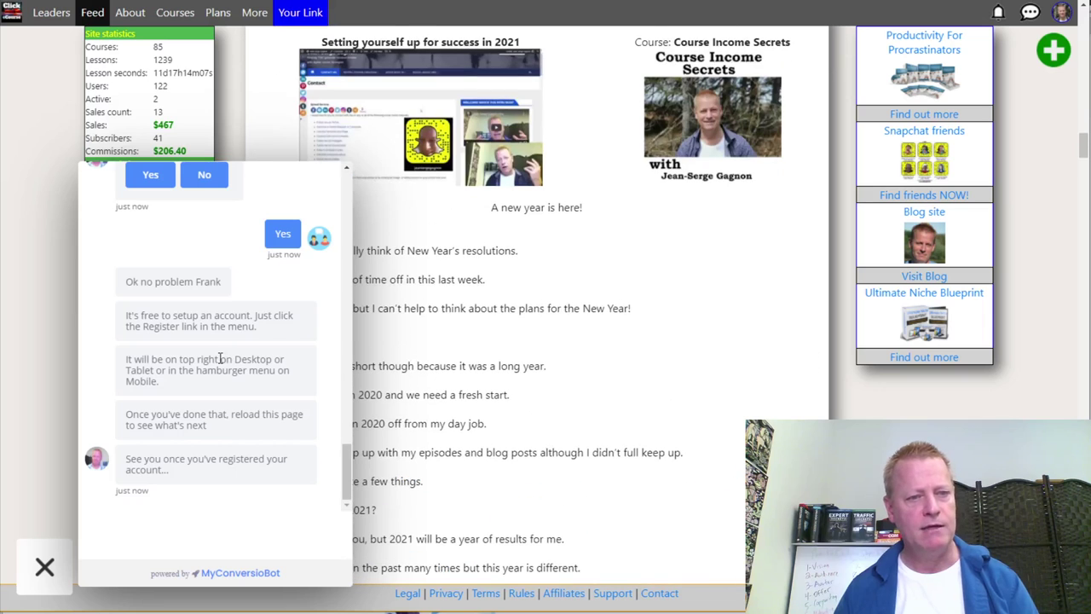
pyautogui.click(44, 567)
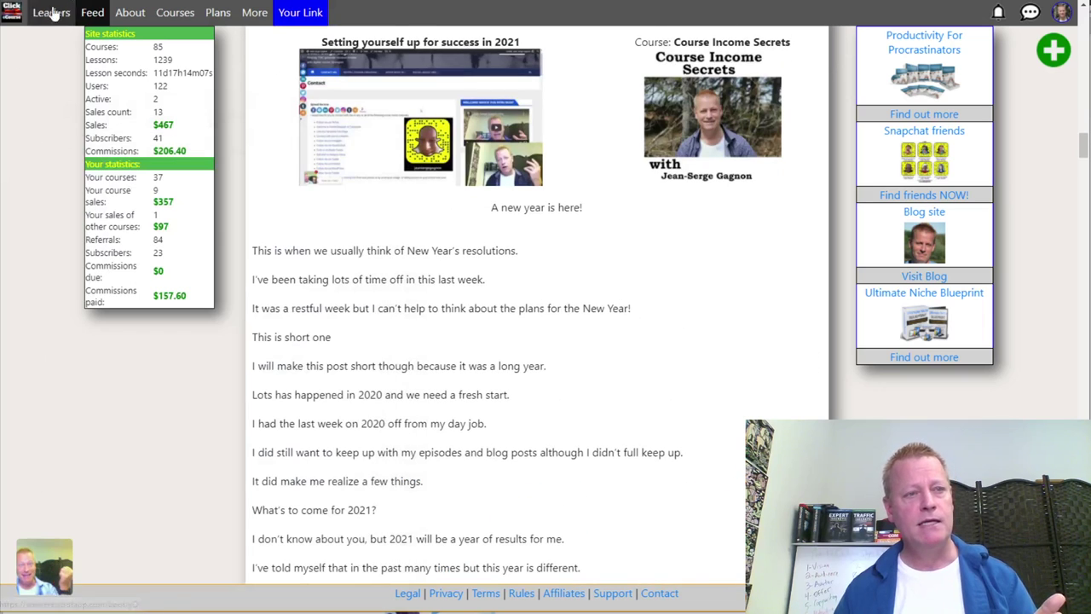
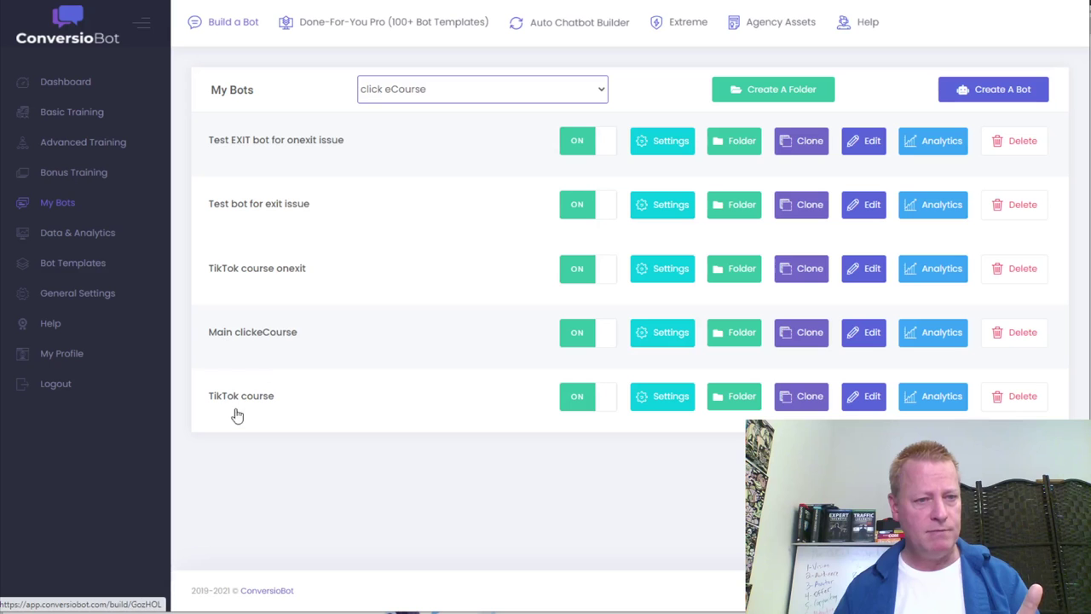
# Switch to ConversioBot, open the Main clickeCourse bot in the builder and find its host course branch.
pyautogui.click(658, 332)
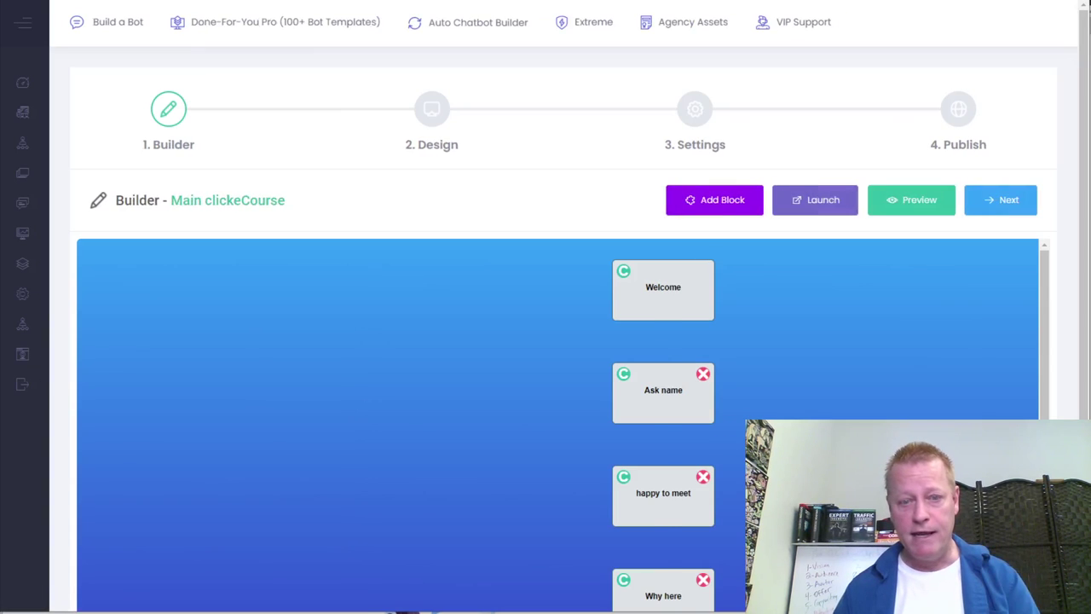
pyautogui.scroll(-5, 498, 431)
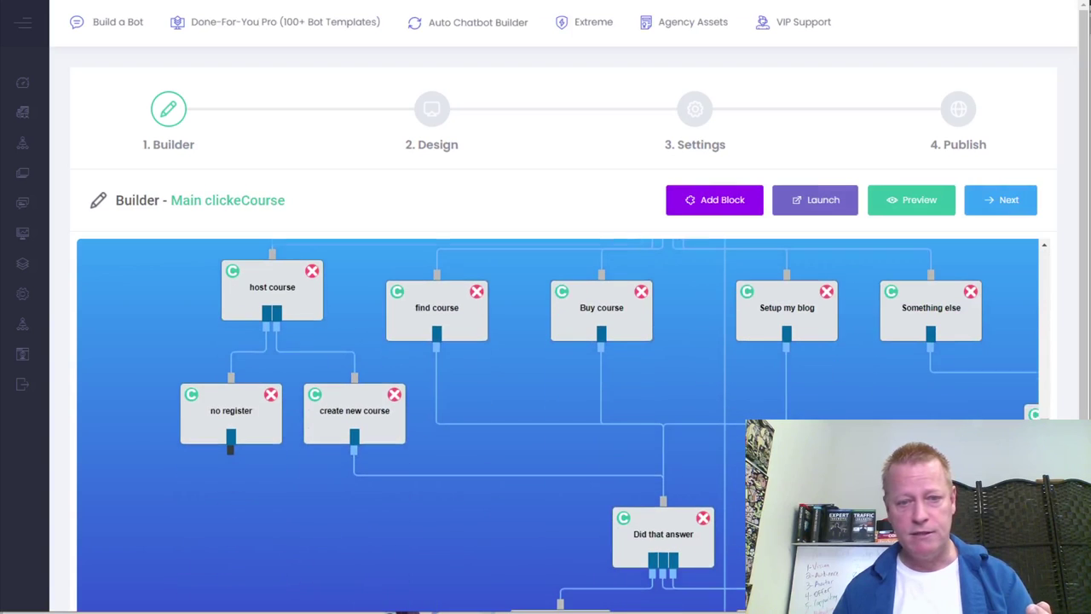
pyautogui.scroll(1, 499, 431)
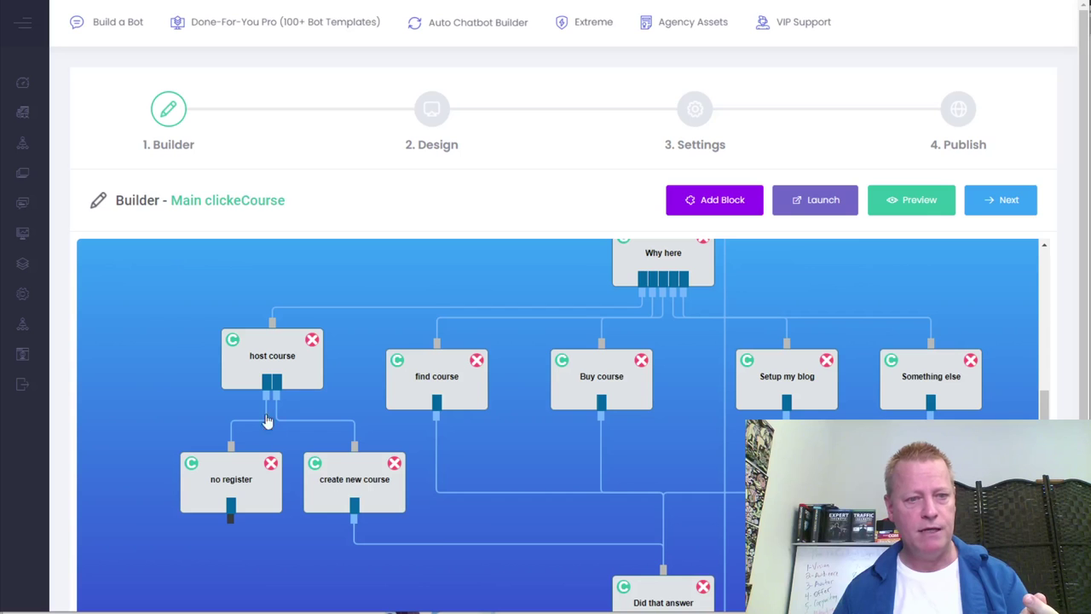
# Check the host course block's messages and its response options, and close the block without changes.
pyautogui.click(287, 358)
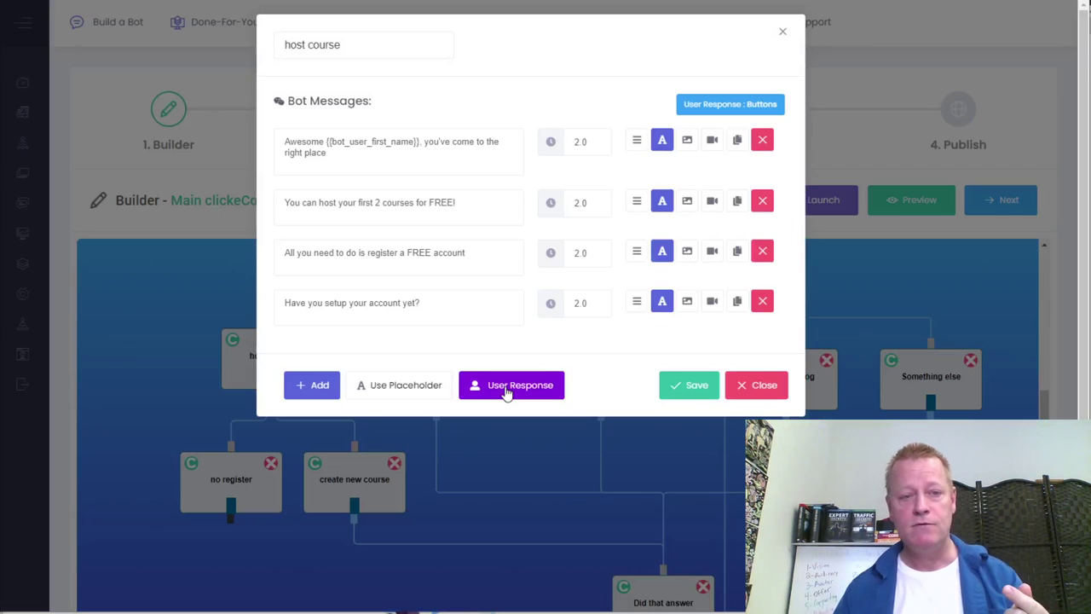
pyautogui.click(508, 391)
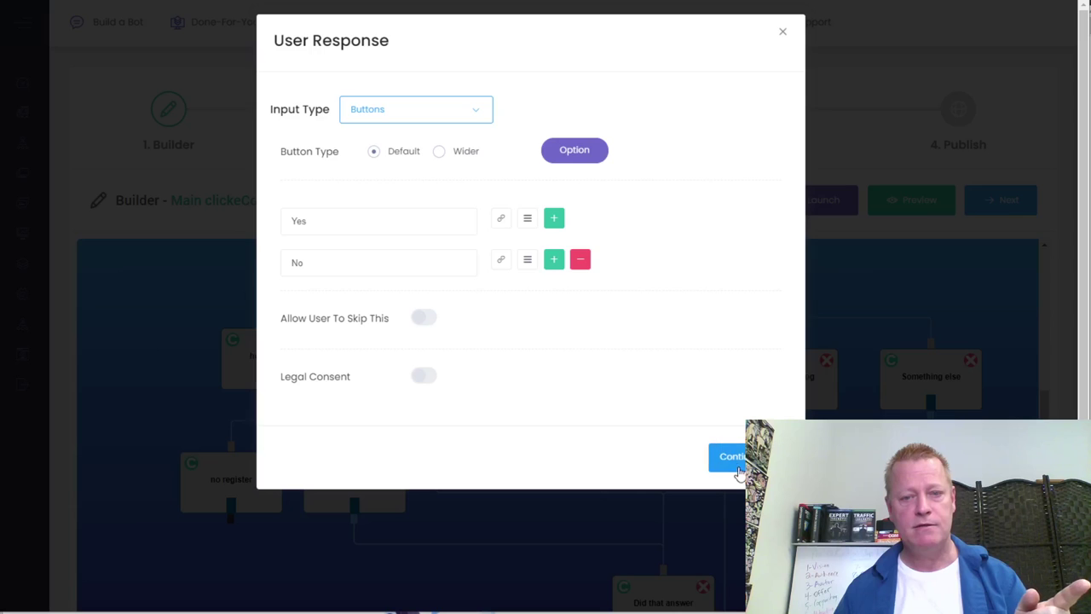
pyautogui.click(732, 456)
pyautogui.click(782, 34)
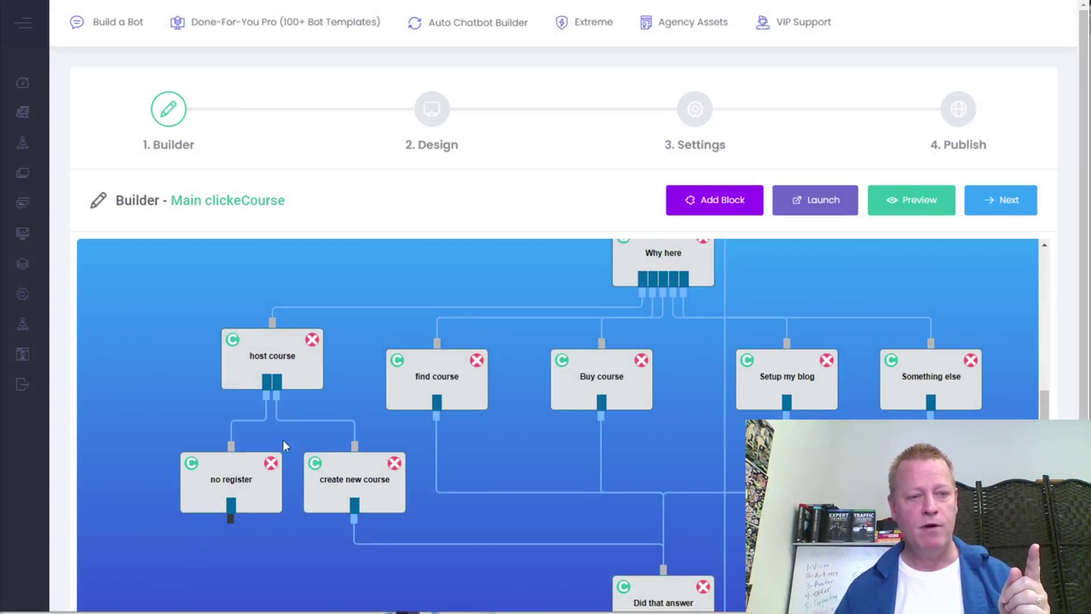
# Swap the host course block's reply links, connecting the first to create new course and the second to no register.
pyautogui.click(246, 408)
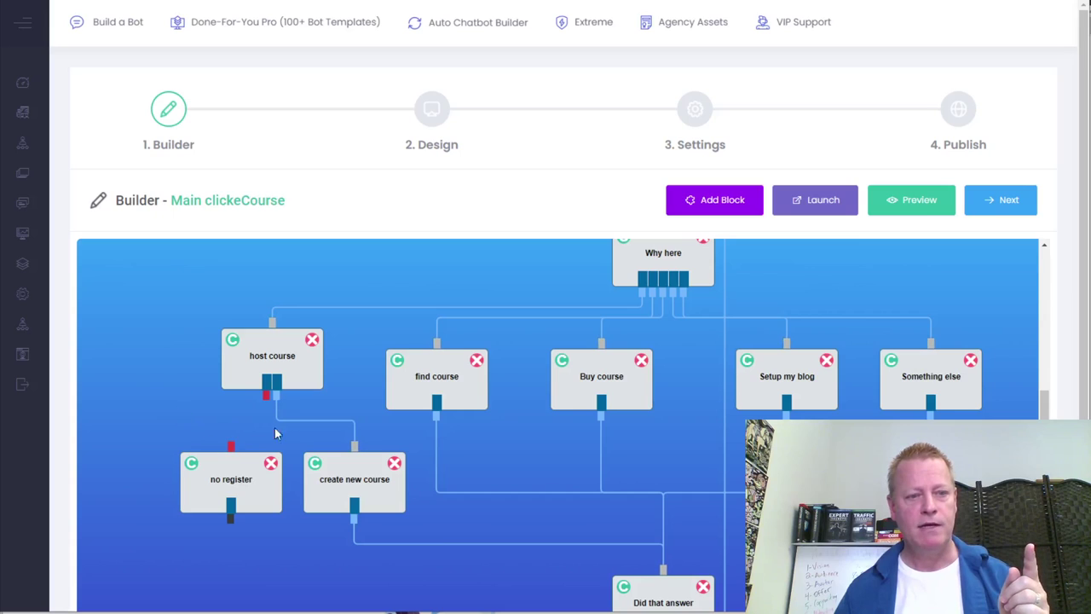
pyautogui.moveTo(275, 391); pyautogui.dragTo(266, 392)
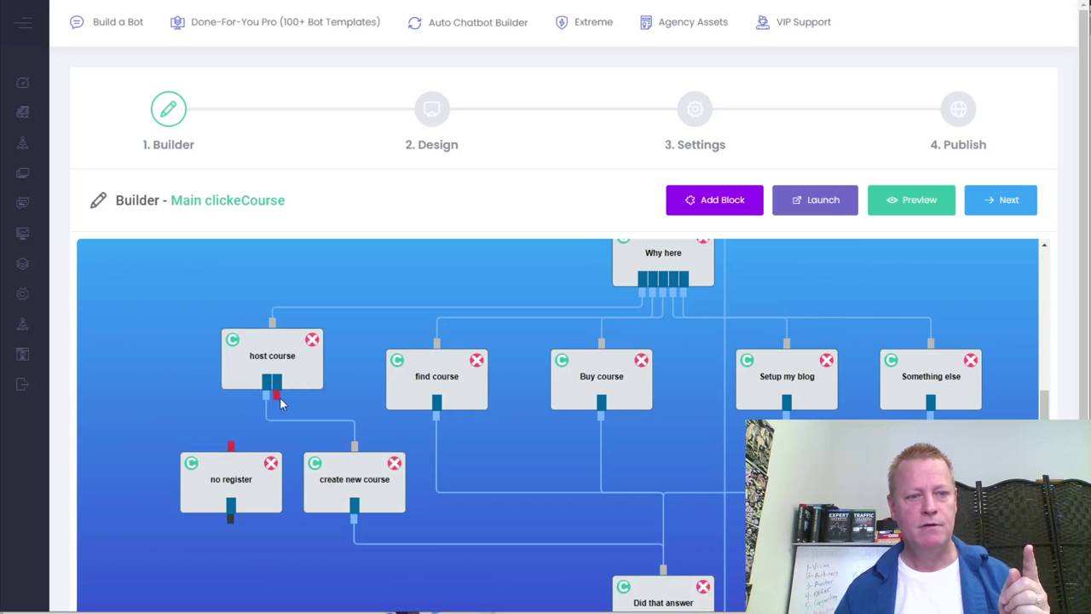
pyautogui.moveTo(278, 401); pyautogui.dragTo(258, 484)
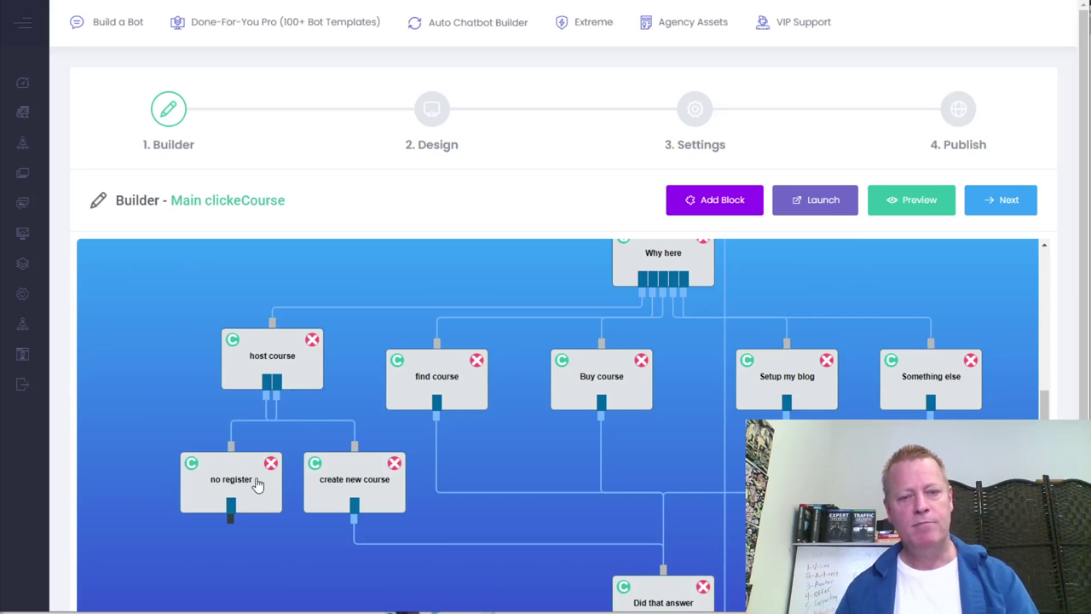
# Reconnect the host course block's first reply to no register and its second reply to create new course.
pyautogui.scroll(-2, 309, 552)
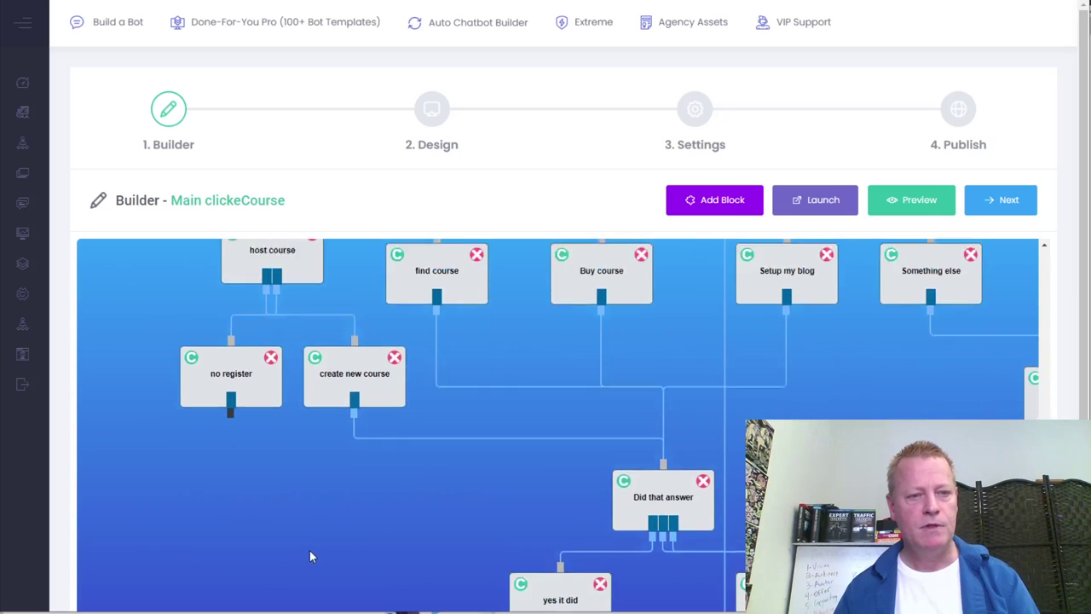
pyautogui.scroll(3, 309, 556)
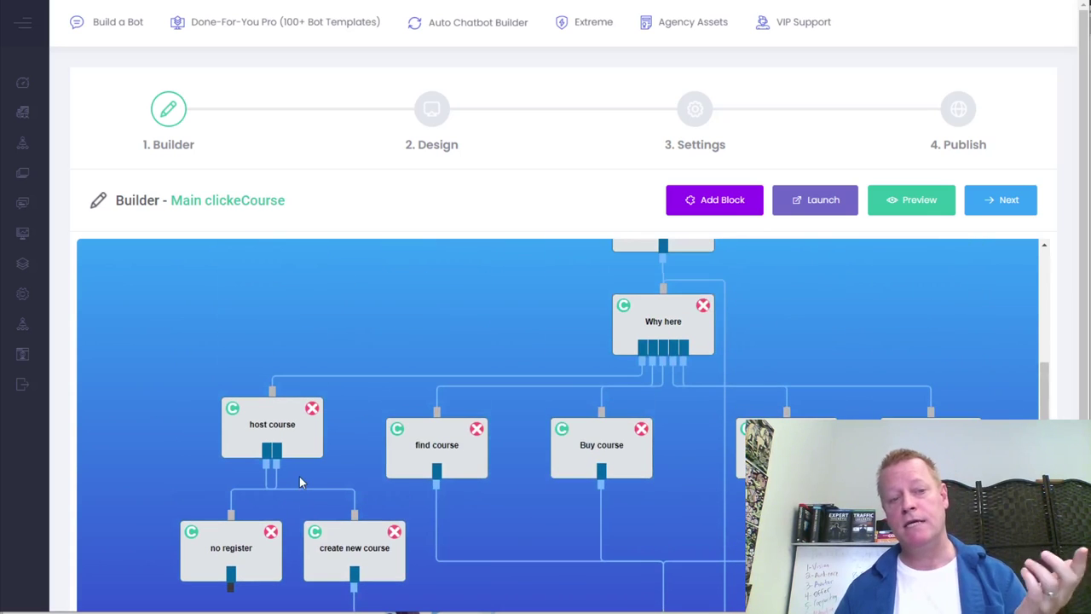
pyautogui.moveTo(276, 466)
pyautogui.mouseDown()
pyautogui.moveTo(225, 487)
pyautogui.moveTo(203, 474)
pyautogui.moveTo(280, 473)
pyautogui.mouseUp()
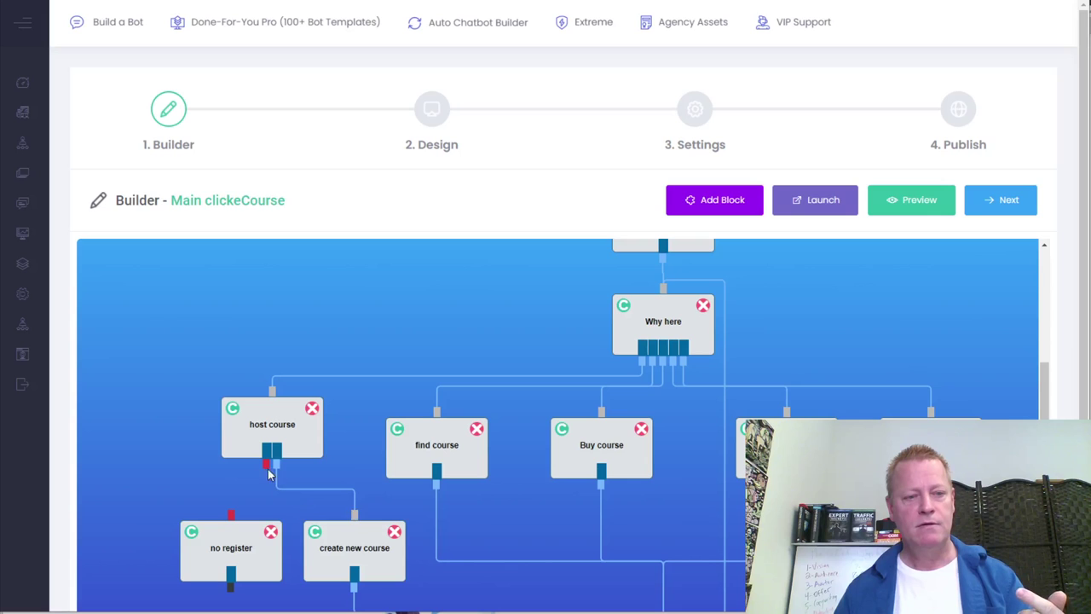
pyautogui.moveTo(266, 468); pyautogui.dragTo(231, 515)
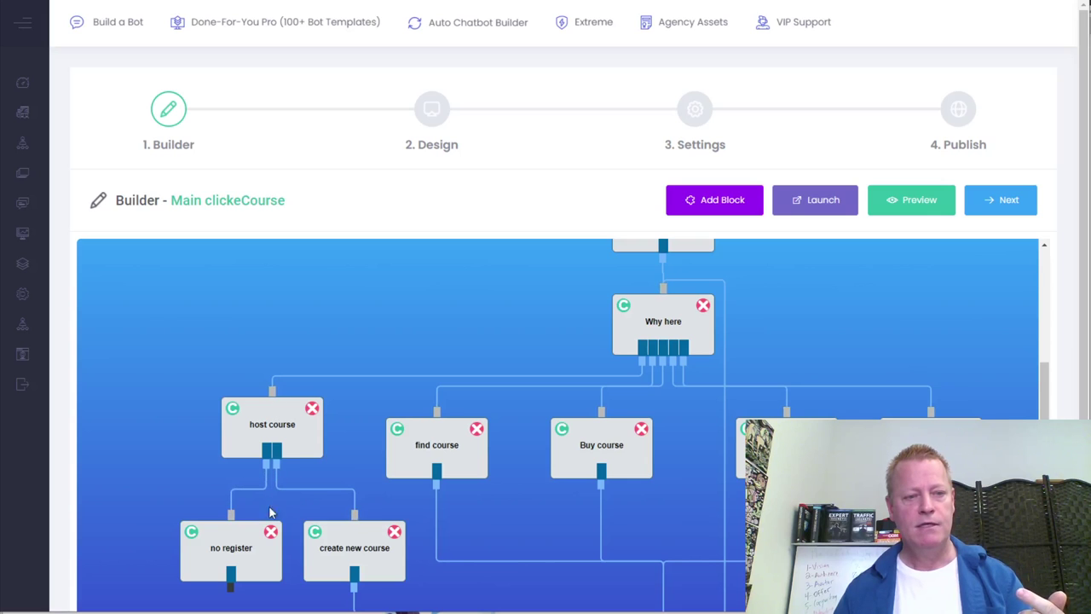
# Change the host course block's response buttons from top to bottom to "Not yet" and "Yep, sure do", and save the block.
pyautogui.click(305, 425)
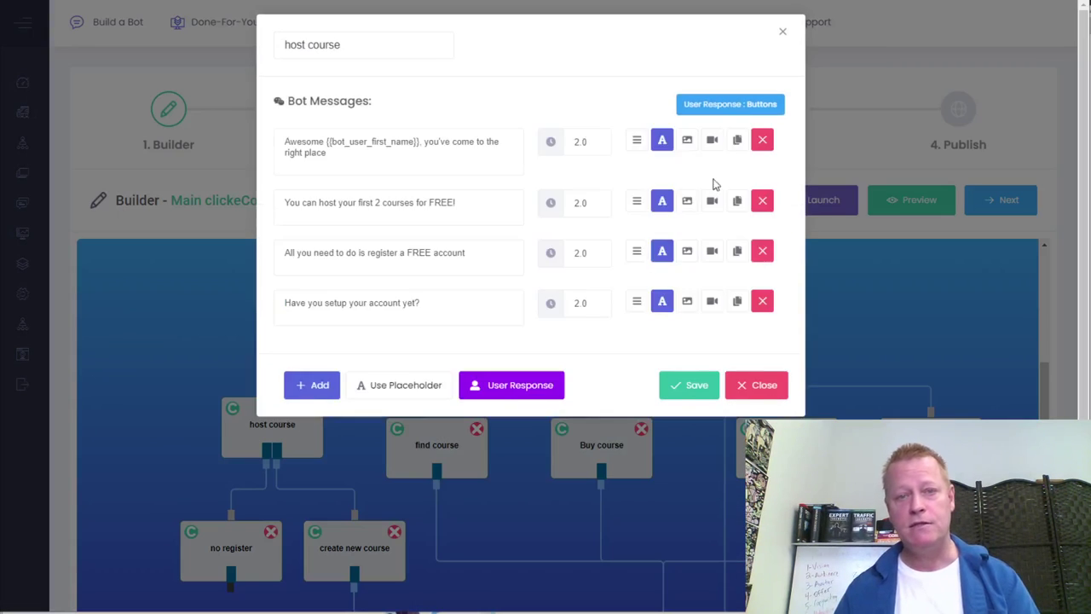
pyautogui.click(512, 385)
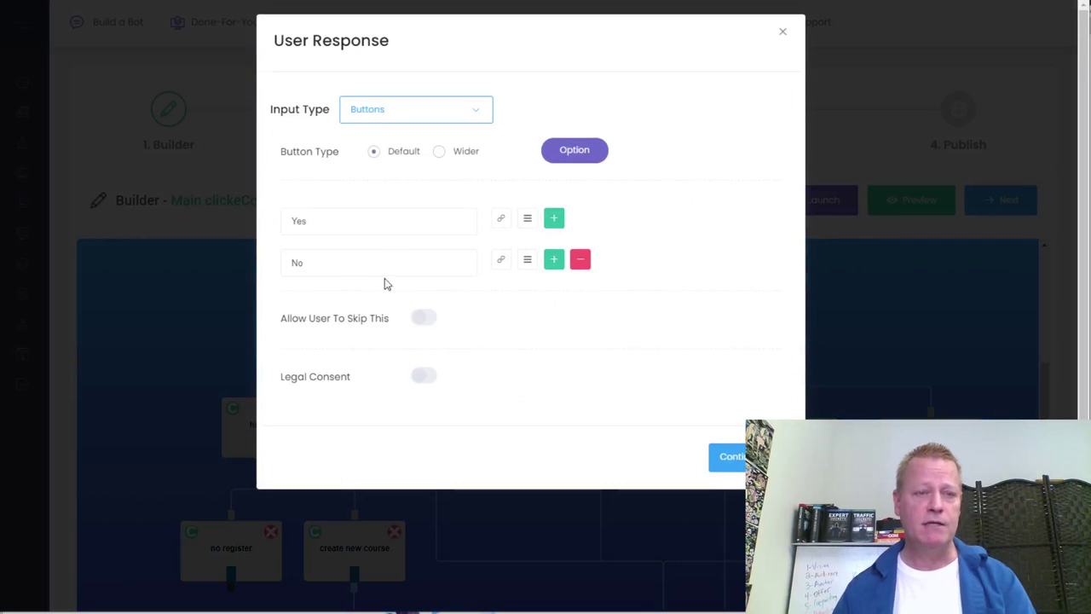
pyautogui.doubleClick(300, 231)
pyautogui.write('No')
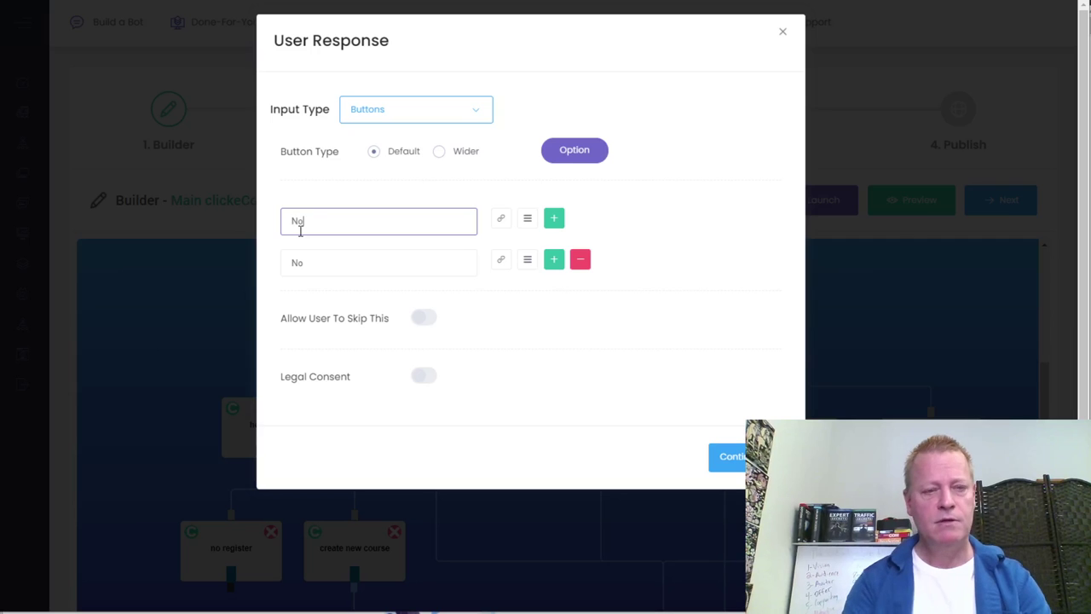
pyautogui.write('t yet')
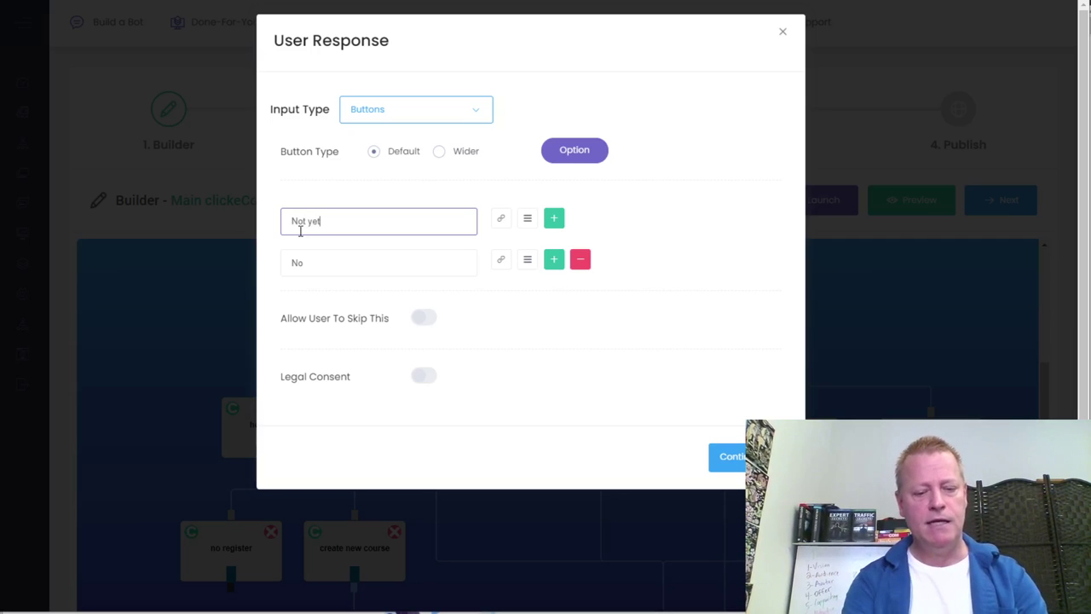
pyautogui.doubleClick(295, 262)
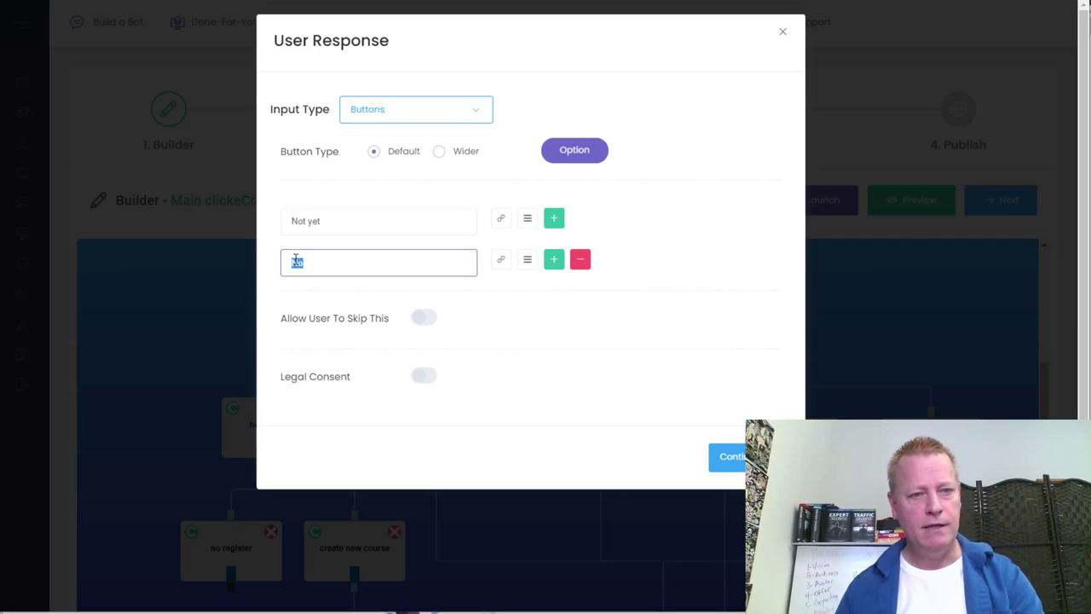
pyautogui.write('Yep, sure do')
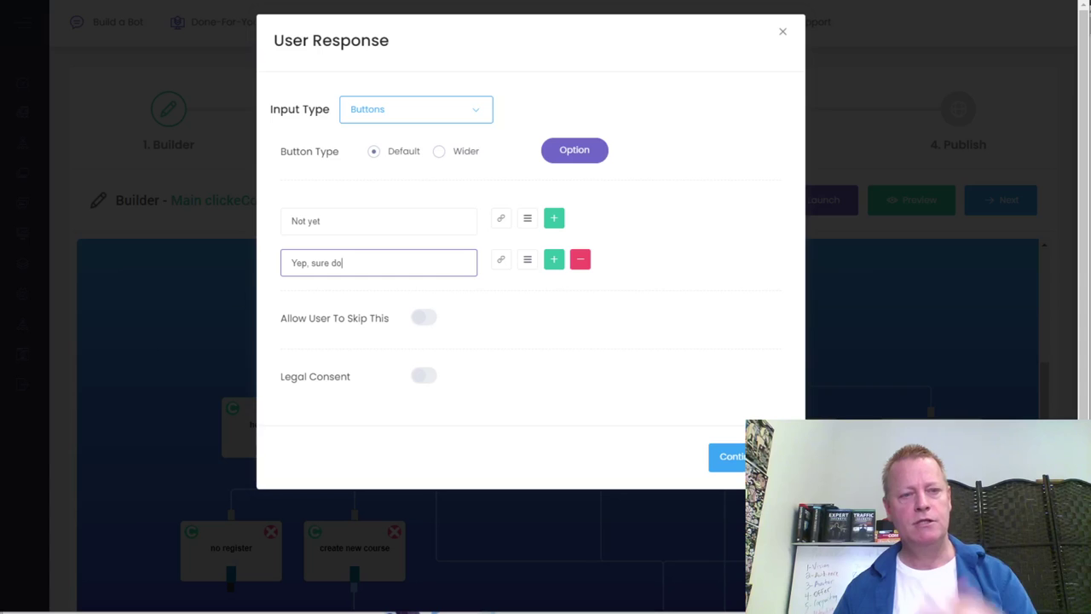
pyautogui.click(727, 457)
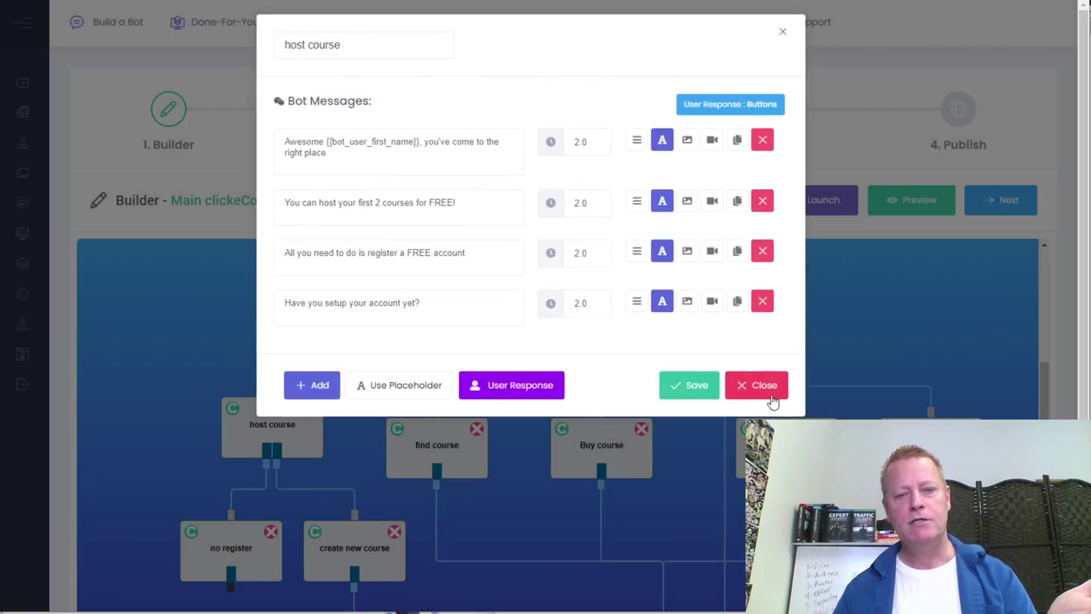
pyautogui.click(697, 386)
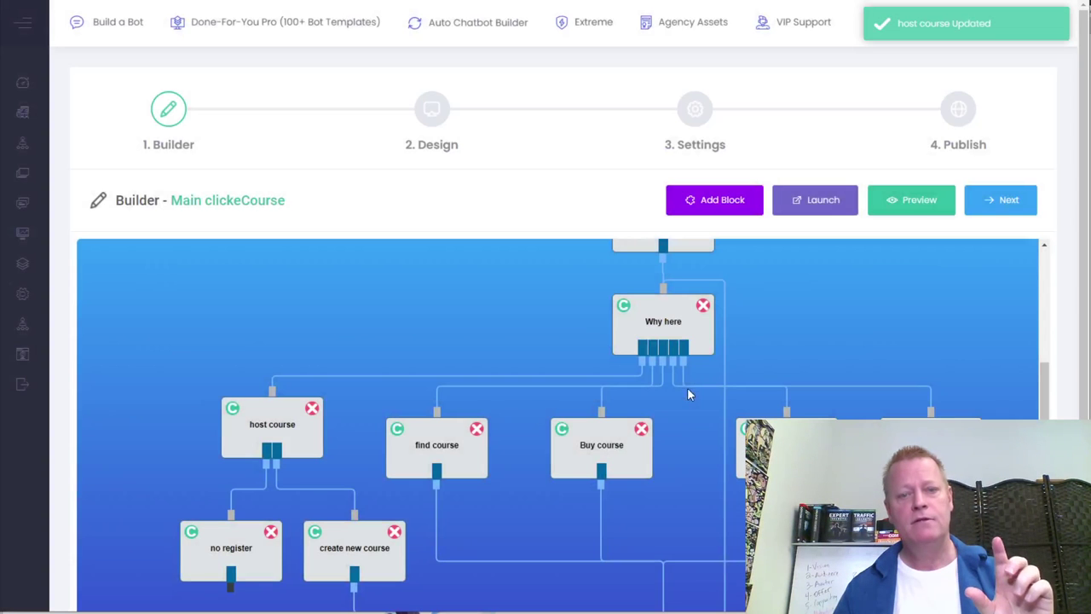
# Launch the edited bot, reload the Click eCourse feed page and open a fresh chat with the bot there.
pyautogui.click(823, 208)
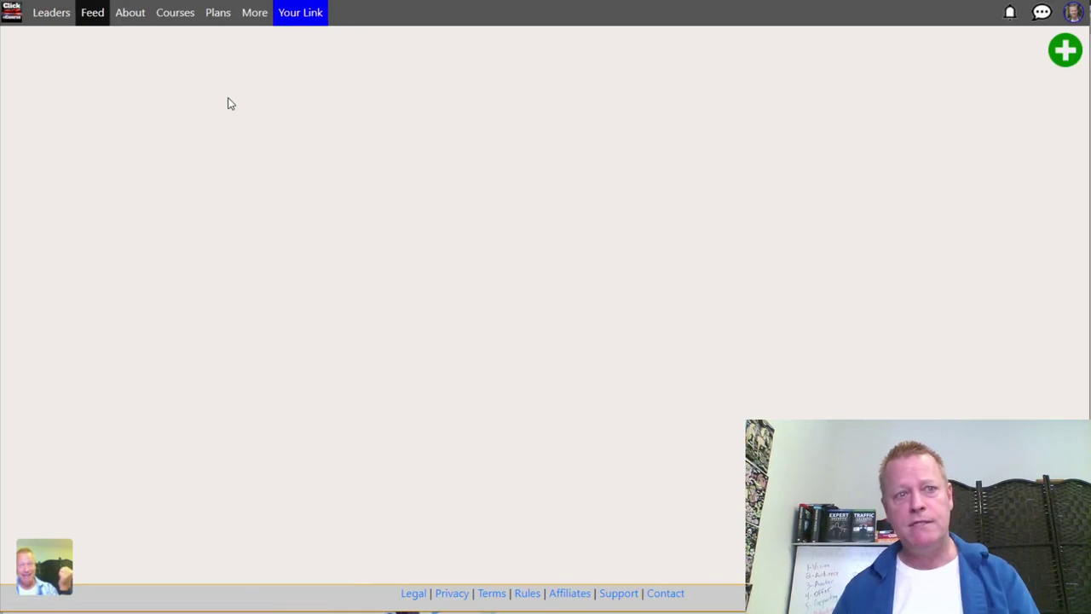
pyautogui.scroll(-2, 253, 426)
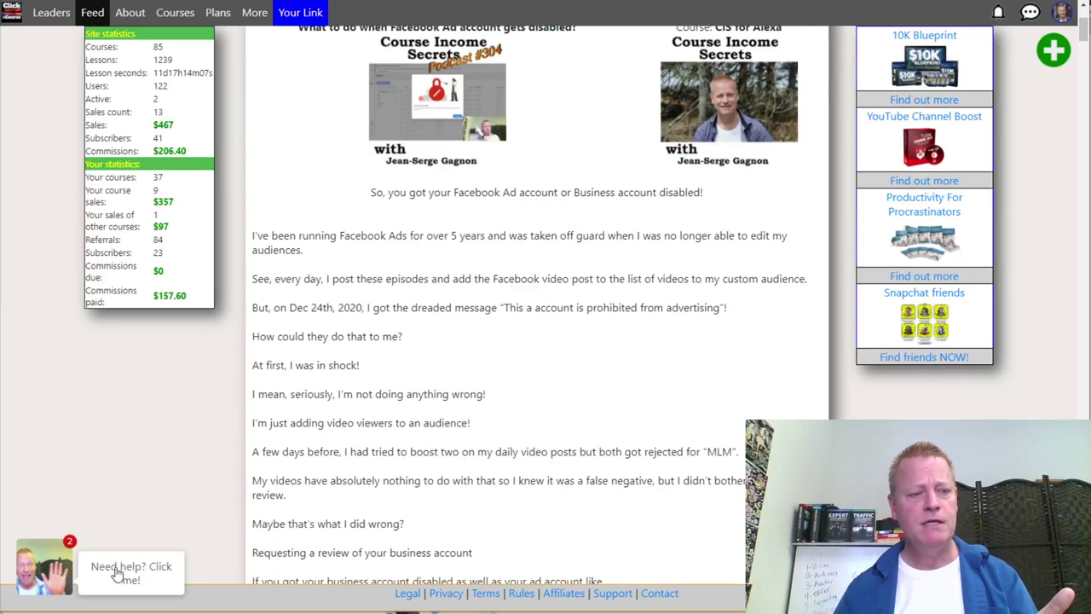
pyautogui.click(44, 567)
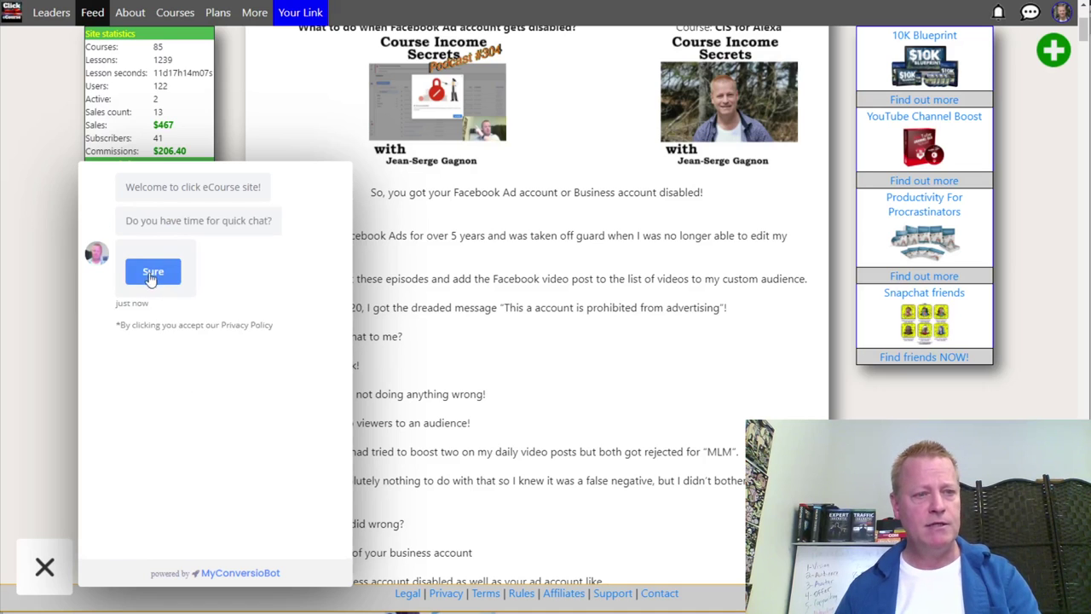
# Agree to chat with the Click eCourse bot, enter a first name and ask to host a course.
pyautogui.click(155, 274)
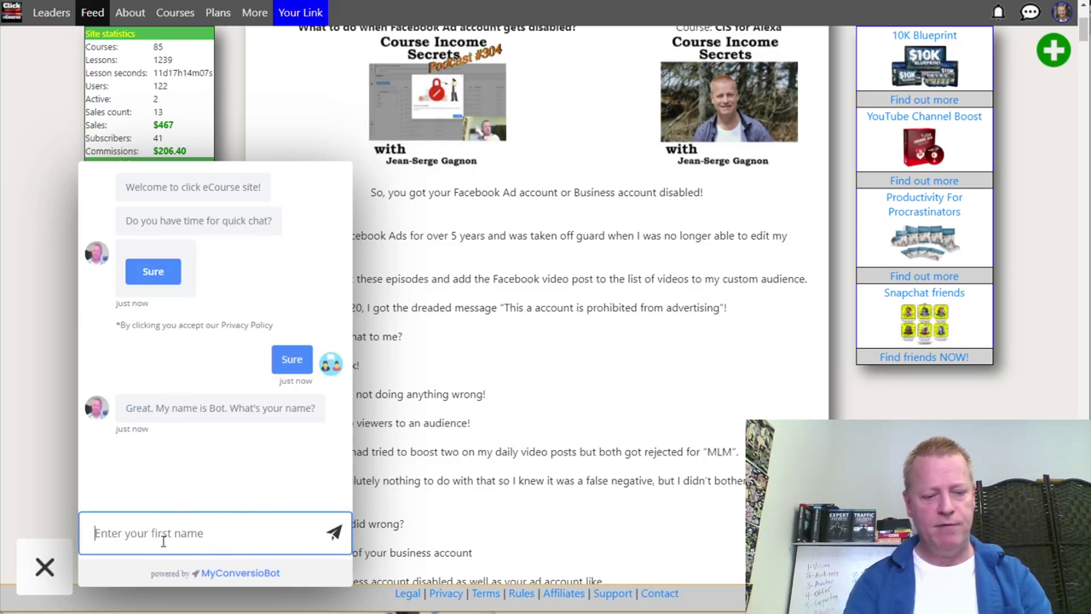
pyautogui.write('Frank')
pyautogui.press('Return')
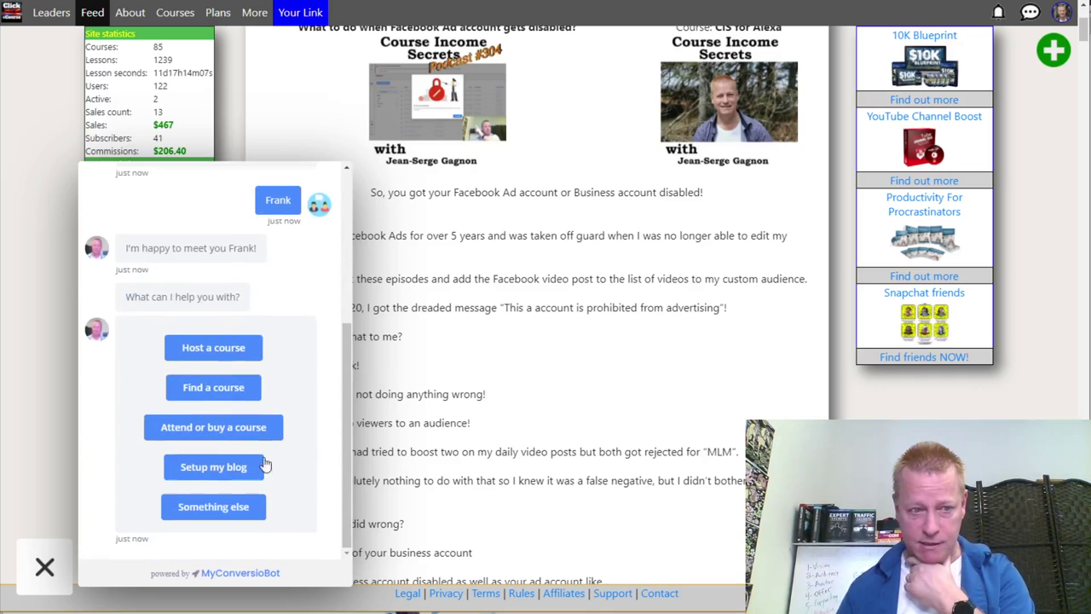
pyautogui.click(212, 348)
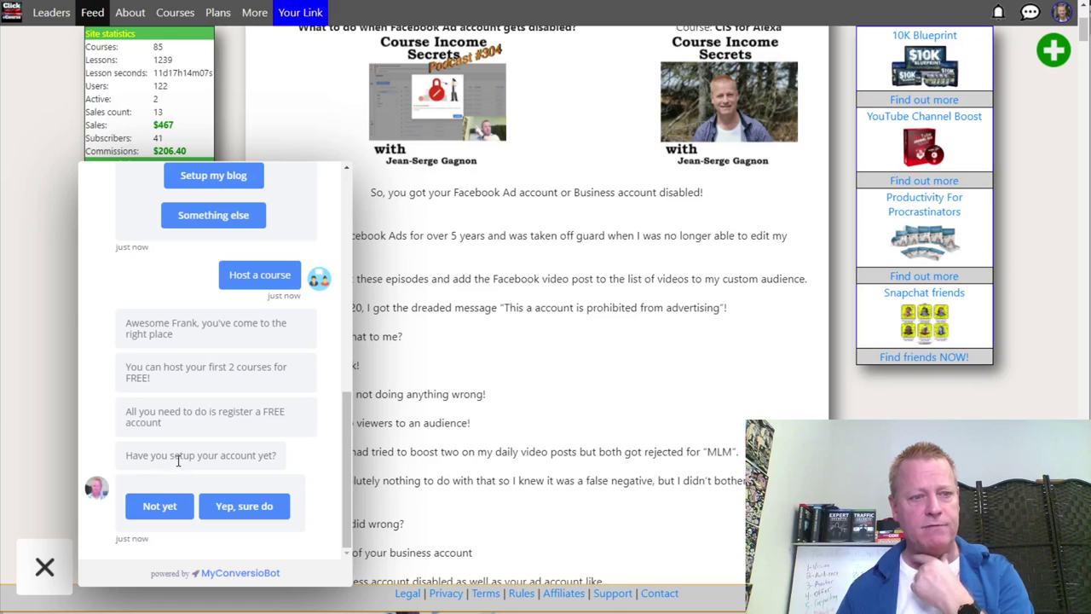
# Answer the account question with "Yep, sure do", open the create a new course link and reply "Yes it did".
pyautogui.click(256, 509)
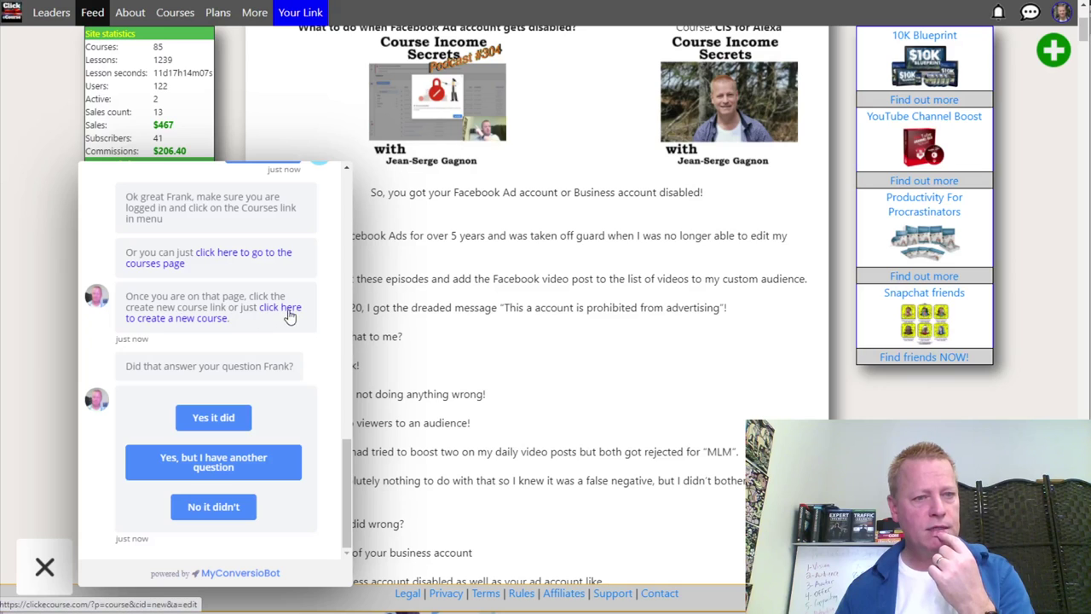
pyautogui.click(215, 319)
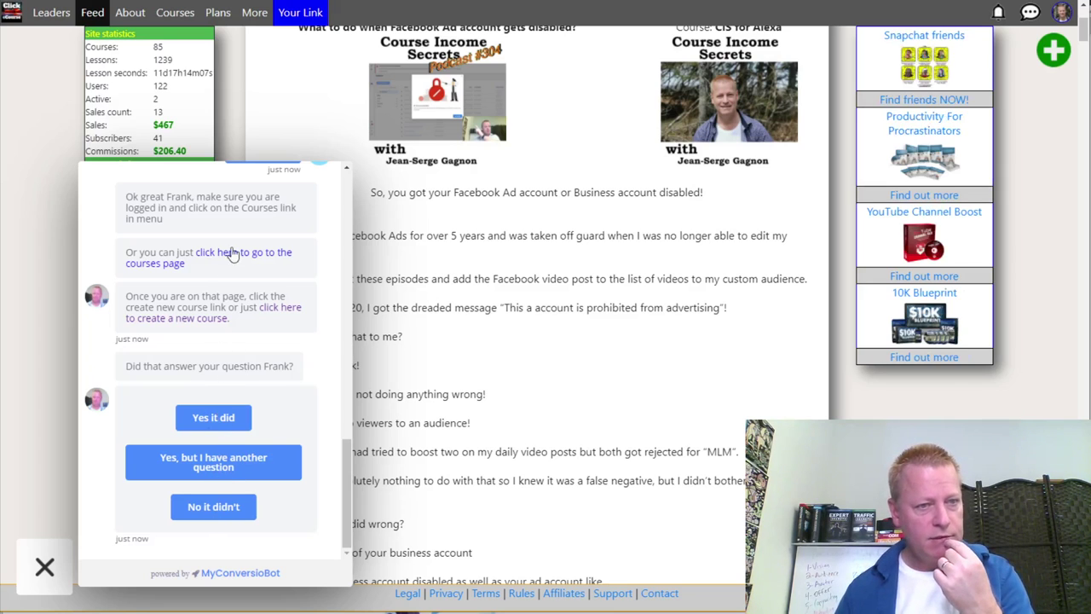
pyautogui.click(244, 417)
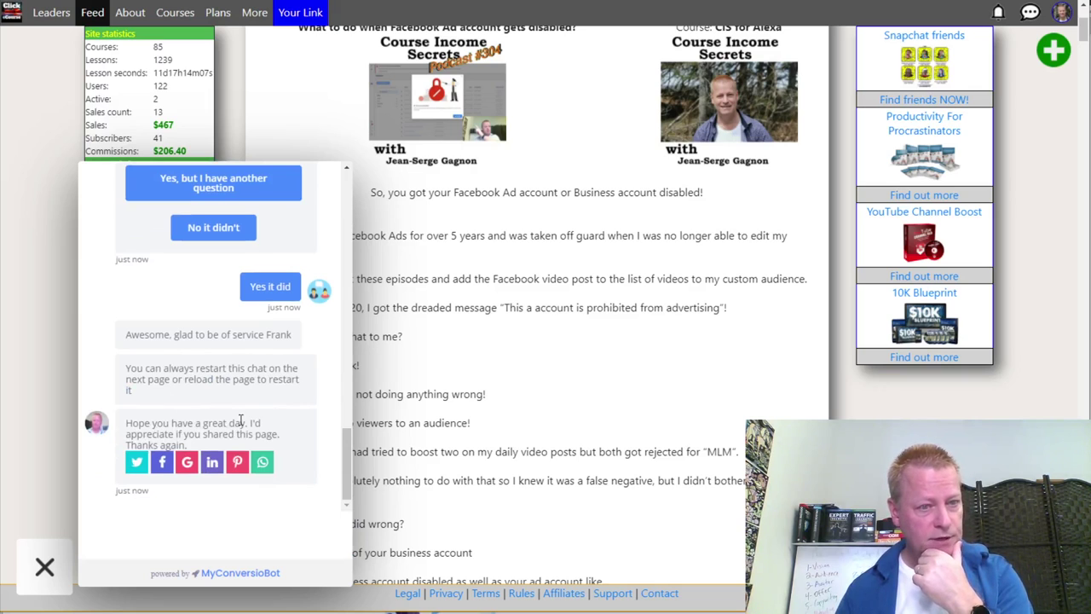
# Share the page on Pinterest to the Course Income Secrets blog posts board from the bot's closing message, and close the chat.
pyautogui.click(236, 464)
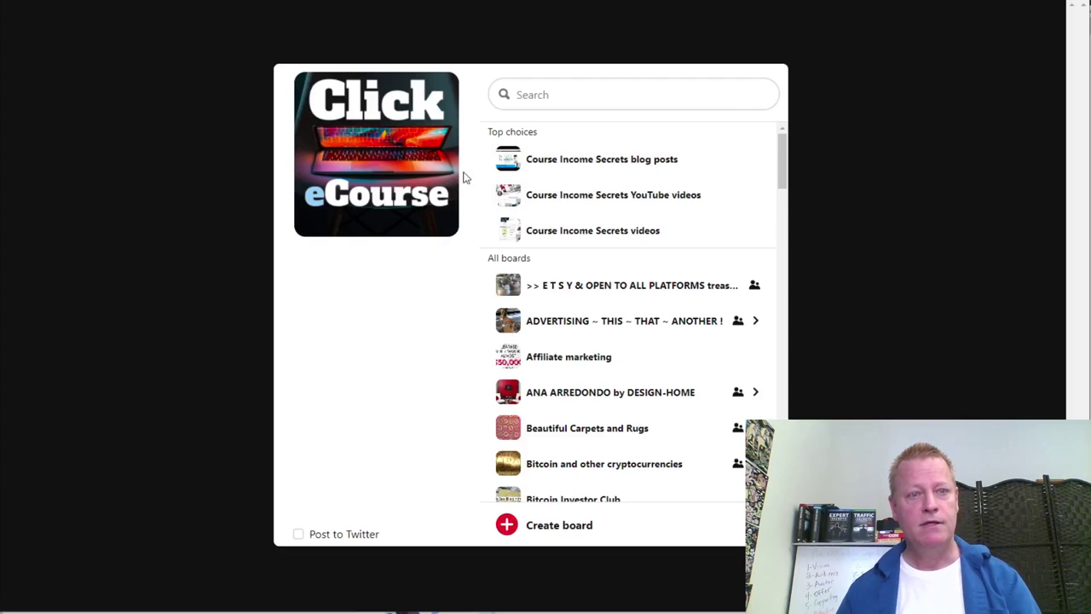
pyautogui.moveTo(697, 208)
pyautogui.moveTo(605, 160)
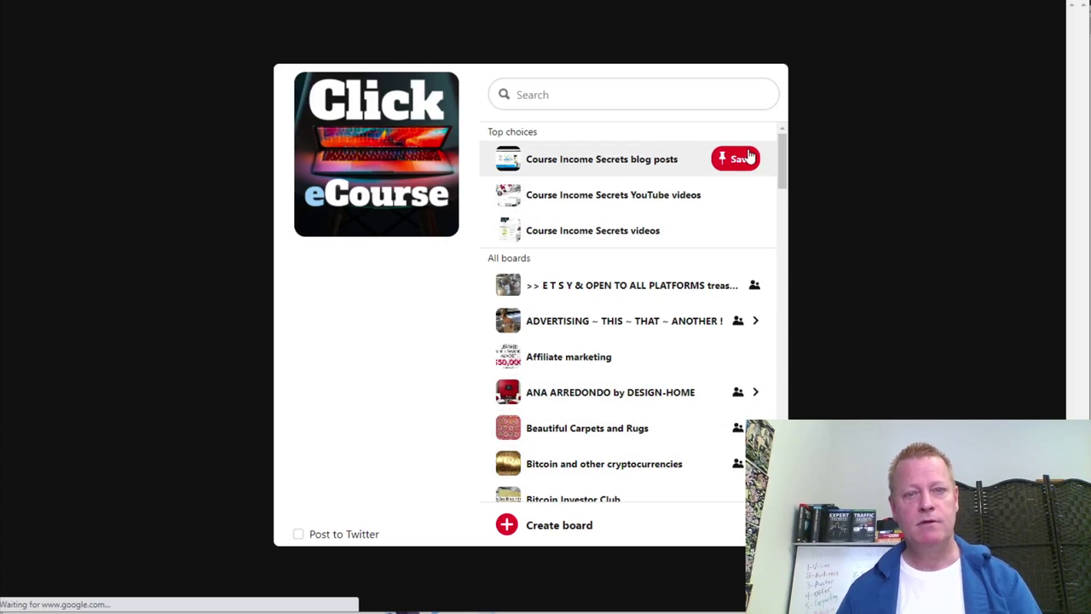
pyautogui.click(728, 169)
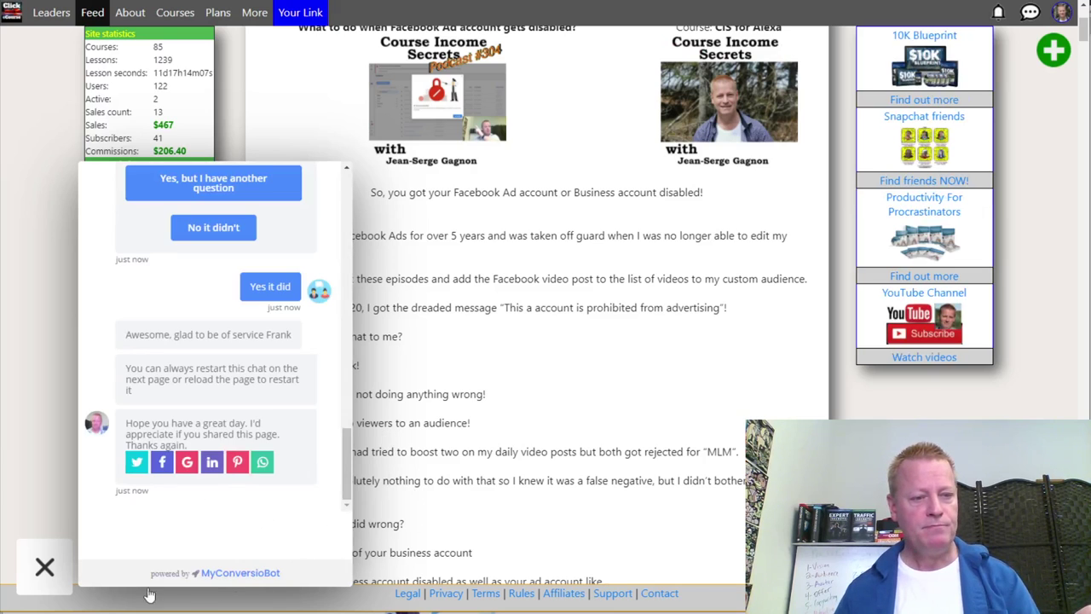
pyautogui.click(45, 566)
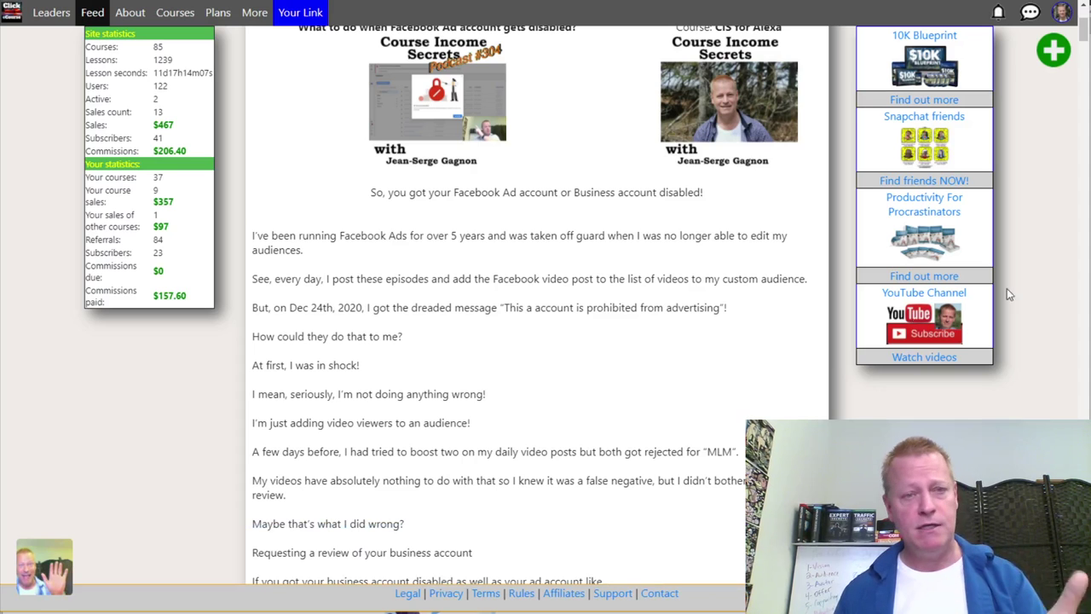
# Switch to the WordPress blog, view its chatbot's conversation and close the chat.
pyautogui.scroll(3, 403, 468)
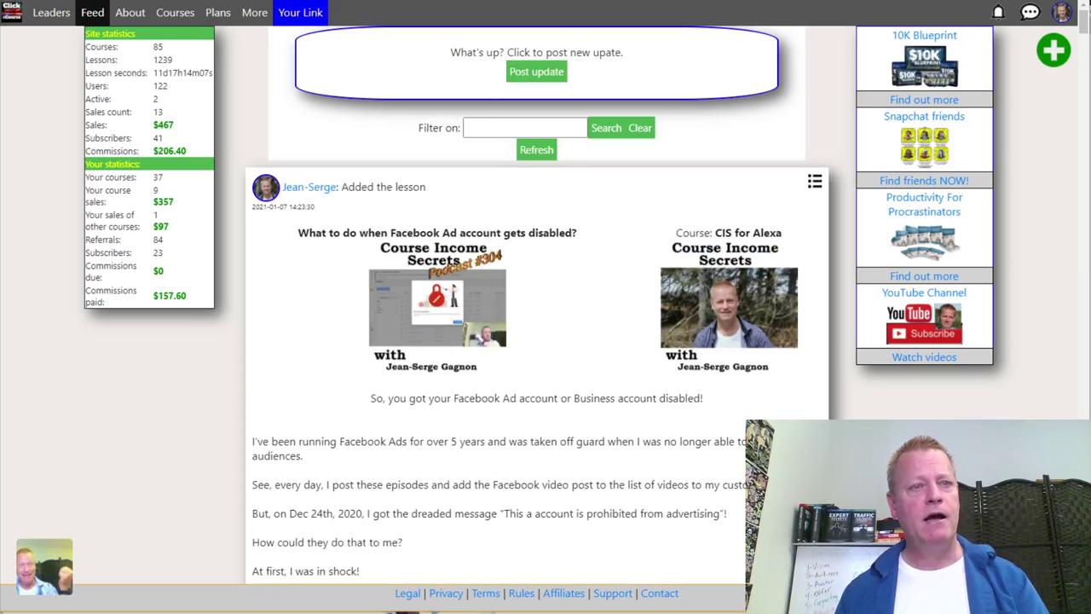
pyautogui.click(453, 71)
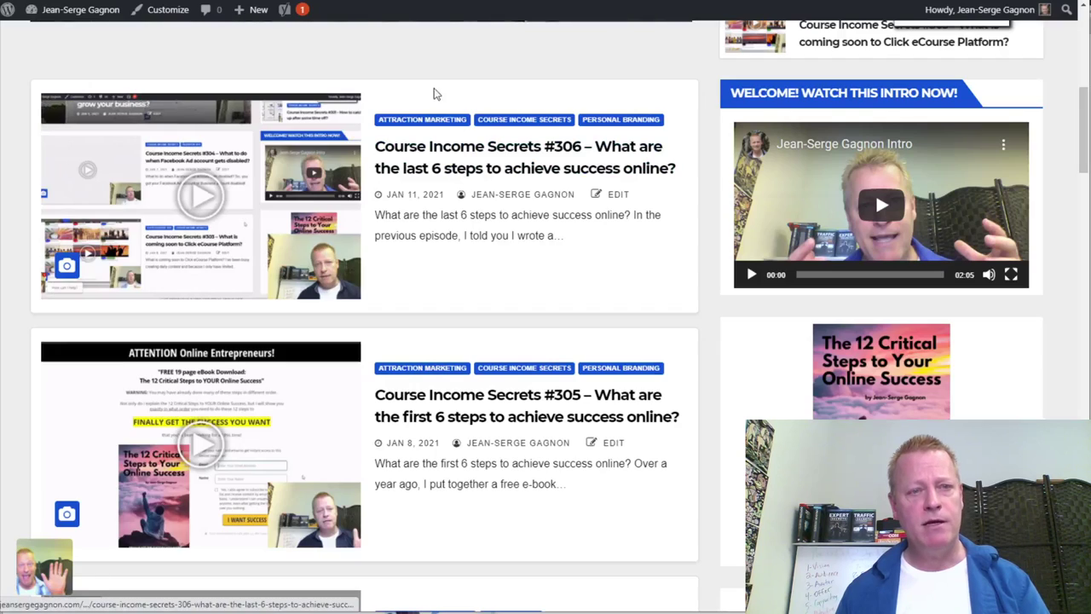
pyautogui.click(66, 569)
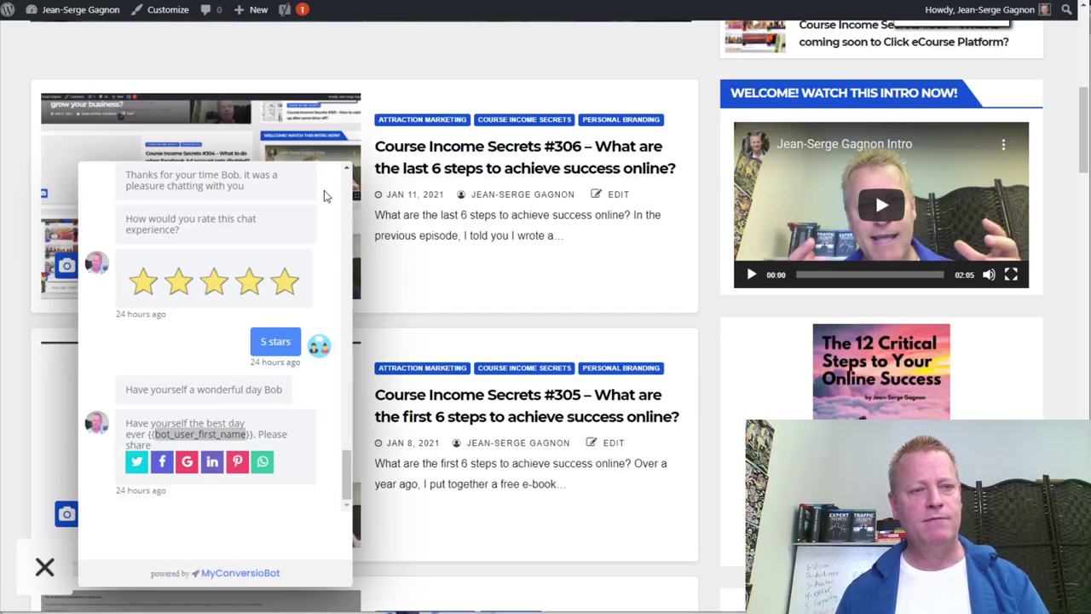
pyautogui.click(45, 567)
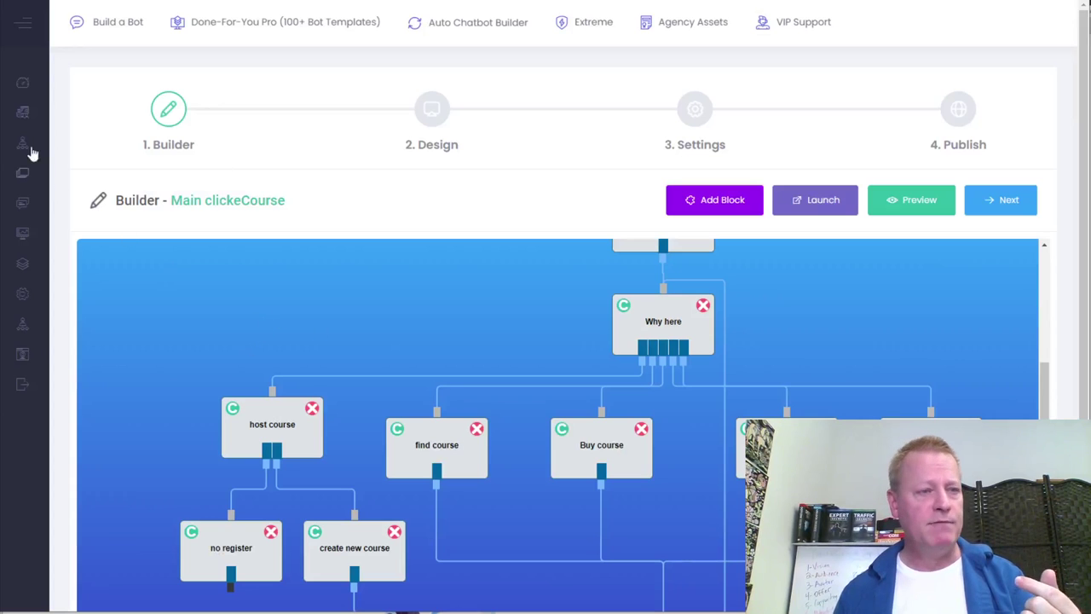
# Switch to ConversioBot, open the My Bots list and examine its bots down to the end.
pyautogui.moveTo(29, 100)
pyautogui.click(58, 205)
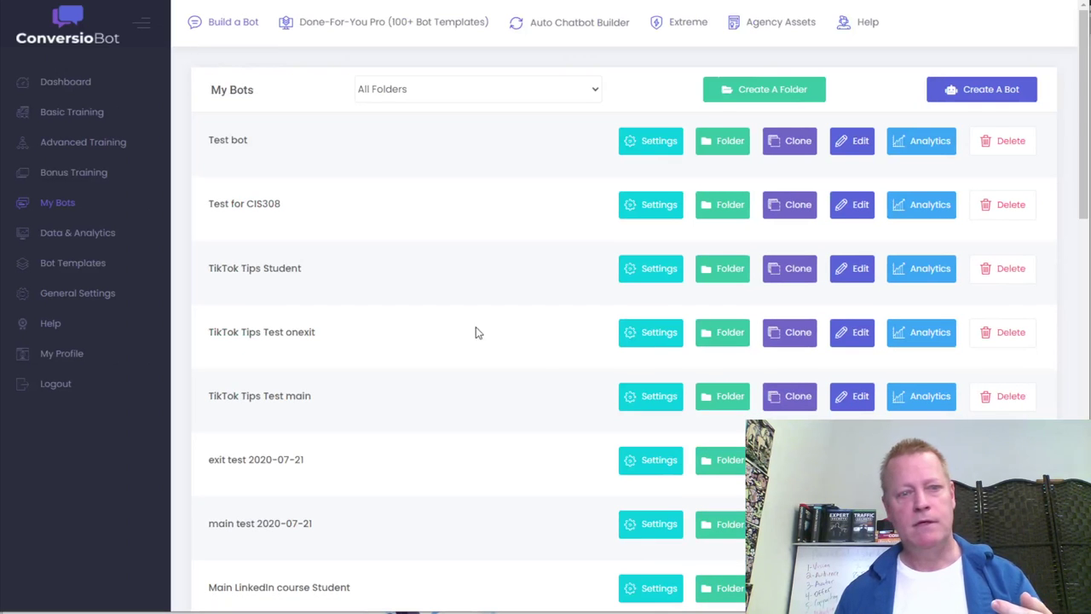
pyautogui.scroll(-4, 415, 328)
pyautogui.scroll(-1, 415, 328)
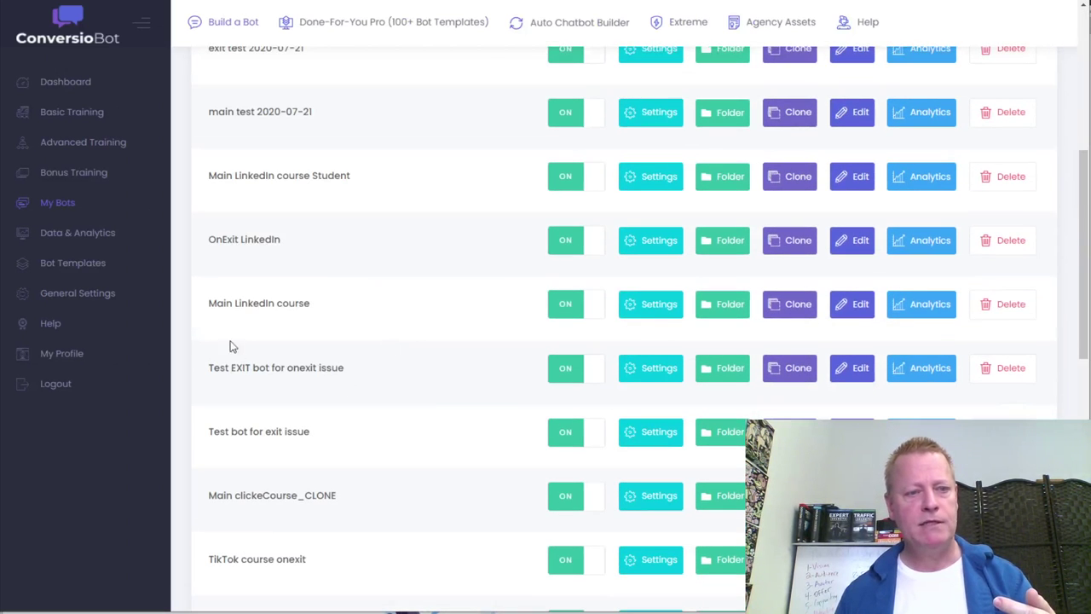
pyautogui.scroll(-4, 366, 384)
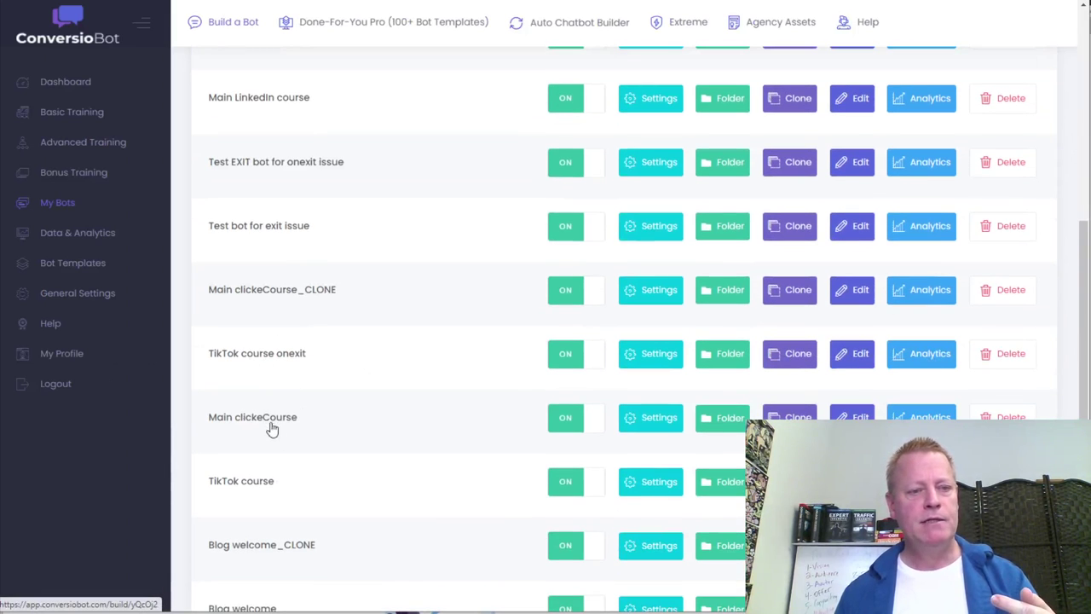
pyautogui.scroll(-4, 241, 490)
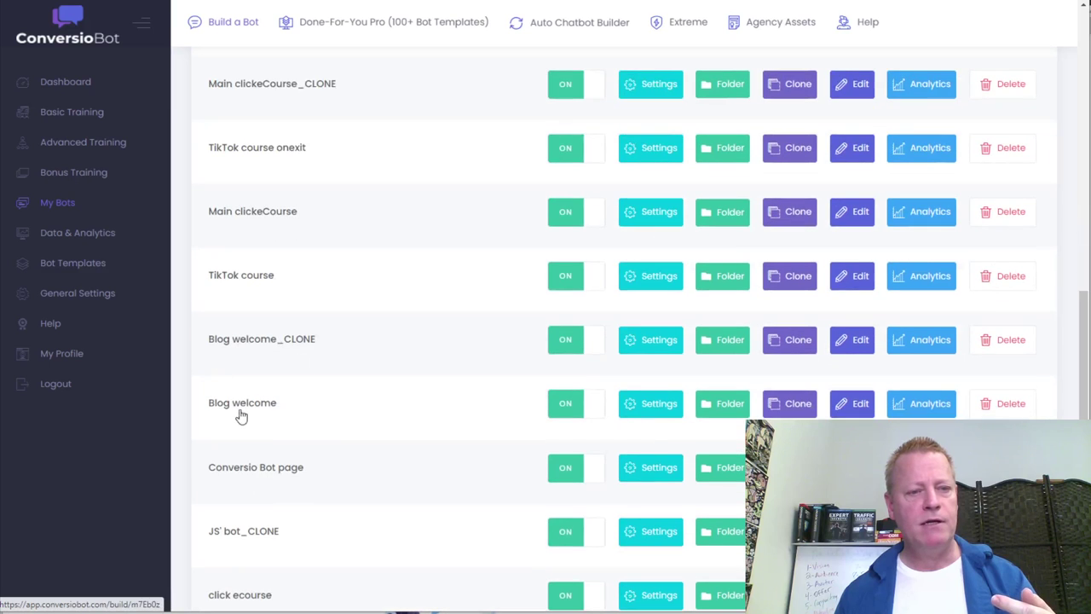
pyautogui.scroll(-3, 244, 494)
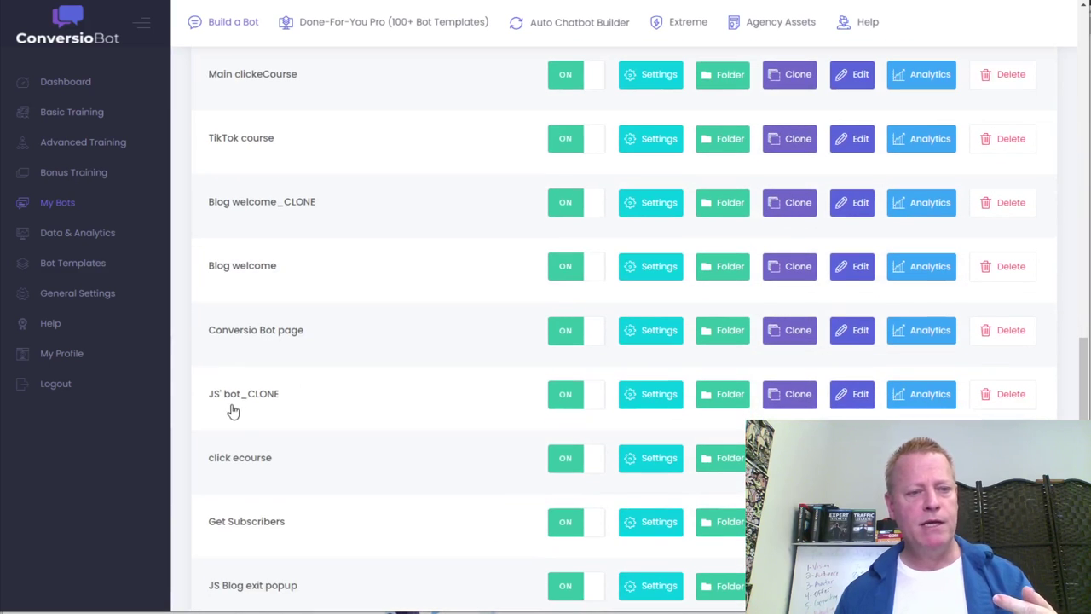
pyautogui.scroll(-3, 233, 412)
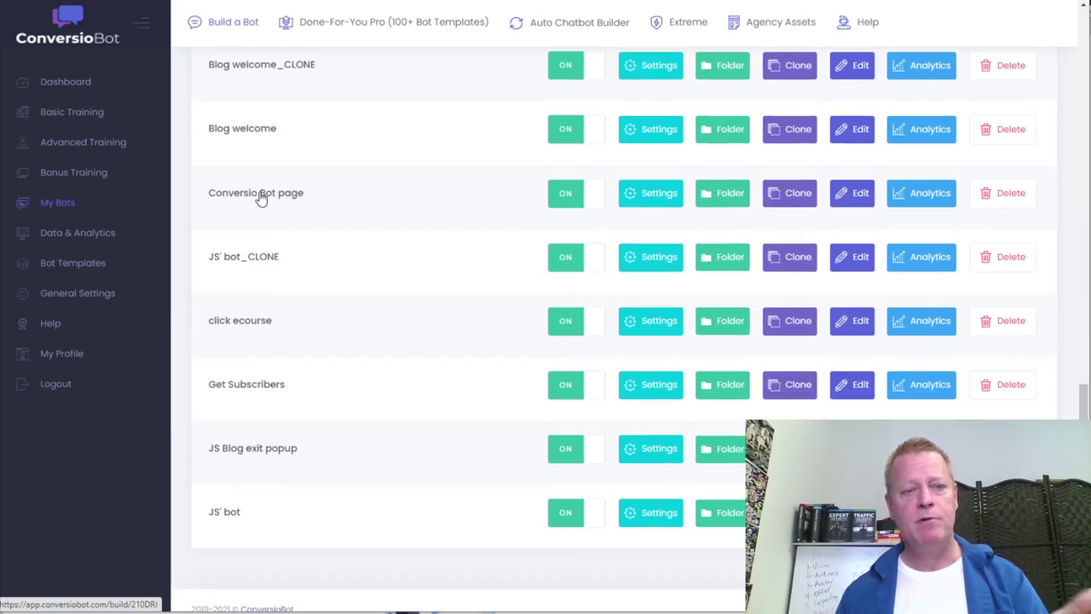
# Dismiss the exit popup on the blog post about setting up WordPress and go to myconversiobot.com.
pyautogui.click(664, 195)
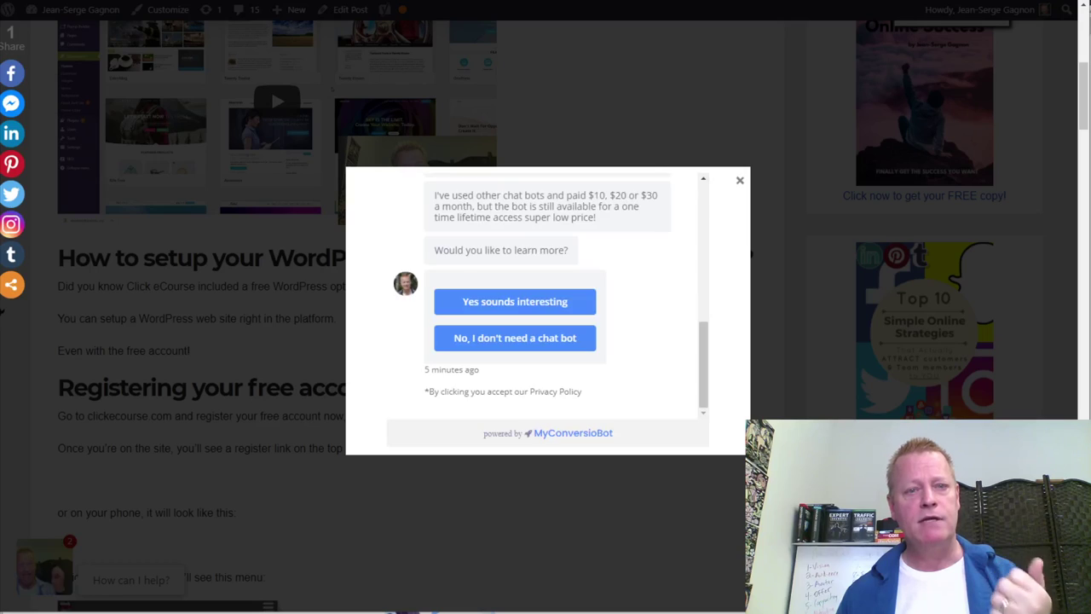
pyautogui.click(739, 181)
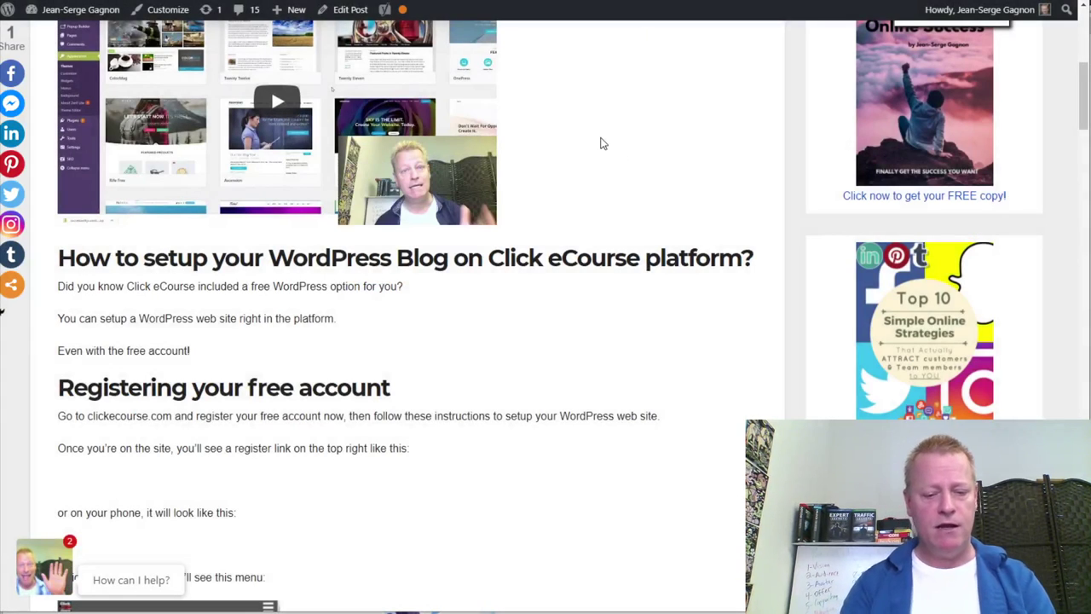
pyautogui.hotkey('ctrl', 'l')
pyautogui.write('myc')
pyautogui.press('Escape')
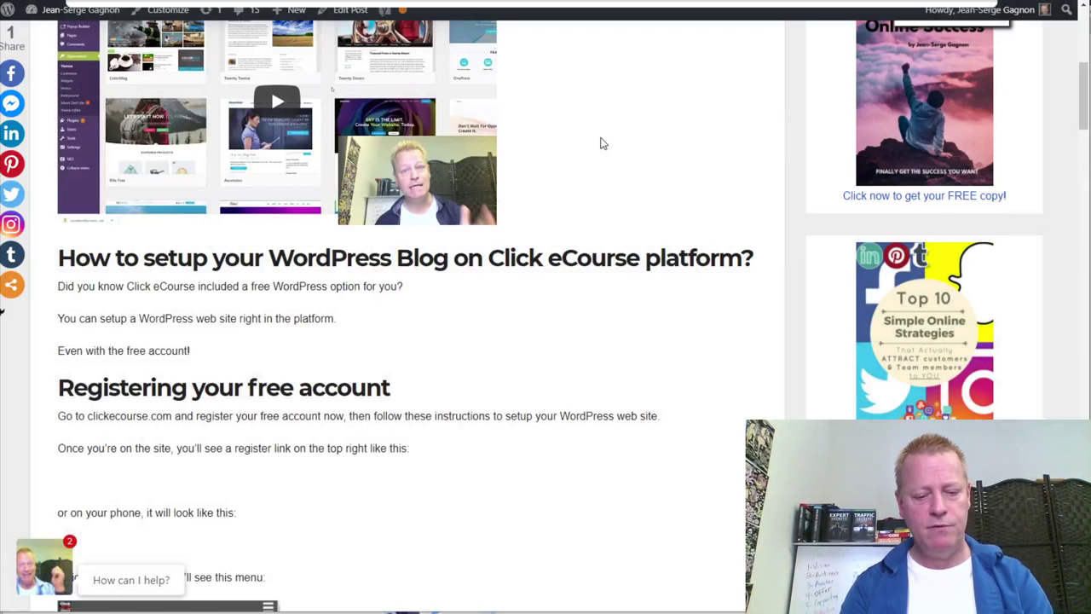
pyautogui.write('myconversiobot.com')
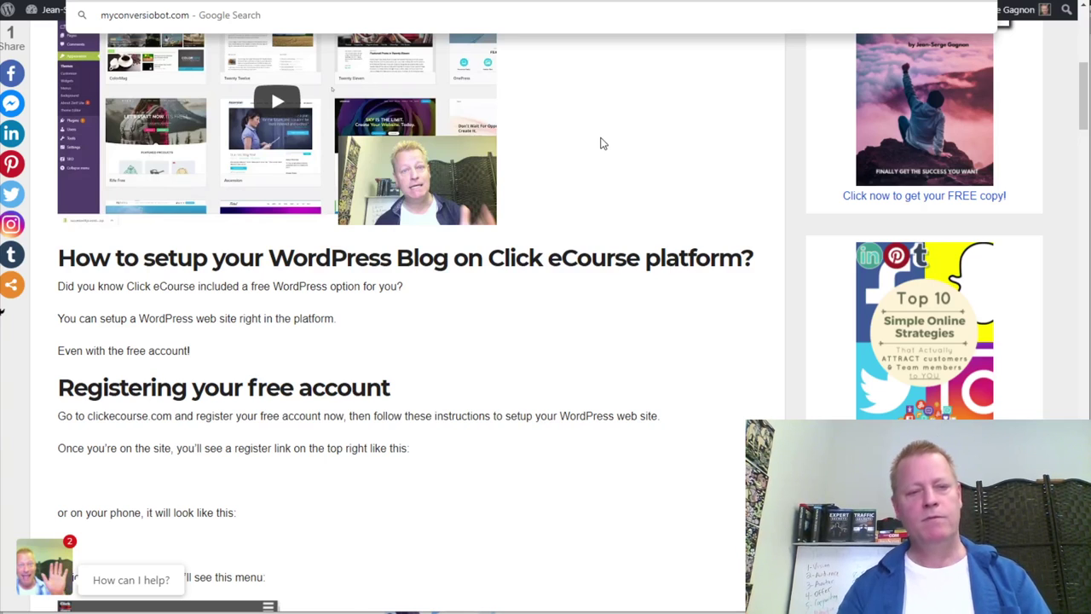
pyautogui.press('Return')
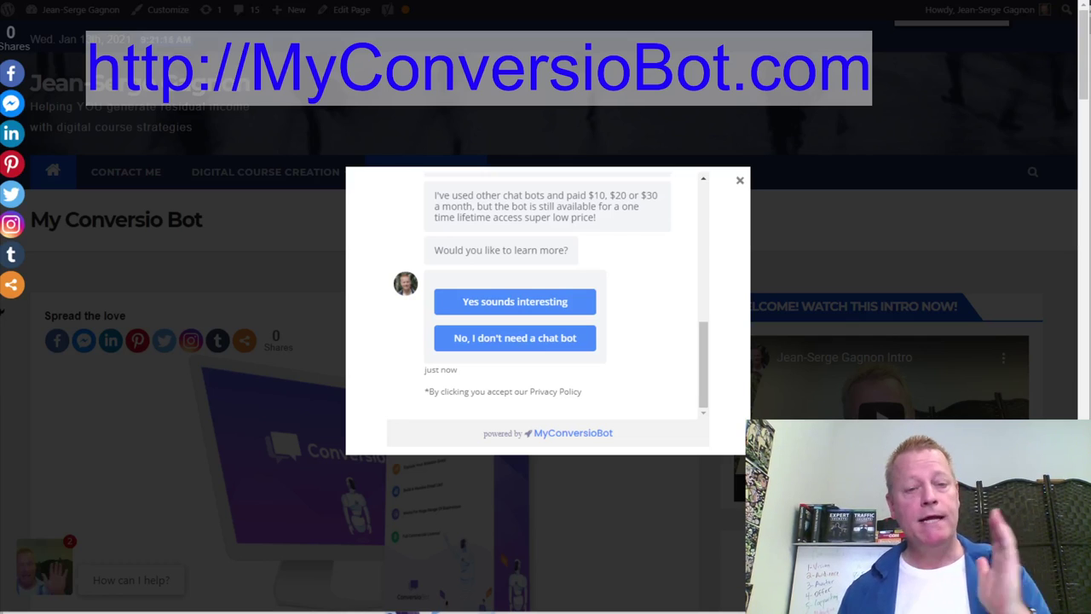
# Dismiss the exit popup on the My Conversio Bot page and examine its demo video, setup help, feature information and contact details.
pyautogui.click(741, 179)
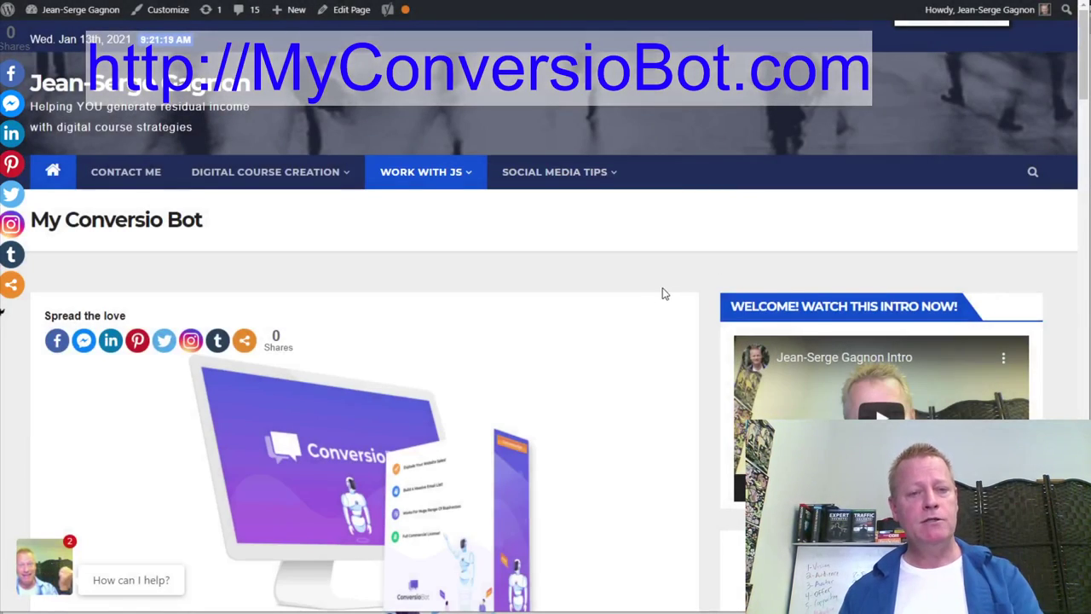
pyautogui.scroll(-5, 656, 295)
pyautogui.scroll(-4, 653, 295)
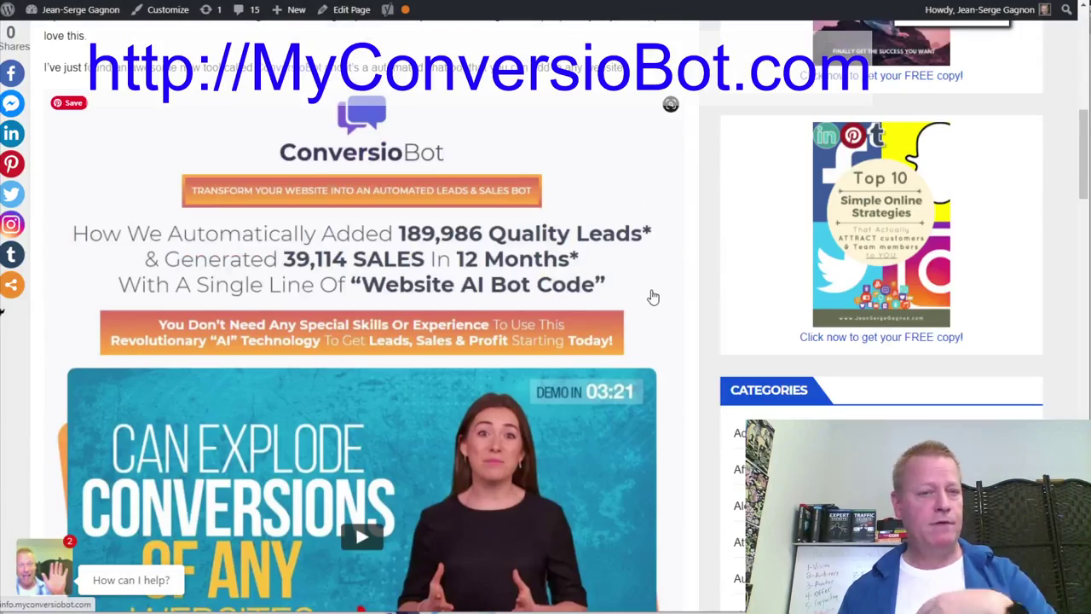
pyautogui.scroll(-10, 653, 297)
pyautogui.scroll(7, 651, 296)
pyautogui.scroll(-15, 597, 294)
pyautogui.scroll(-4, 492, 339)
pyautogui.scroll(14, 485, 335)
pyautogui.scroll(5, 483, 340)
pyautogui.scroll(-5, 426, 358)
pyautogui.scroll(1, 341, 160)
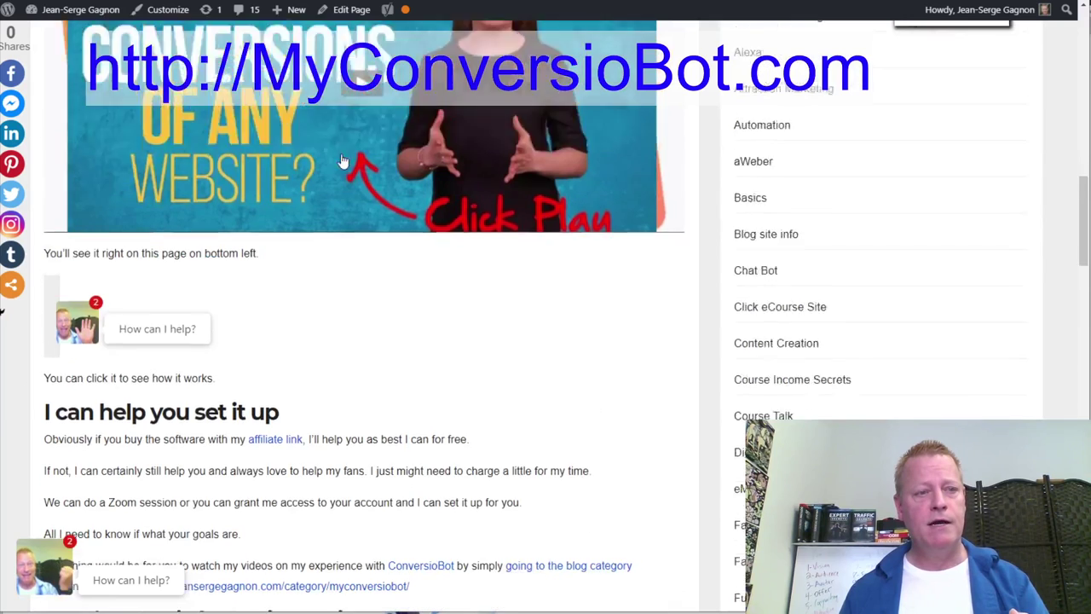
pyautogui.scroll(1, 341, 161)
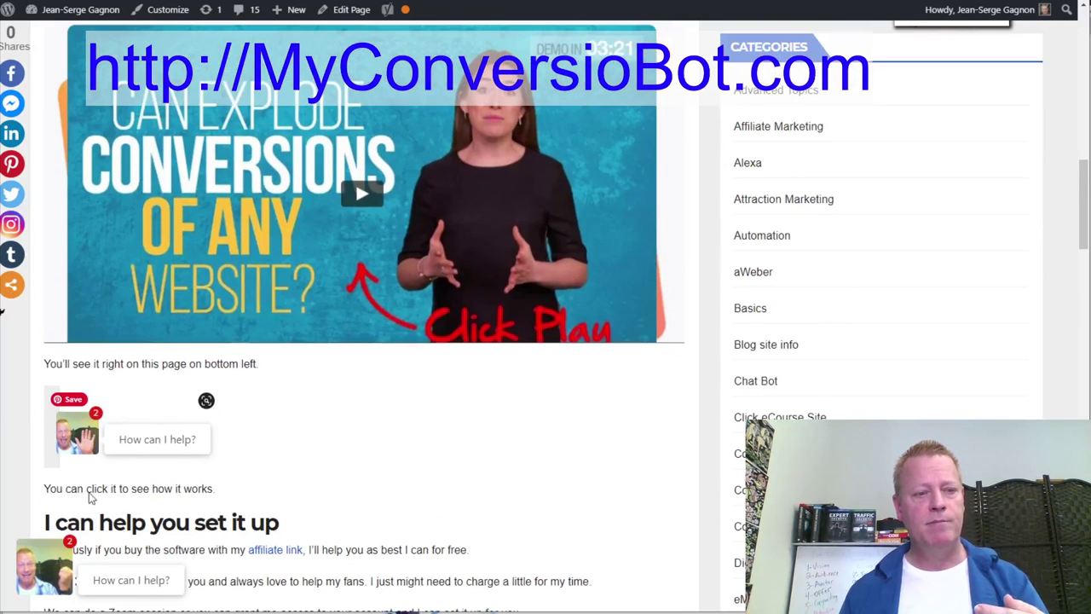
pyautogui.scroll(-3, 68, 292)
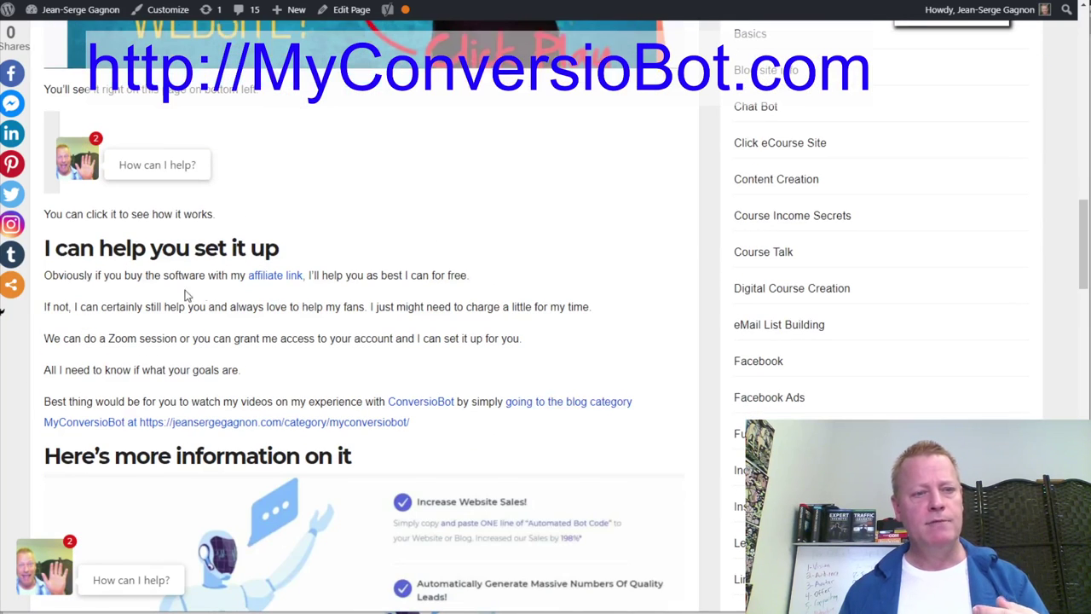
pyautogui.scroll(-2, 331, 308)
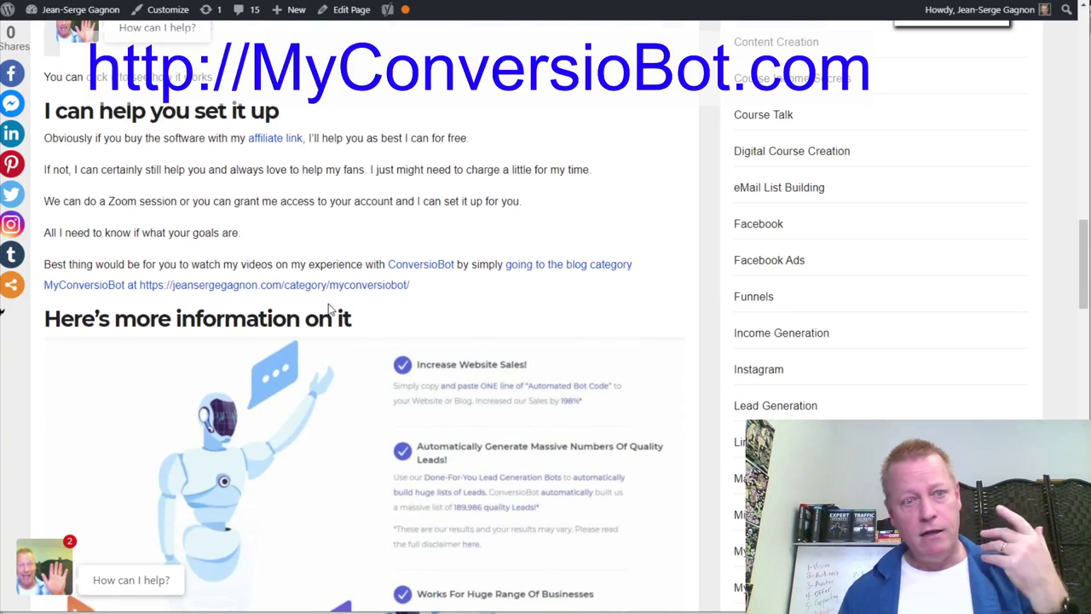
pyautogui.scroll(-3, 371, 297)
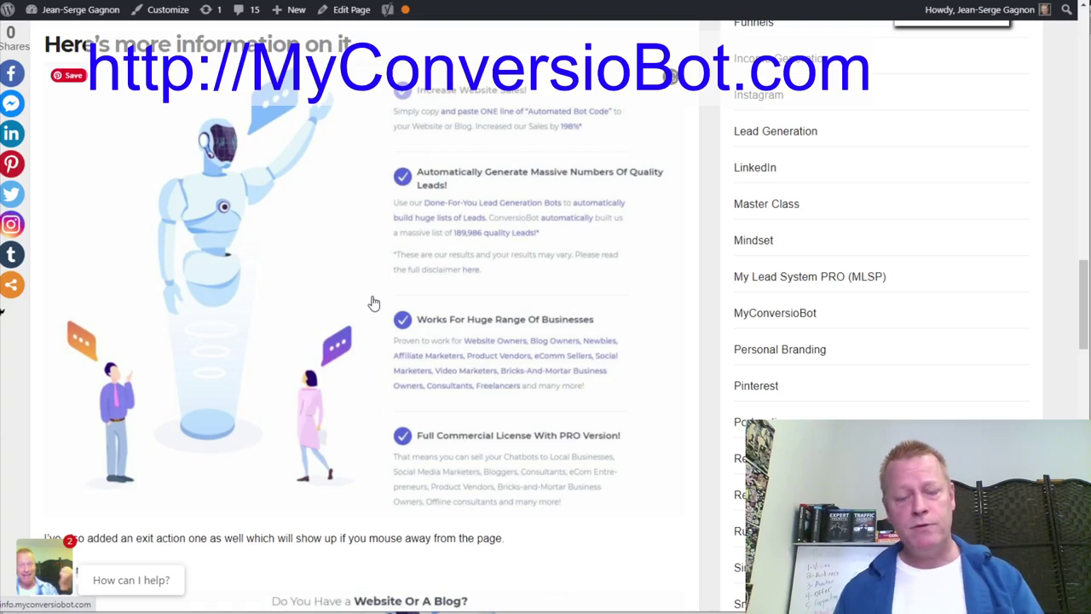
pyautogui.scroll(-8, 420, 264)
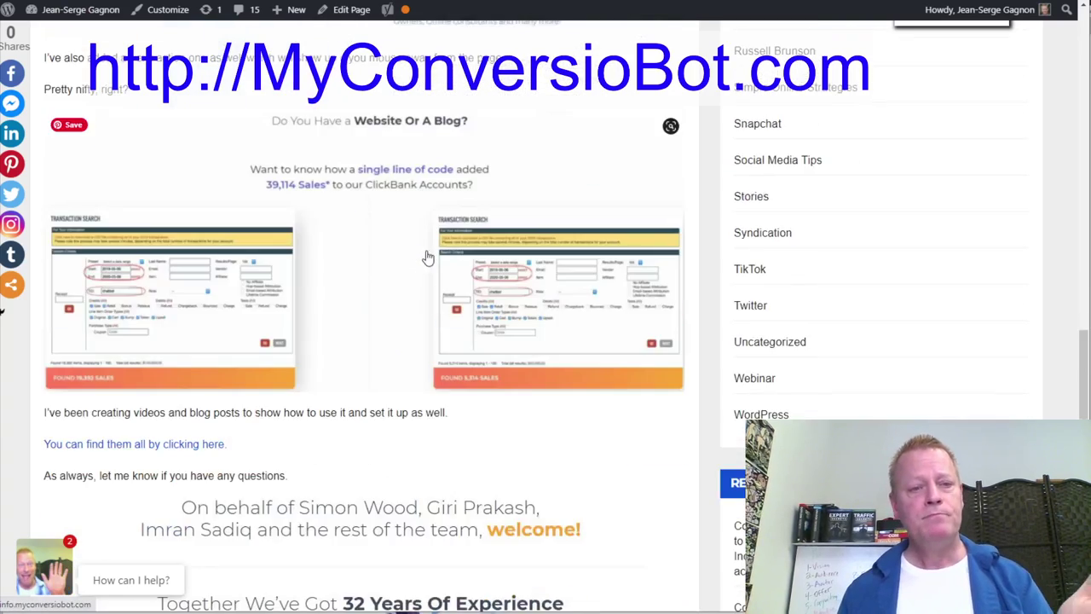
pyautogui.scroll(-9, 341, 358)
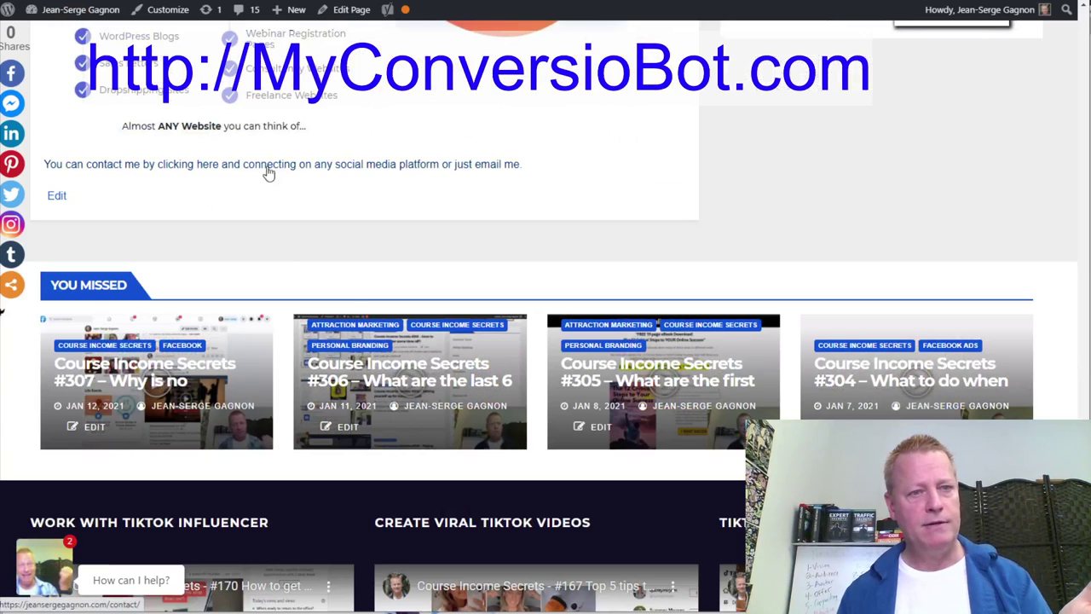
pyautogui.scroll(15, 463, 208)
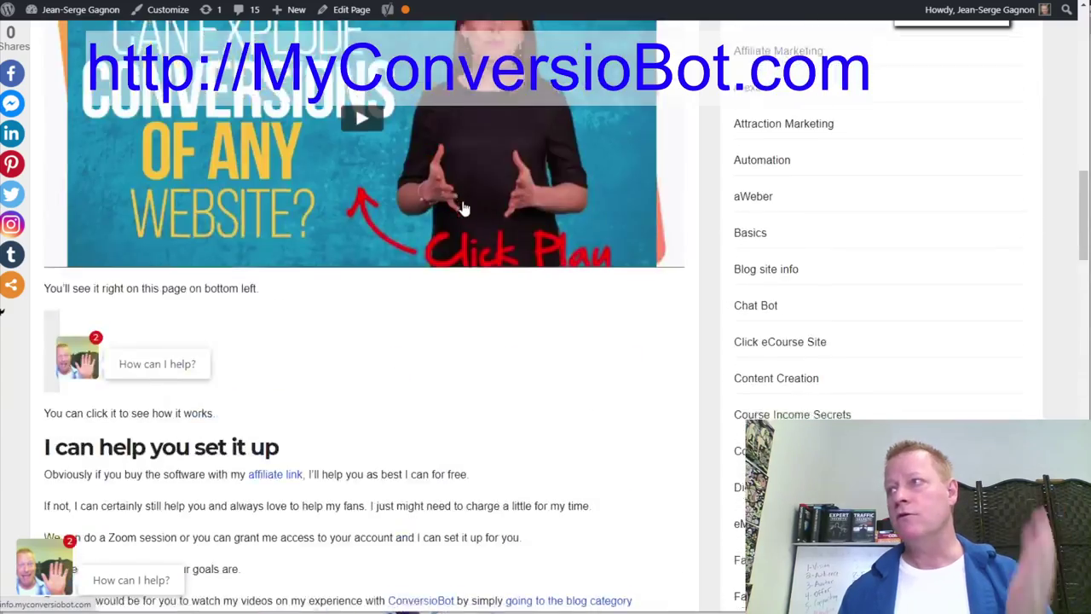
# Look over the start of the My Conversio Bot page and open its chatbot to view the opening message.
pyautogui.scroll(5, 463, 207)
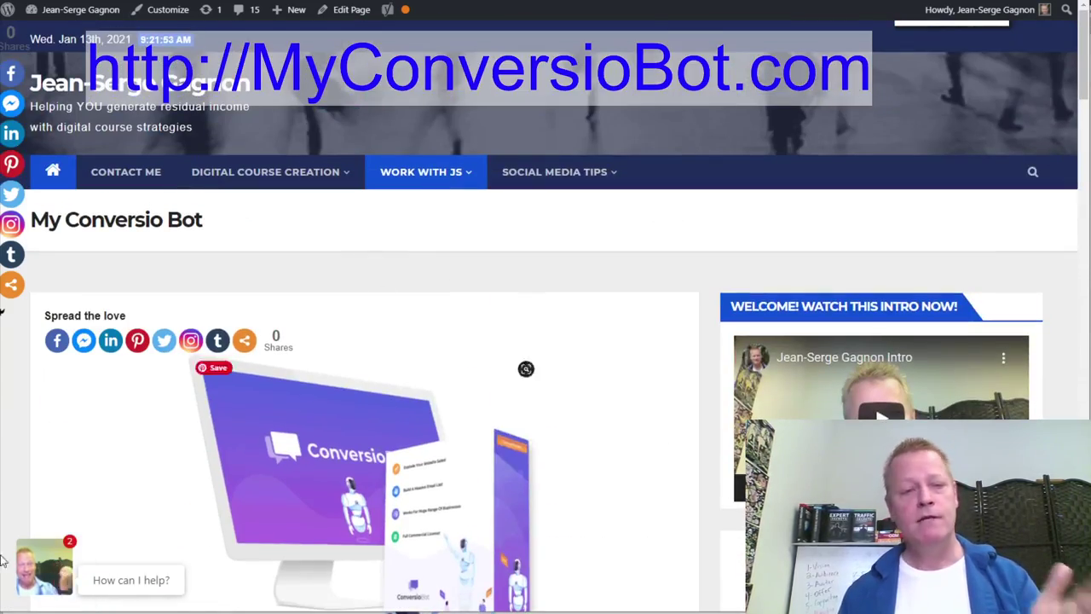
pyautogui.scroll(-3, 446, 476)
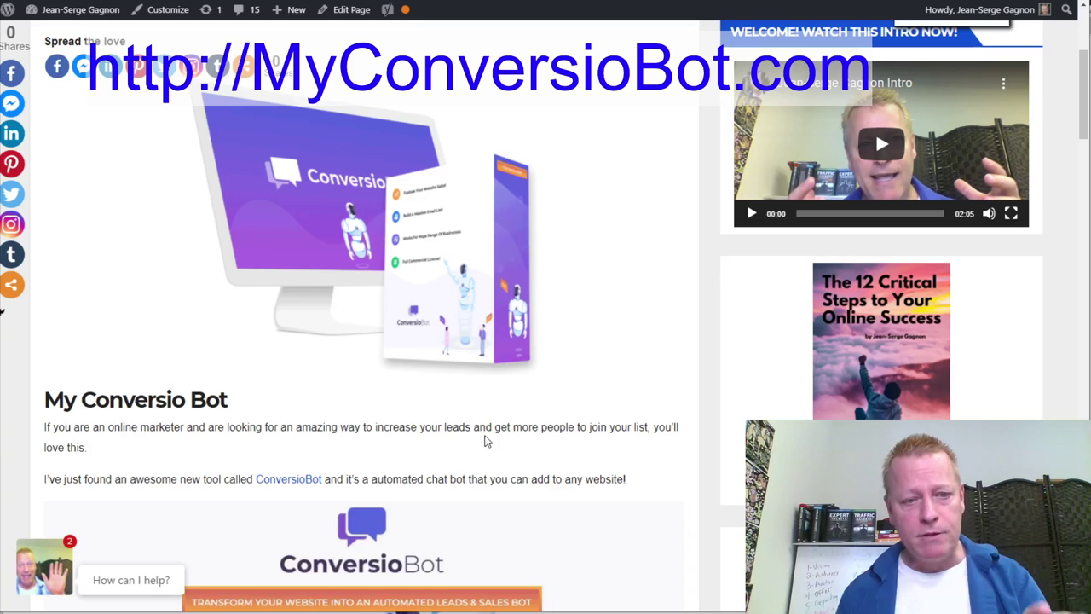
pyautogui.click(111, 579)
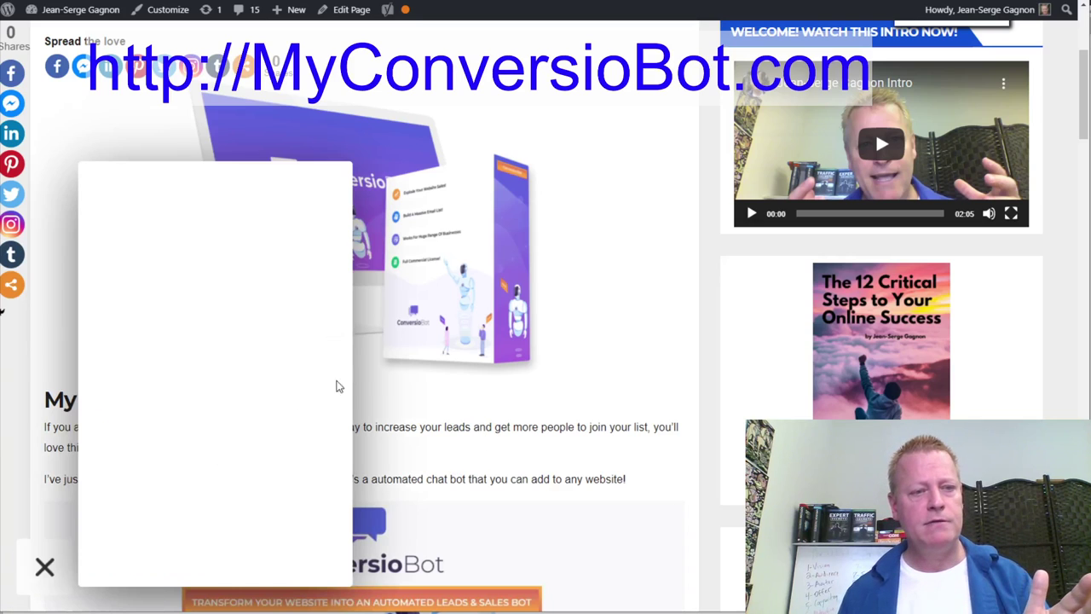
pyautogui.moveTo(146, 187); pyautogui.dragTo(227, 209)
pyautogui.click(260, 197)
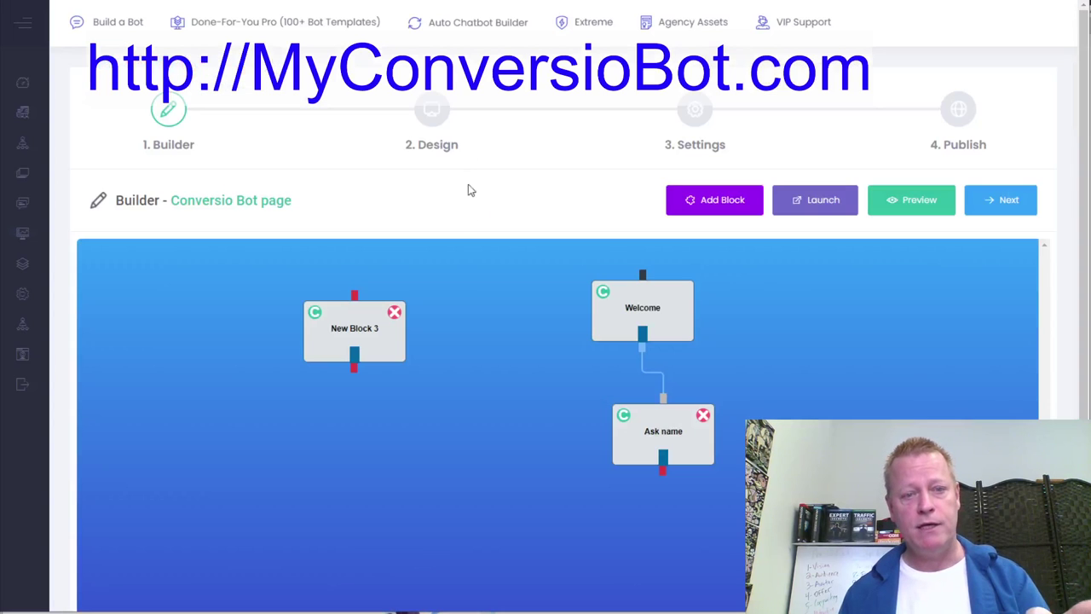
# Change the Welcome block's message to "Hey there, thanks for waking me up - you got a minute?", check its button response and save the block.
pyautogui.click(645, 311)
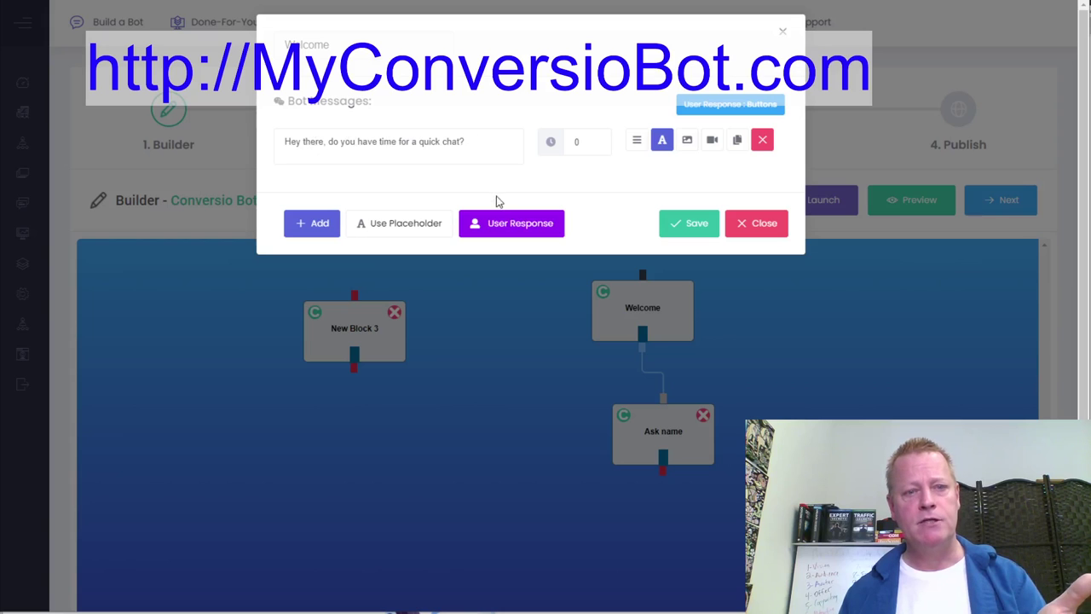
pyautogui.moveTo(469, 137); pyautogui.dragTo(331, 149)
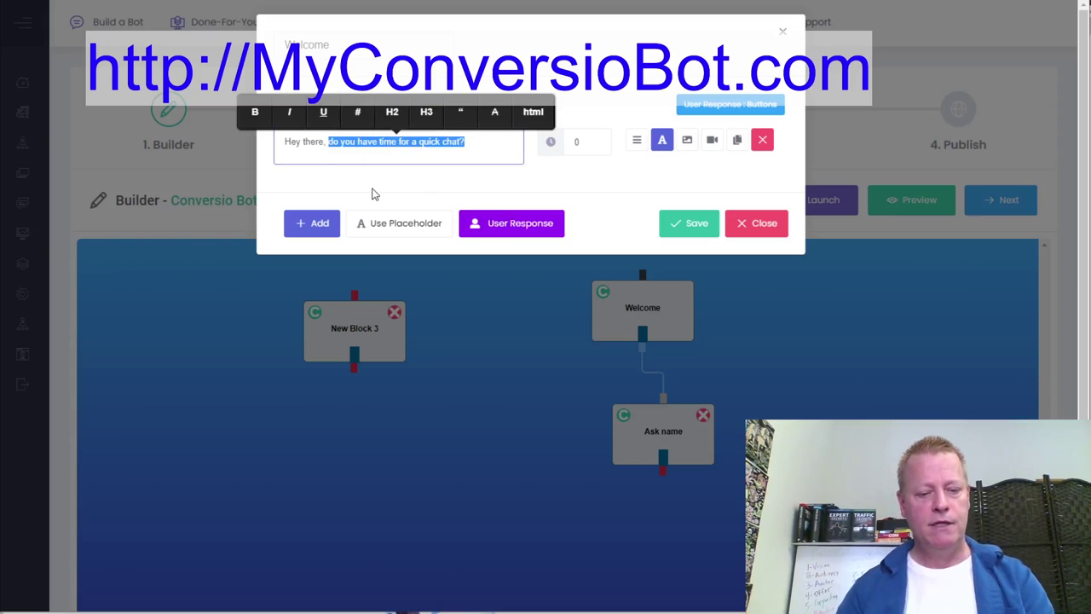
pyautogui.write('that')
pyautogui.write('nk')
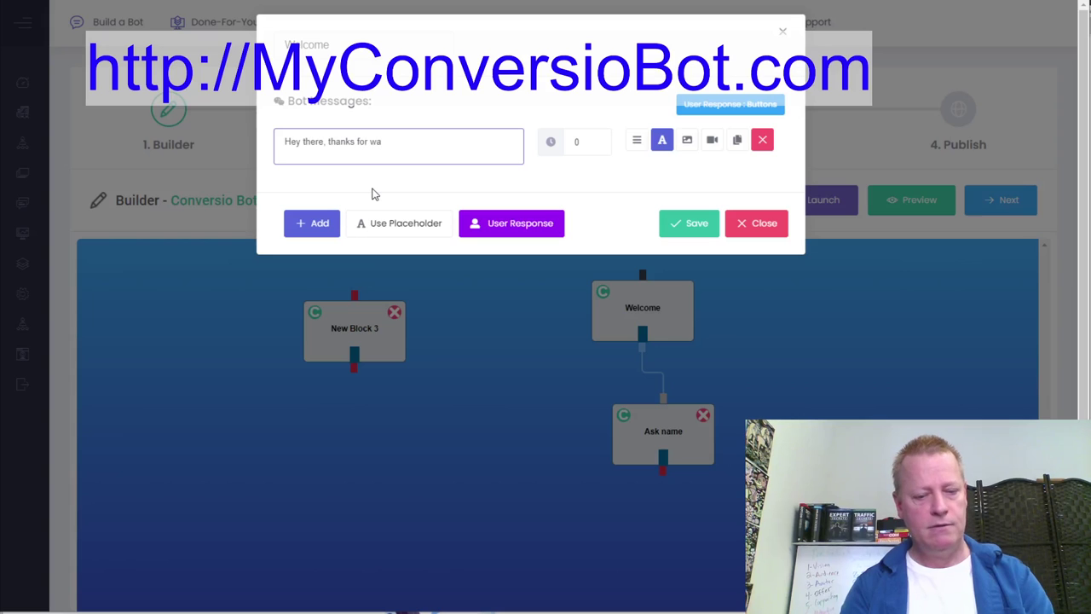
pyautogui.write('s for waking me up - you got a minute?')
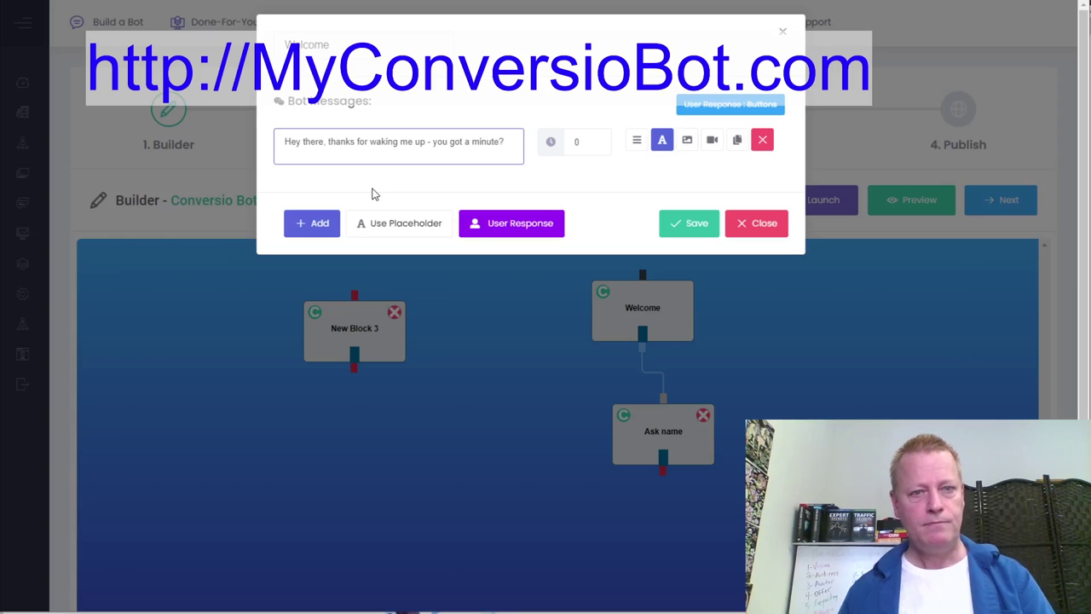
pyautogui.click(501, 225)
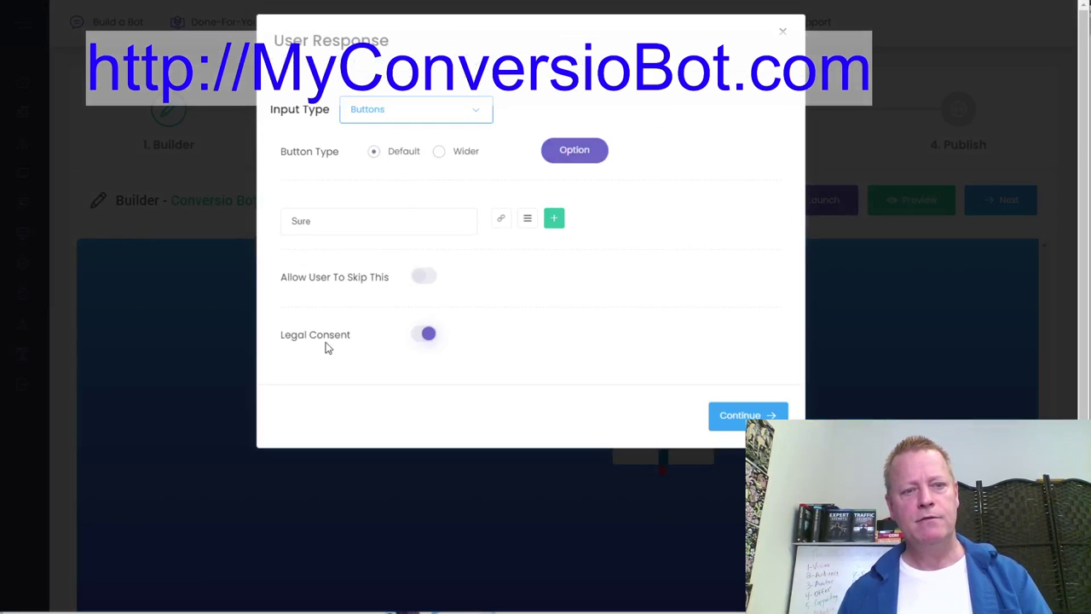
pyautogui.click(743, 416)
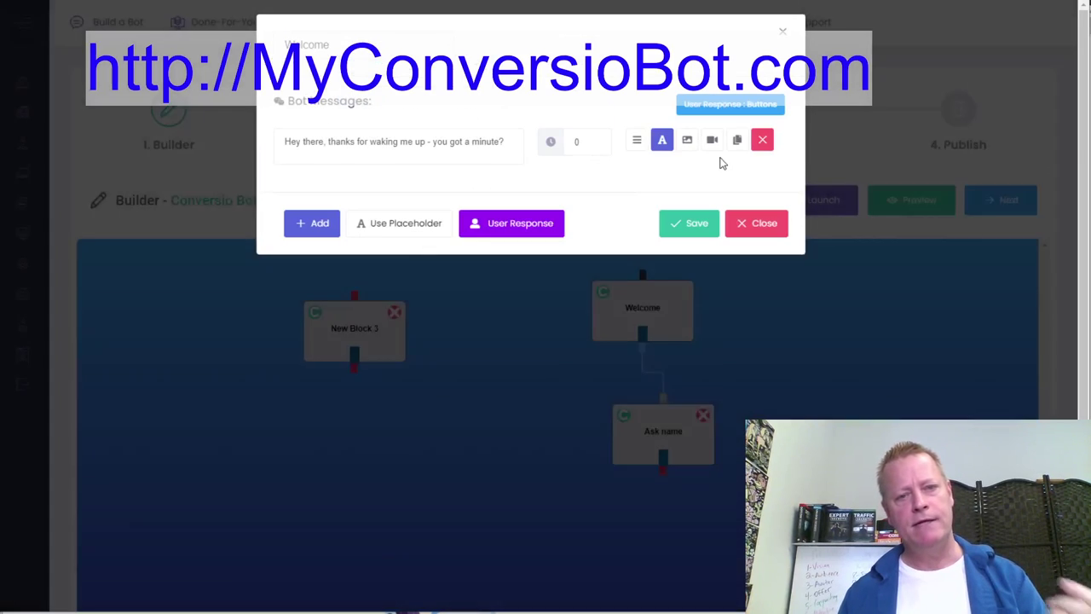
pyautogui.click(689, 223)
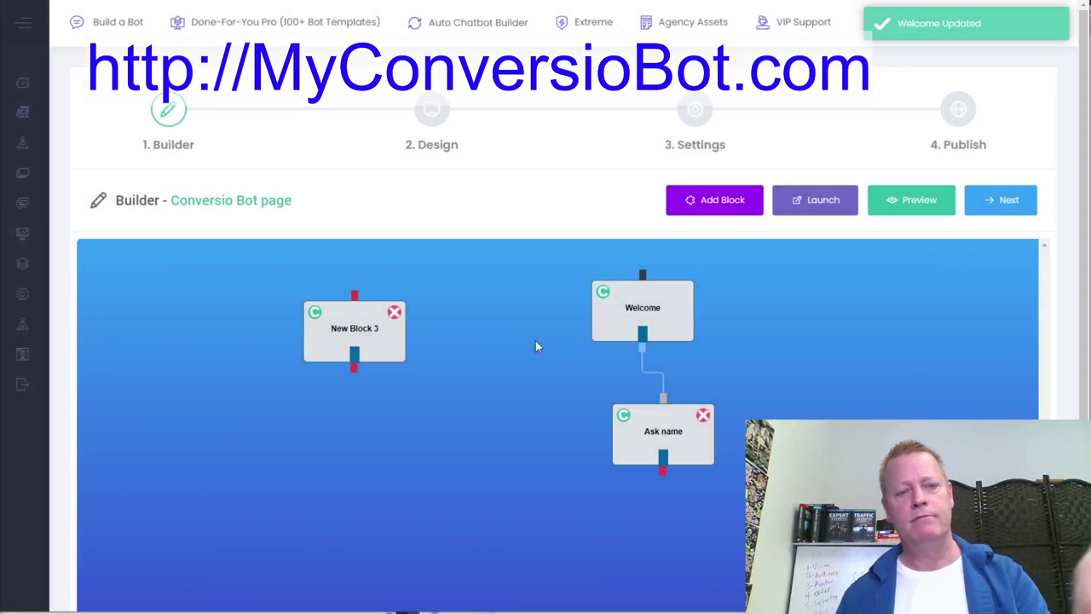
# Review the Ask name block's messages and First Name response, save it, and align the block directly below Welcome.
pyautogui.click(664, 428)
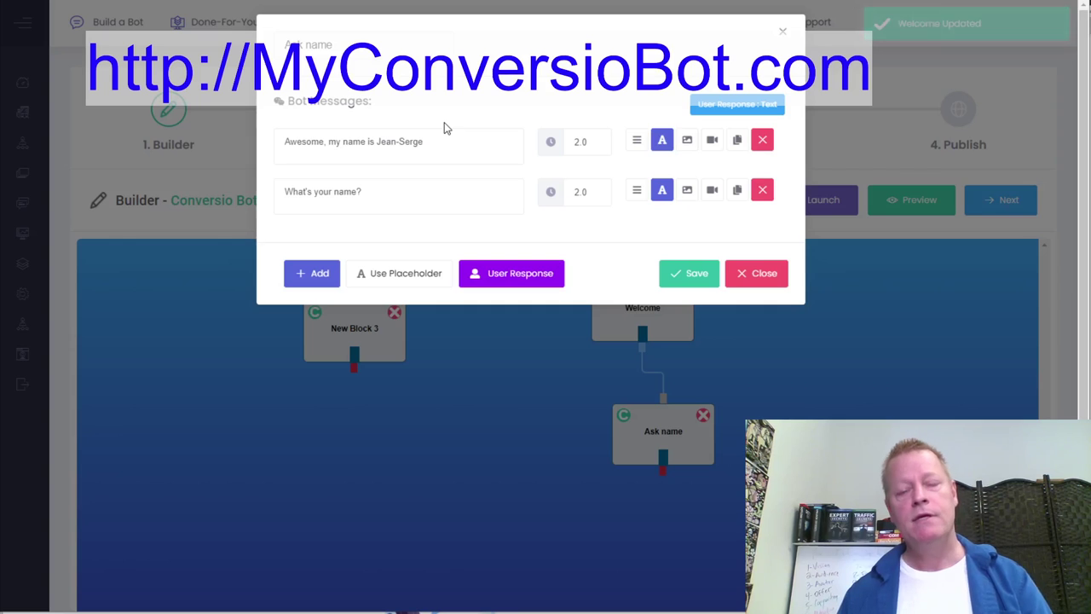
pyautogui.click(360, 146)
pyautogui.click(426, 143)
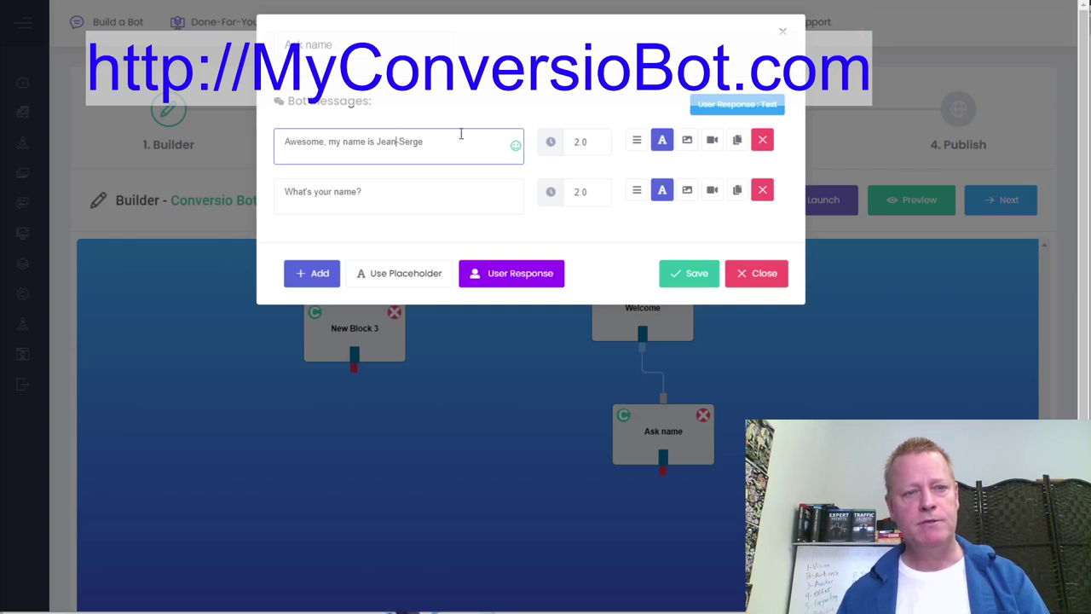
pyautogui.click(396, 209)
pyautogui.click(514, 275)
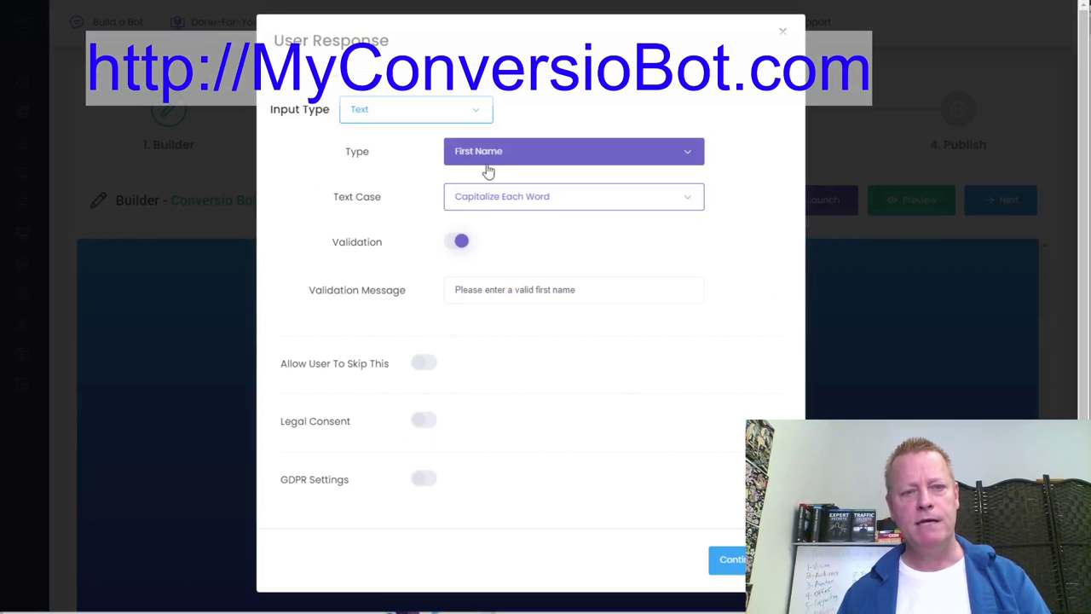
pyautogui.click(726, 559)
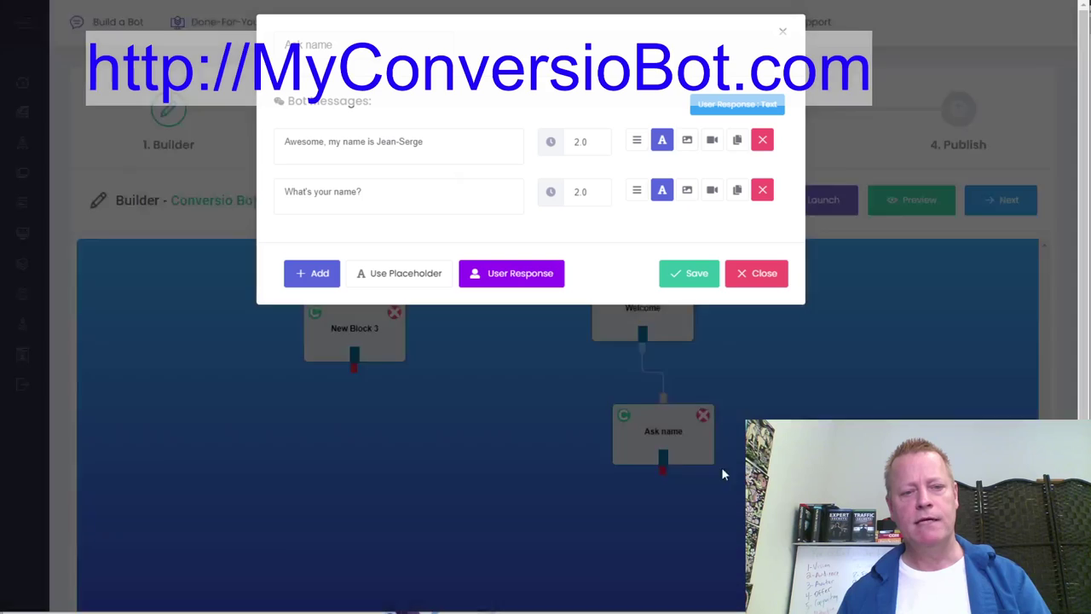
pyautogui.click(688, 275)
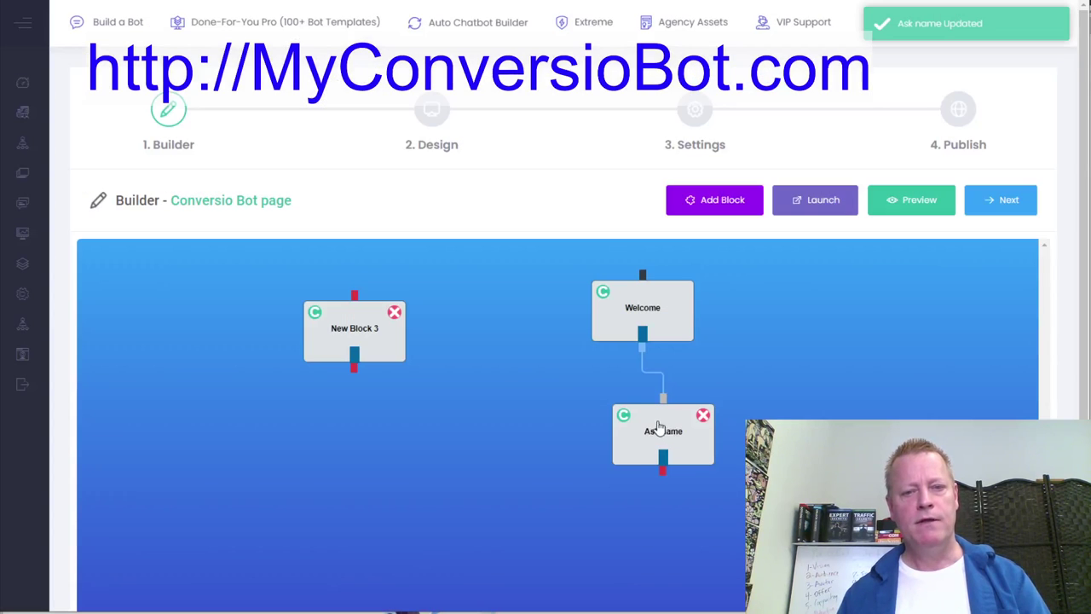
pyautogui.moveTo(665, 432); pyautogui.dragTo(644, 429)
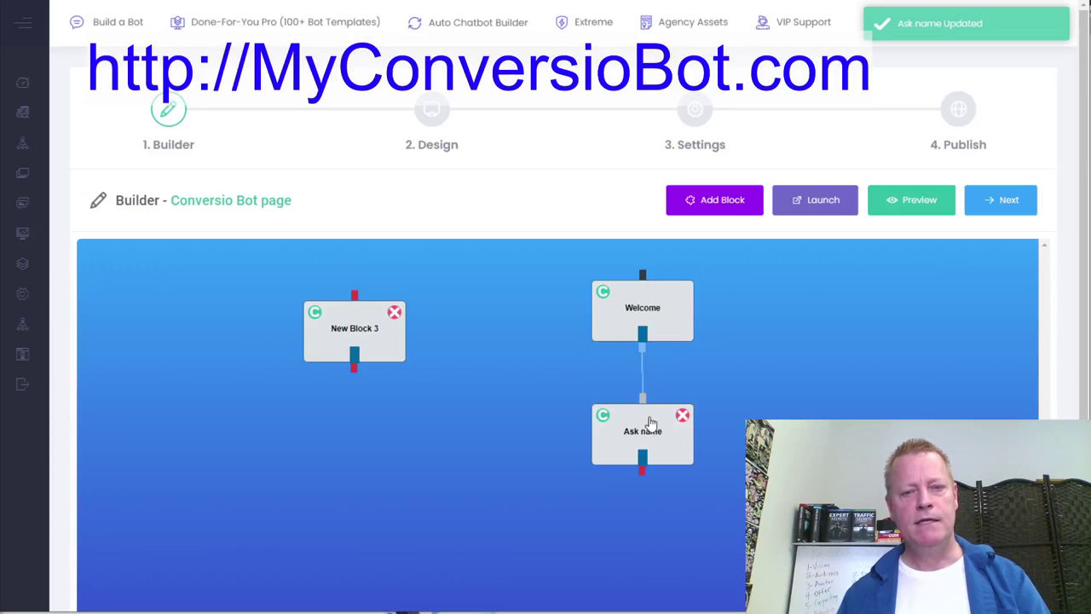
# Open New Block 3 for editing and rename it "Bot info".
pyautogui.click(348, 328)
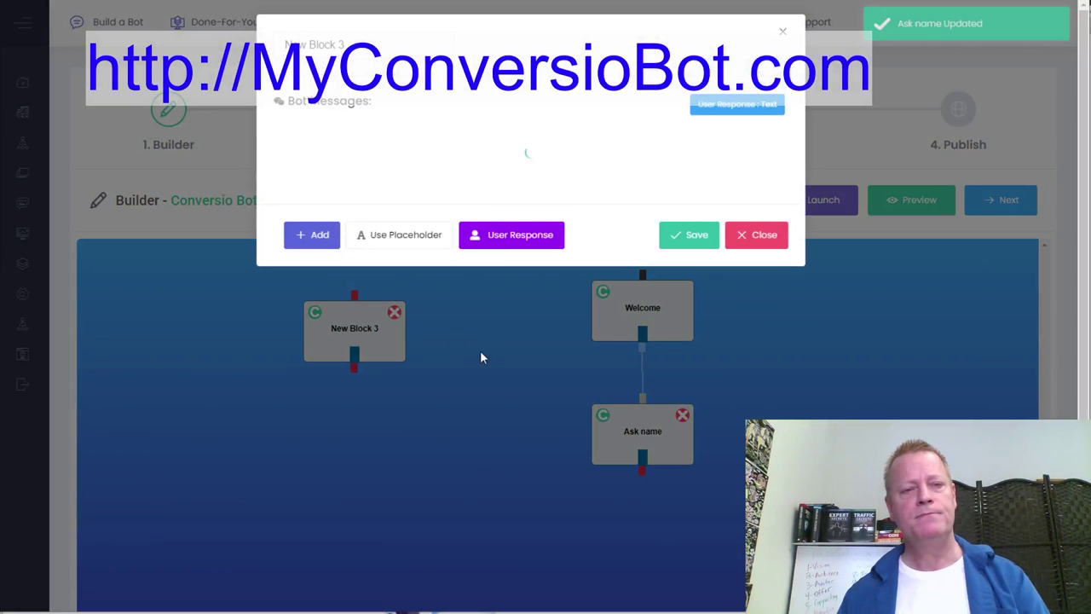
pyautogui.moveTo(346, 45); pyautogui.dragTo(201, 41)
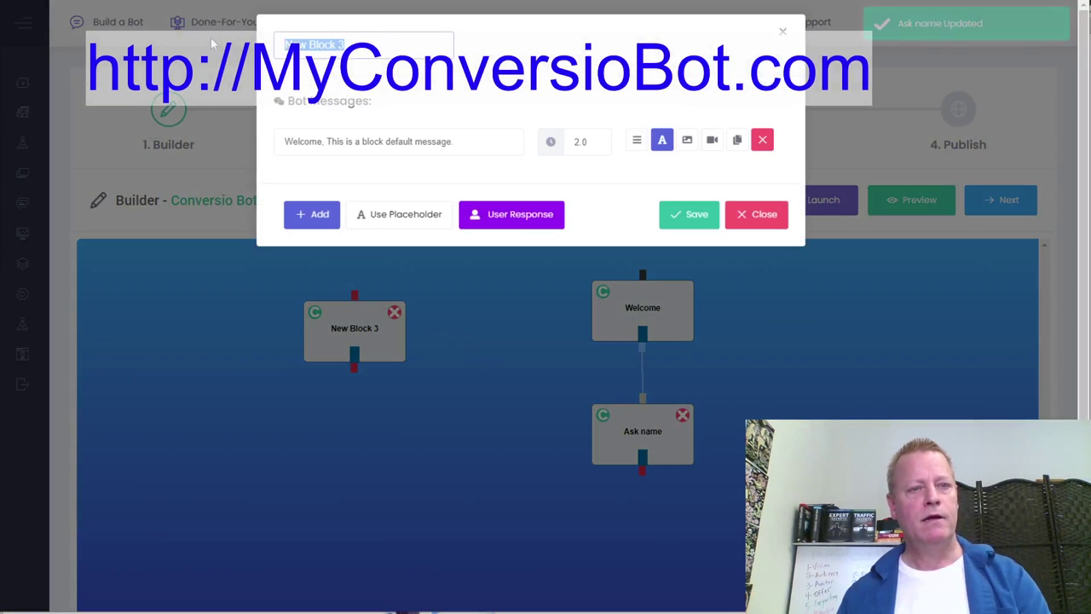
pyautogui.write('Bot info')
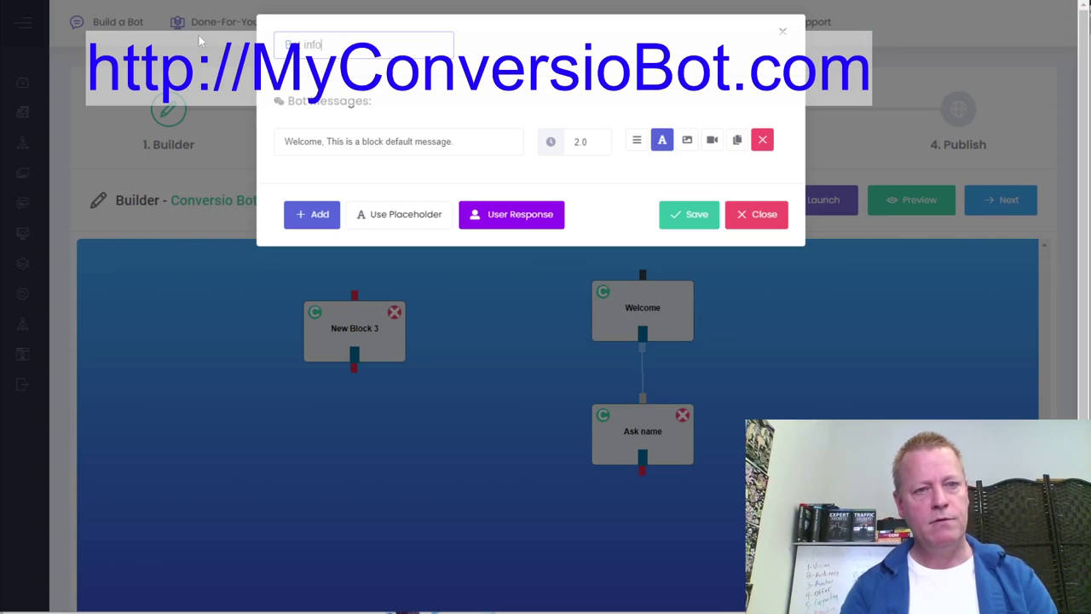
# Replace the block's default message with "Have you gotten a blog, website, funnel or capture page you'd like to setup a chat bot on like this?".
pyautogui.moveTo(452, 144); pyautogui.dragTo(235, 122)
pyautogui.write('Have')
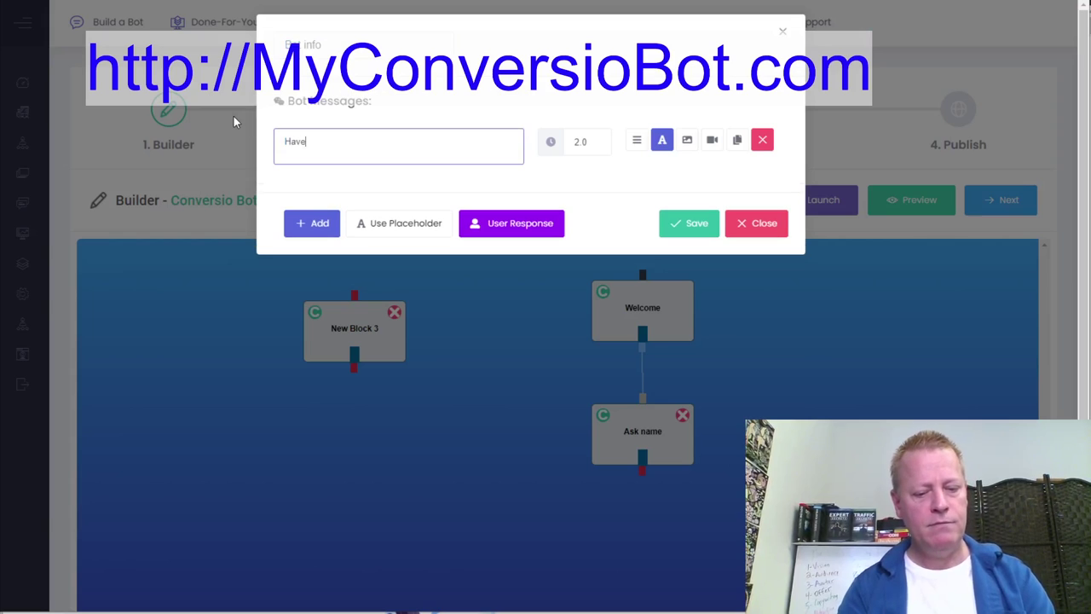
pyautogui.write(' you gotten a')
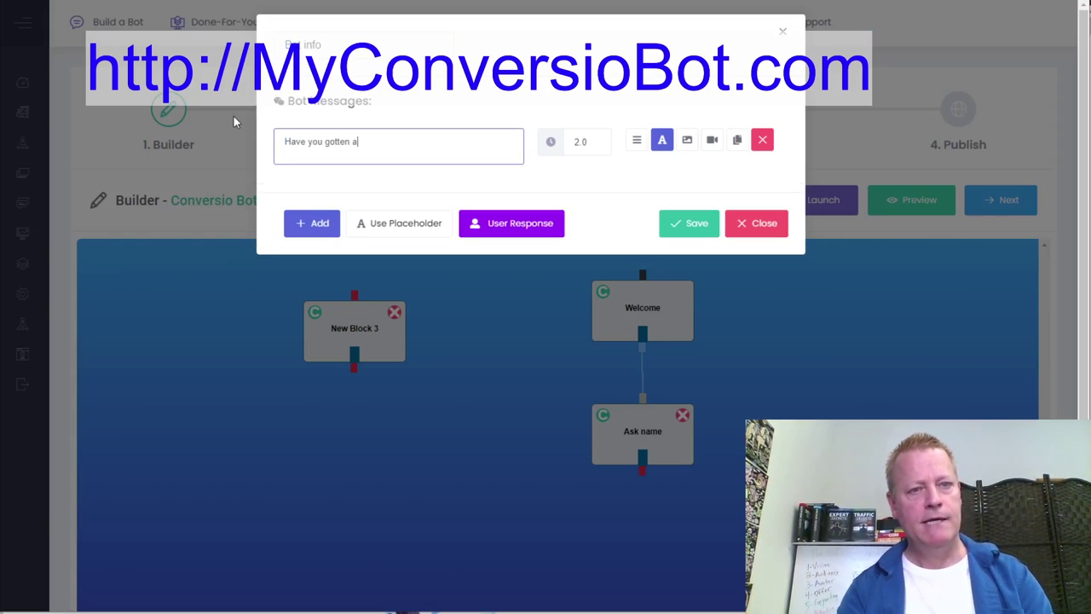
pyautogui.write(' blog or website')
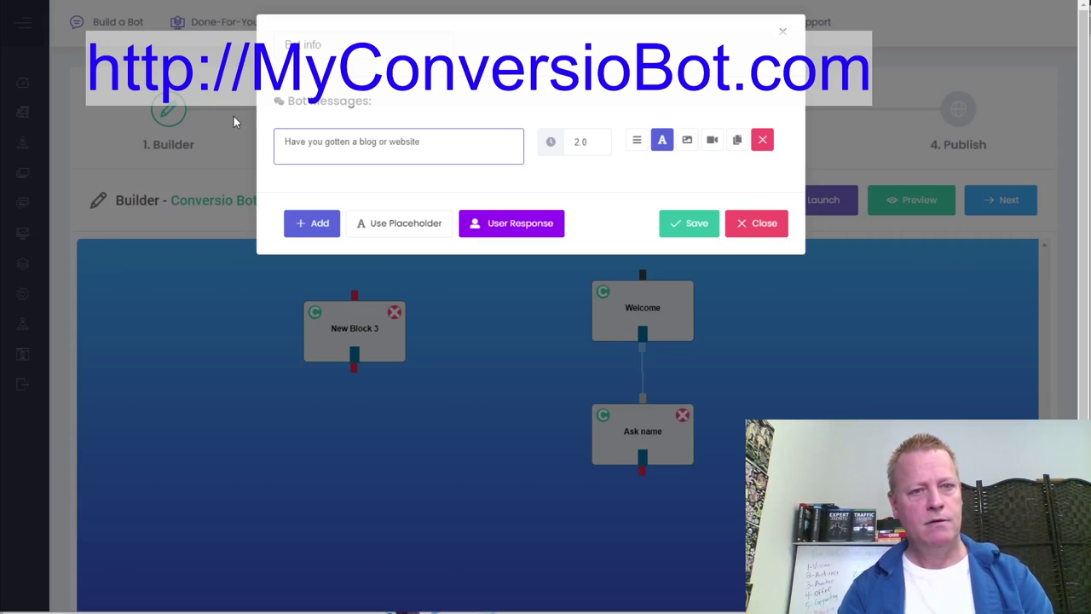
pyautogui.write(' (or even funnel page')
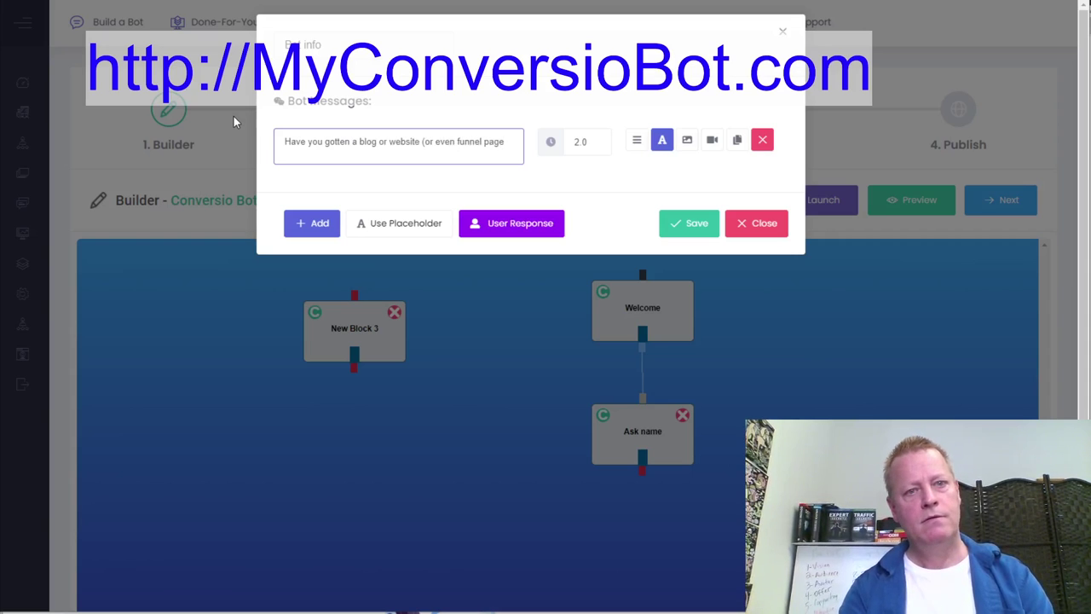
pyautogui.press('Left')
pyautogui.press('Left')
pyautogui.press('Left')
pyautogui.press('BackSpace')
pyautogui.press('BackSpace')
pyautogui.press('BackSpace')
pyautogui.press('BackSpace')
pyautogui.press('BackSpace')
pyautogui.press('BackSpace')
pyautogui.press('BackSpace')
pyautogui.press('BackSpace')
pyautogui.press('BackSpace')
pyautogui.press('BackSpace')
pyautogui.press('BackSpace')
pyautogui.press('BackSpace')
pyautogui.press('BackSpace')
pyautogui.press('BackSpace')
pyautogui.press('BackSpace')
pyautogui.press('BackSpace')
pyautogui.press('BackSpace')
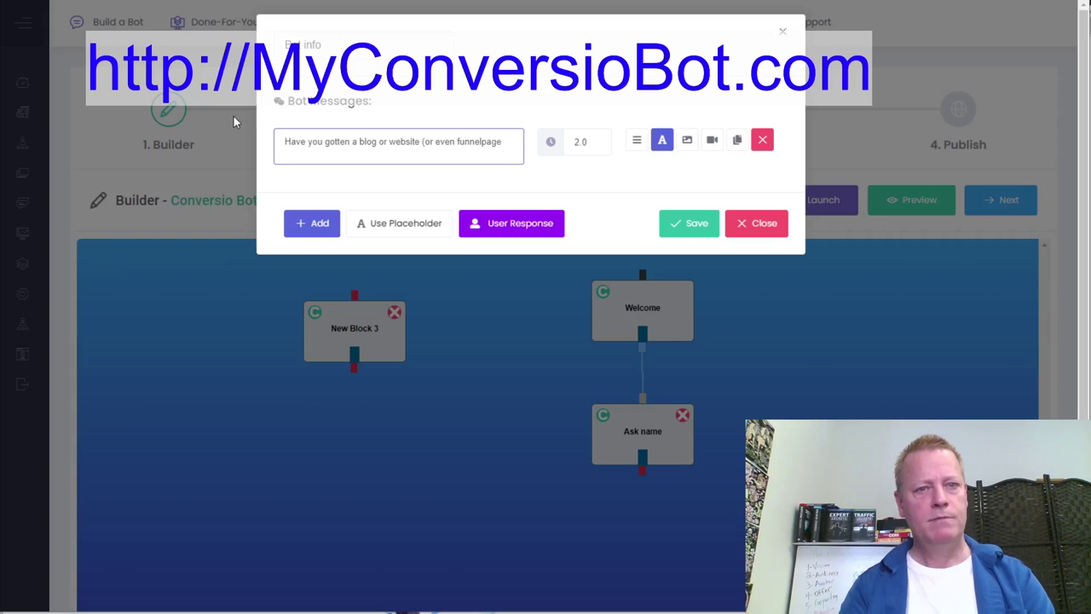
pyautogui.press('Left')
pyautogui.press('Left')
pyautogui.press('Left')
pyautogui.press('BackSpace')
pyautogui.press('BackSpace')
pyautogui.press('BackSpace')
pyautogui.press('BackSpace')
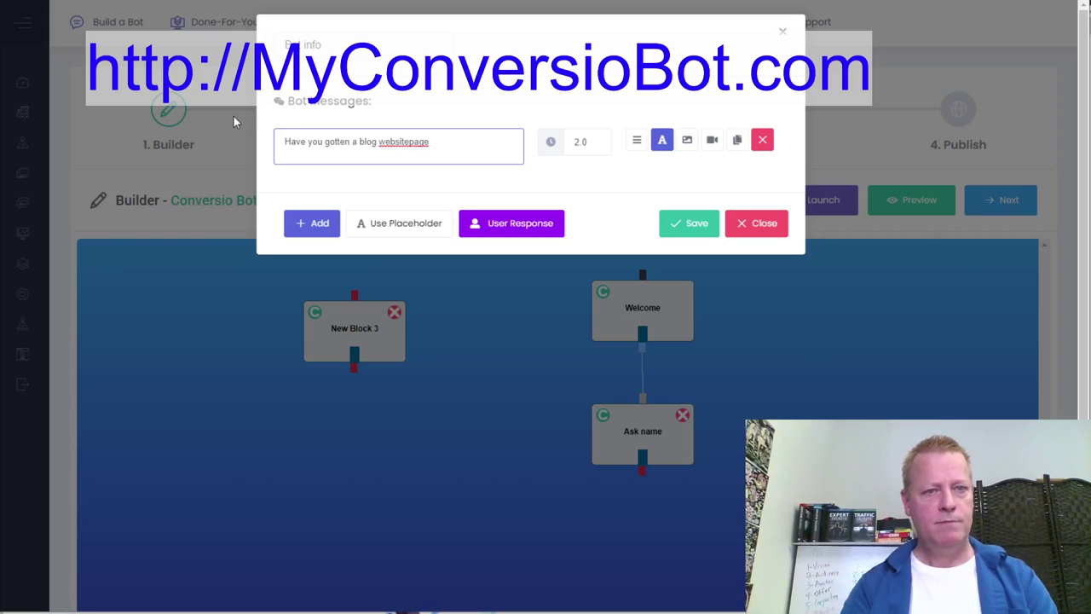
pyautogui.write('.')
pyautogui.press('Right')
pyautogui.press('Right')
pyautogui.press('Right')
pyautogui.press('Right')
pyautogui.press('Right')
pyautogui.press('Right')
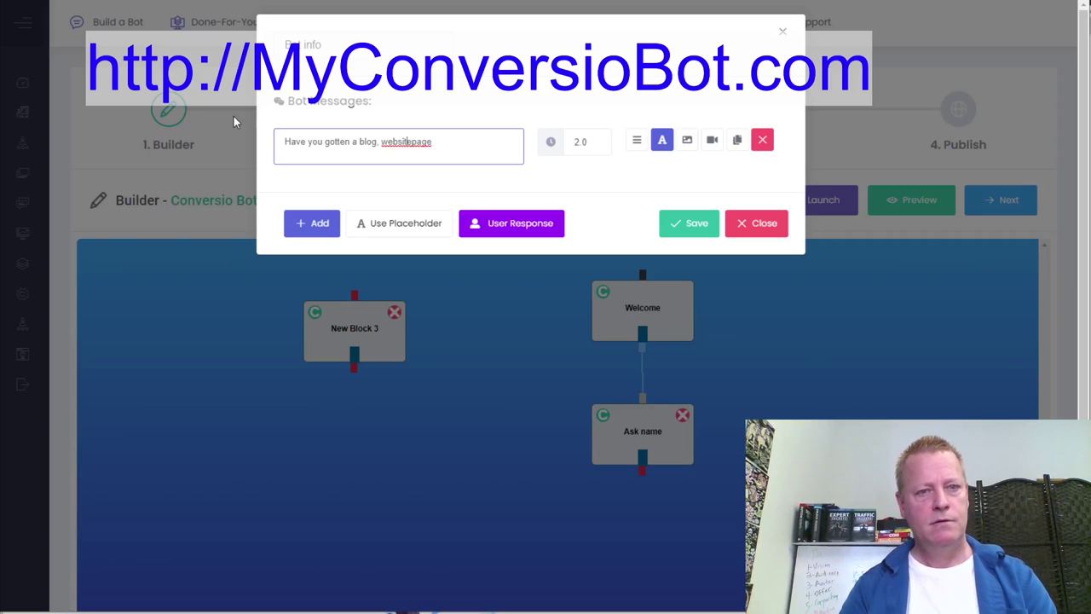
pyautogui.write(', funnel or c')
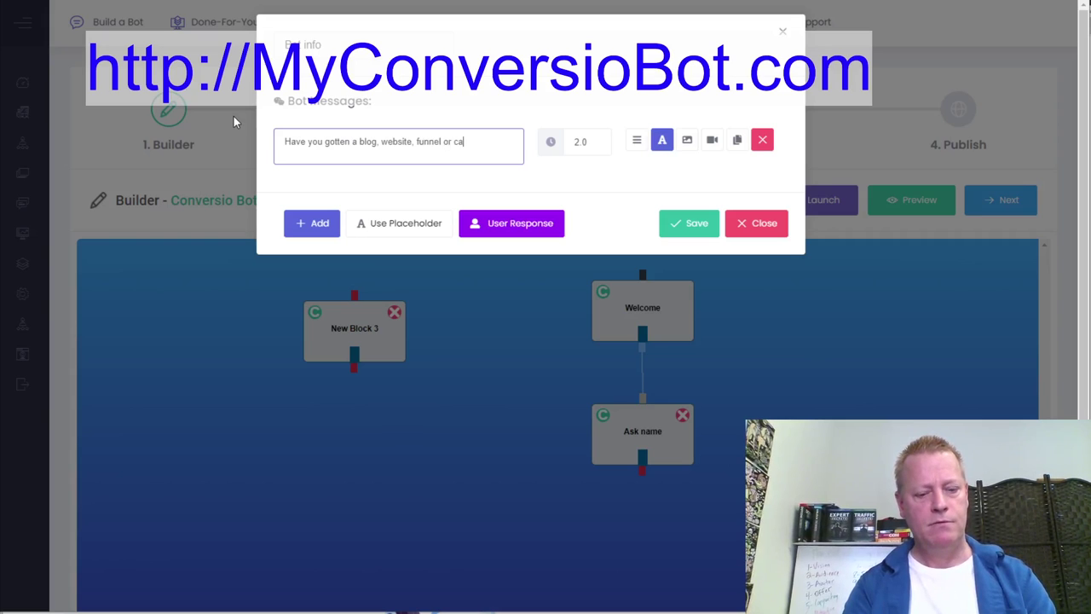
pyautogui.write("re page you'd like to hav")
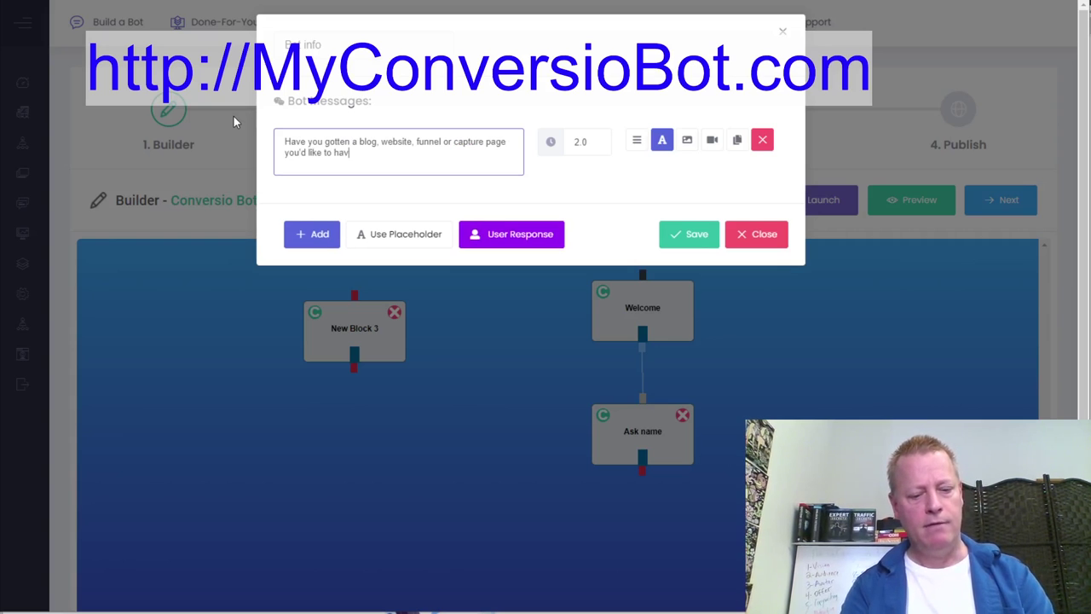
pyautogui.press('BackSpace')
pyautogui.press('BackSpace')
pyautogui.press('BackSpace')
pyautogui.write('setu p a chat bot on like this?')
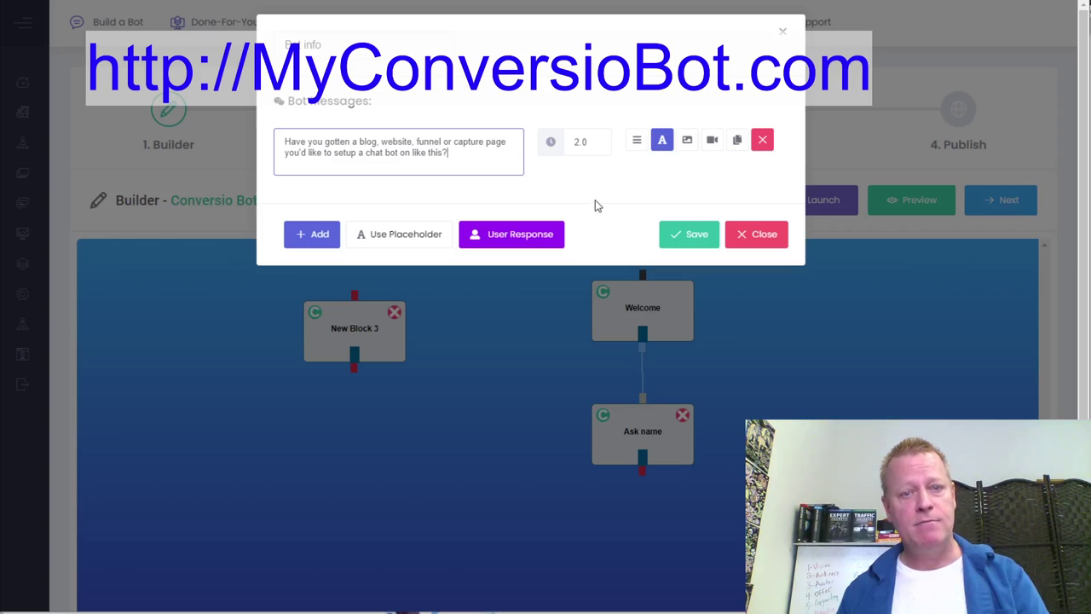
# Give the Bot info block a Buttons user response with the options Yes and No, and save the block.
pyautogui.click(524, 236)
pyautogui.click(418, 112)
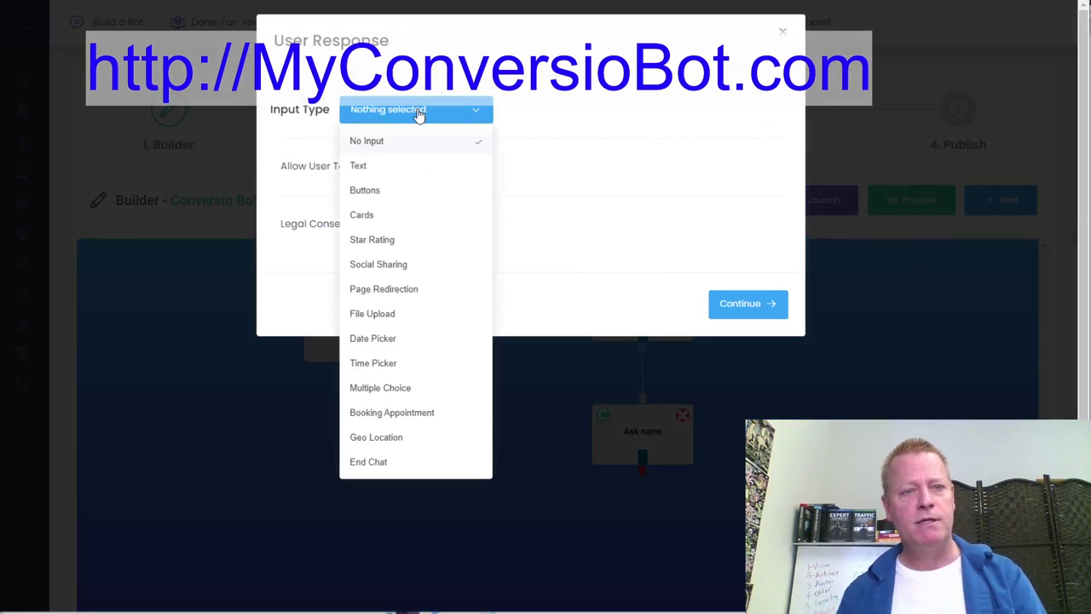
pyautogui.click(380, 193)
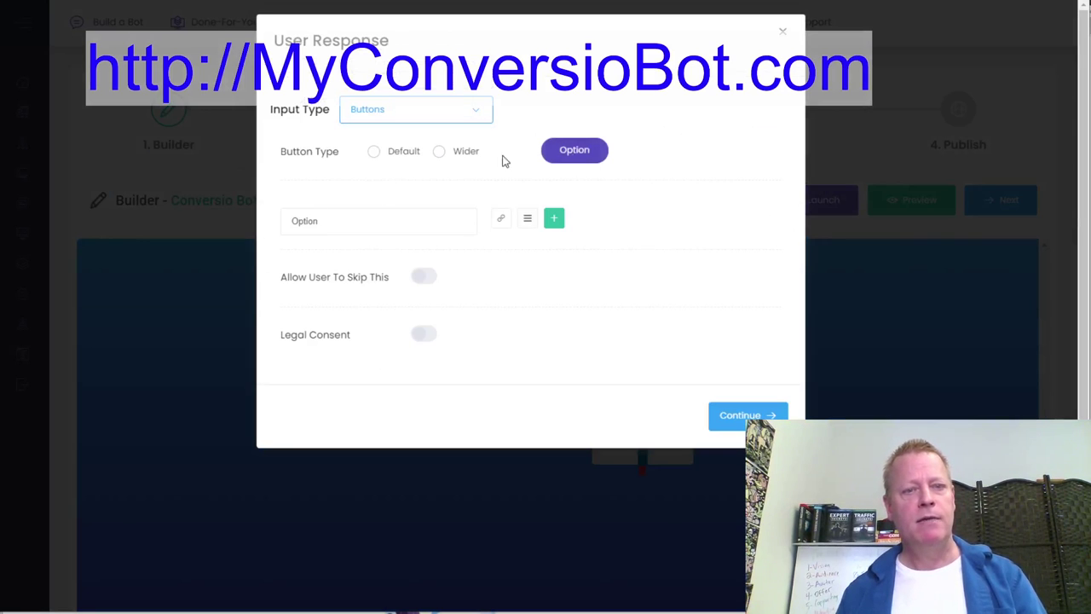
pyautogui.doubleClick(321, 224)
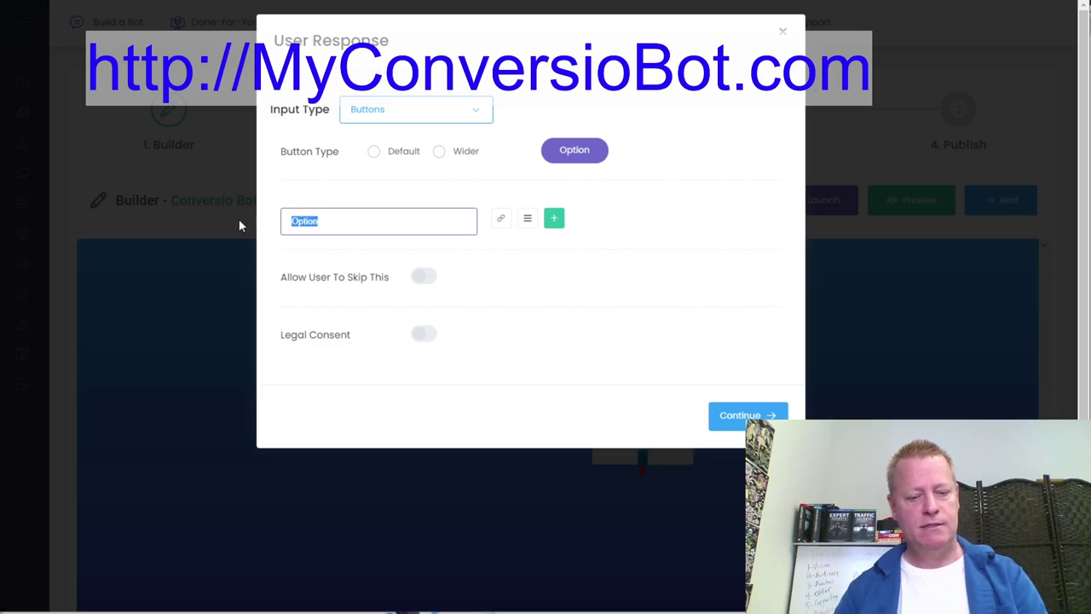
pyautogui.write('Yes')
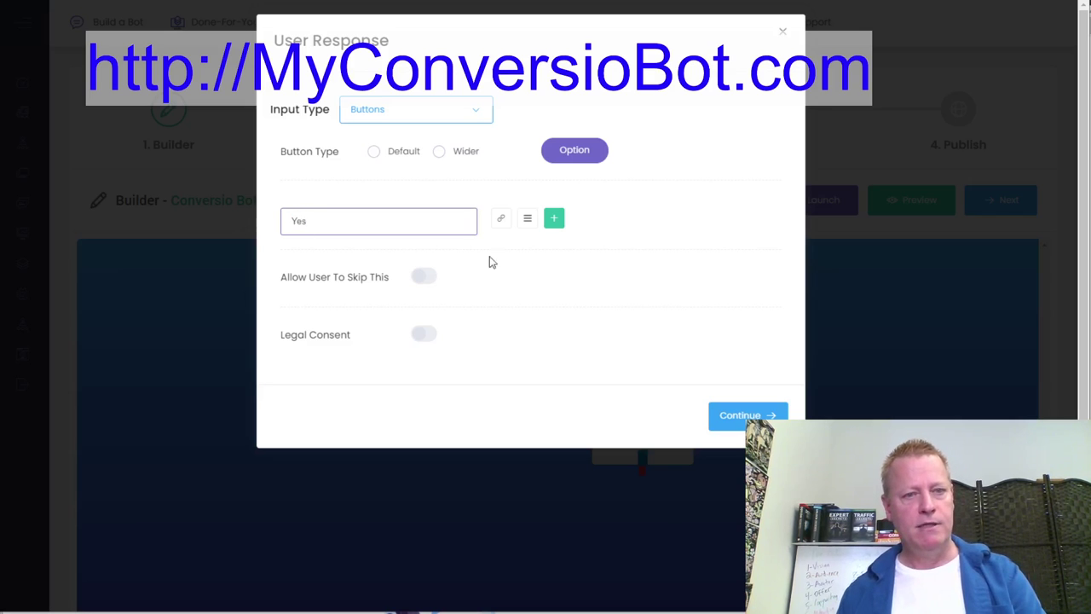
pyautogui.click(548, 219)
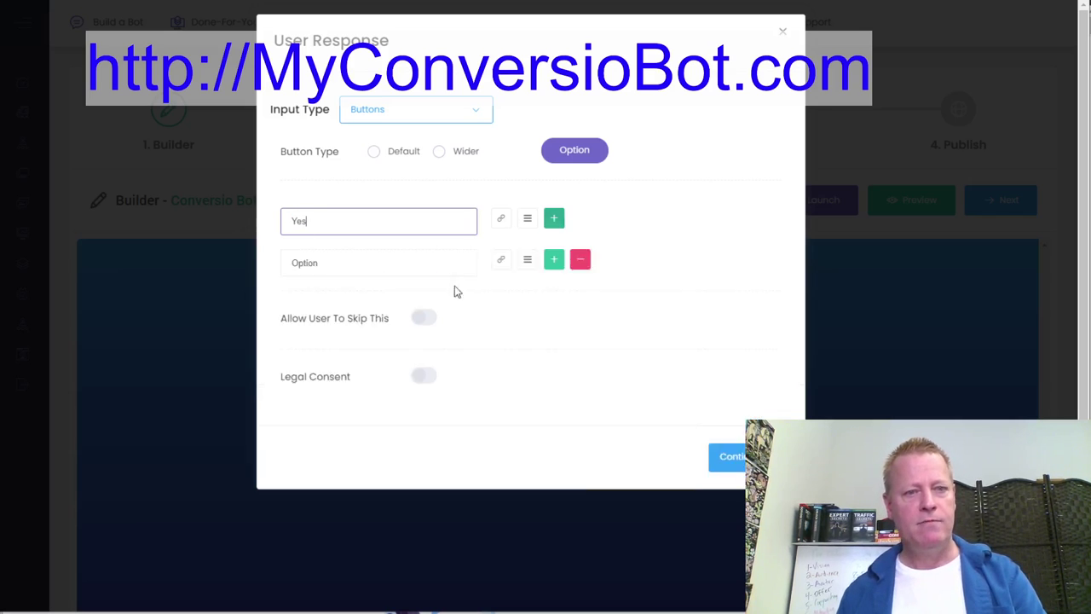
pyautogui.doubleClick(338, 262)
pyautogui.write('No')
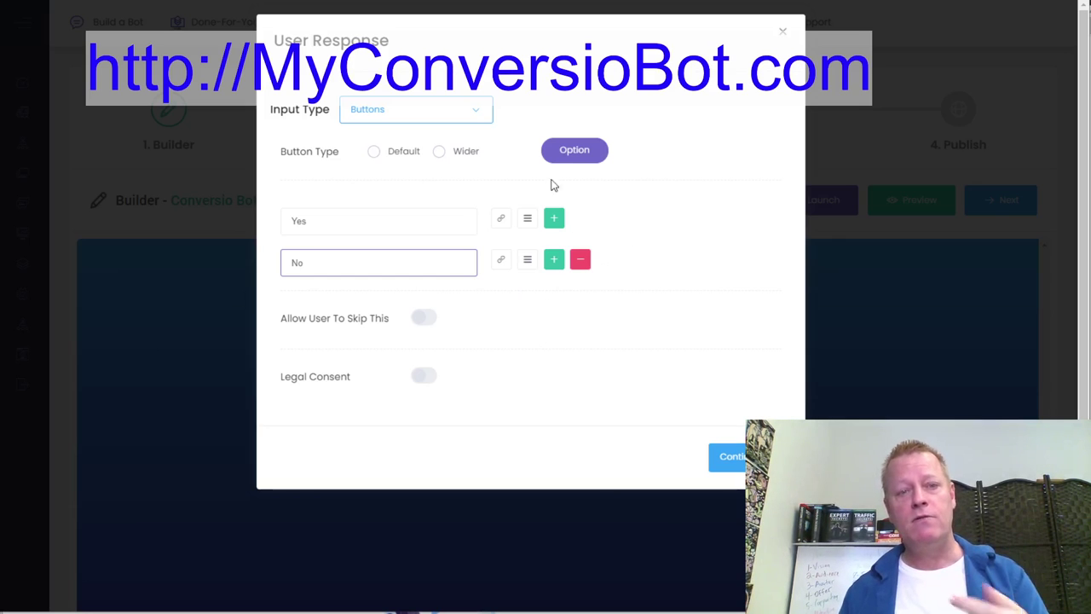
pyautogui.click(726, 457)
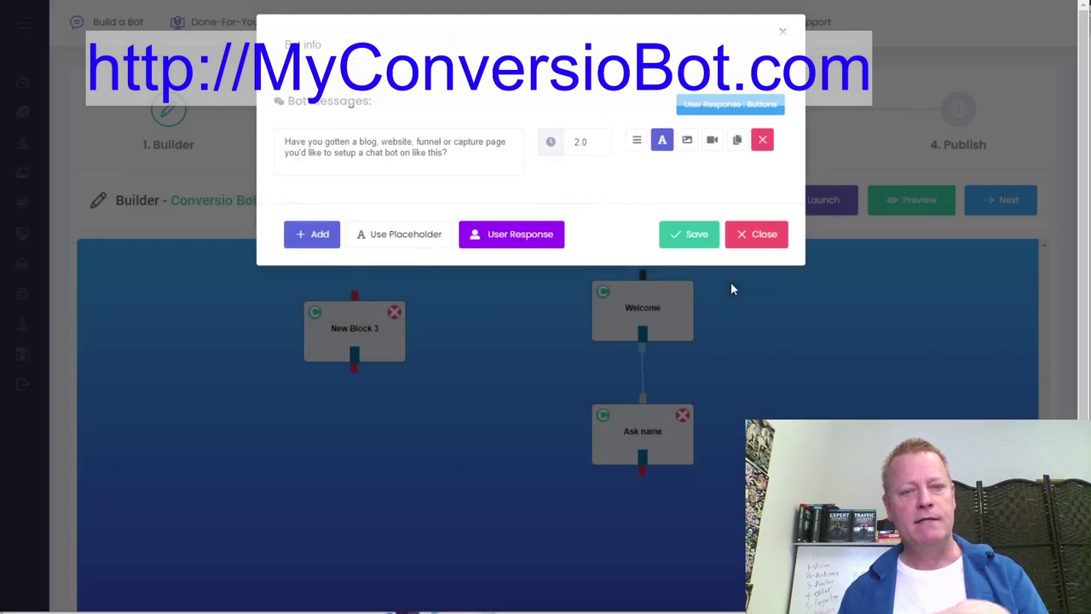
pyautogui.click(697, 239)
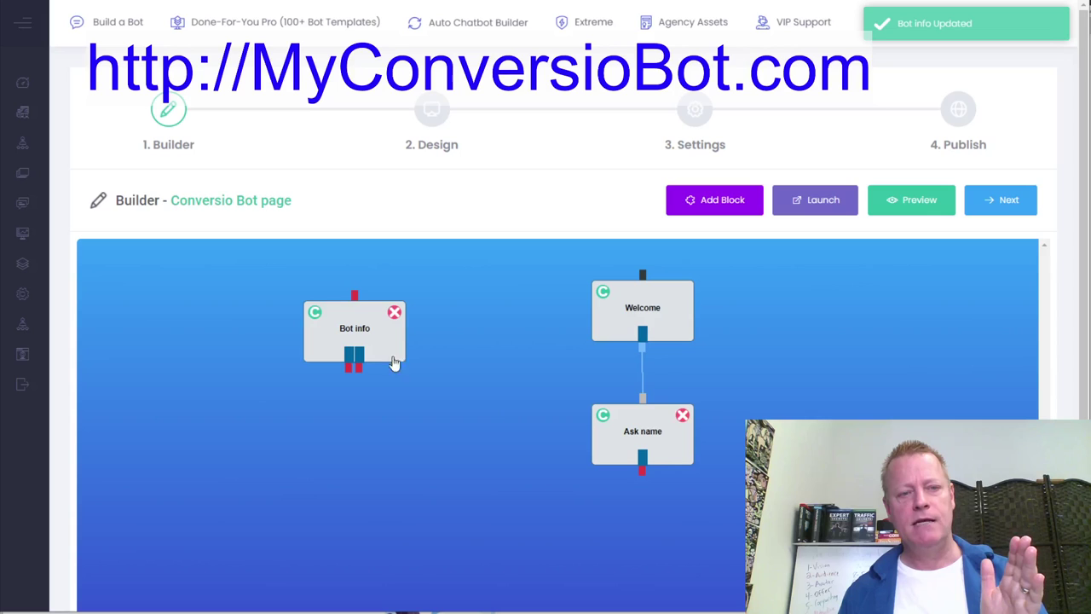
# Stack the Welcome, Ask name and Bot info blocks vertically in that order on the left half of the canvas.
pyautogui.moveTo(397, 361); pyautogui.dragTo(670, 545)
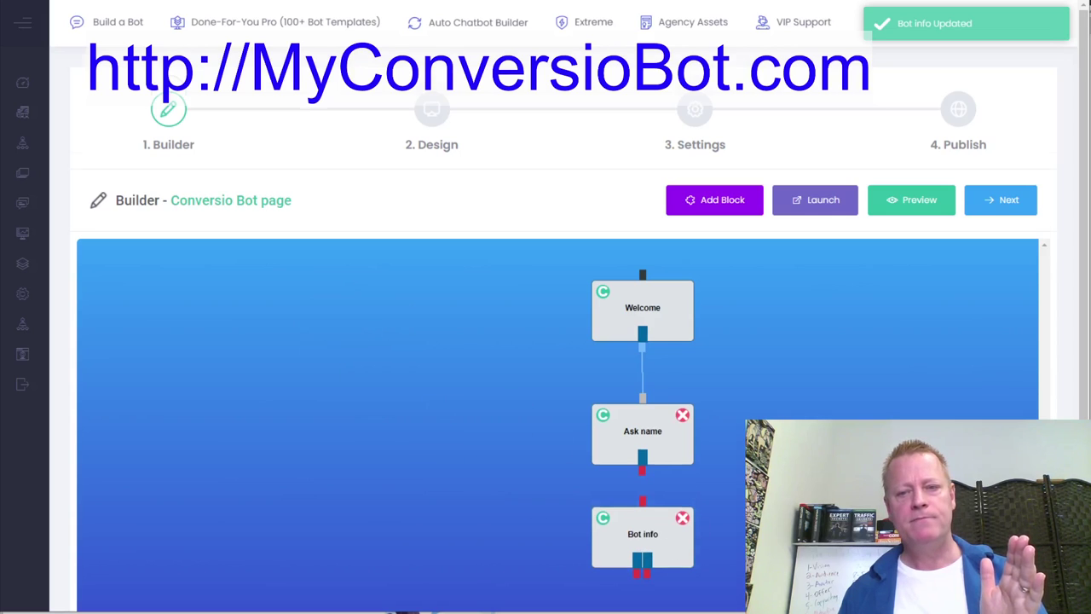
pyautogui.scroll(-1, 670, 546)
pyautogui.scroll(-1, 558, 341)
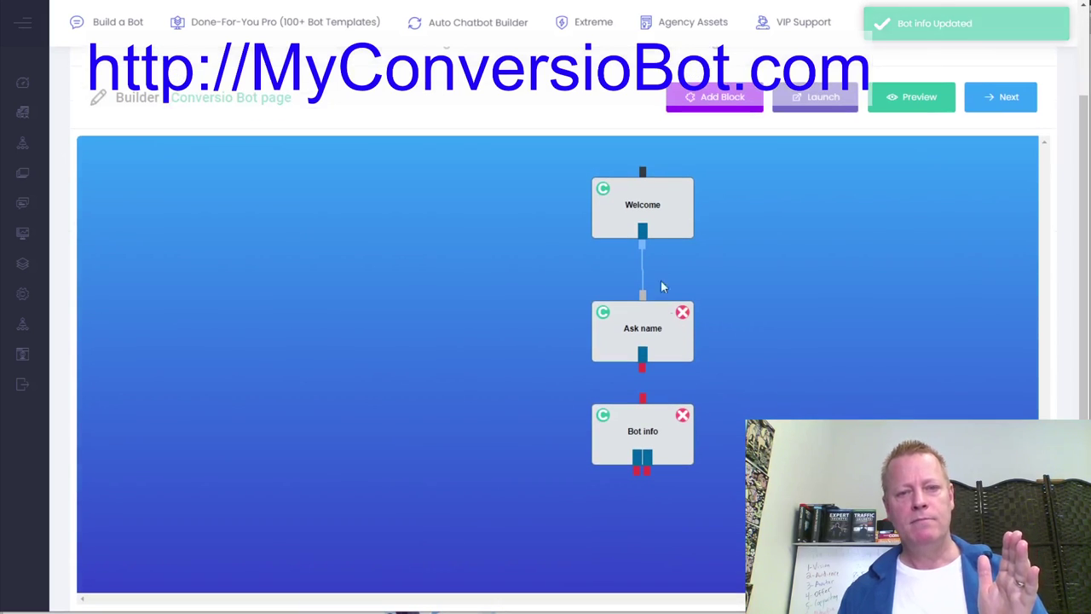
pyautogui.moveTo(648, 216); pyautogui.dragTo(420, 201)
pyautogui.moveTo(638, 341); pyautogui.dragTo(410, 302)
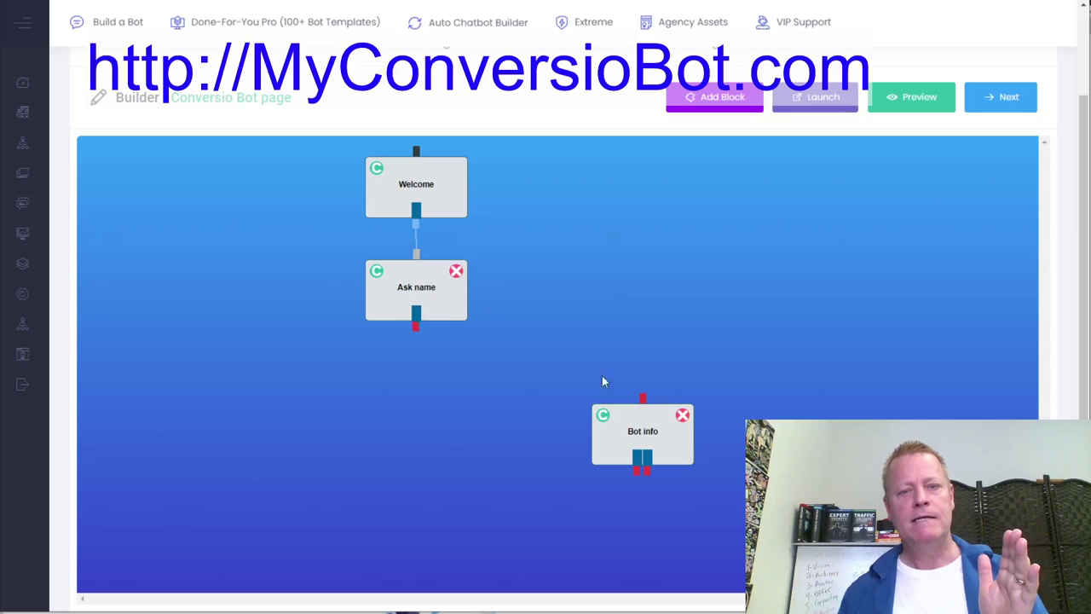
pyautogui.moveTo(643, 438); pyautogui.dragTo(429, 404)
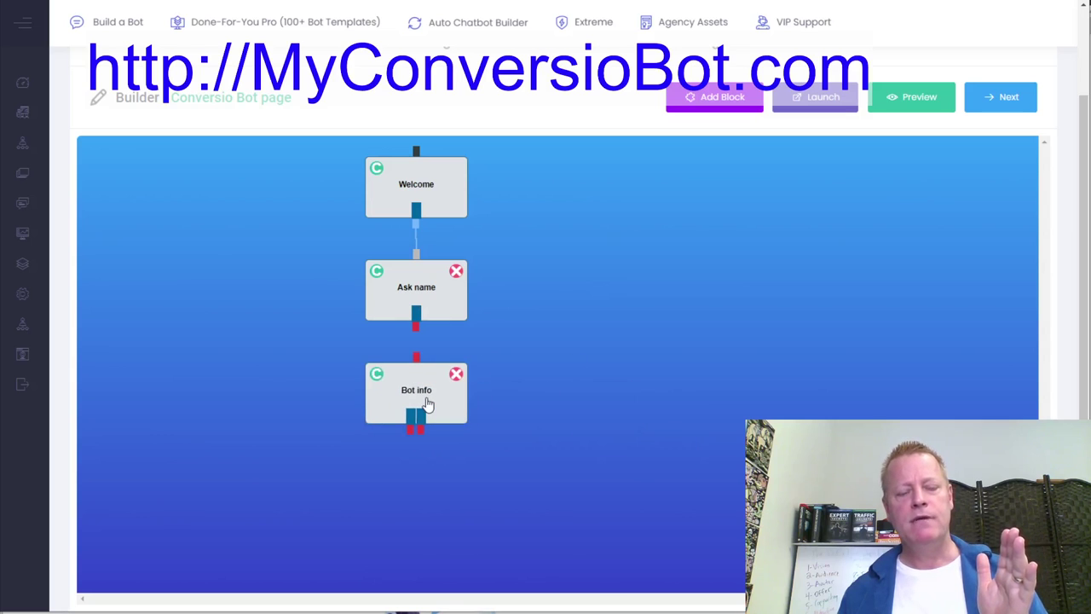
pyautogui.moveTo(422, 274)
pyautogui.mouseDown()
pyautogui.moveTo(543, 275)
pyautogui.moveTo(429, 282)
pyautogui.moveTo(509, 338)
pyautogui.moveTo(413, 282)
pyautogui.mouseUp()
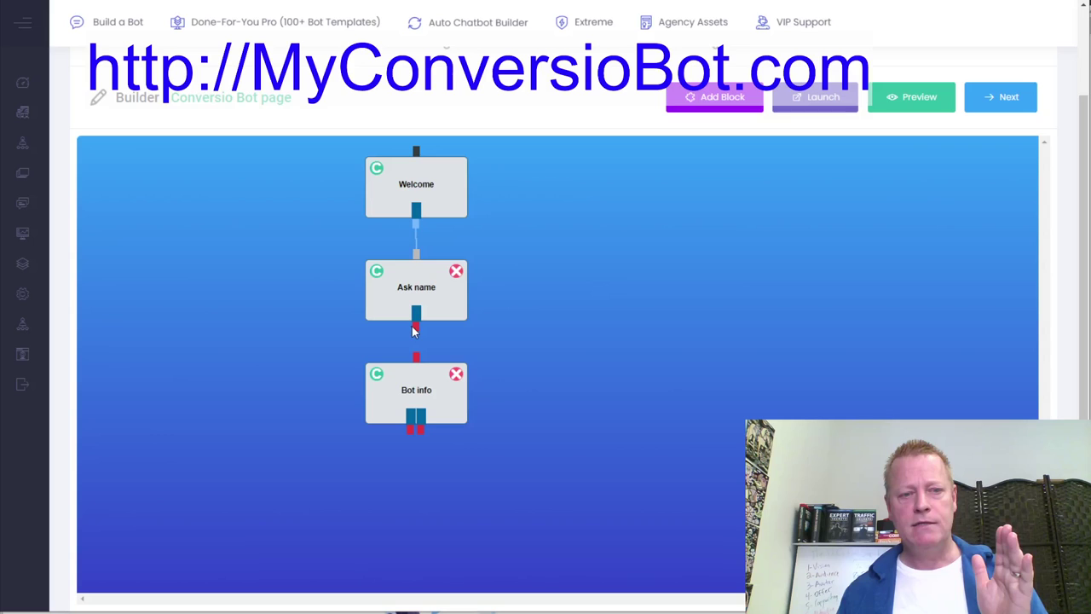
# Connect the Ask name block's output to the Bot info block's input and place Bot info to the right of Welcome.
pyautogui.moveTo(418, 334); pyautogui.dragTo(416, 358)
pyautogui.moveTo(428, 410)
pyautogui.mouseDown()
pyautogui.moveTo(445, 427)
pyautogui.moveTo(650, 419)
pyautogui.moveTo(424, 408)
pyautogui.mouseUp()
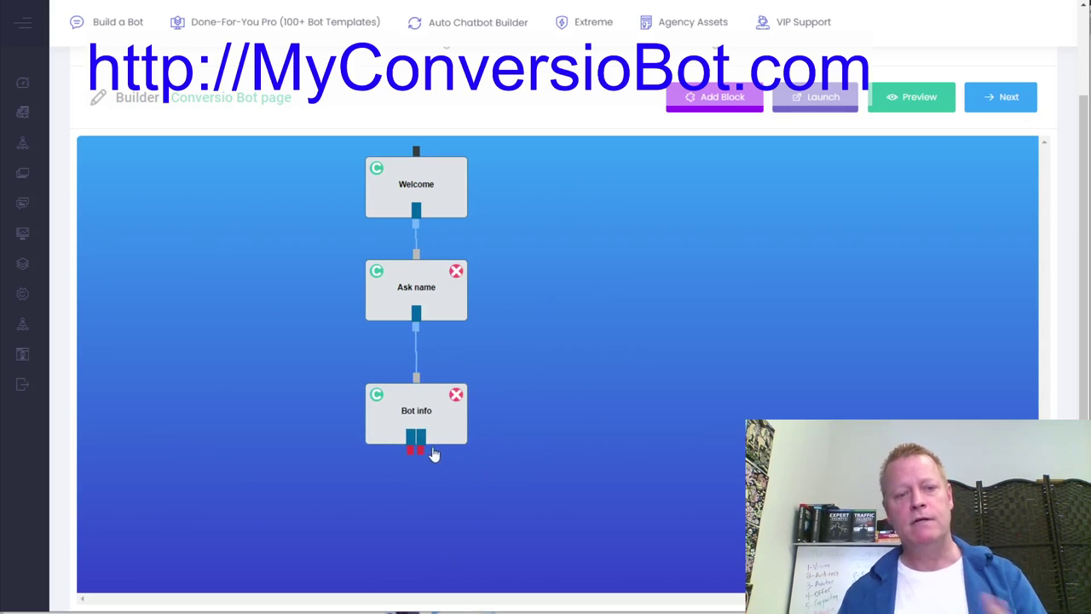
pyautogui.moveTo(429, 443); pyautogui.dragTo(655, 238)
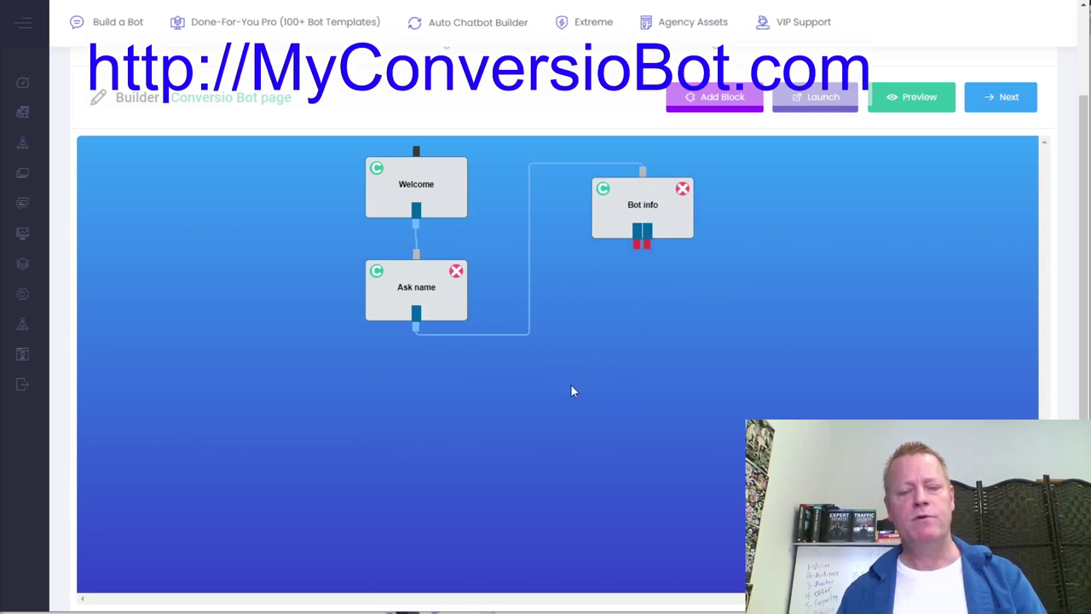
# Add a new conversation block, open it for editing and name it for the Yes answer.
pyautogui.click(721, 98)
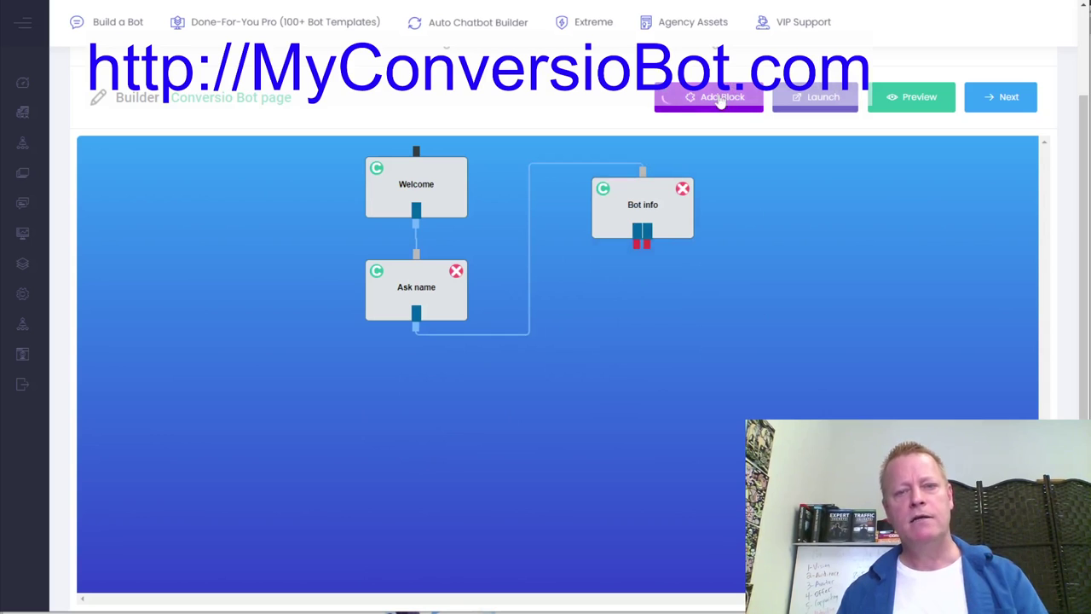
pyautogui.doubleClick(163, 205)
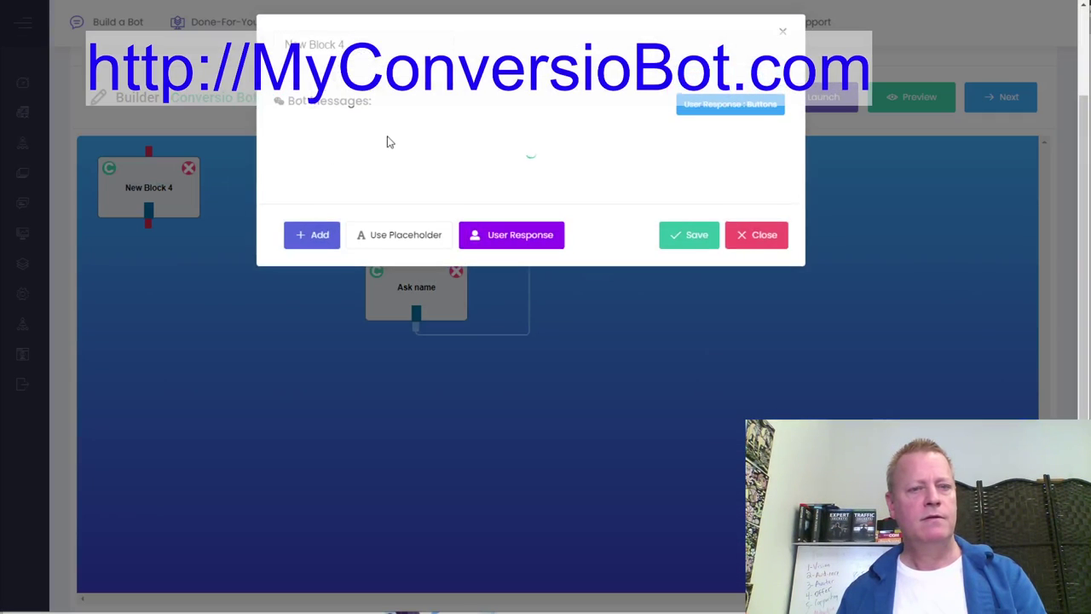
pyautogui.write('You')
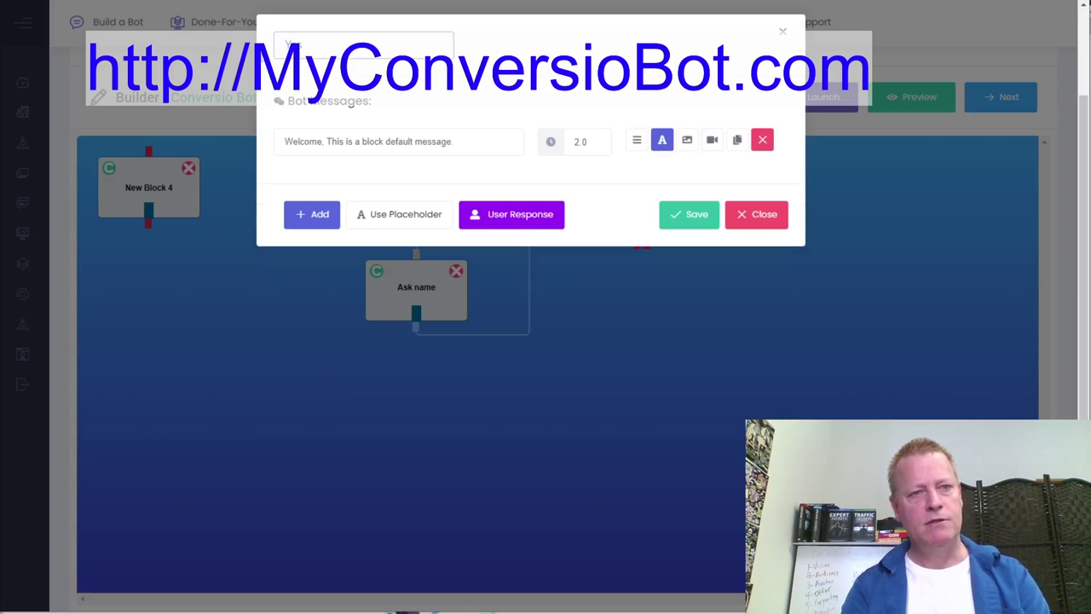
# Replace the block's default message with "Great, you can easily add a chat bot like this to your web site or page".
pyautogui.click(460, 143)
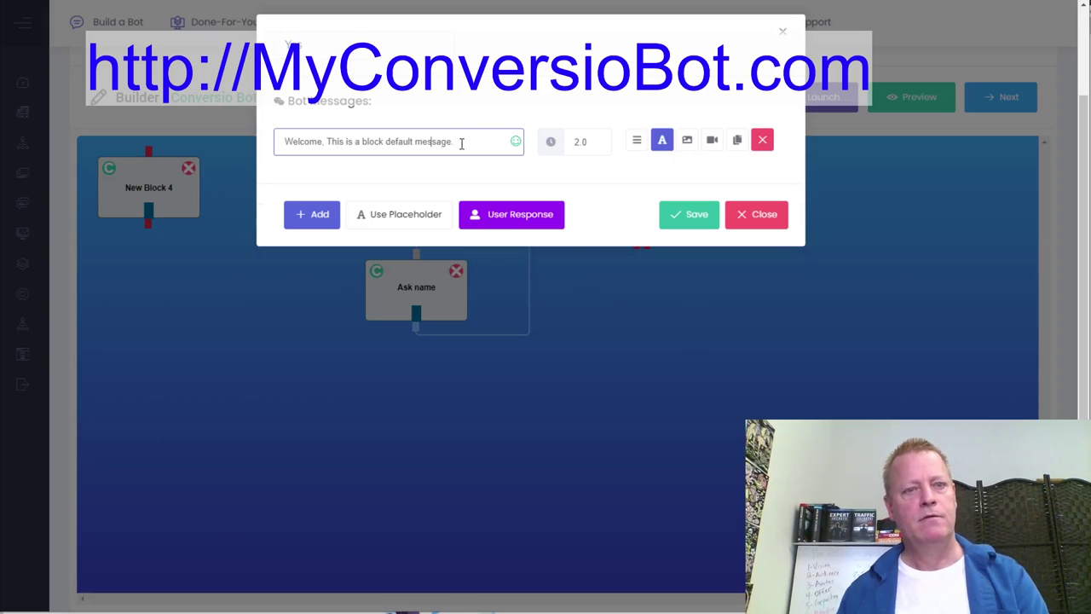
pyautogui.moveTo(460, 142); pyautogui.dragTo(234, 136)
pyautogui.write('Great')
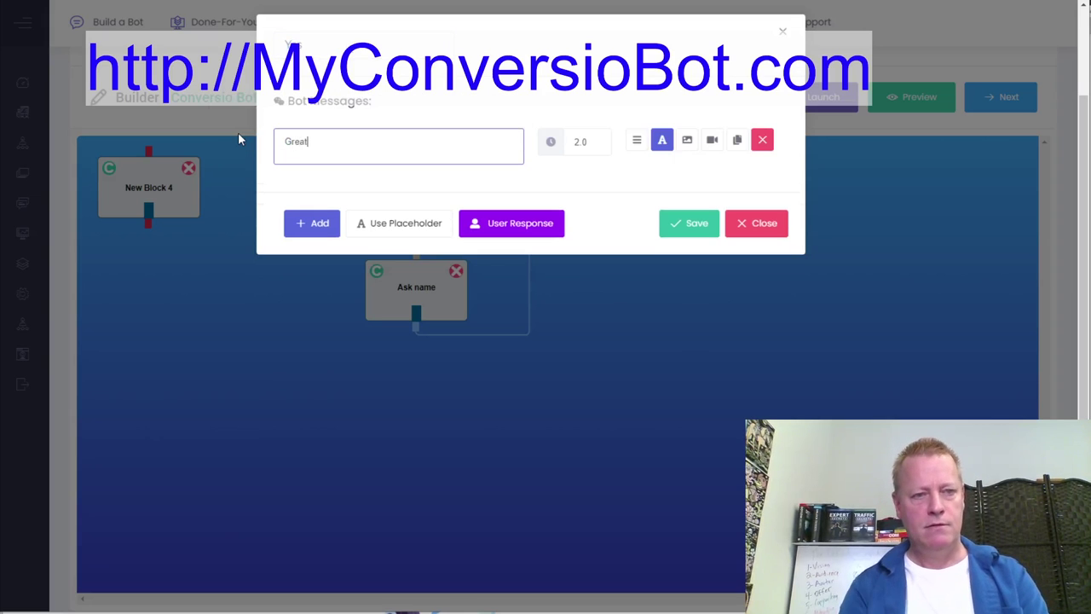
pyautogui.write(', you c')
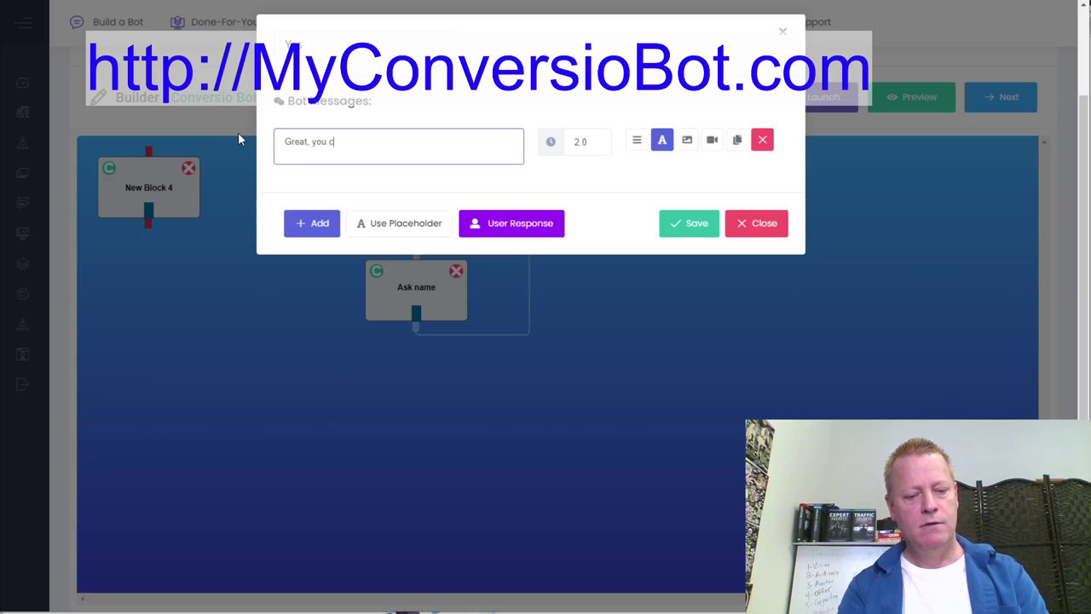
pyautogui.write('an eas')
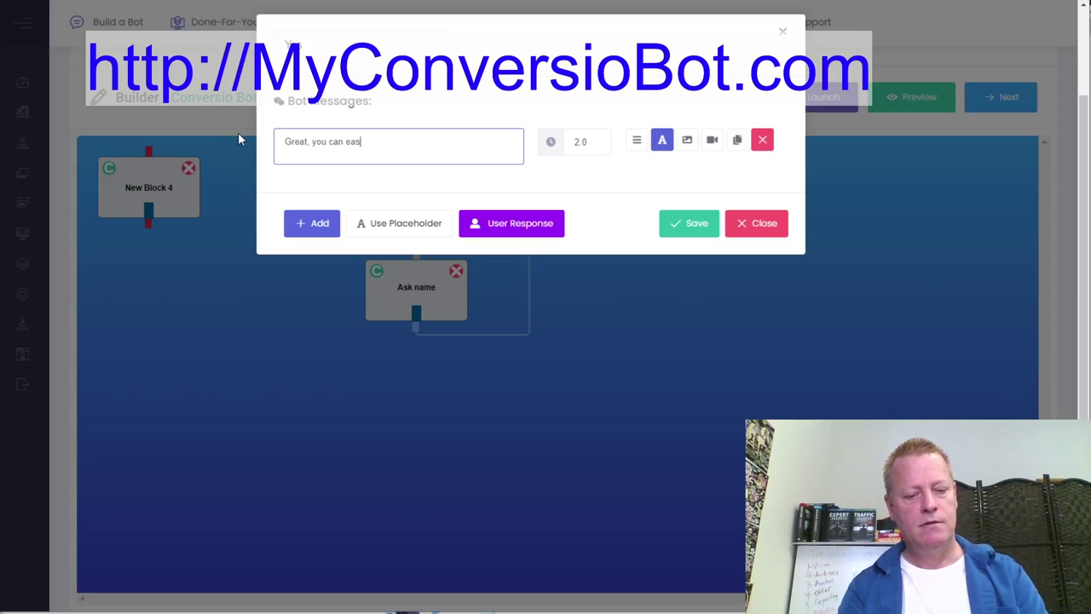
pyautogui.write('ily add a bot')
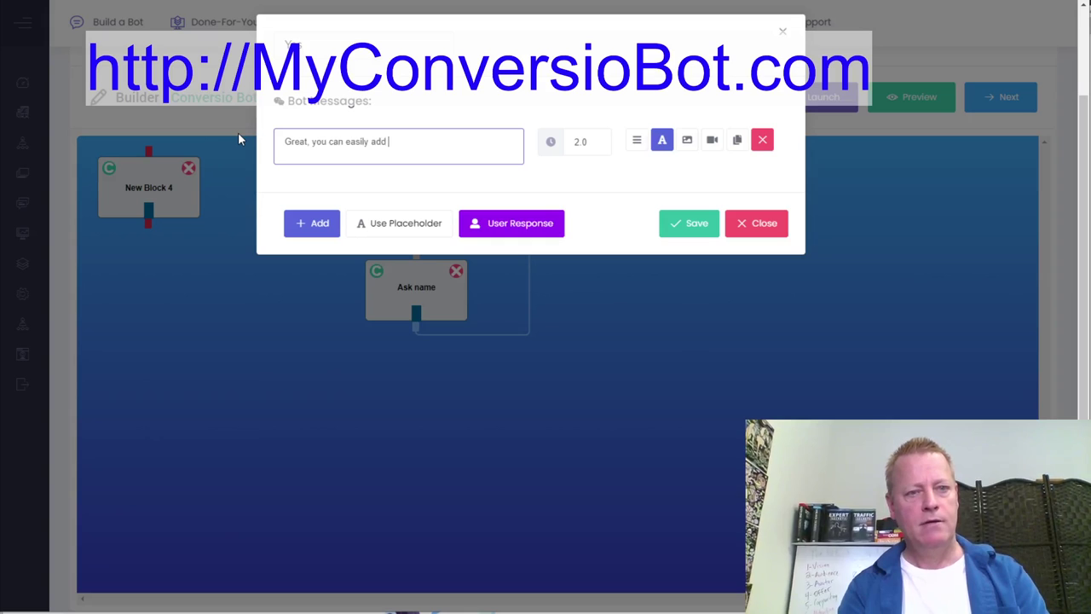
pyautogui.press('BackSpace')
pyautogui.press('BackSpace')
pyautogui.press('BackSpace')
pyautogui.write('chat bot like this to your')
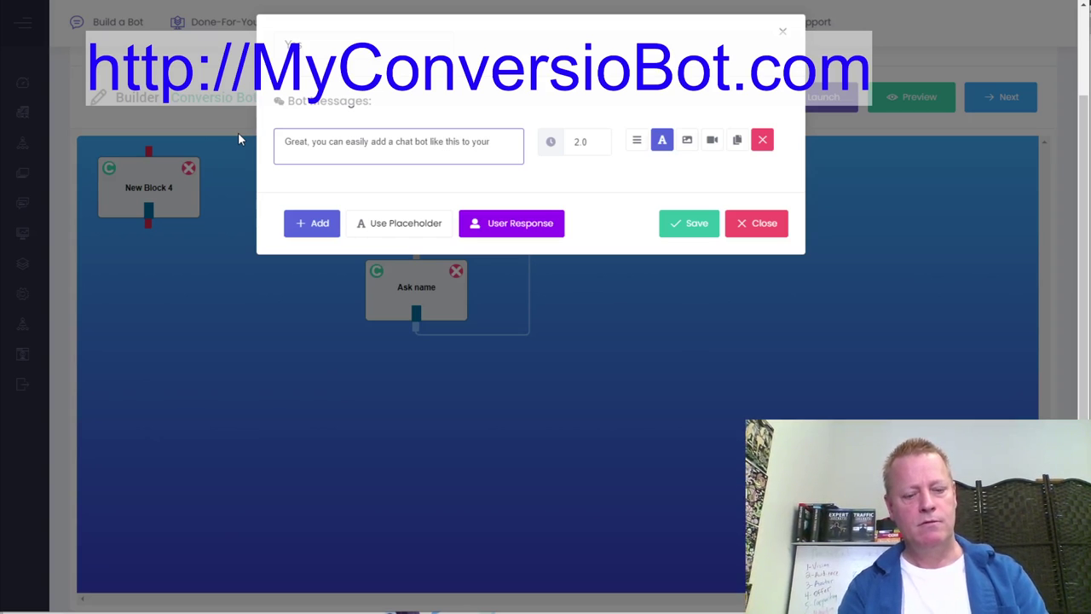
pyautogui.write('b site of page')
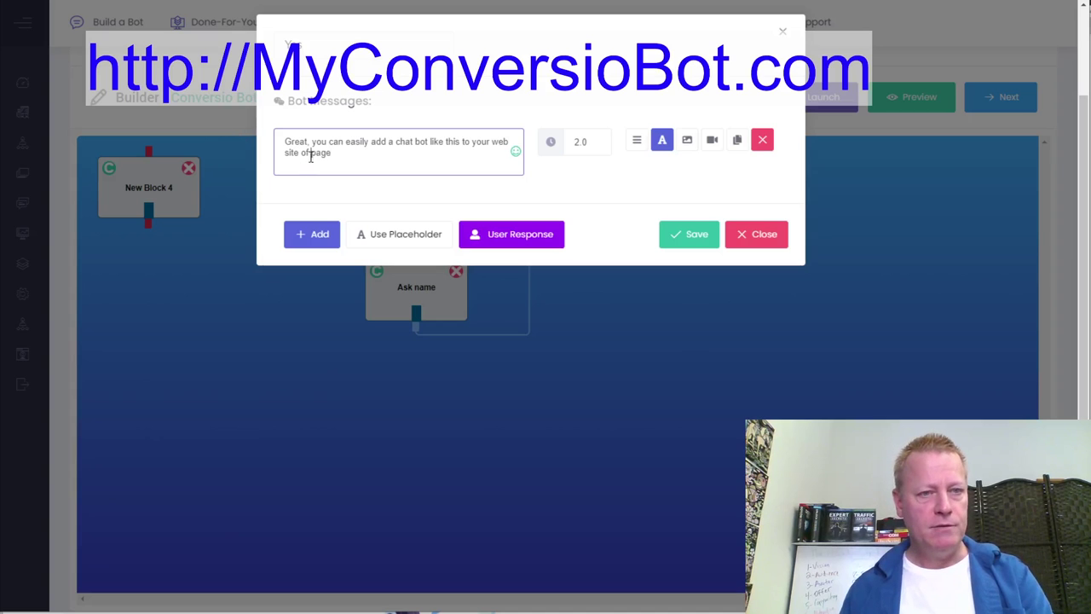
pyautogui.press('BackSpace')
pyautogui.press('BackSpace')
pyautogui.write('r')
pyautogui.press('BackSpace')
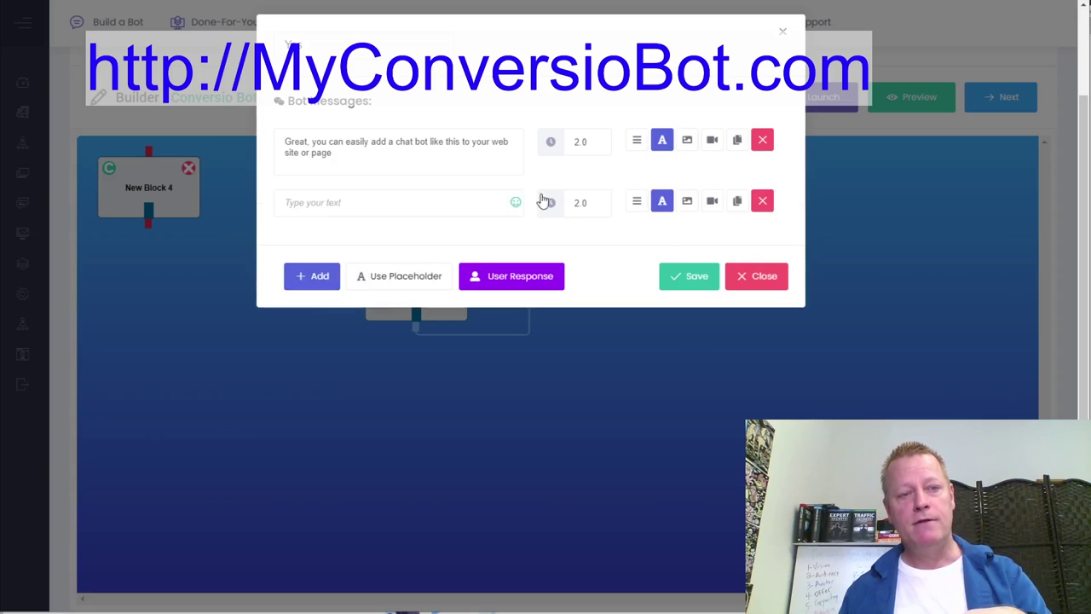
# Add a second message to the block and set the first message's delay to 0.
pyautogui.click(360, 207)
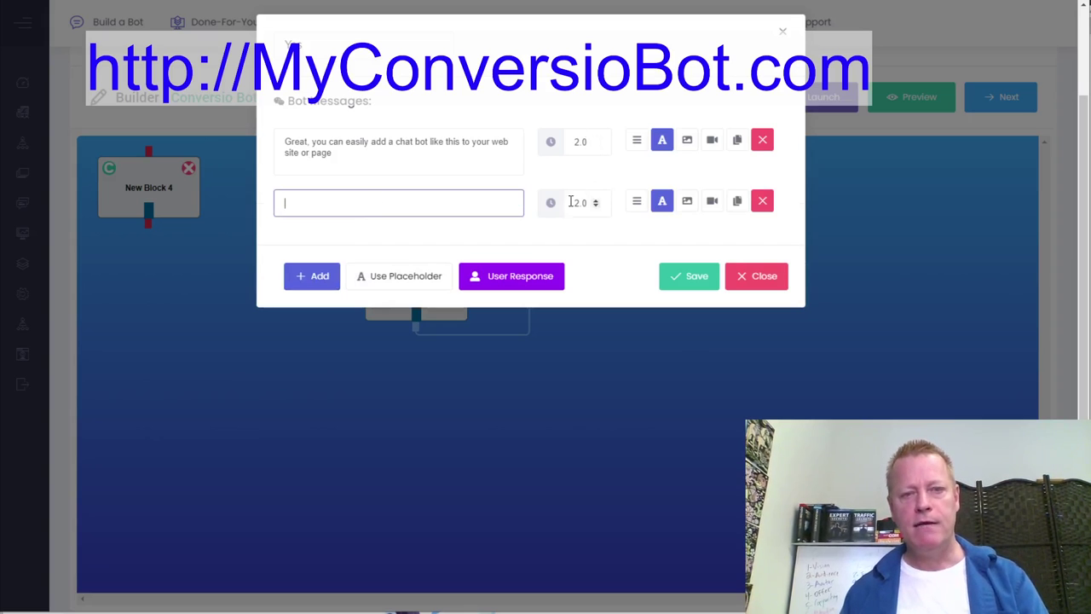
pyautogui.click(596, 147)
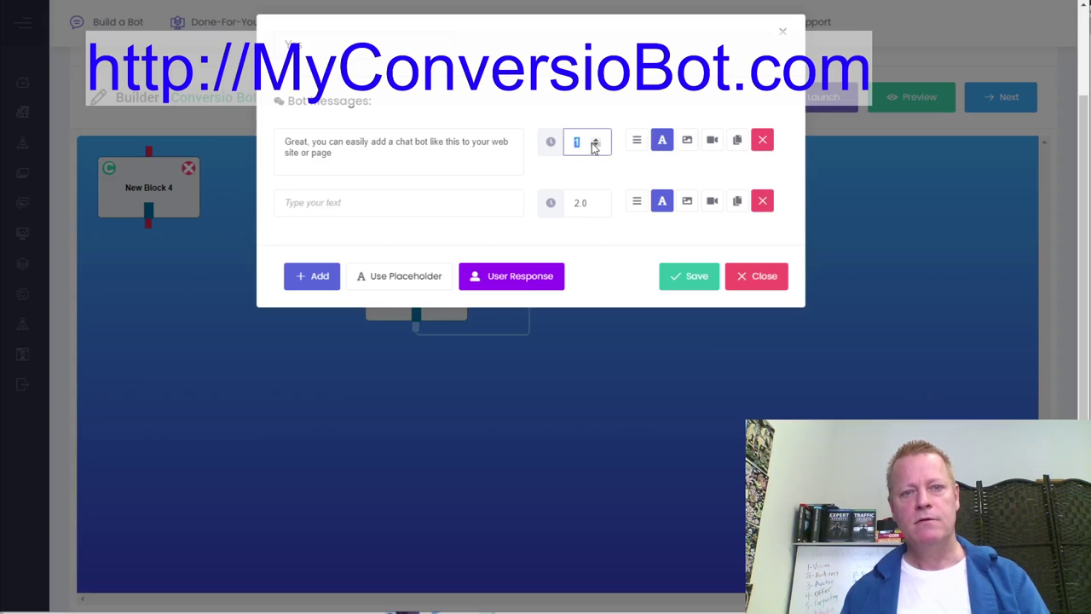
pyautogui.click(596, 150)
# Write the second message: "The cool thing about this chat bot is you can create an unlimited set of flows (conversations) for your web site".
pyautogui.click(380, 203)
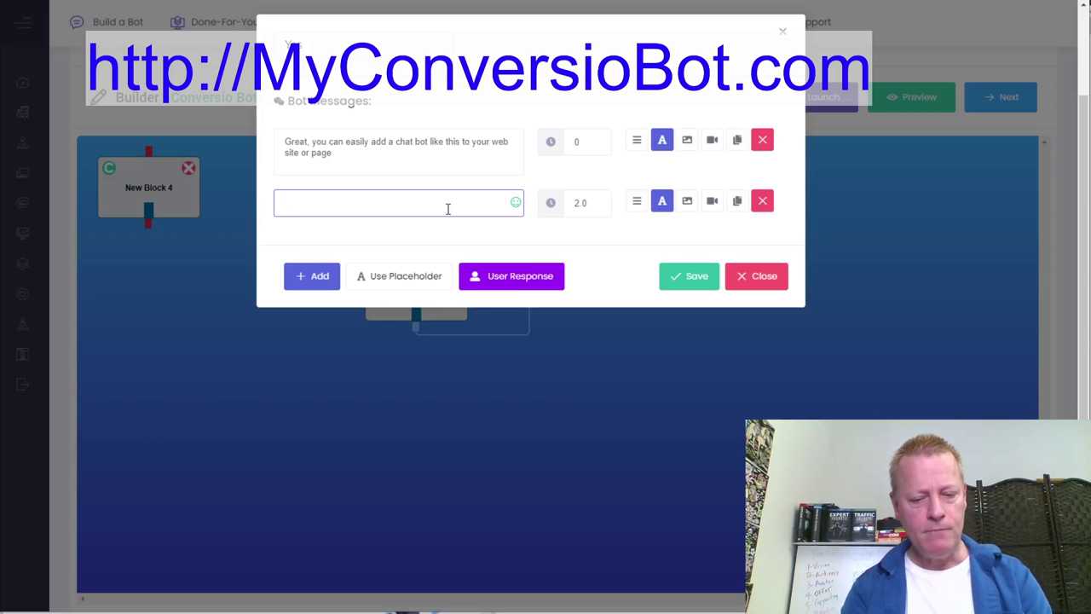
pyautogui.write('The cool thing about this chat bot is you can create an unl')
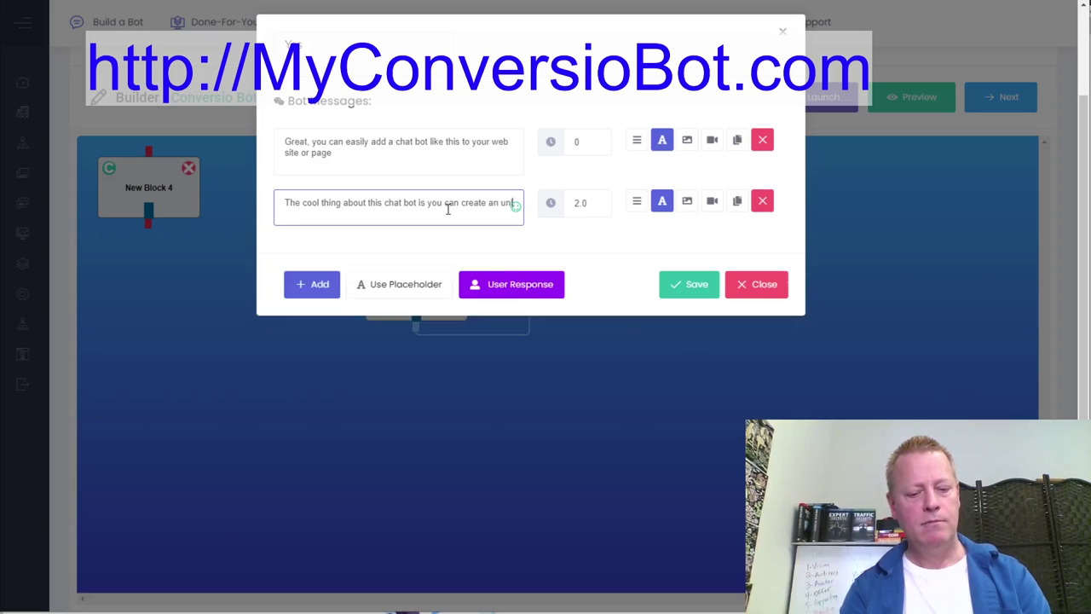
pyautogui.write('imited set of flows (conversations')
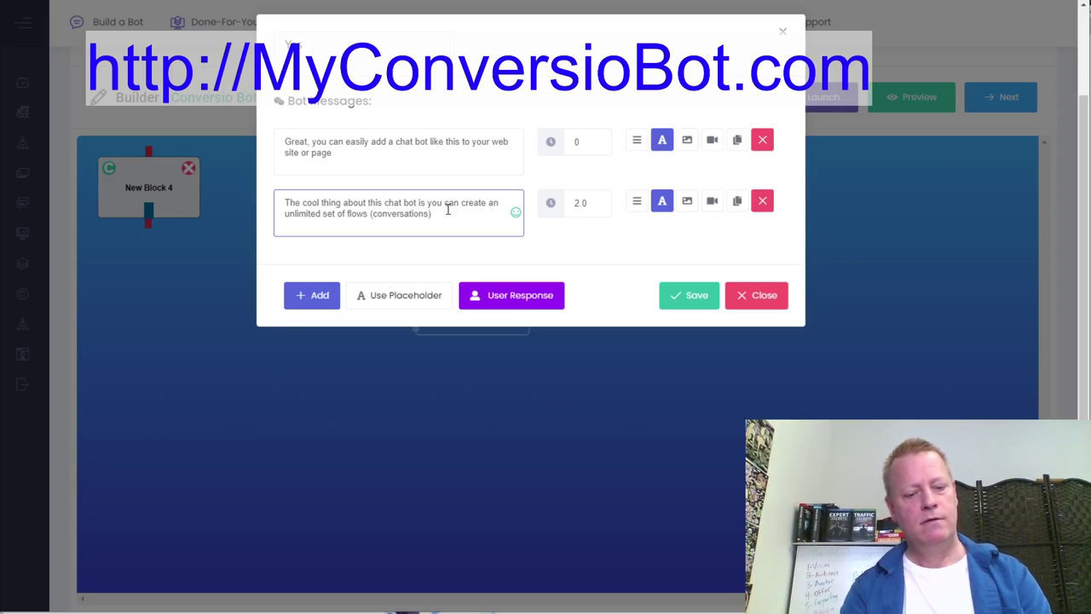
pyautogui.write('your web site')
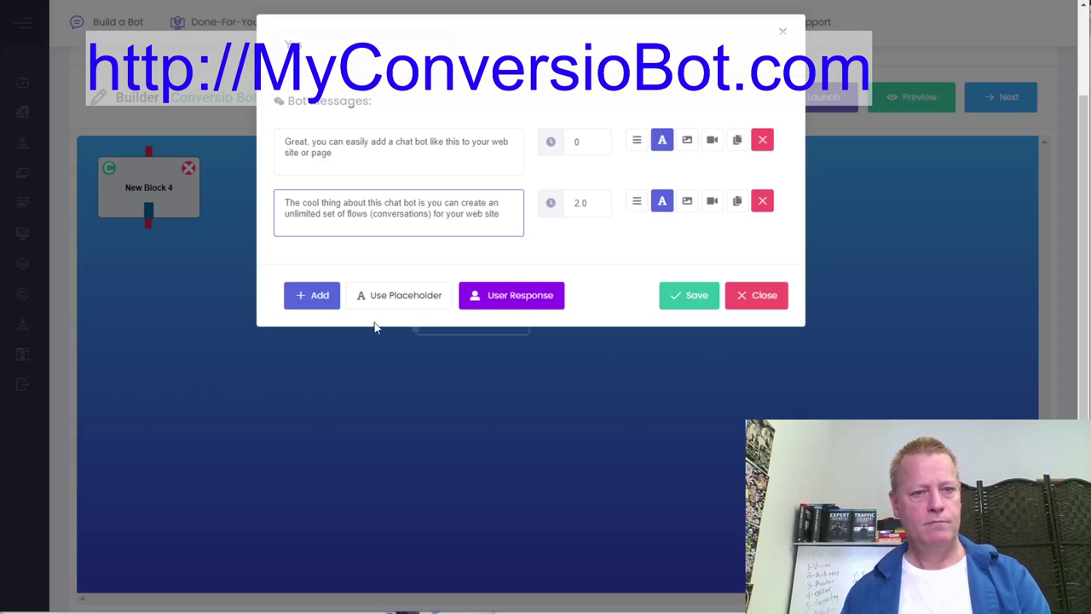
# Add a third message: "Just like this conversation is different on this page than on the rest of my blog site".
pyautogui.click(320, 297)
pyautogui.click(373, 259)
pyautogui.write('Just ')
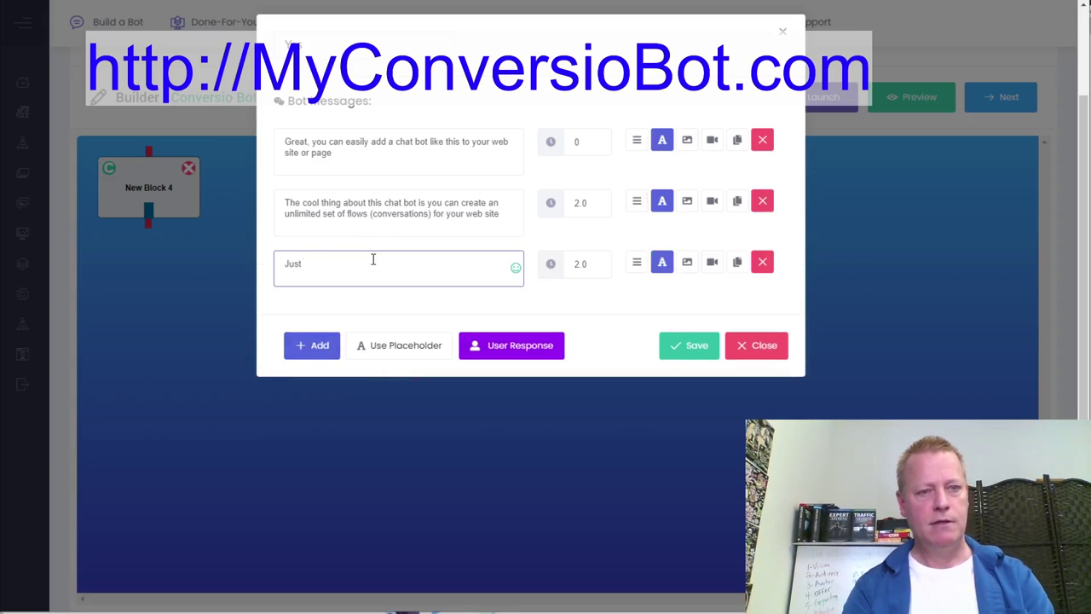
pyautogui.write('like this con')
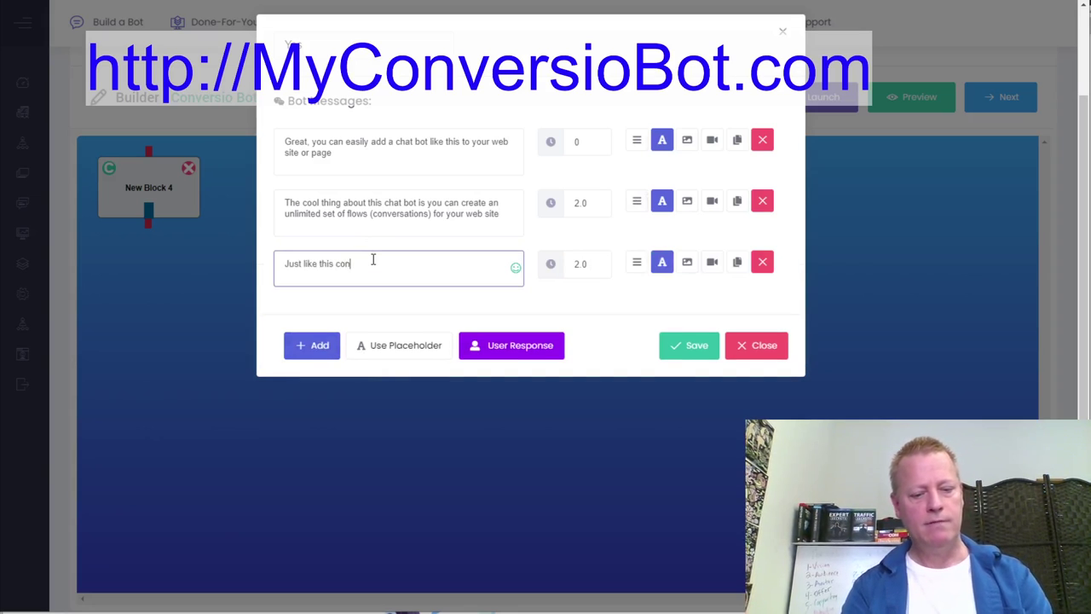
pyautogui.write('versation is')
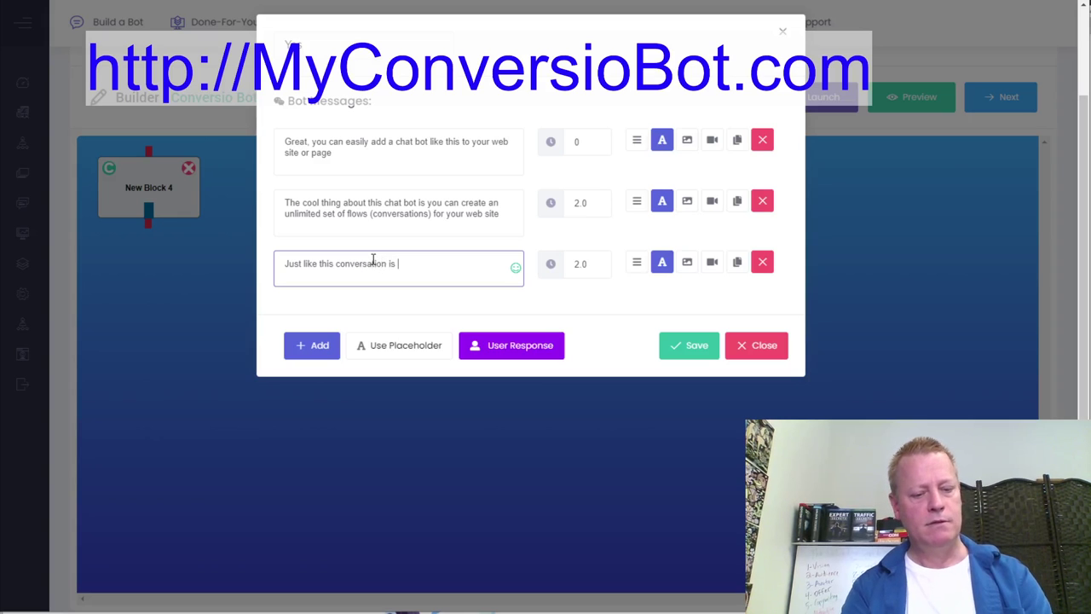
pyautogui.write(' different on this')
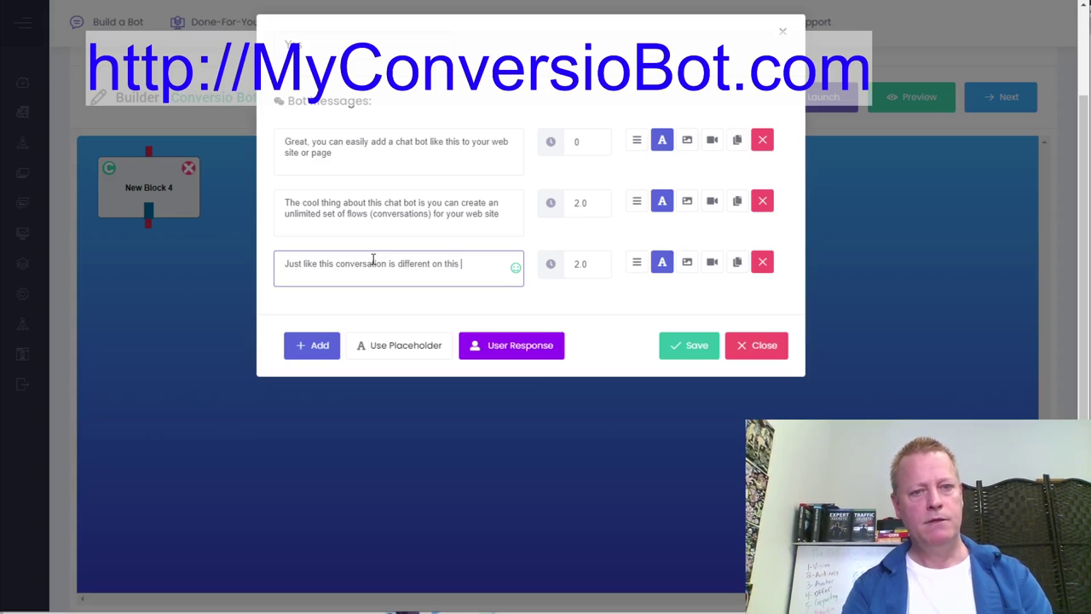
pyautogui.write(' page than o')
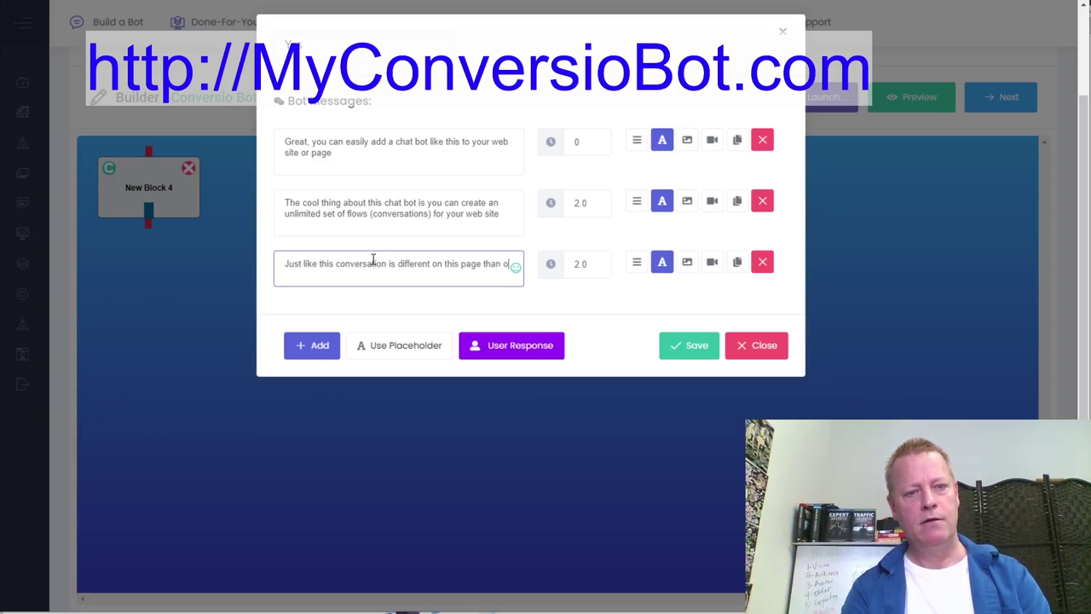
pyautogui.write('n the rest of my blog site')
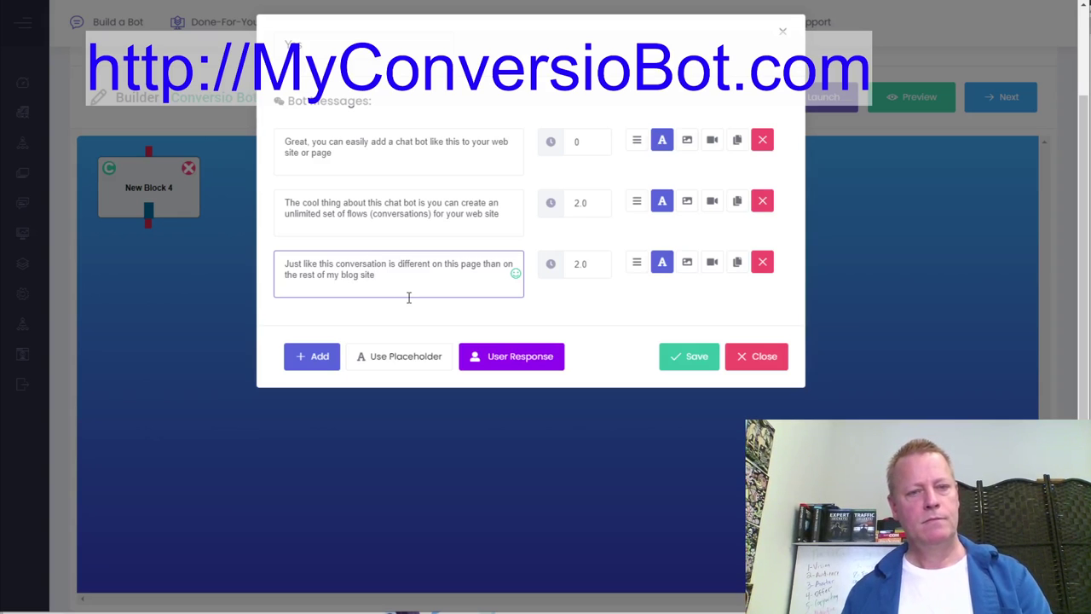
# Add a fourth message to the block reading "Pretty awesome, right?".
pyautogui.click(315, 356)
pyautogui.click(410, 328)
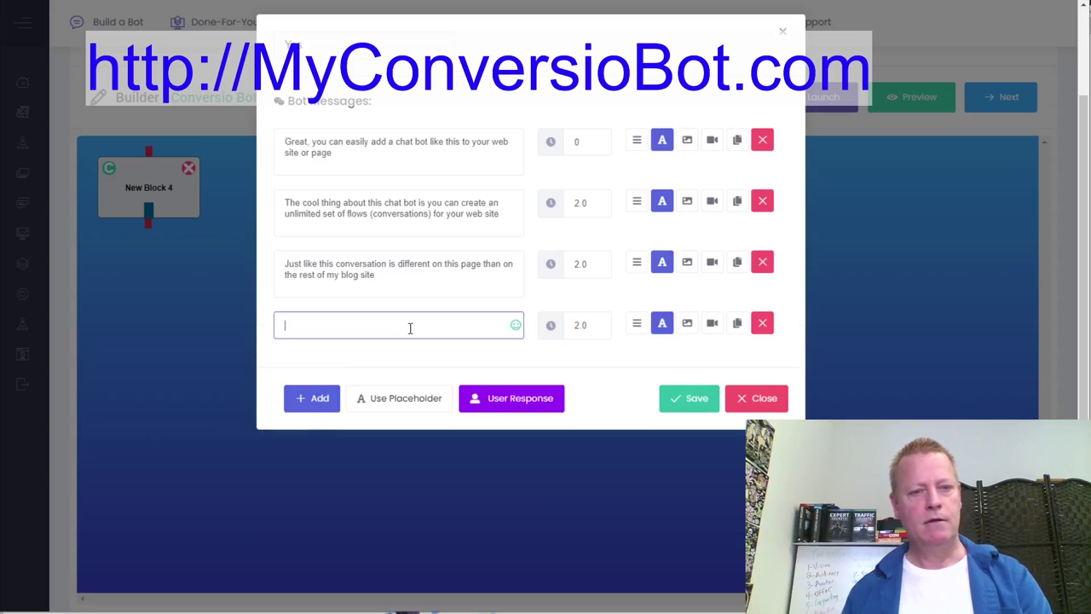
pyautogui.write('Pretty awesome, right?')
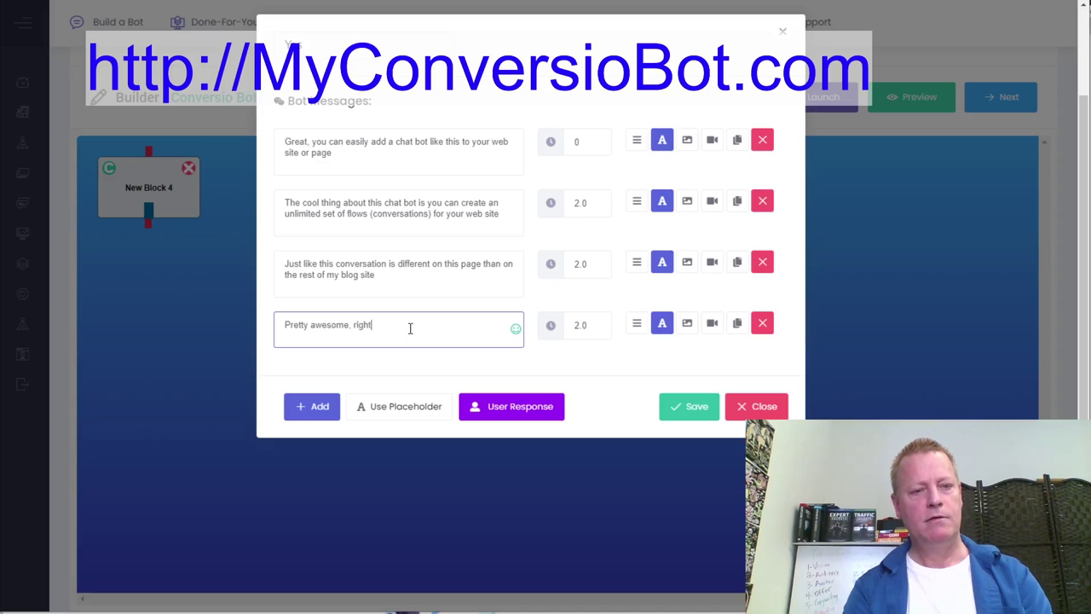
# Set the block's user response to the Buttons input type and label its option "Totally!".
pyautogui.click(502, 419)
pyautogui.click(427, 113)
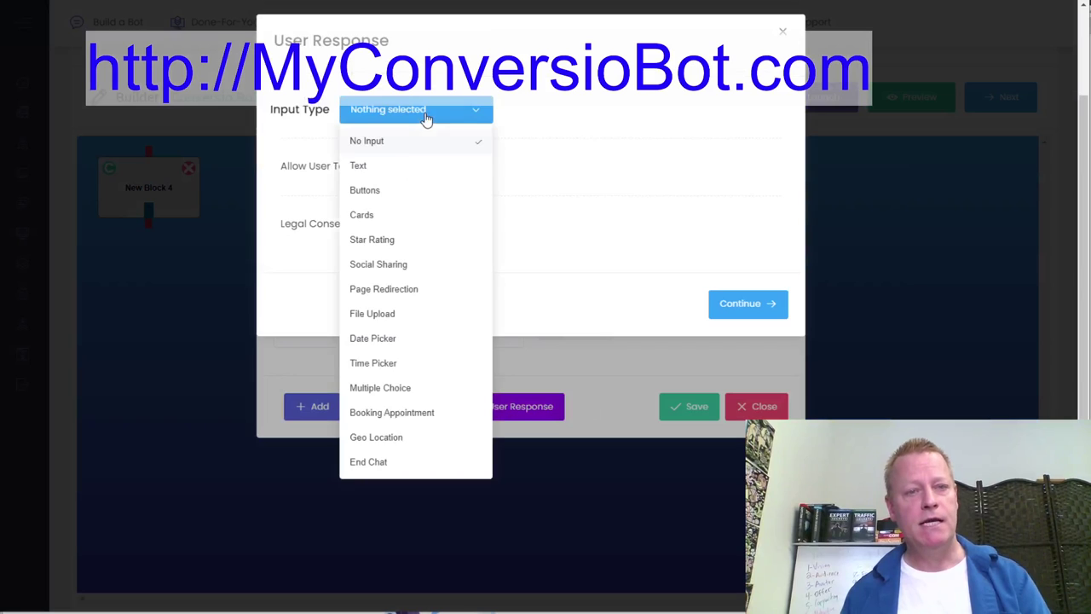
pyautogui.click(373, 191)
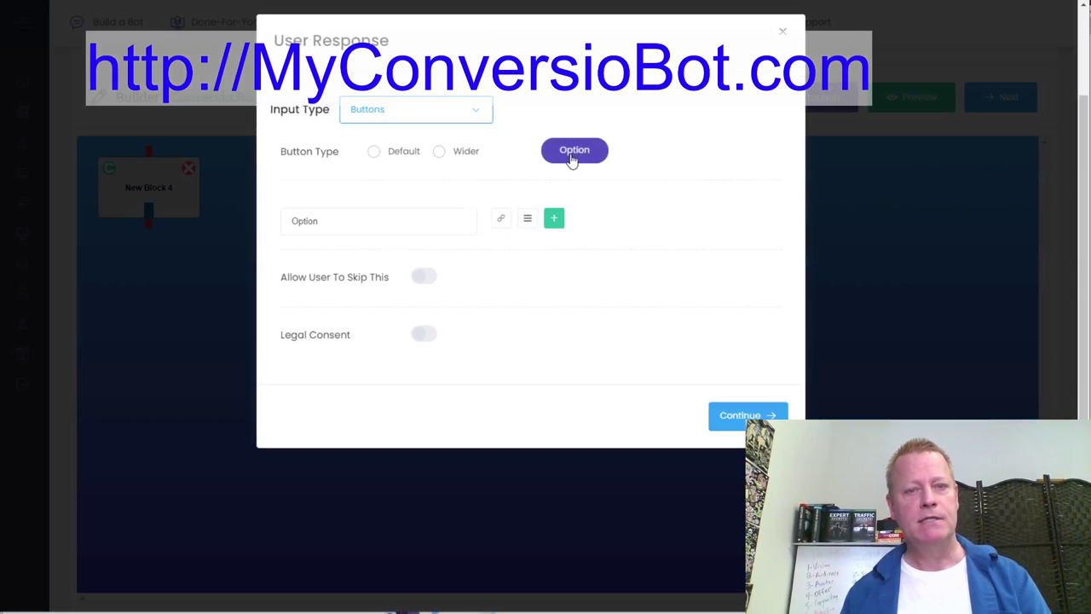
pyautogui.moveTo(356, 217); pyautogui.dragTo(266, 218)
pyautogui.write('Totally!')
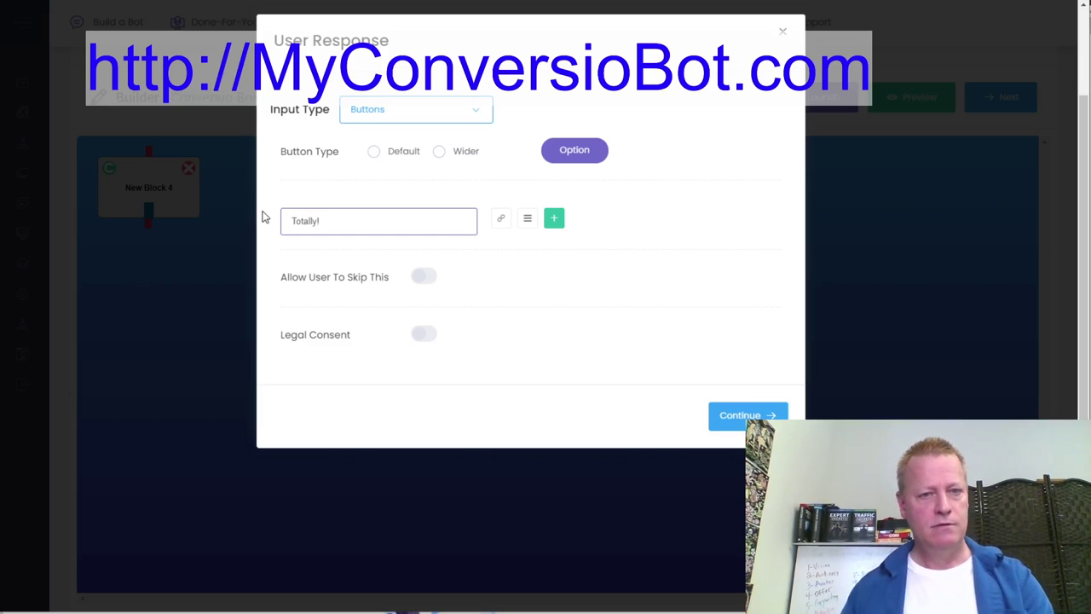
pyautogui.click(554, 219)
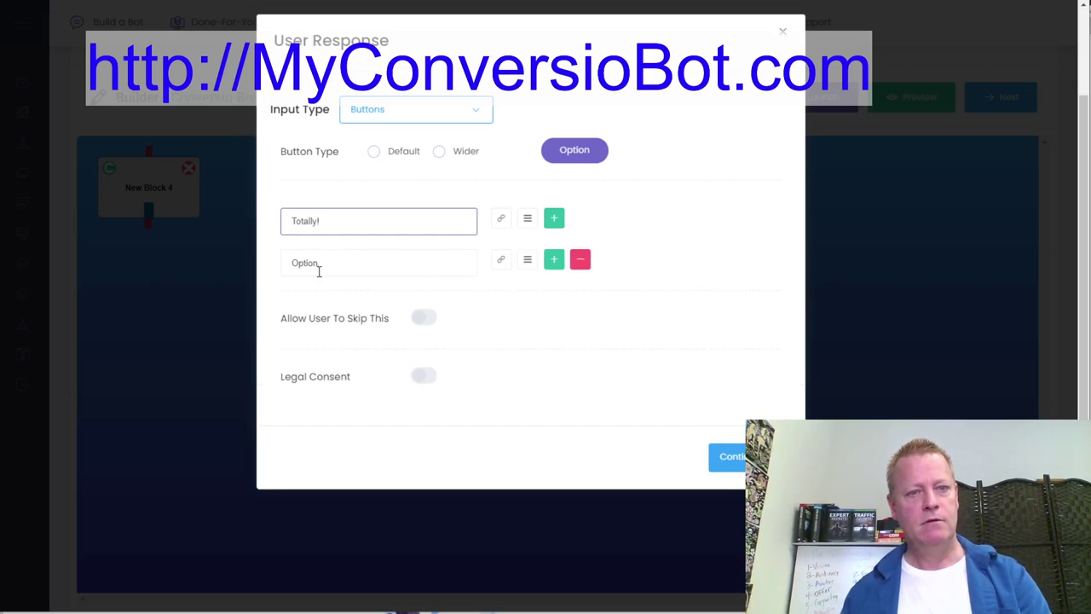
pyautogui.doubleClick(358, 266)
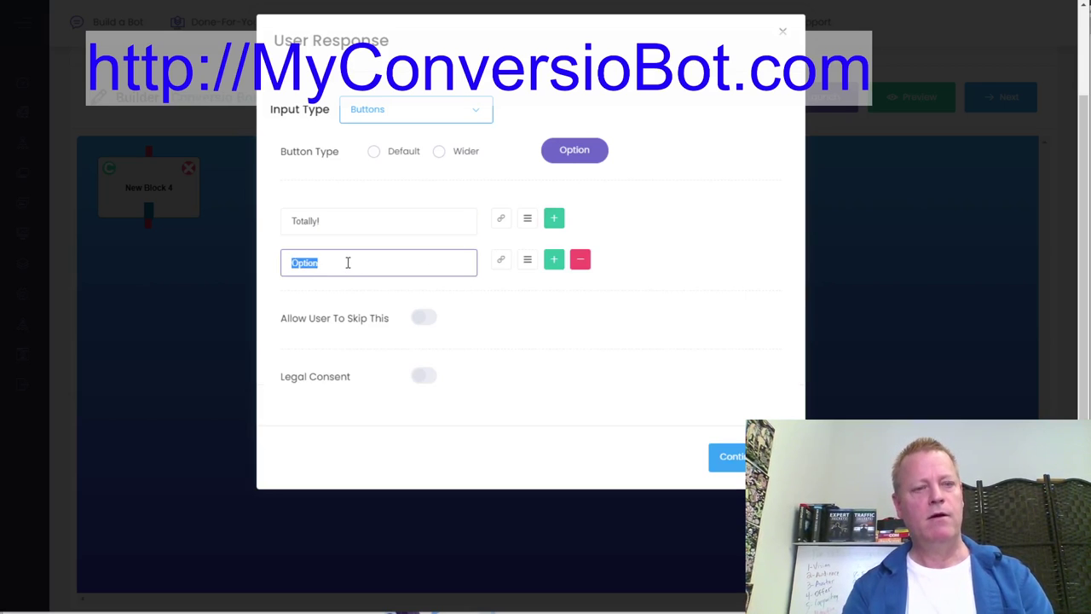
pyautogui.click(583, 262)
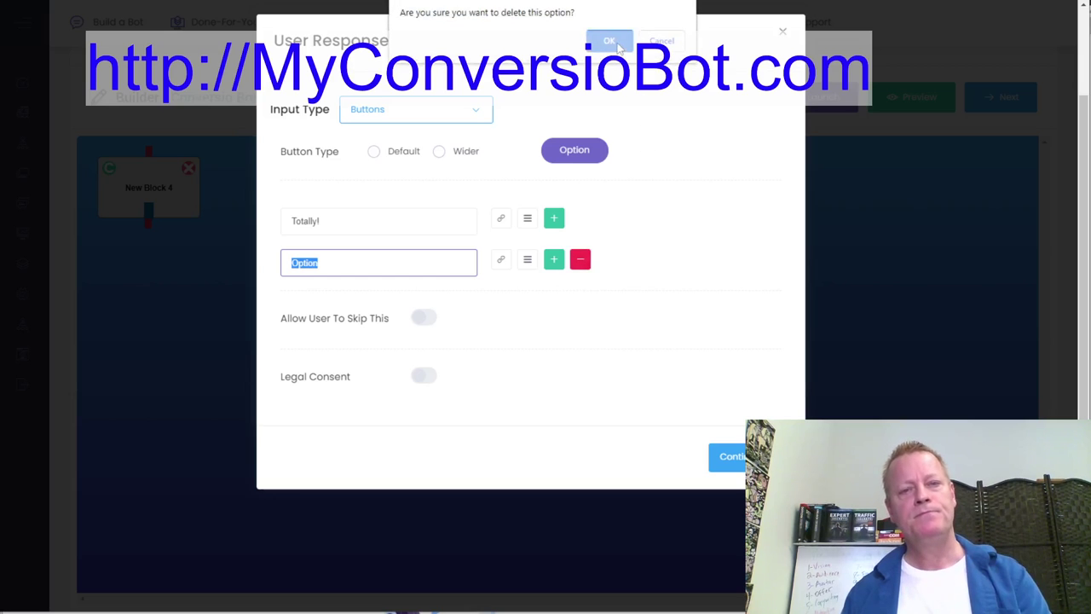
pyautogui.click(612, 41)
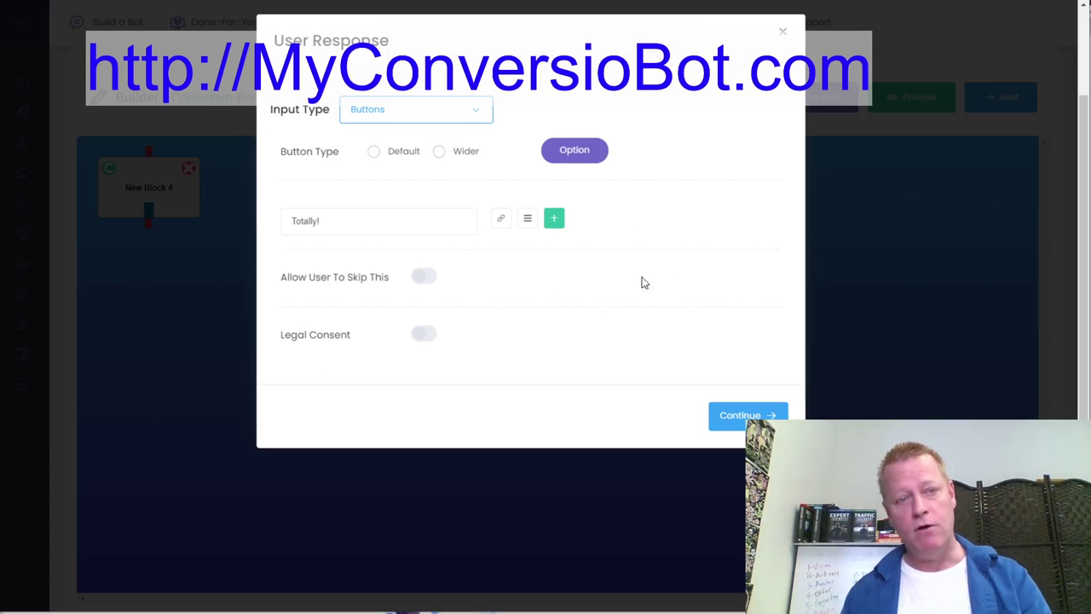
# Accept the single-button user response and save the Yes block.
pyautogui.click(350, 227)
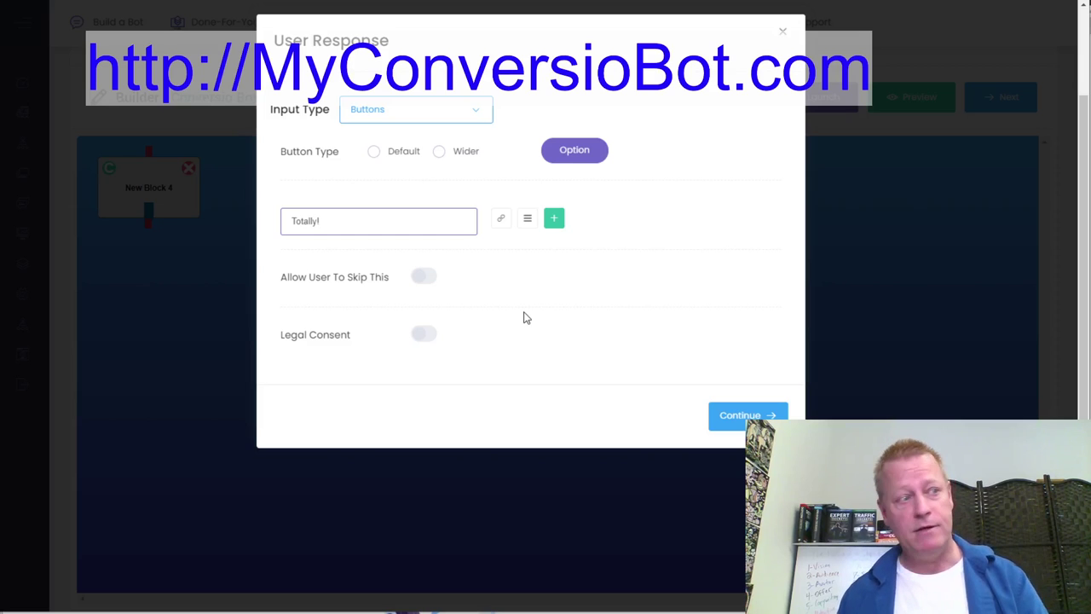
pyautogui.click(729, 419)
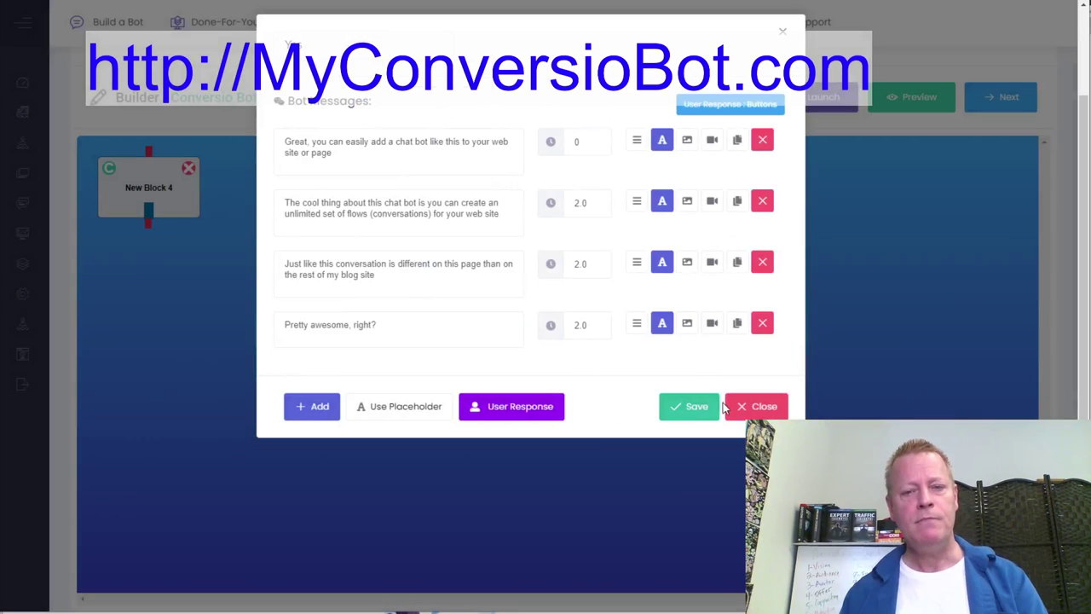
pyautogui.click(693, 407)
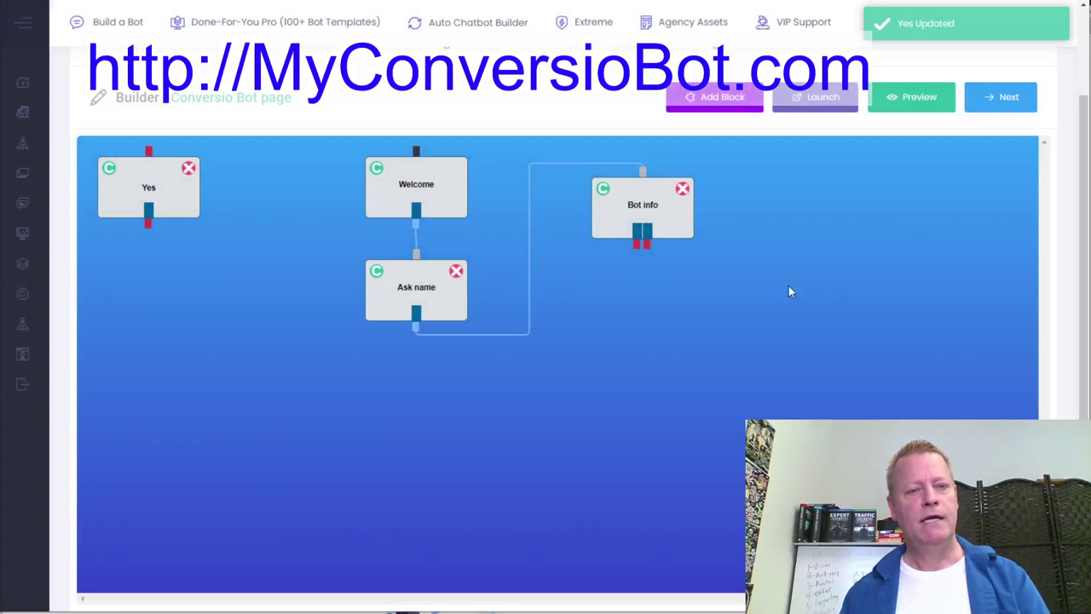
# Place the Yes block beneath Bot info and connect Bot info's first answer output to it.
pyautogui.moveTo(181, 205); pyautogui.dragTo(657, 363)
pyautogui.moveTo(638, 244); pyautogui.dragTo(633, 333)
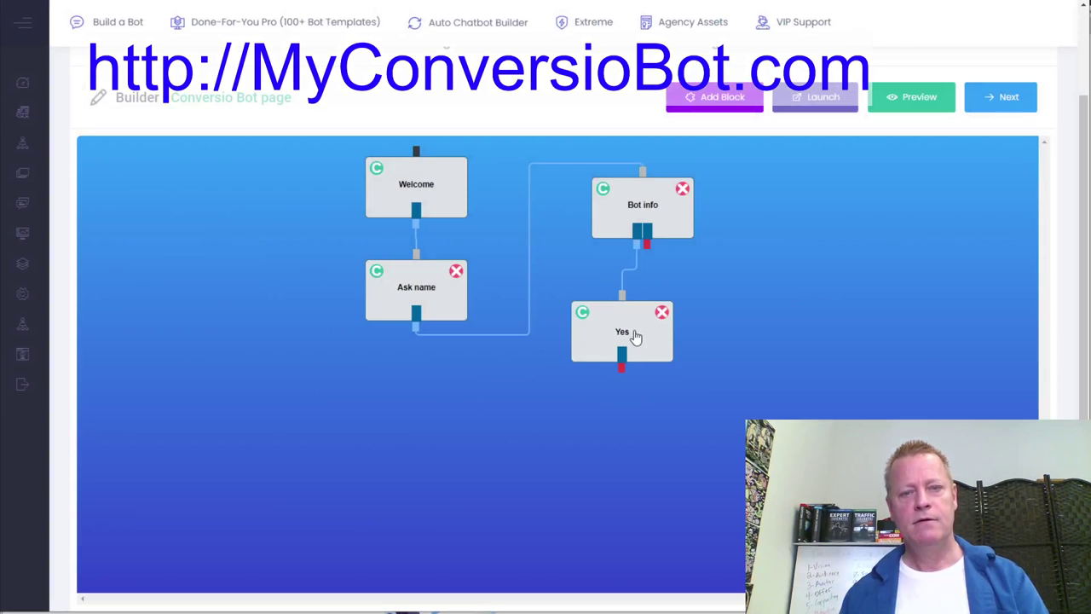
# Add a new block beside the Yes block, open it for editing and name it for the No answer.
pyautogui.click(740, 97)
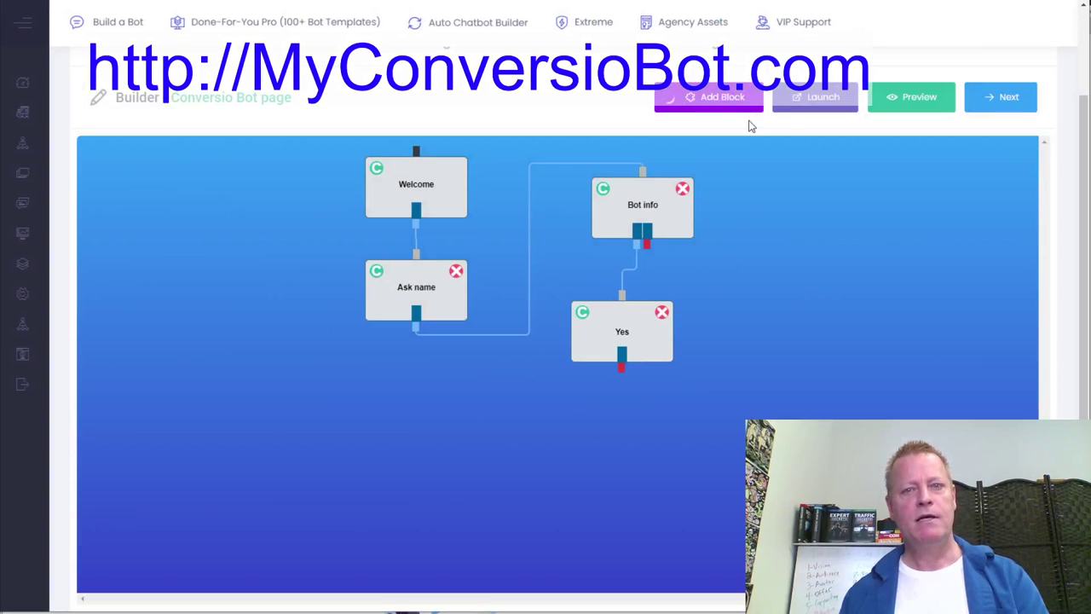
pyautogui.moveTo(164, 202); pyautogui.dragTo(774, 316)
pyautogui.click(777, 312)
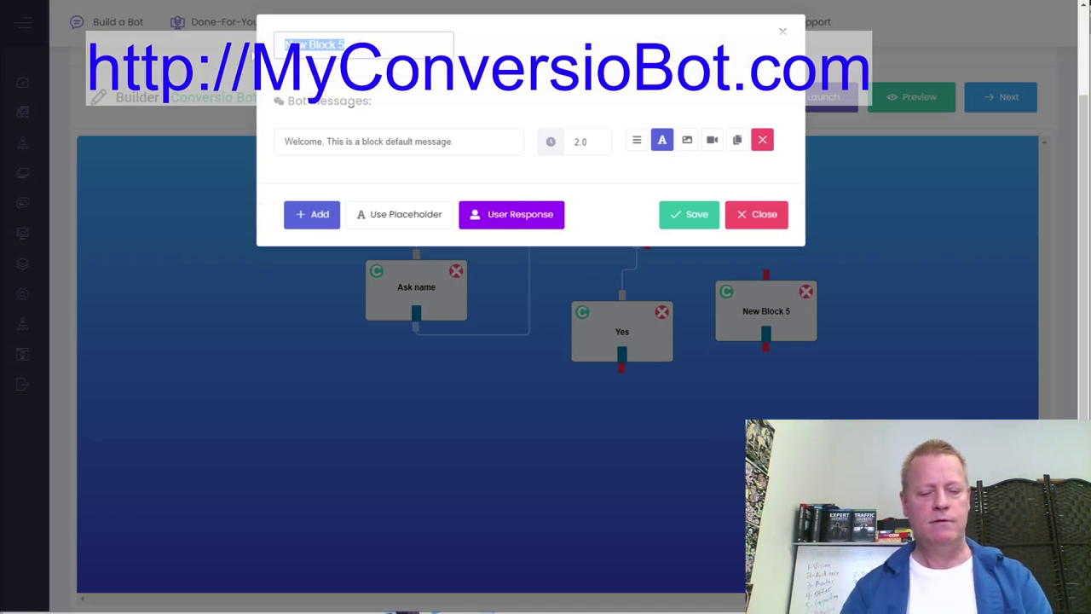
# Set the default message to "Ok no problem, we can get you a free WordPress blog site or you can host courses as well on our platform".
pyautogui.moveTo(467, 143); pyautogui.dragTo(264, 135)
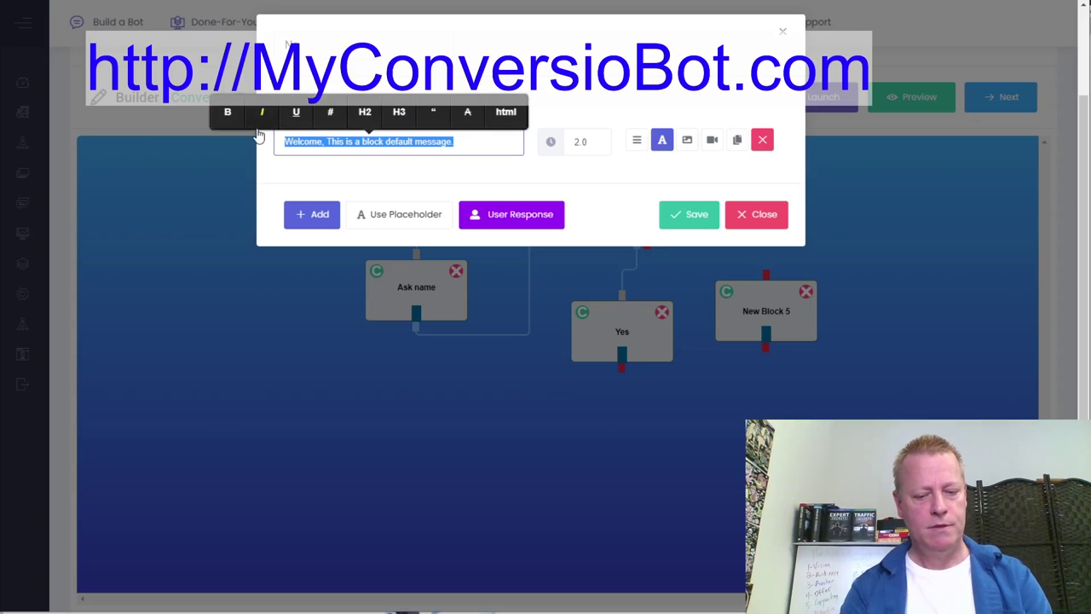
pyautogui.write('Ok')
pyautogui.write(' no broblem ')
pyautogui.write('m, ')
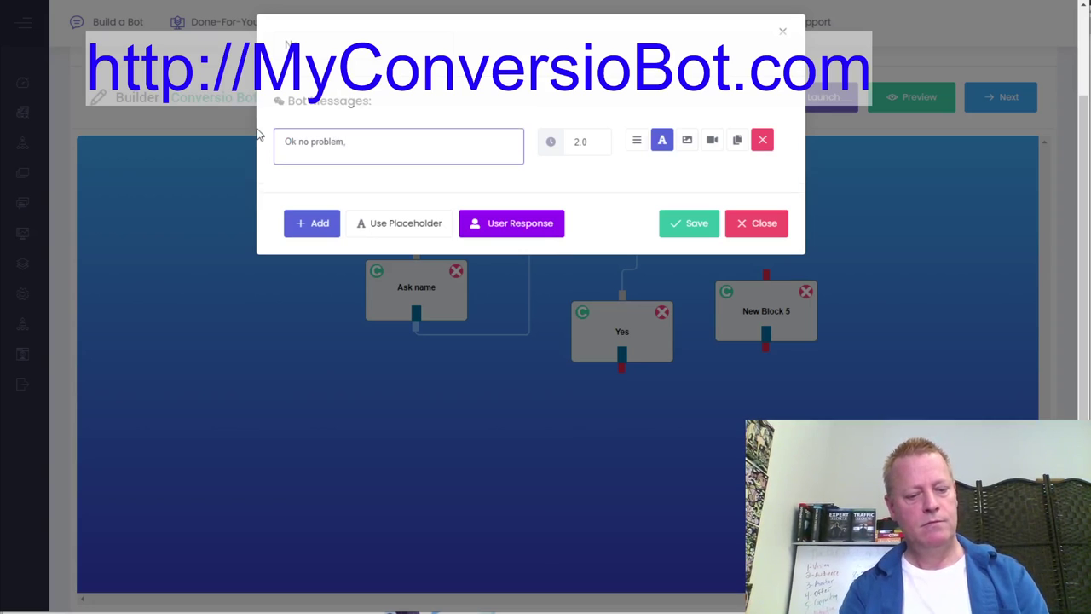
pyautogui.write('did you kno')
pyautogui.press('BackSpace')
pyautogui.press('BackSpace')
pyautogui.press('BackSpace')
pyautogui.press('BackSpace')
pyautogui.press('BackSpace')
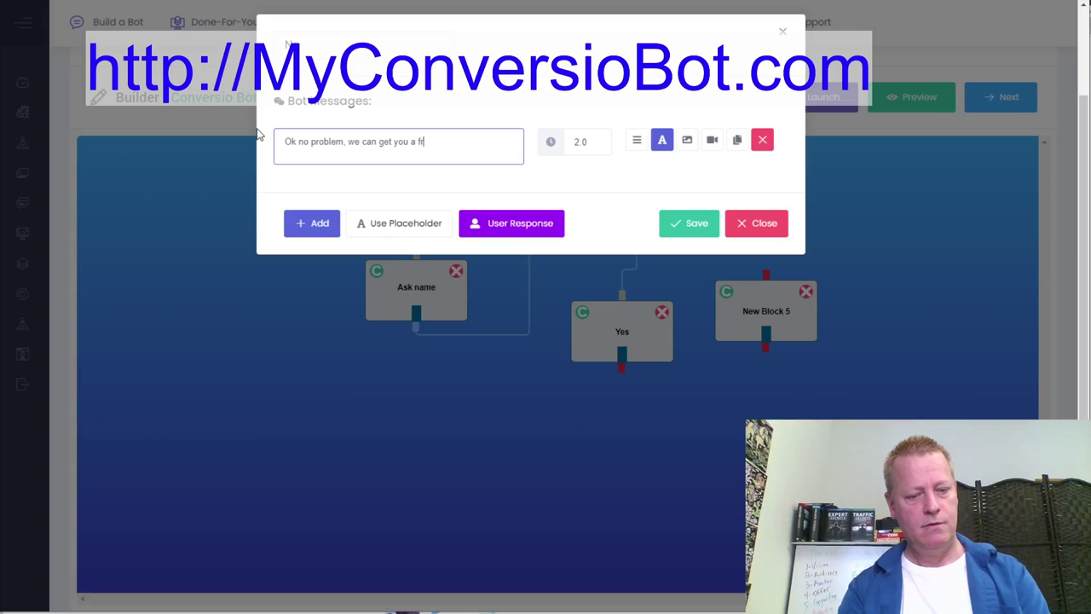
pyautogui.write('dPress blog site or you can ')
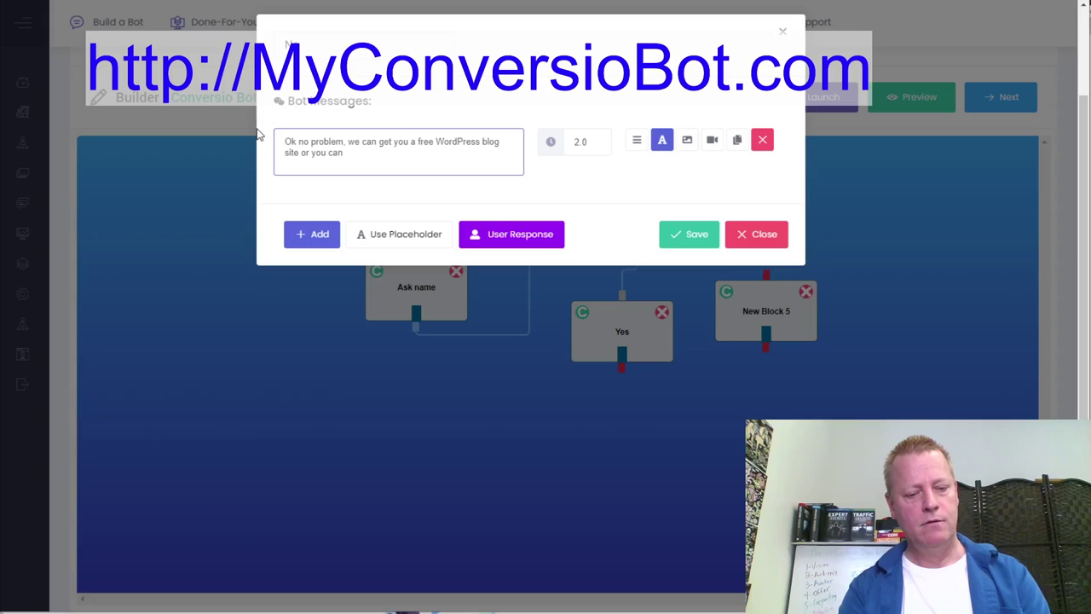
pyautogui.write('host cours')
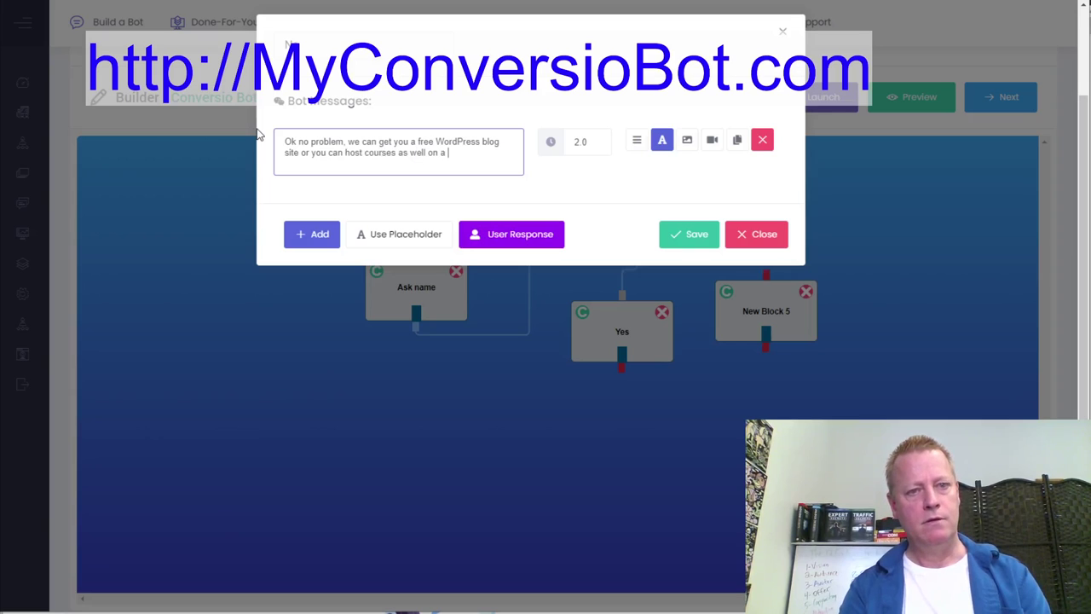
pyautogui.write('es as well on a')
pyautogui.press('BackSpace')
pyautogui.write('our platform')
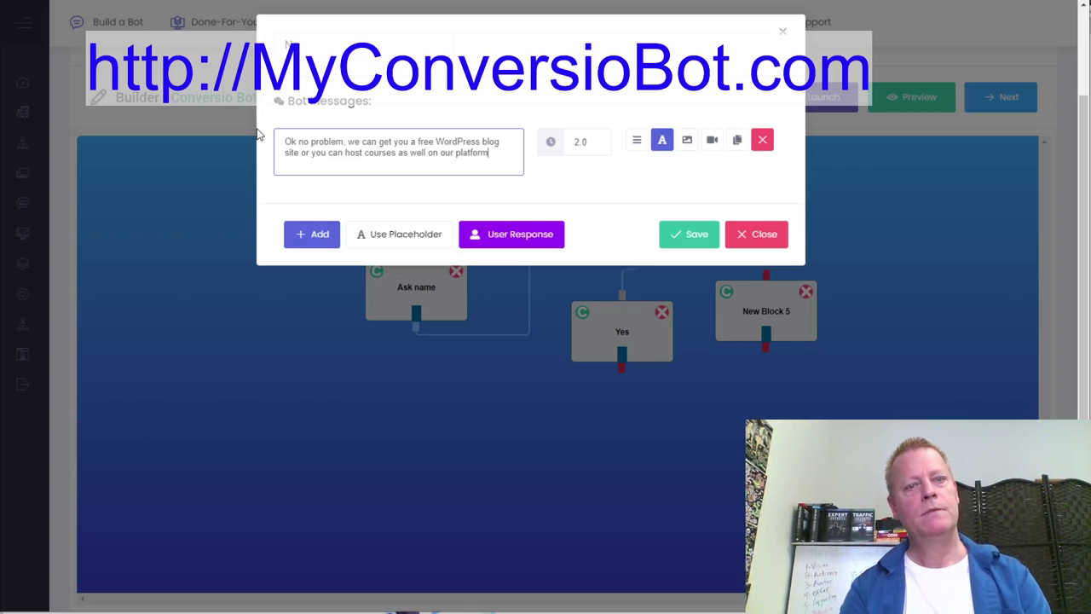
# Add a second message to the No block reading "Would you like to set that up?".
pyautogui.click(328, 227)
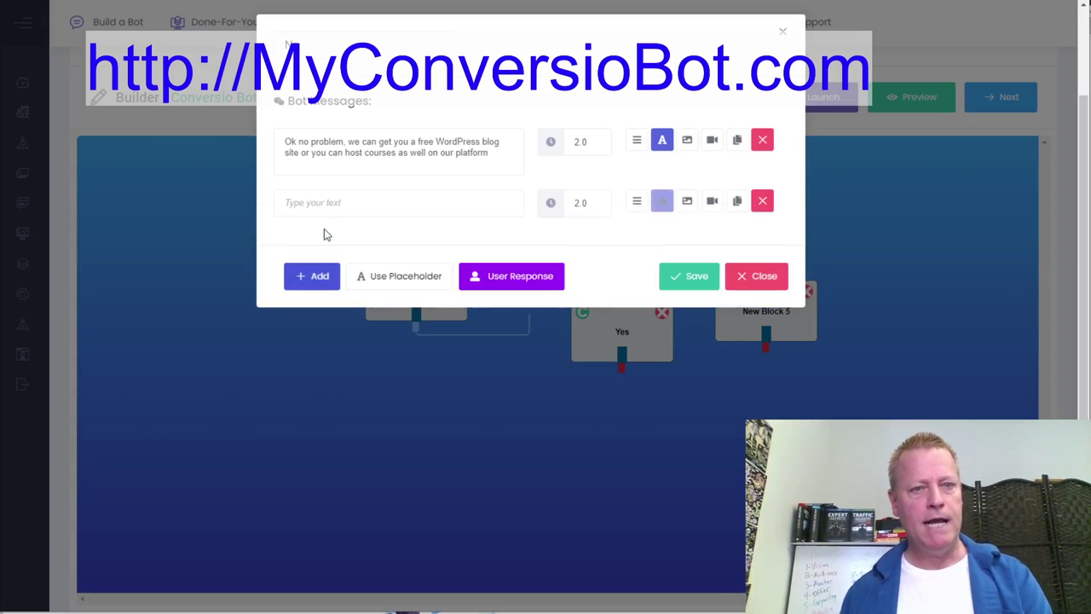
pyautogui.click(356, 207)
pyautogui.write('Woul')
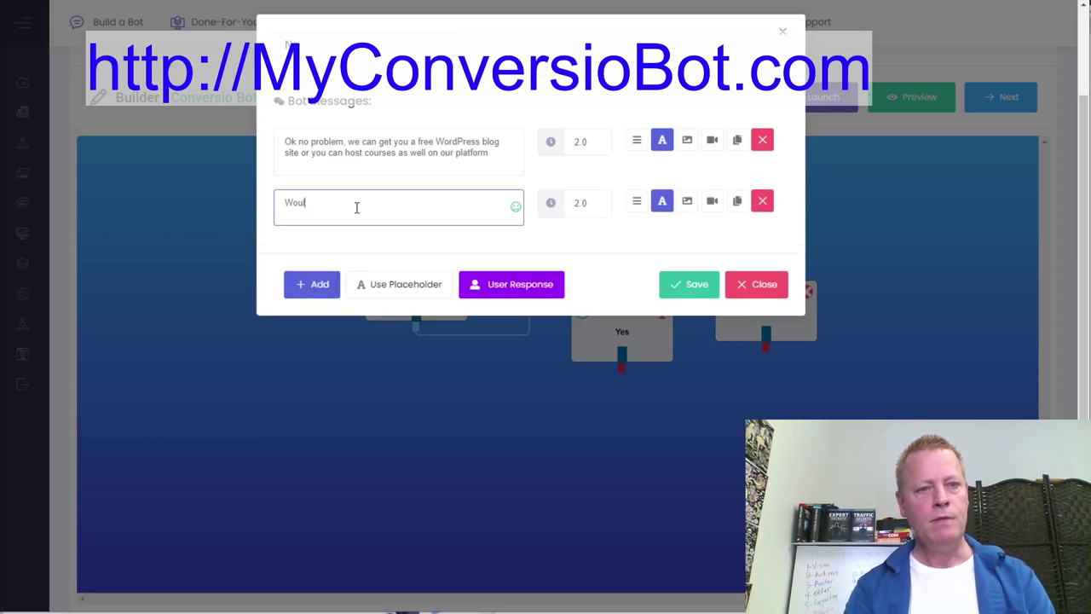
pyautogui.write('d you like to')
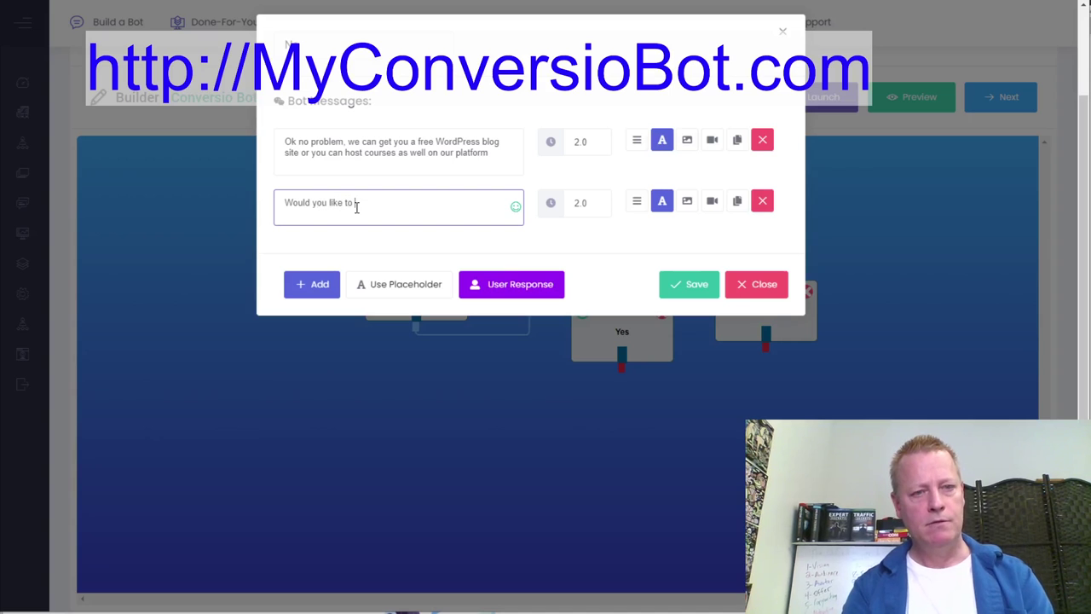
pyautogui.write(' get that up?')
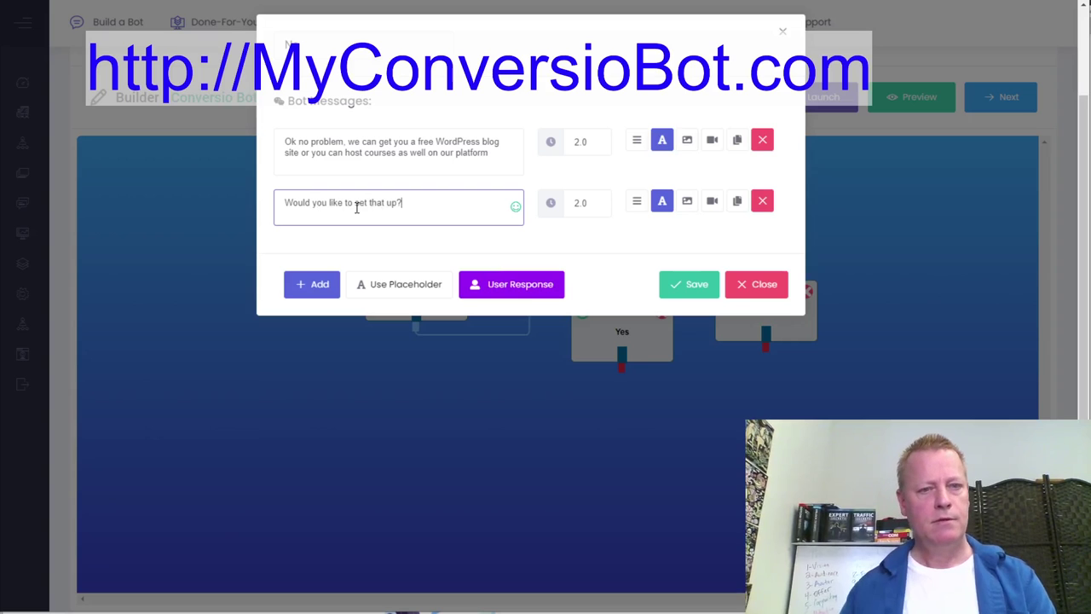
# Give the No block a Buttons user response with a single option labelled "Yes".
pyautogui.click(527, 292)
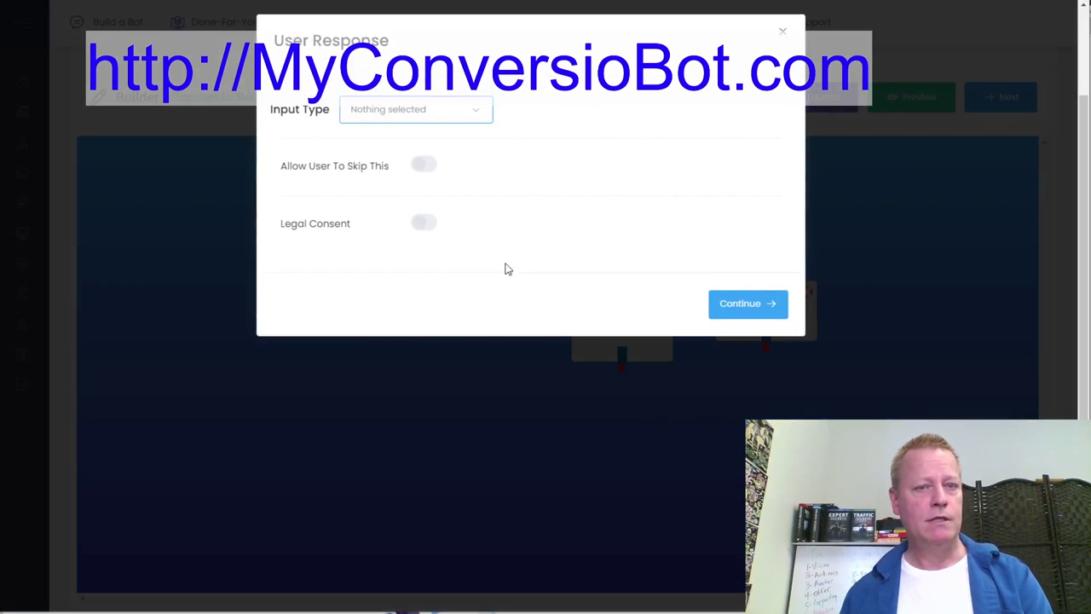
pyautogui.click(426, 113)
pyautogui.click(378, 189)
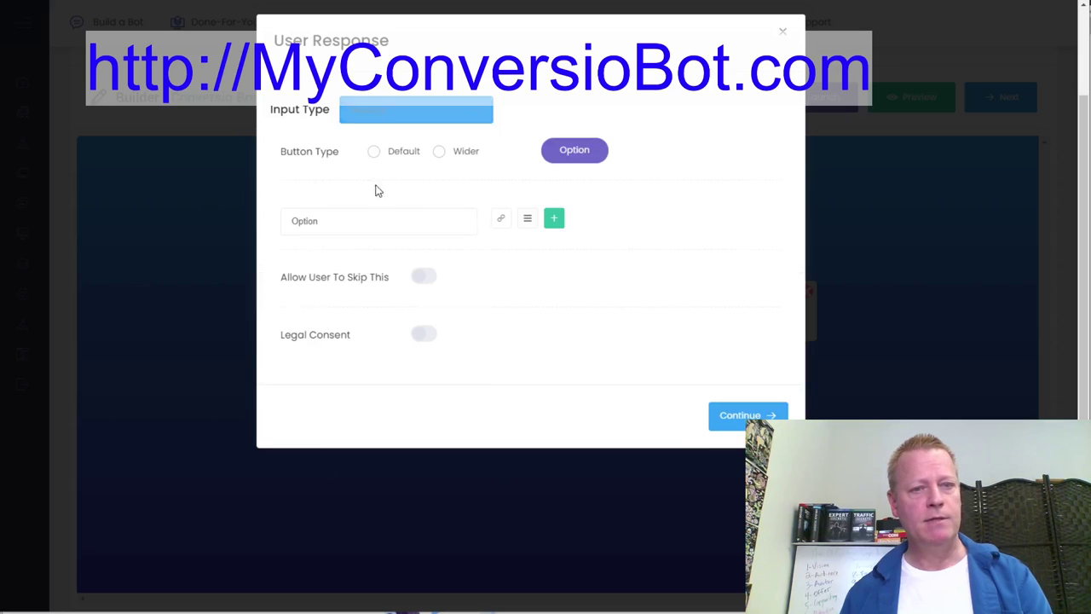
pyautogui.moveTo(317, 221); pyautogui.dragTo(264, 222)
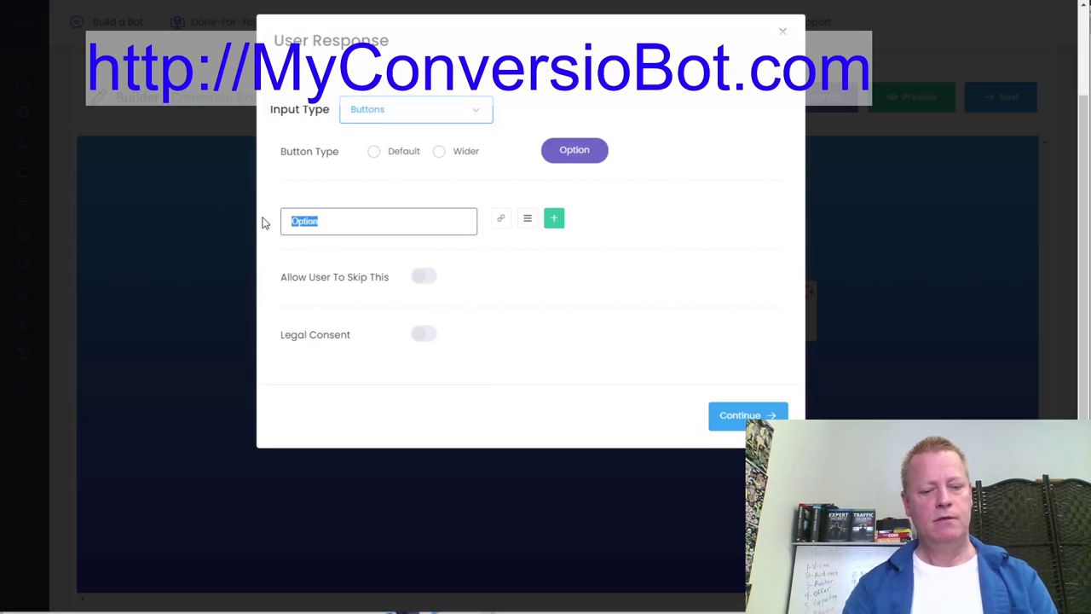
pyautogui.write('Yes')
pyautogui.click(725, 416)
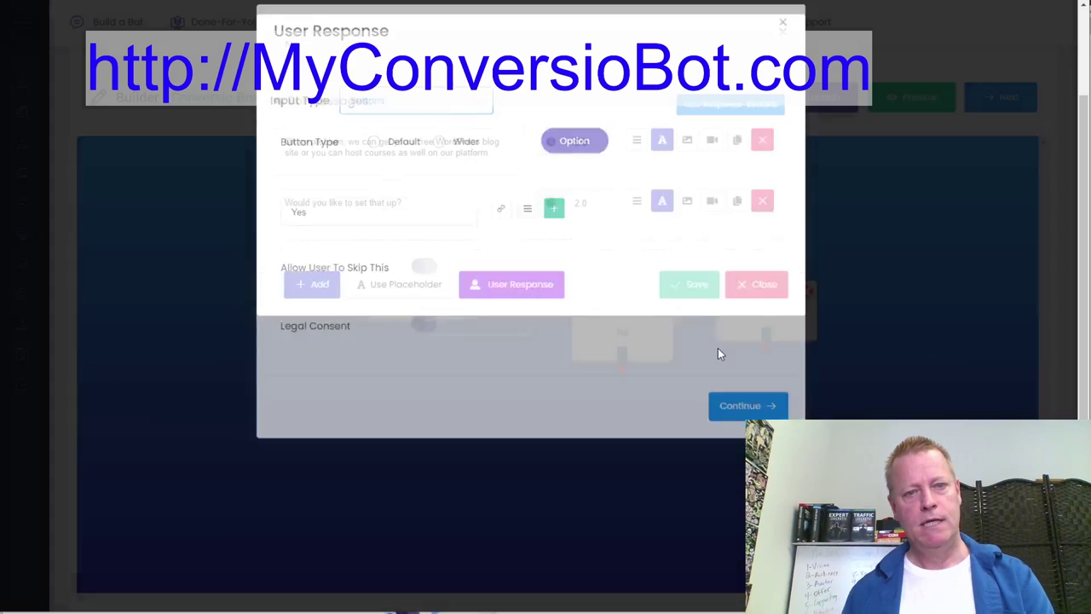
# Save the No block, level with the Yes block, and connect Bot info's second output to its input.
pyautogui.click(707, 294)
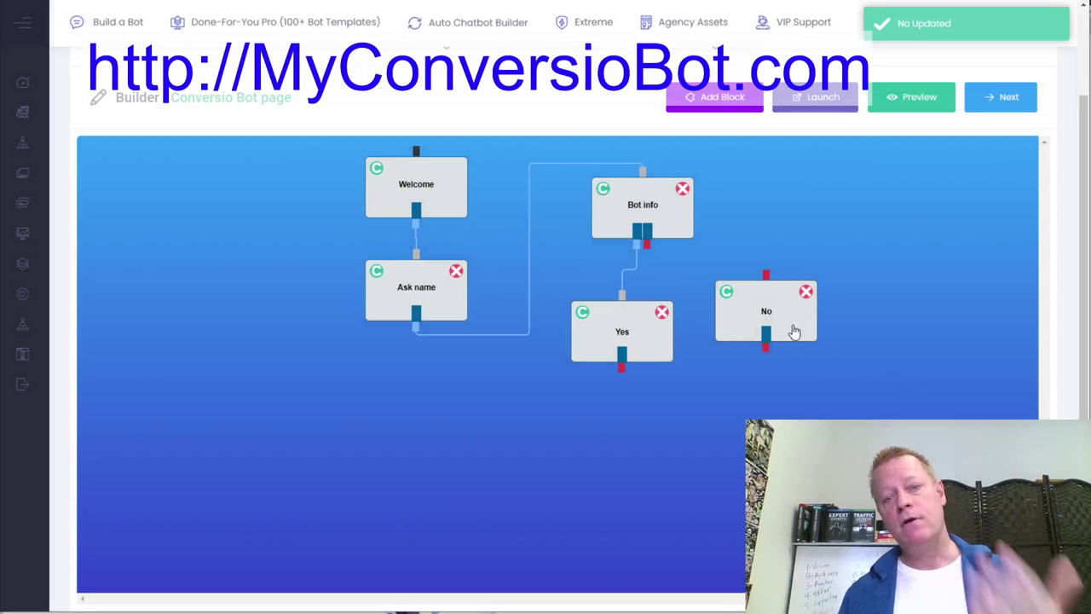
pyautogui.moveTo(784, 319); pyautogui.dragTo(784, 339)
pyautogui.moveTo(646, 244); pyautogui.dragTo(770, 300)
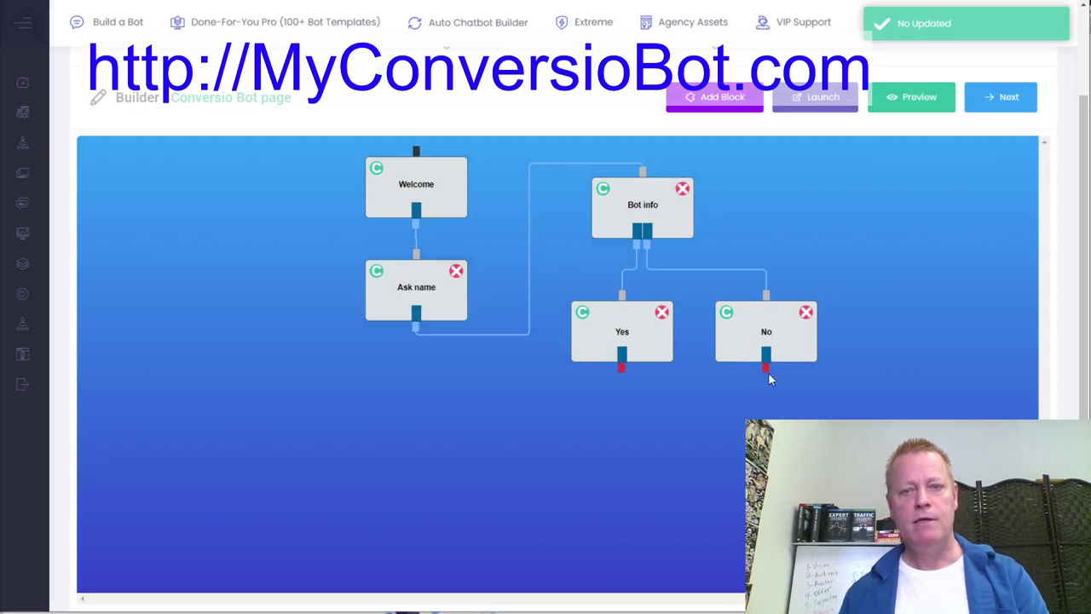
# Add a new block below the No block, open it for editing and name it "Setup click ecourse".
pyautogui.click(735, 101)
pyautogui.moveTo(171, 189); pyautogui.dragTo(812, 438)
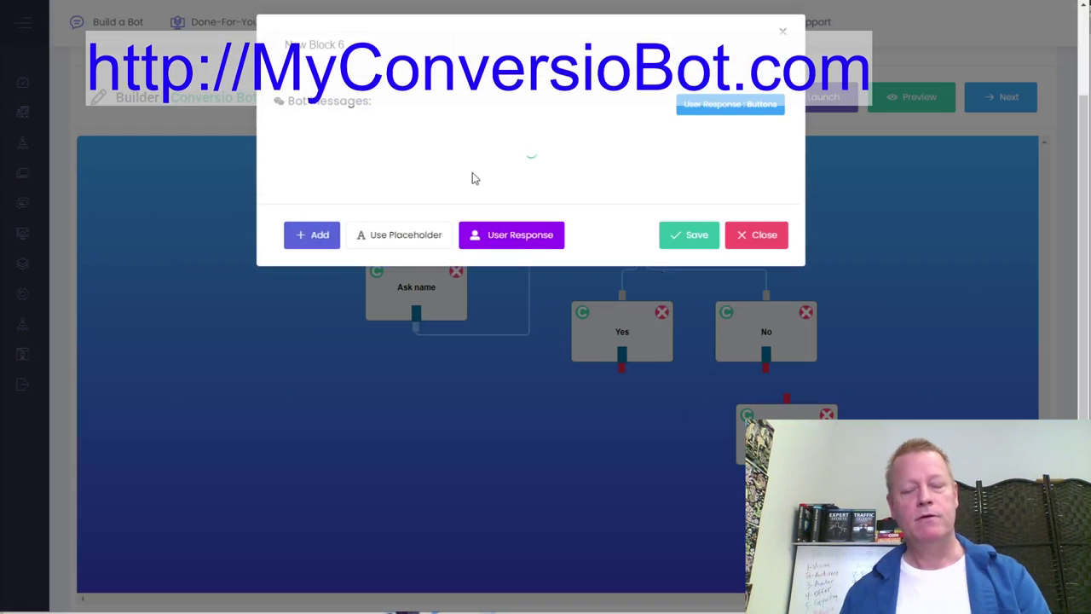
pyautogui.click(377, 44)
pyautogui.hotkey('ctrl', 'a')
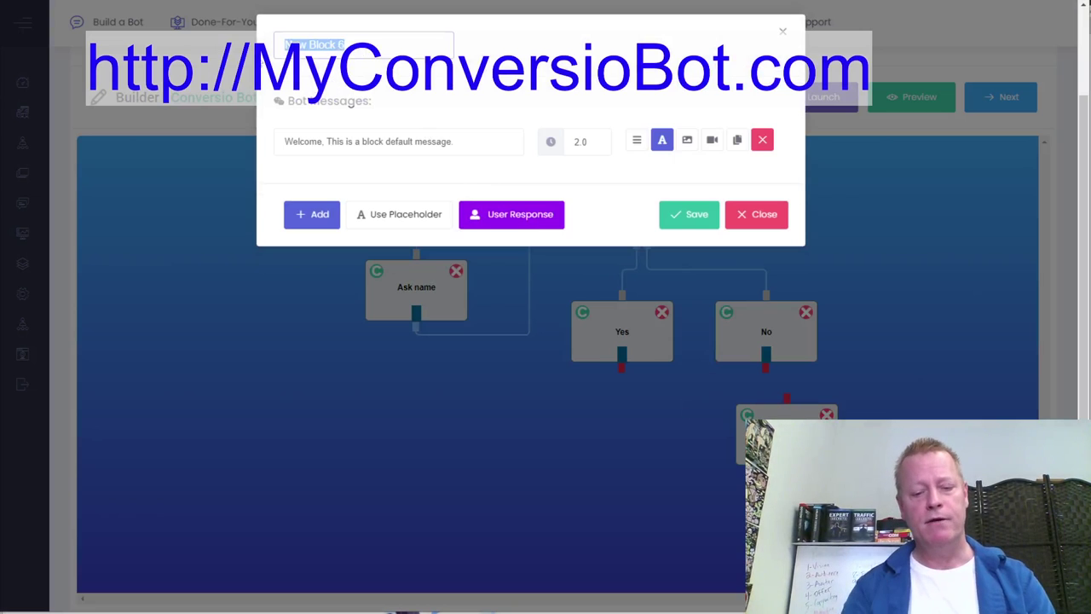
pyautogui.write('Sh')
pyautogui.write('tup ')
pyautogui.write('cli')
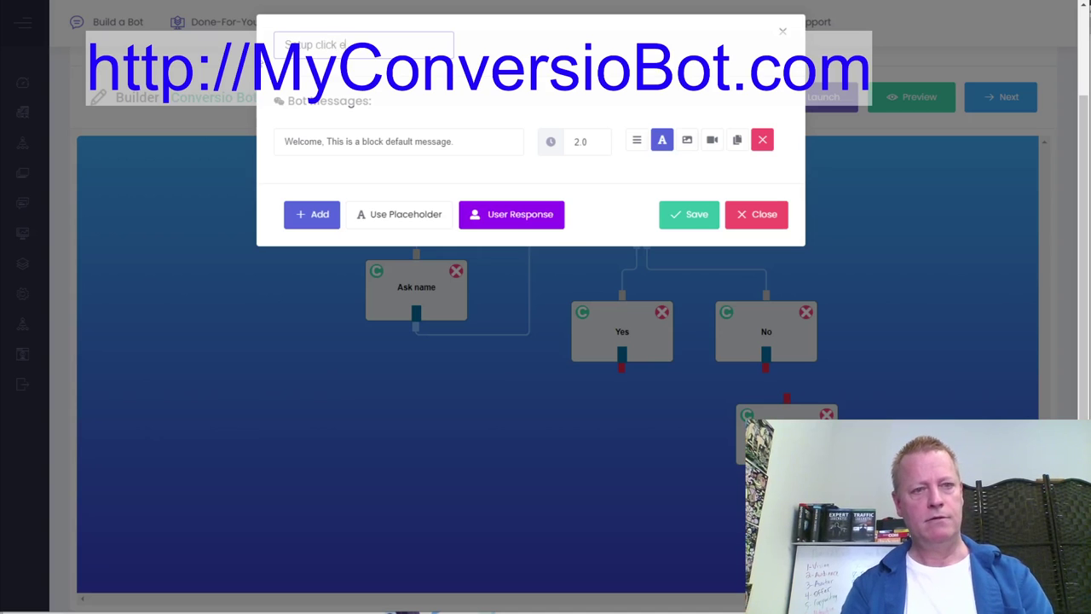
pyautogui.click(397, 141)
pyautogui.moveTo(456, 142); pyautogui.dragTo(251, 146)
pyautogui.write('Great')
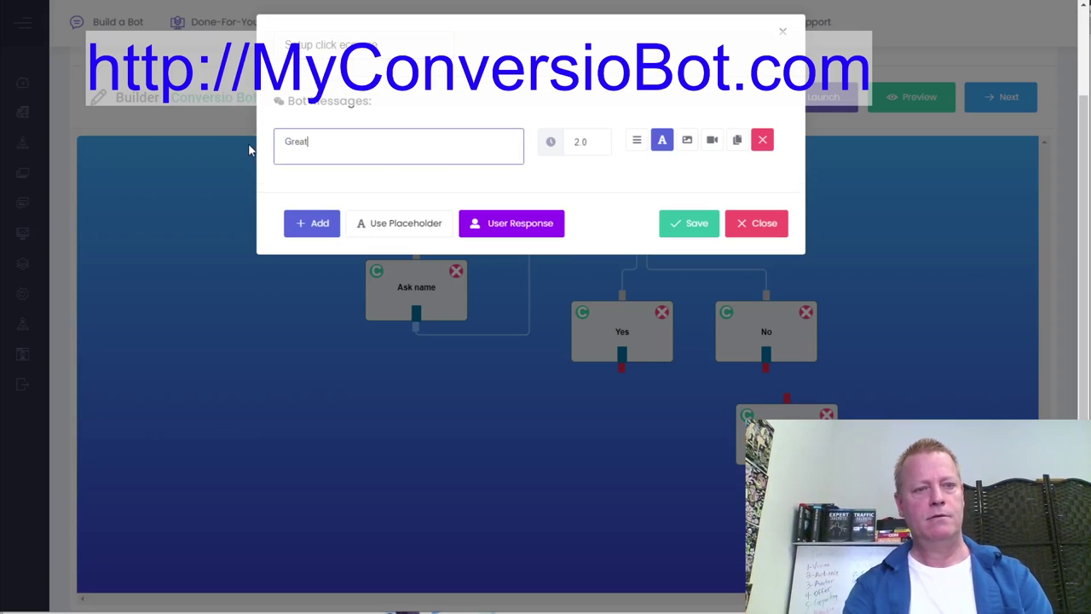
pyautogui.write(', just go to https://cl')
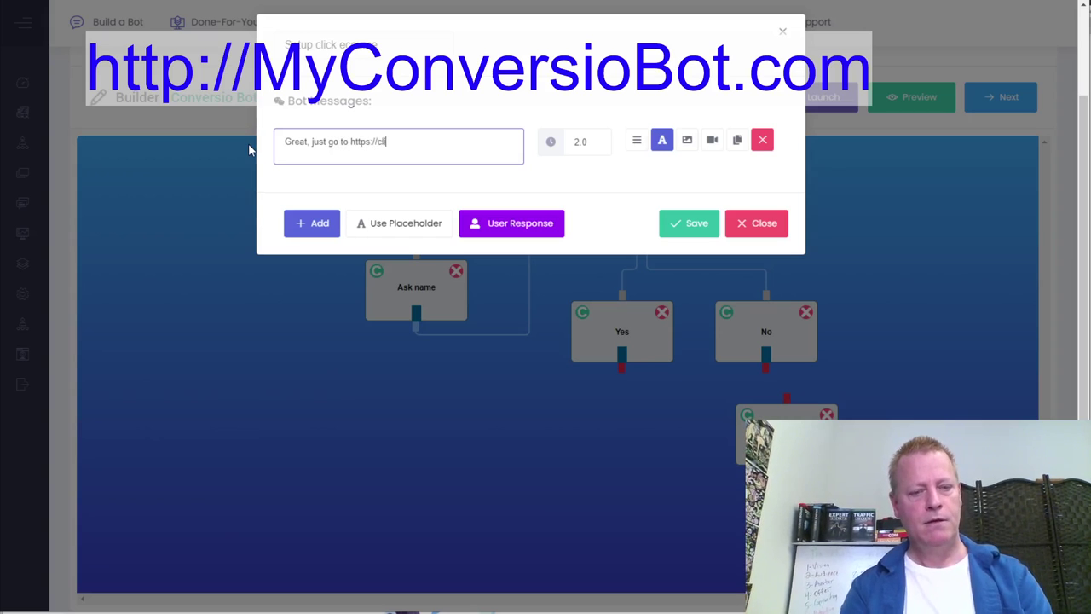
pyautogui.write('e.com')
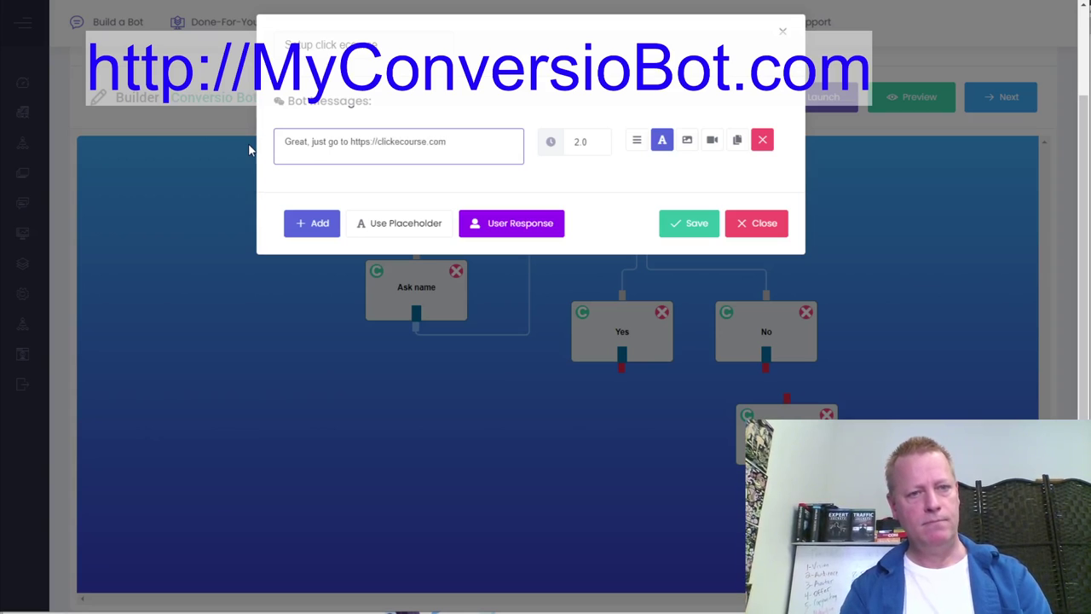
pyautogui.write('/register to ')
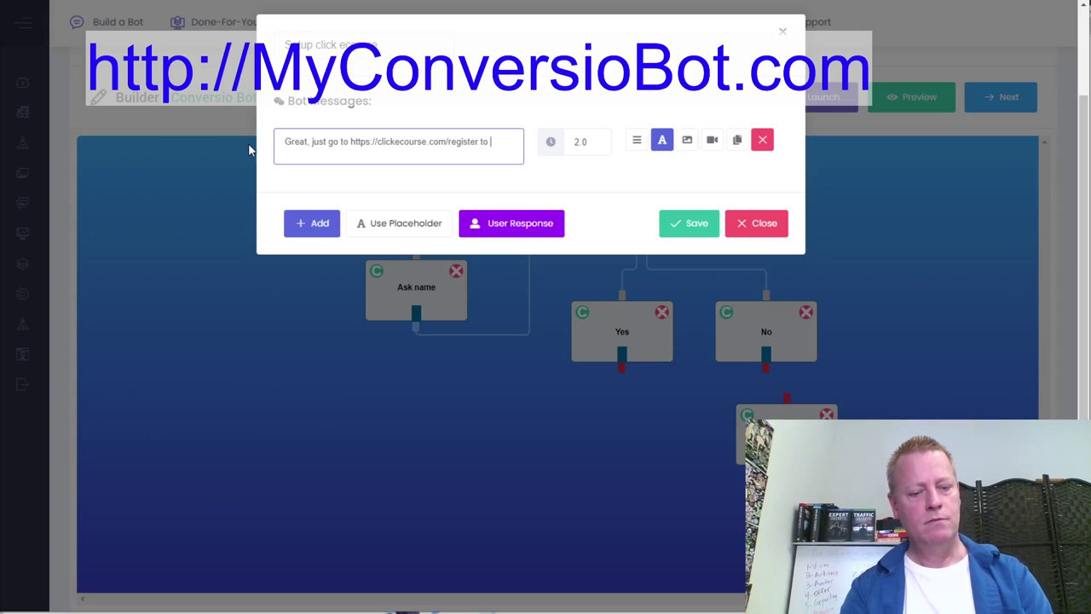
pyautogui.write('register')
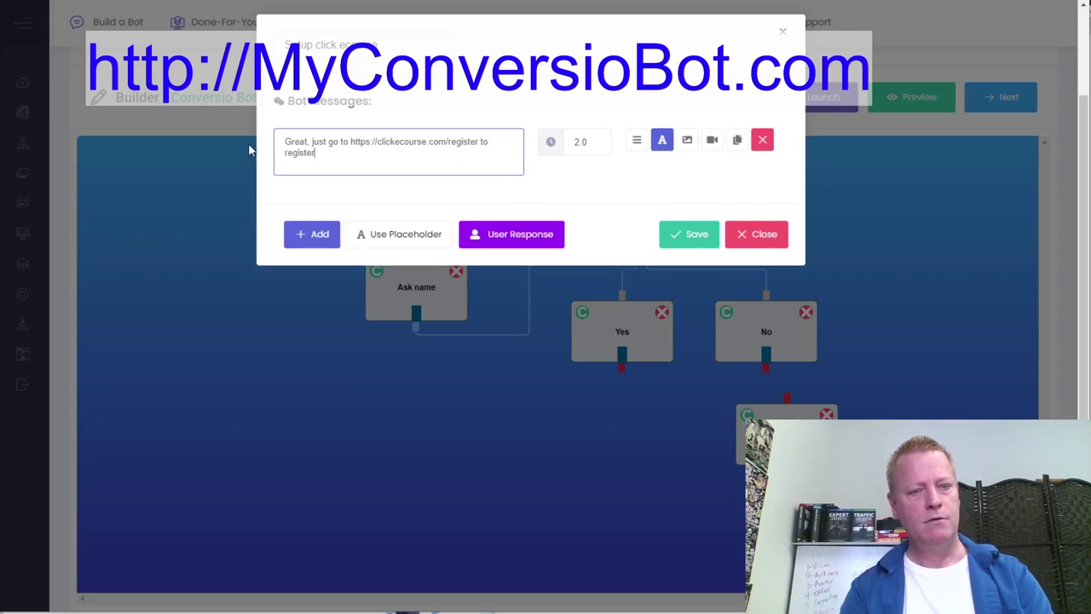
pyautogui.write(' your free account')
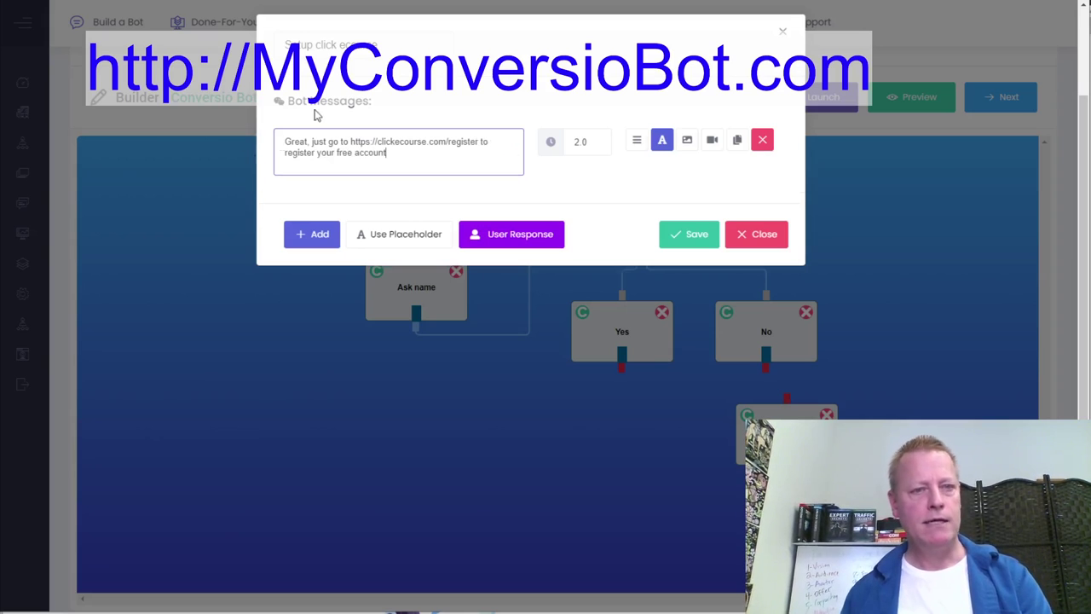
pyautogui.moveTo(352, 143); pyautogui.dragTo(421, 153)
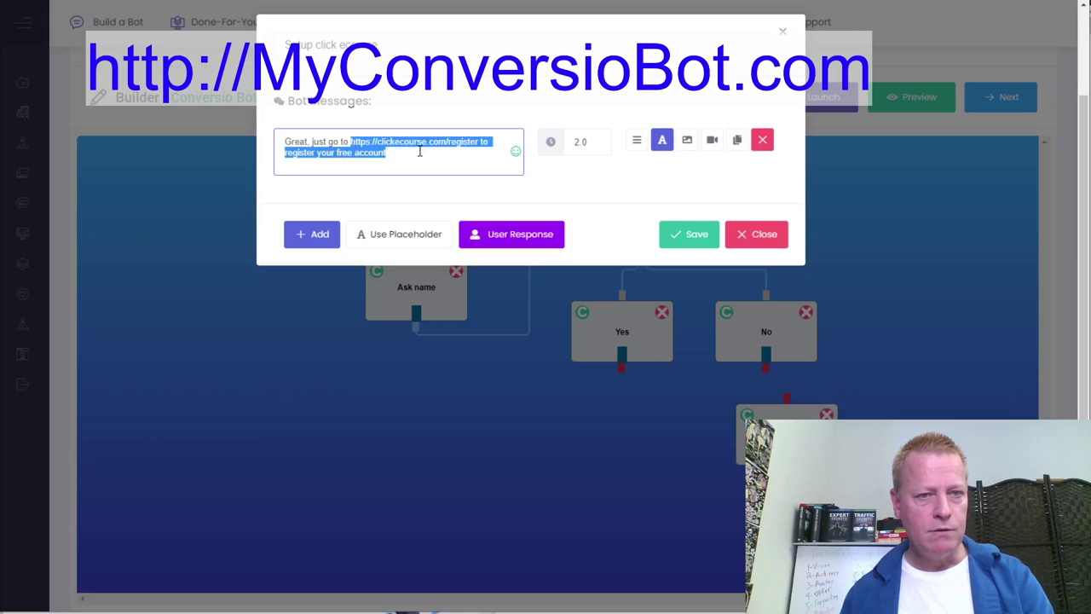
pyautogui.click(388, 142)
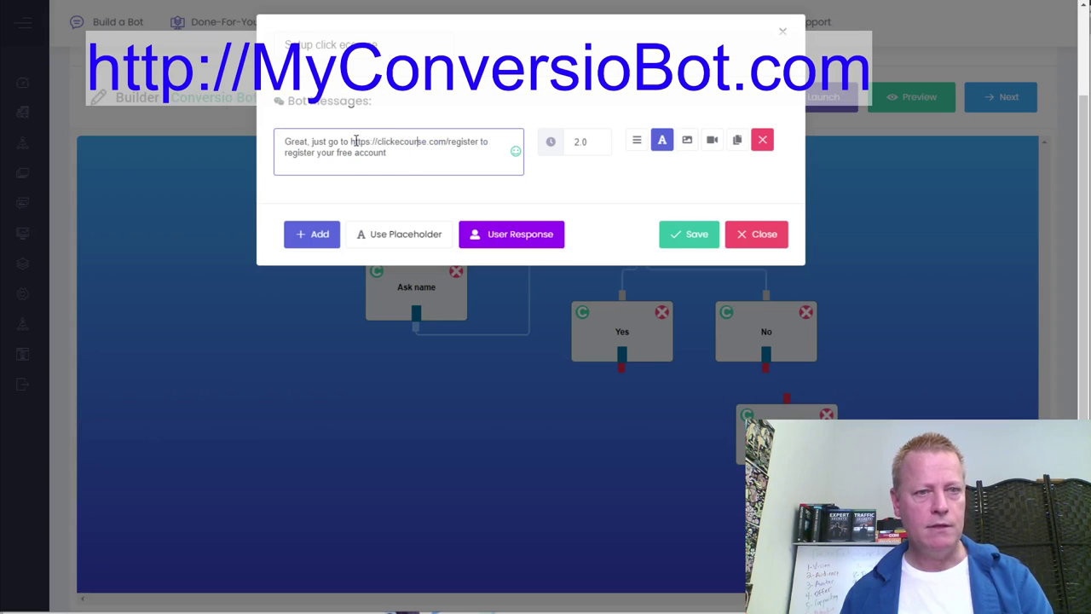
# Replace the register web address in the Setup click ecourse block's message with the text "Click eCourse".
pyautogui.moveTo(352, 142); pyautogui.dragTo(486, 151)
pyautogui.press('BackSpace')
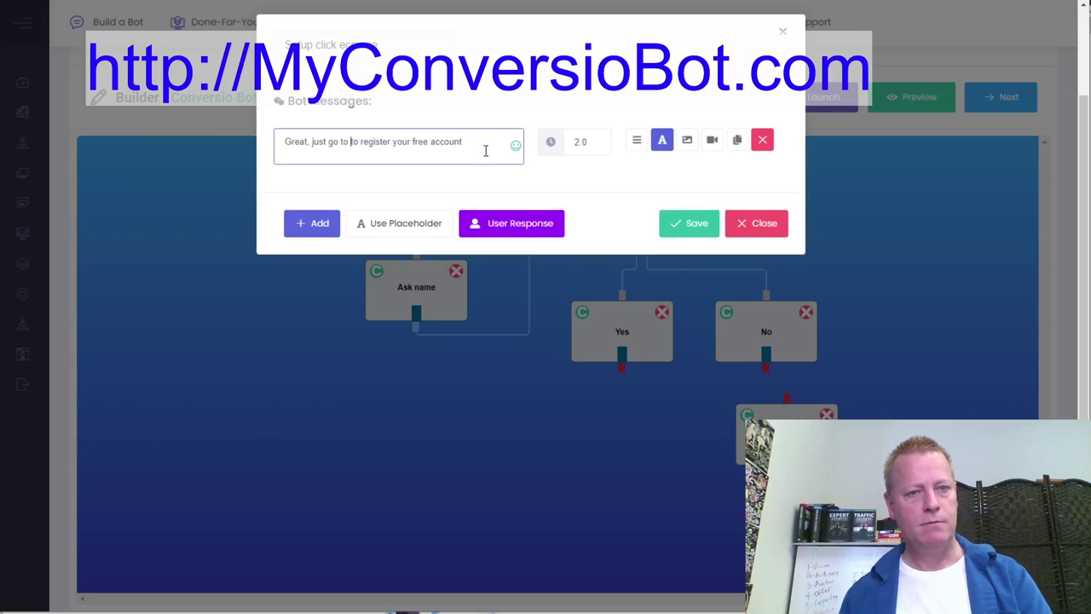
pyautogui.write('Click eCour')
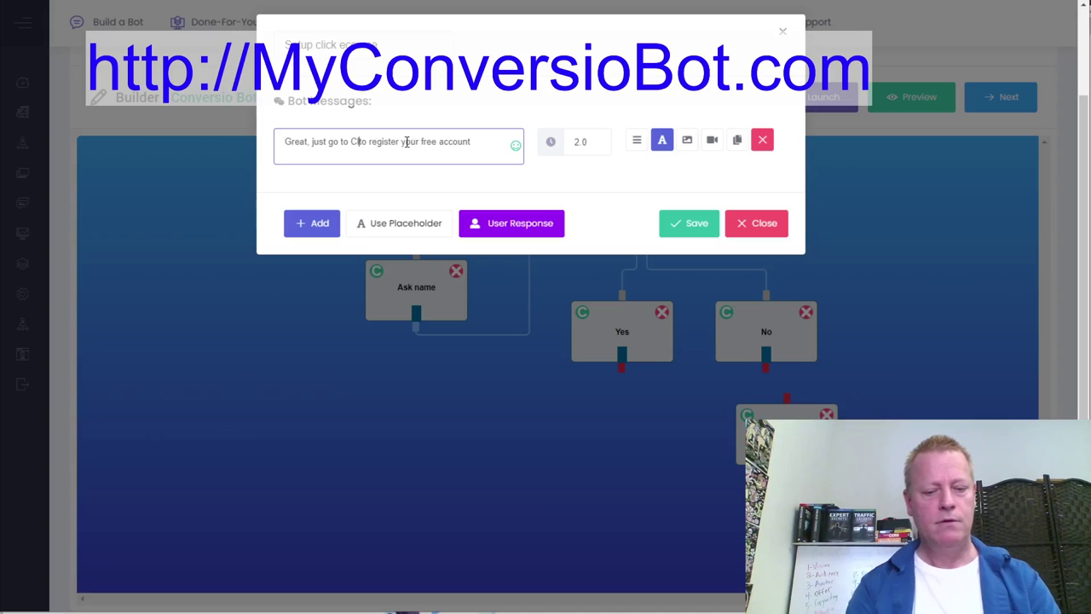
pyautogui.write('se')
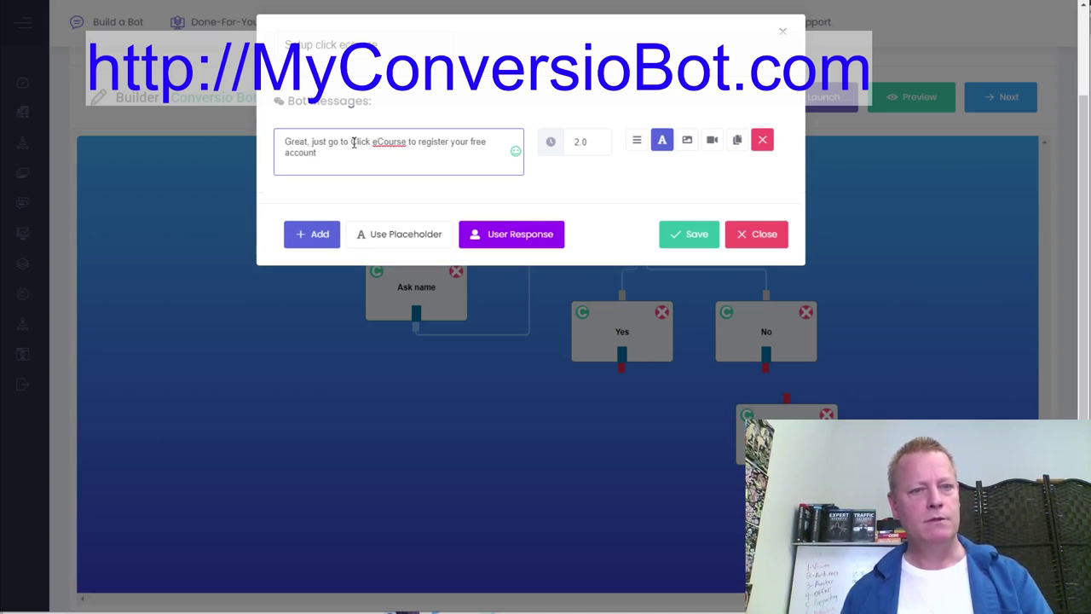
# Try to apply the evaluate HTML formatting to the "Click eCourse to register your free account" part of the message.
pyautogui.moveTo(330, 142)
pyautogui.mouseDown()
pyautogui.moveTo(462, 143)
pyautogui.moveTo(317, 157)
pyautogui.mouseUp()
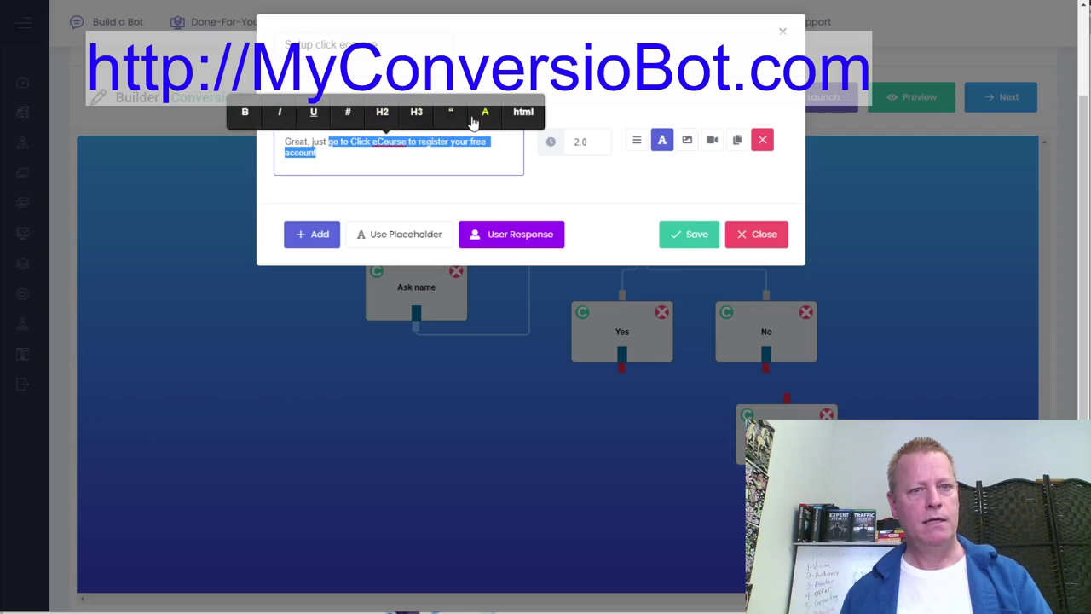
pyautogui.click(522, 116)
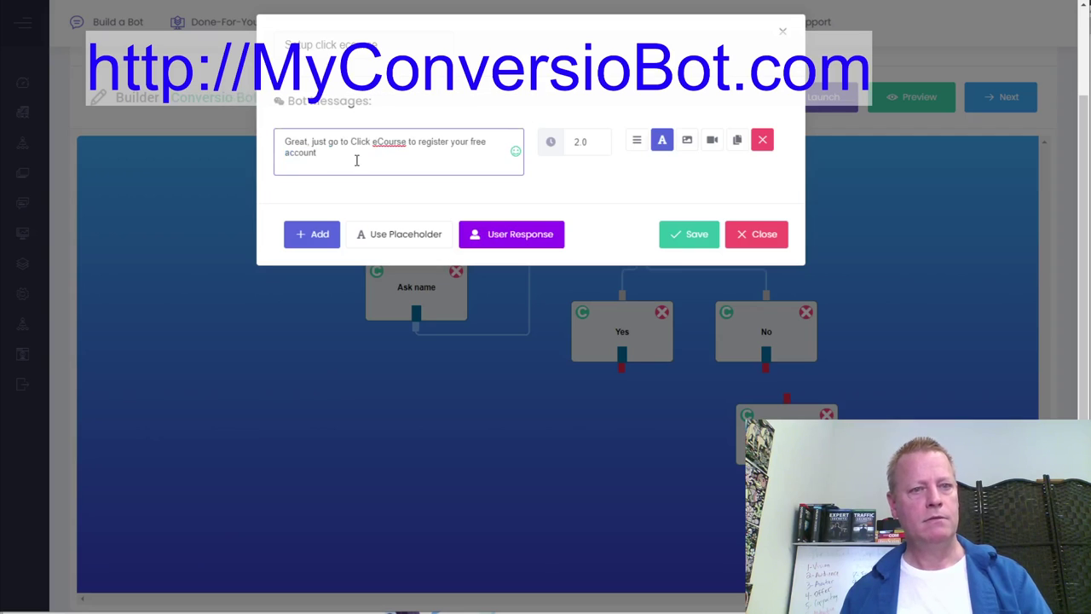
pyautogui.moveTo(351, 142); pyautogui.dragTo(450, 143)
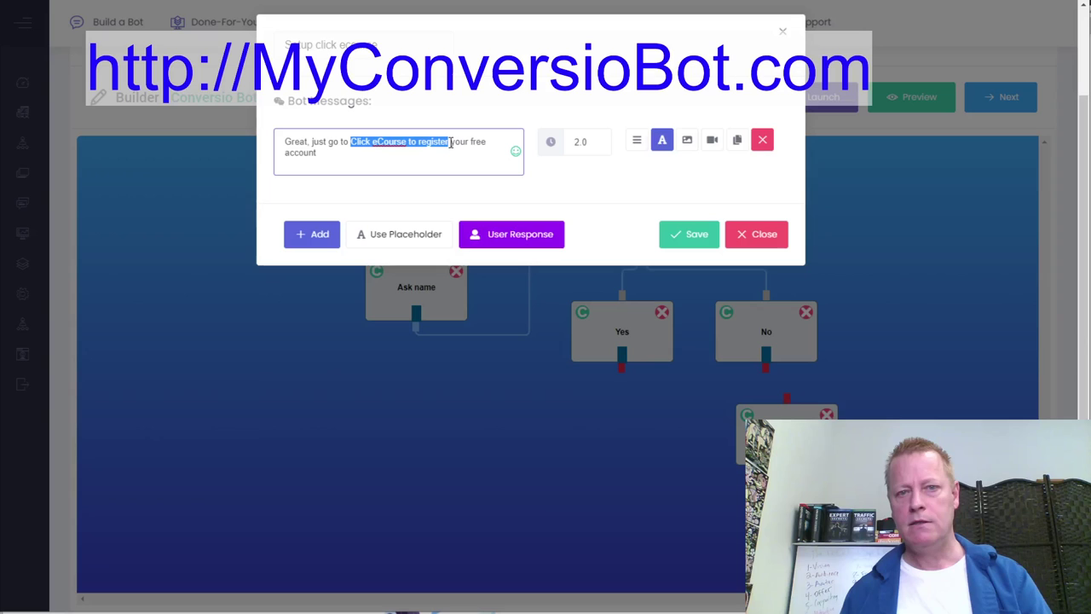
pyautogui.moveTo(450, 144); pyautogui.dragTo(336, 156)
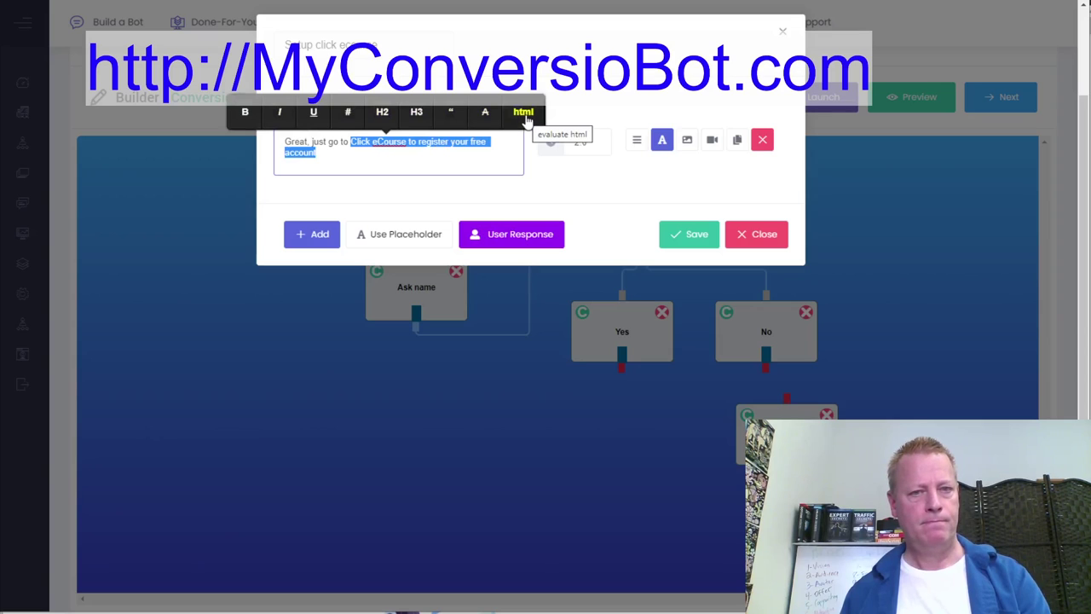
pyautogui.click(474, 158)
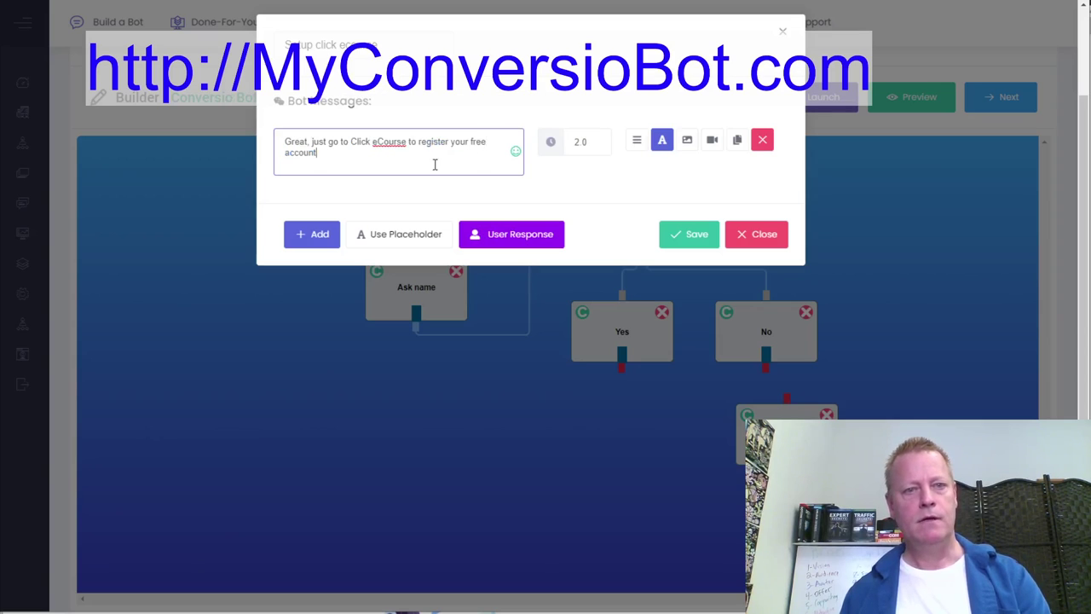
# Insert "http" before "Click eCourse" in the message and view the list of available placeholders.
pyautogui.click(350, 146)
pyautogui.write('https')
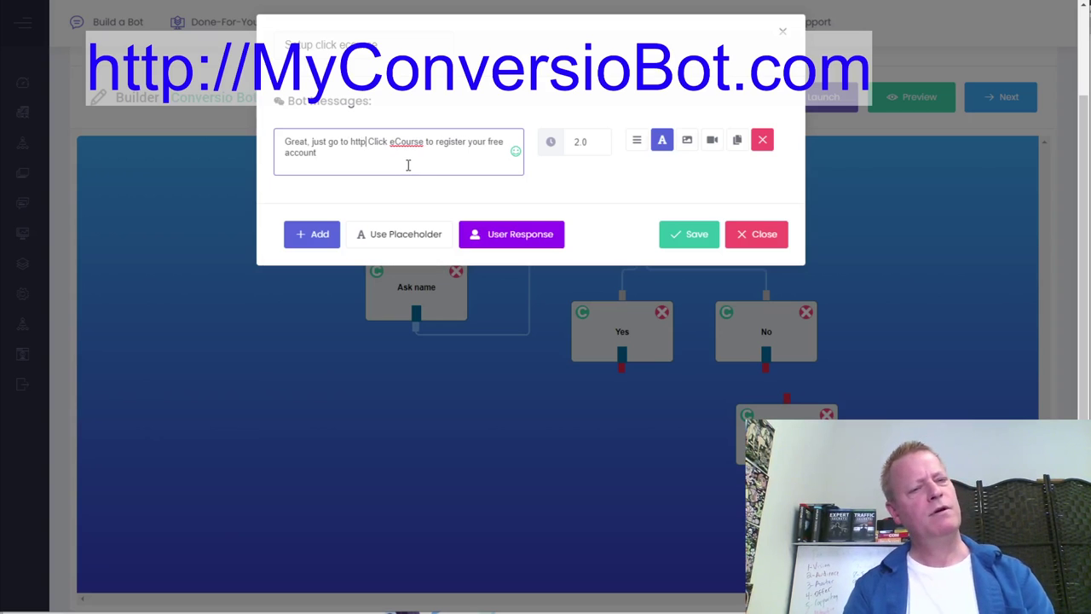
pyautogui.press('BackSpace')
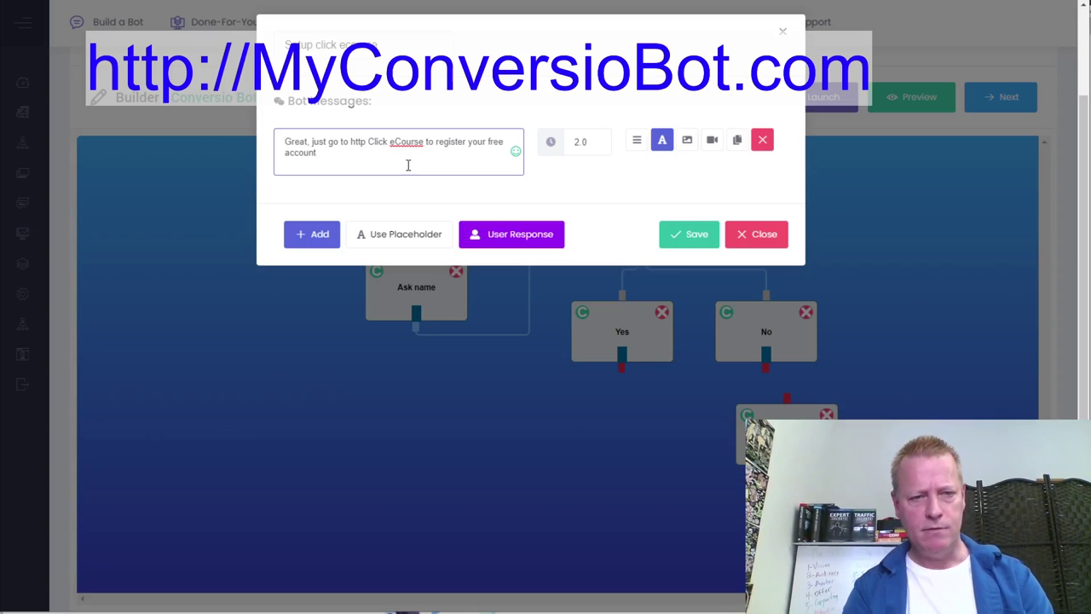
pyautogui.click(408, 236)
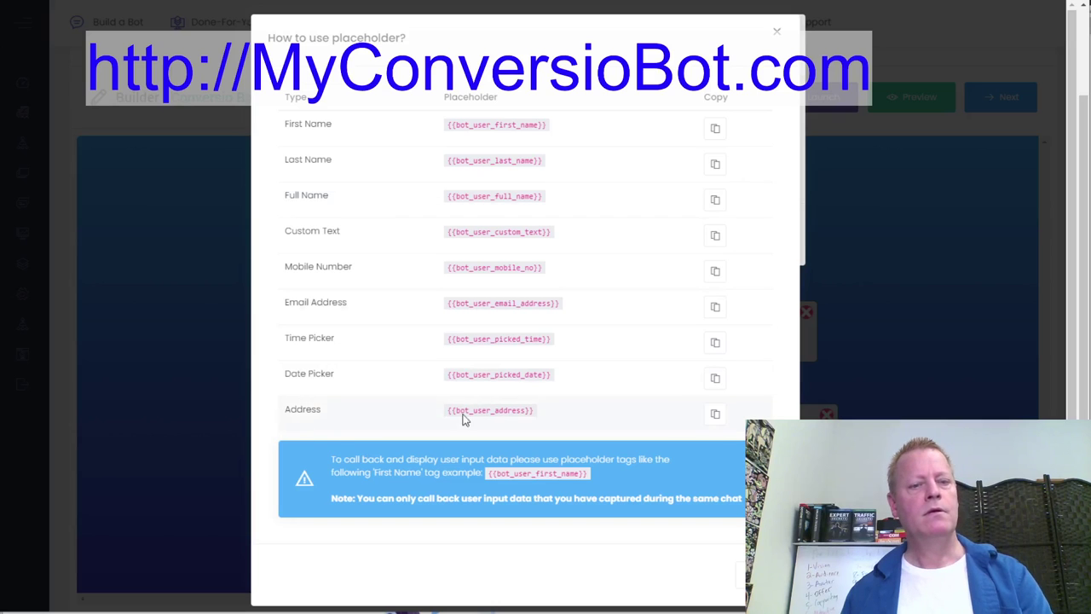
pyautogui.click(777, 31)
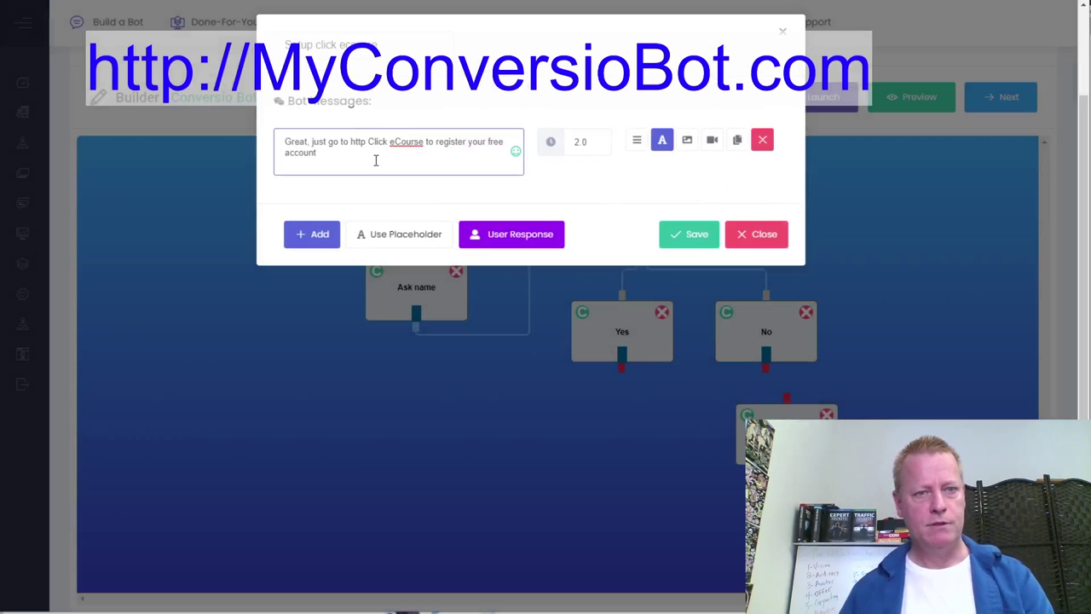
pyautogui.write('://')
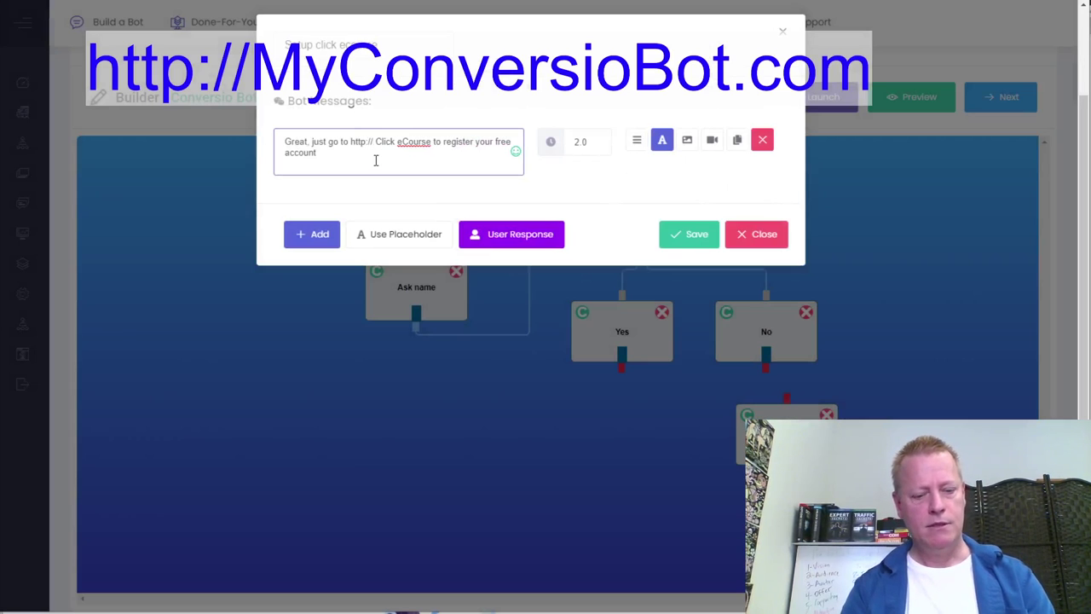
pyautogui.press('BackSpace')
pyautogui.press('Right')
pyautogui.press('Right')
pyautogui.press('Right')
pyautogui.press('Right')
pyautogui.press('Right')
pyautogui.press('Right')
pyautogui.press('BackSpace')
pyautogui.press('Right')
pyautogui.press('Right')
pyautogui.press('Right')
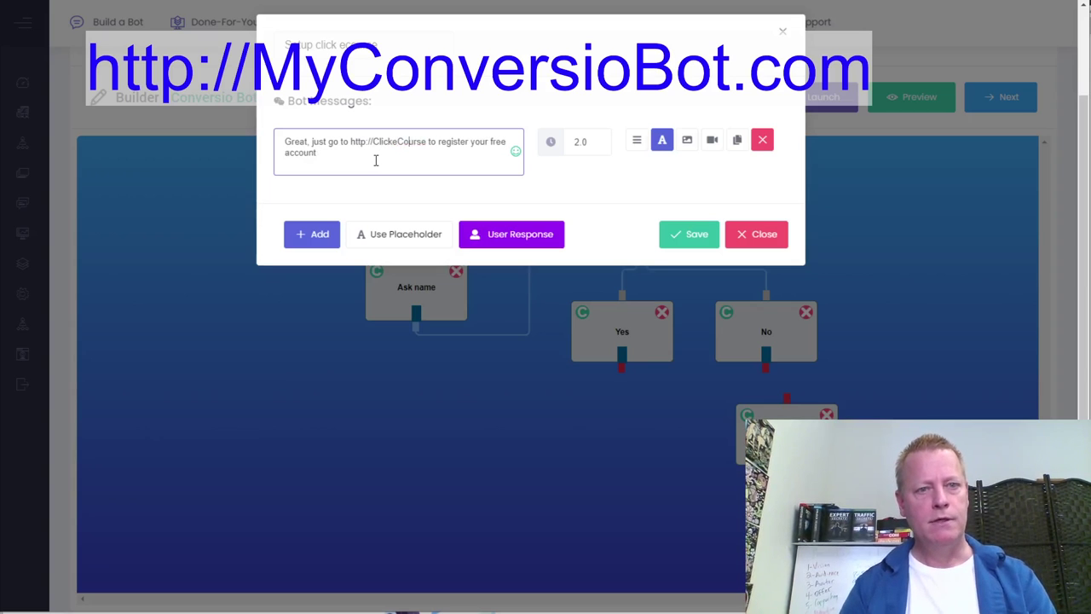
pyautogui.write('.com')
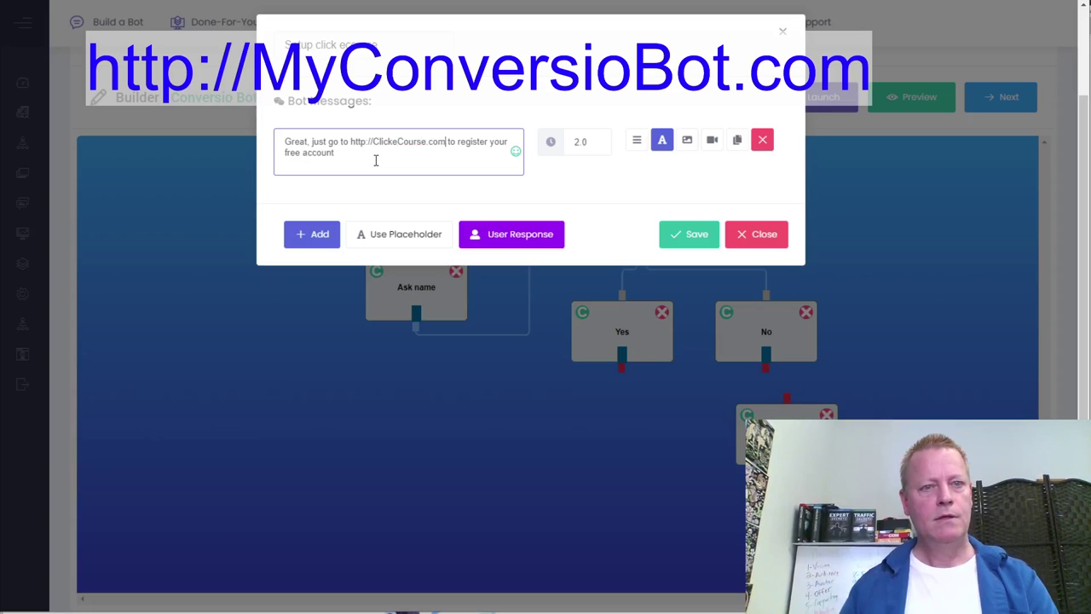
pyautogui.moveTo(348, 141); pyautogui.dragTo(489, 143)
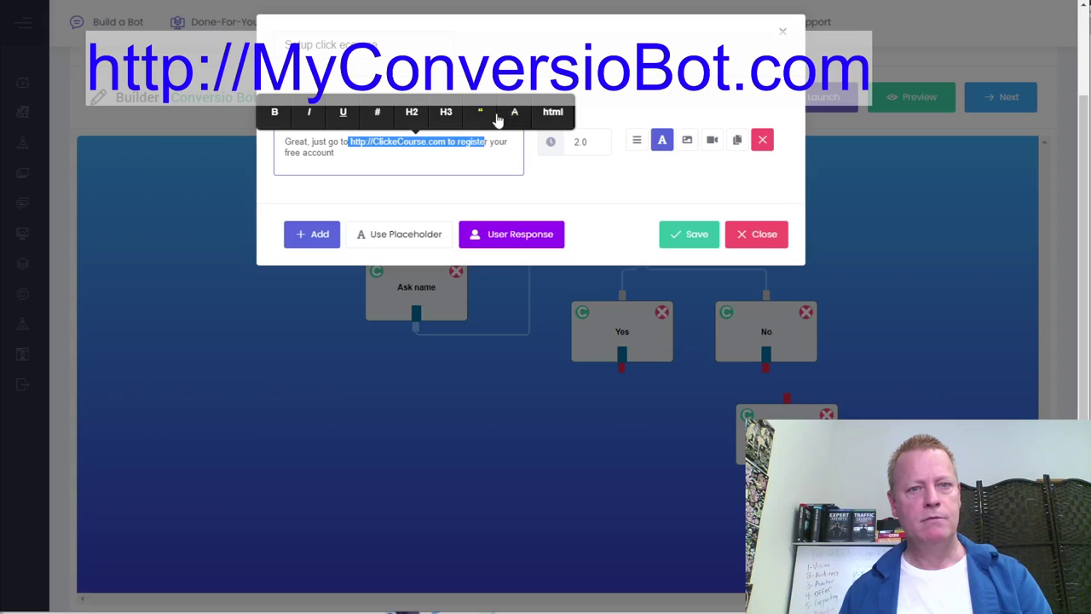
pyautogui.click(304, 152)
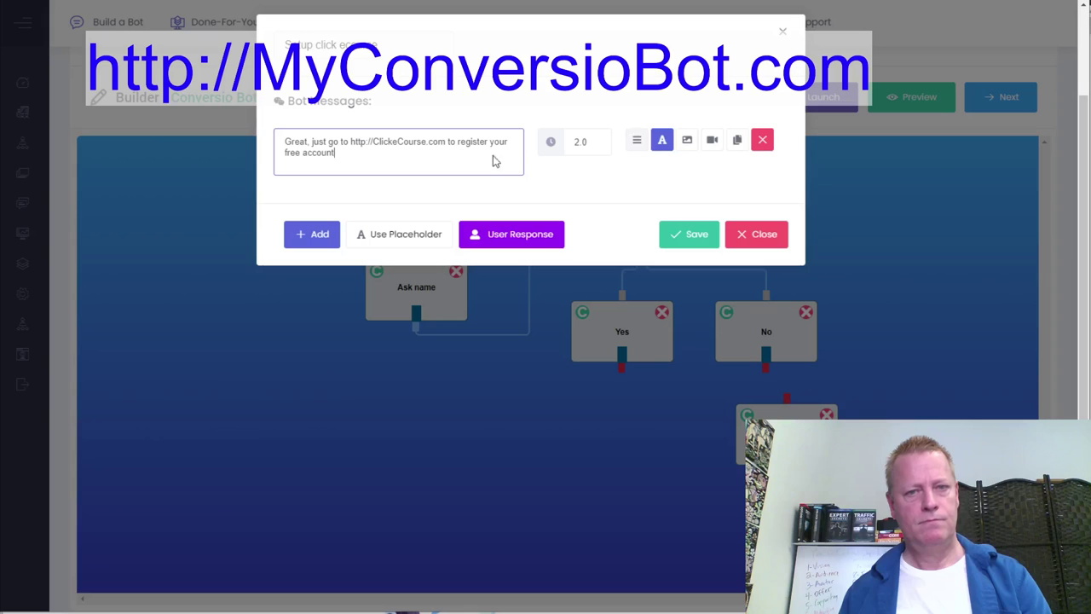
pyautogui.click(358, 153)
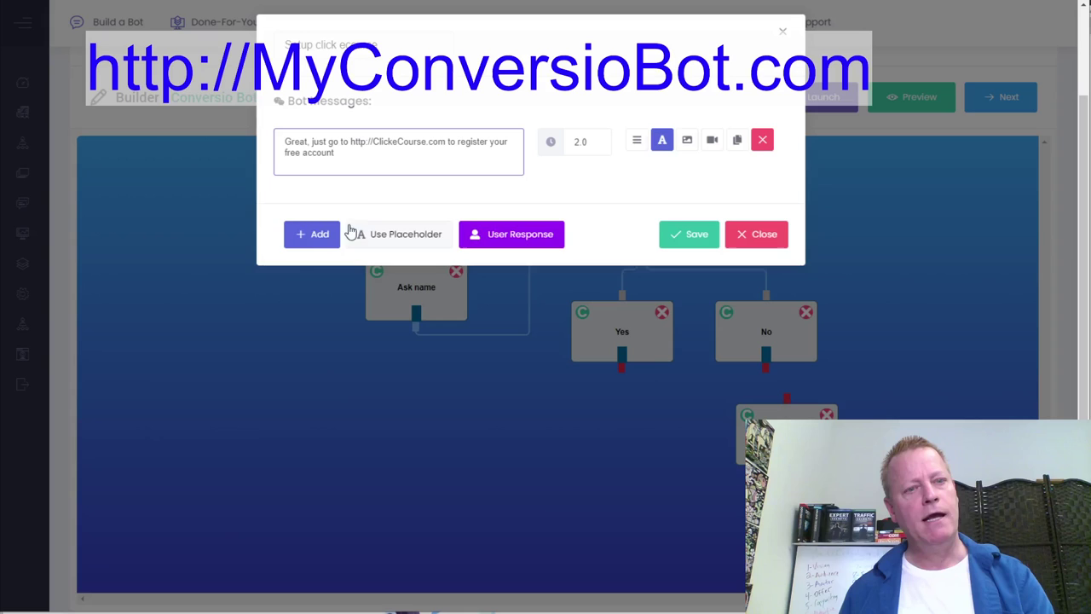
# Add a second message: "After you've set up your free course hosting account, you can then setup your free WordPress web site.".
pyautogui.click(314, 235)
pyautogui.click(378, 203)
pyautogui.write('A')
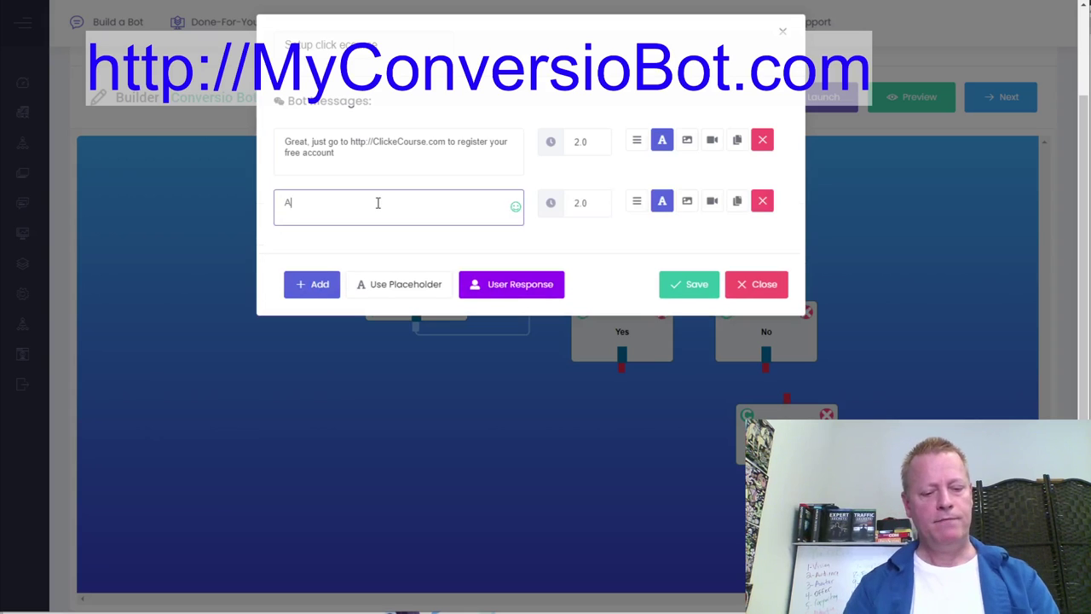
pyautogui.write("fter you've set up your free co")
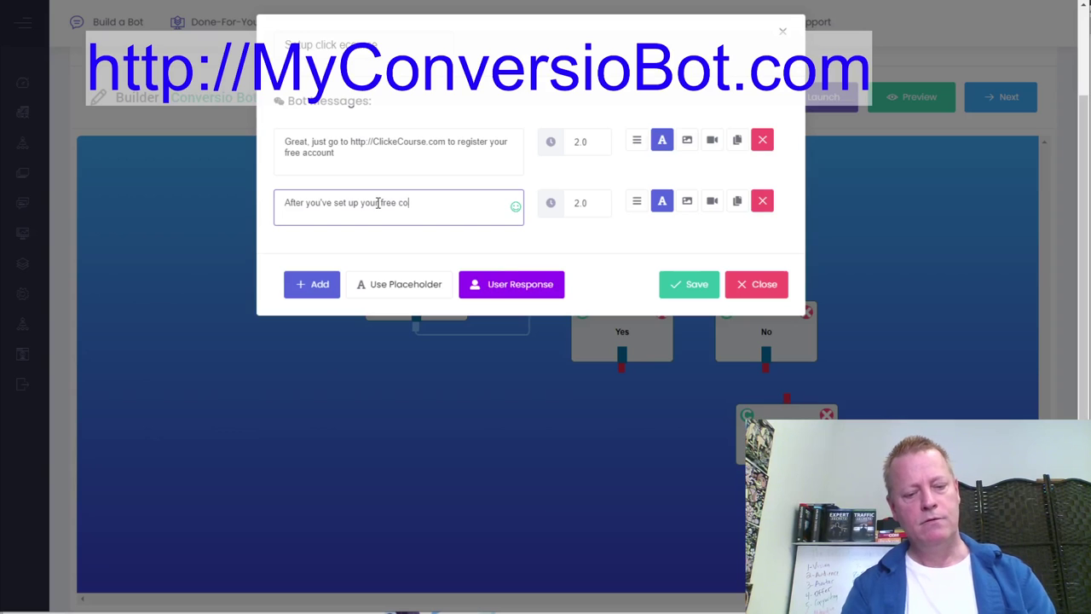
pyautogui.write('ing a')
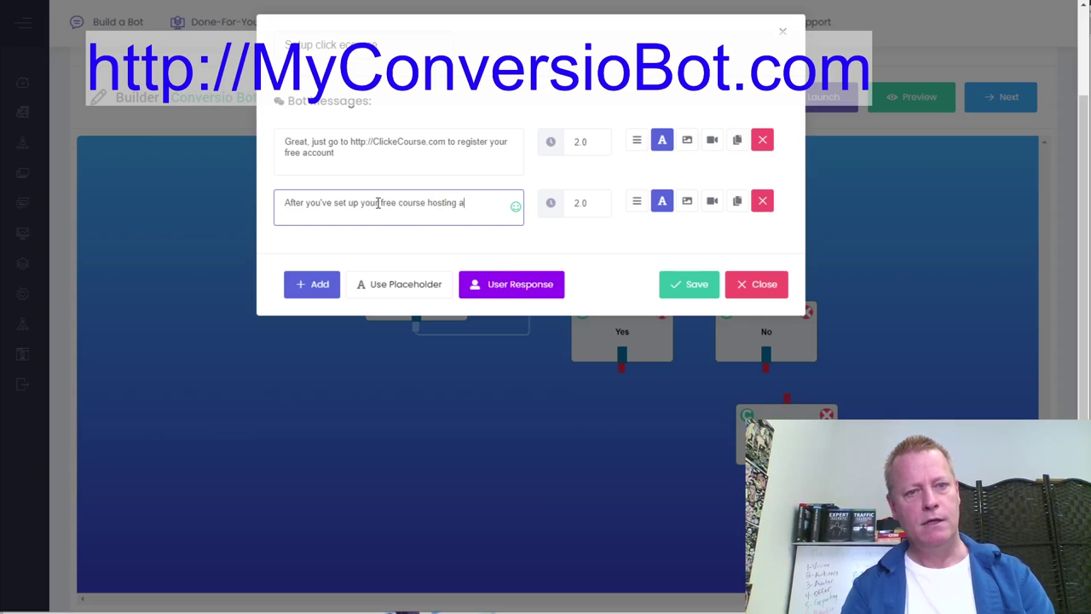
pyautogui.write('ccount, you can')
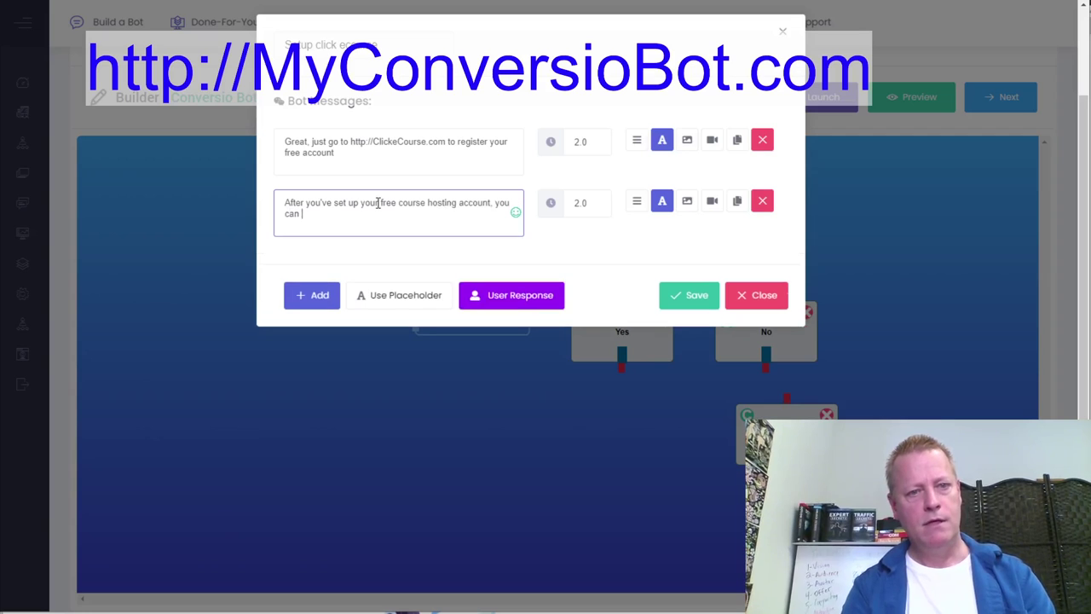
pyautogui.write(' then setup your free WordPress web site.')
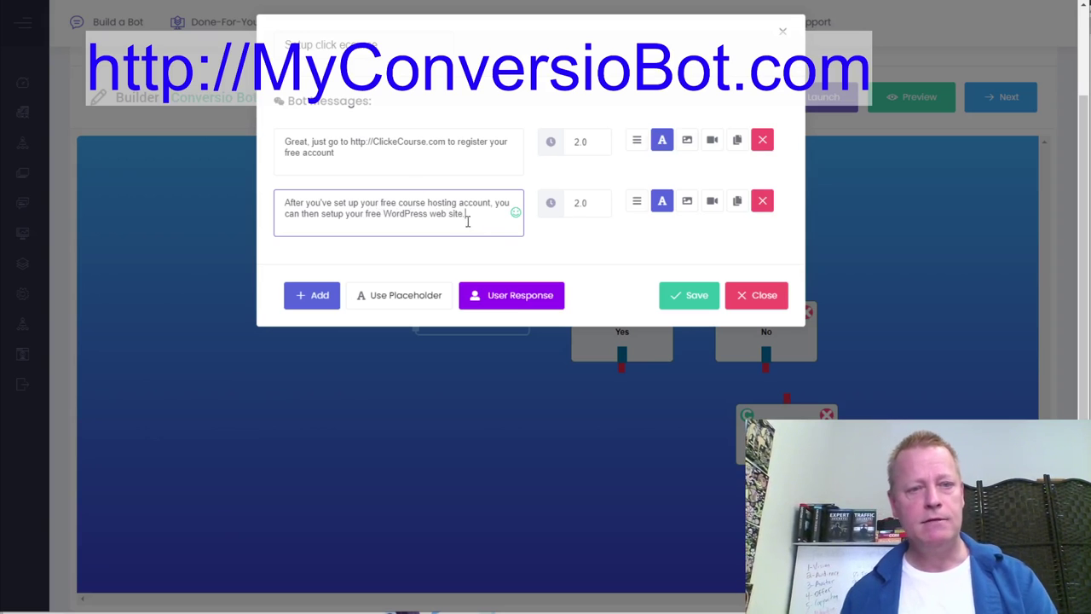
# Add a third message reading "Next, you can add your own chat bot to that site".
pyautogui.click(320, 300)
pyautogui.click(327, 267)
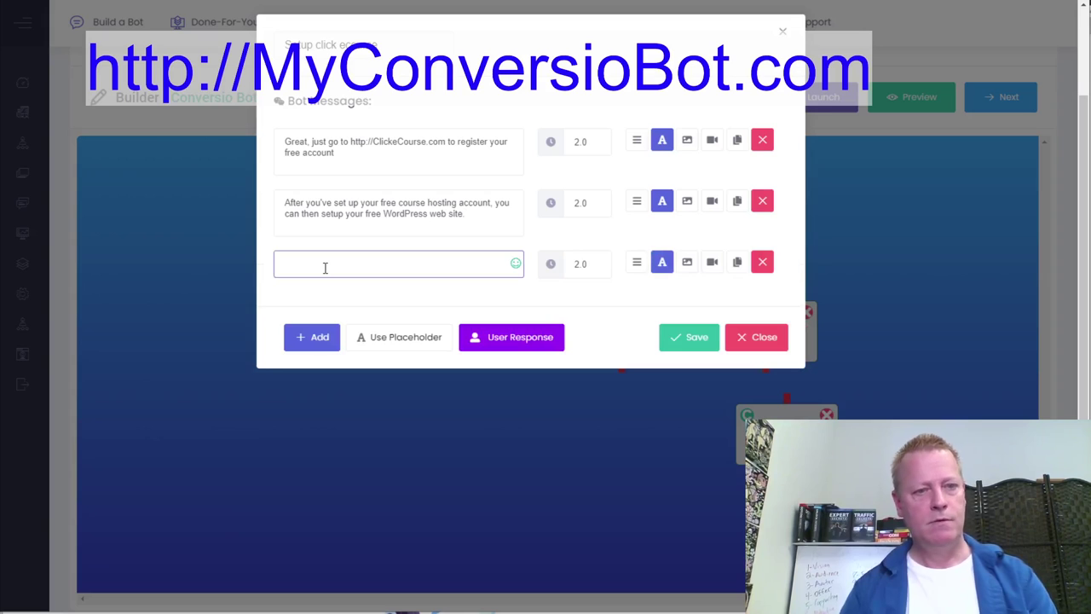
pyautogui.write('Next, you can')
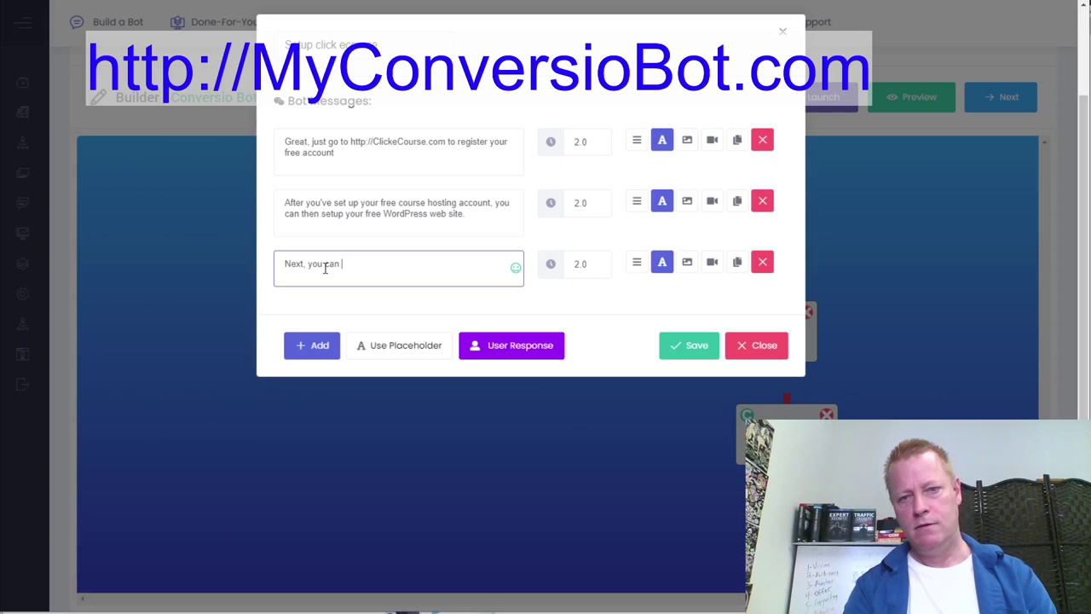
pyautogui.write(' add your o')
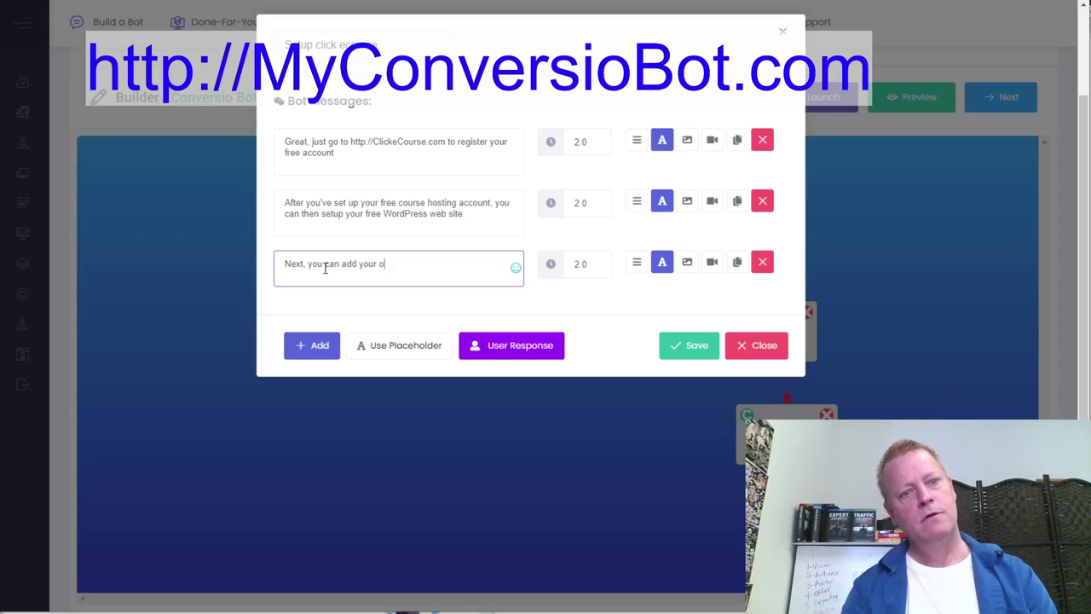
pyautogui.press('BackSpace')
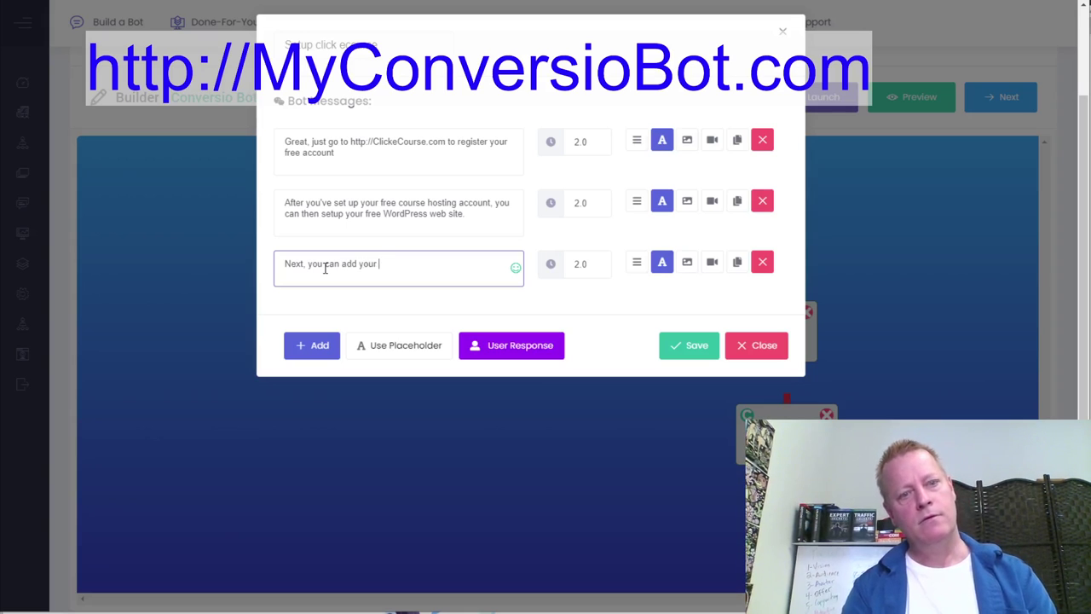
pyautogui.write('own chat bot to that site')
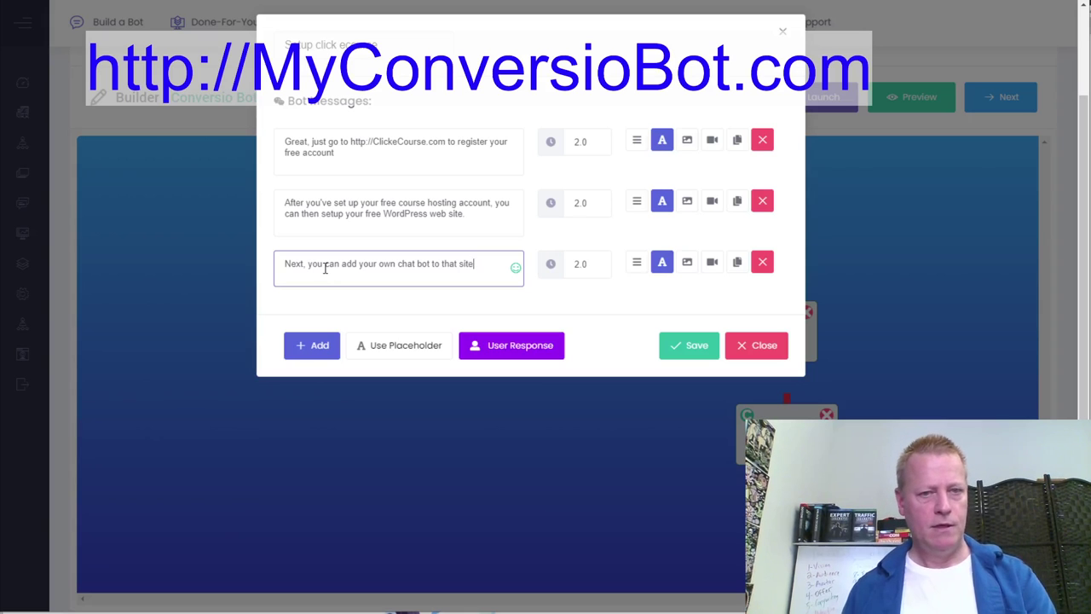
# Set the block's user response to Buttons with a single "Continue" option and save the block.
pyautogui.click(534, 353)
pyautogui.click(435, 112)
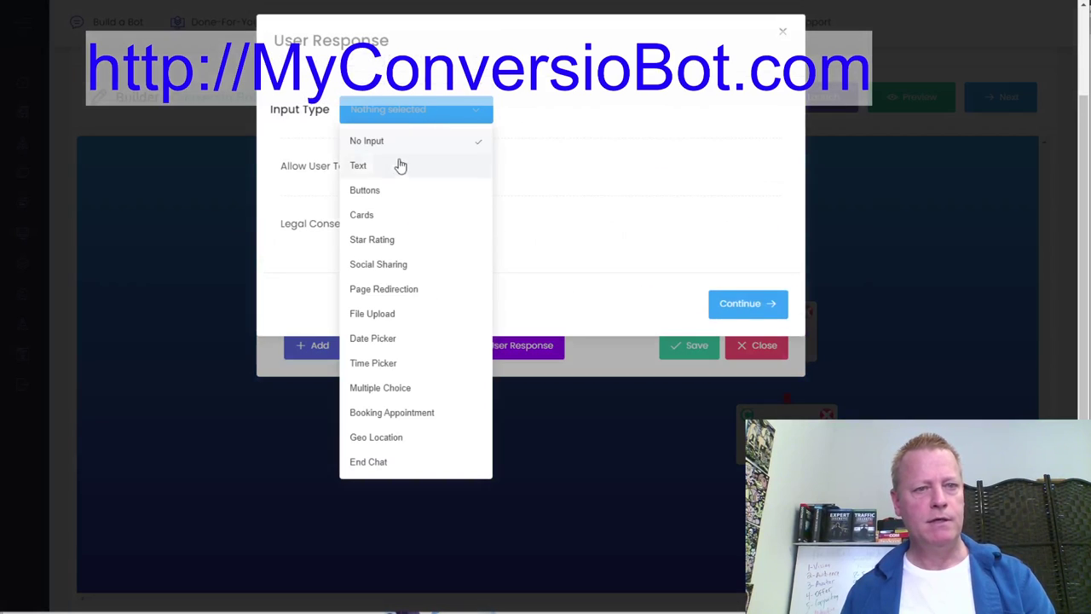
pyautogui.click(375, 192)
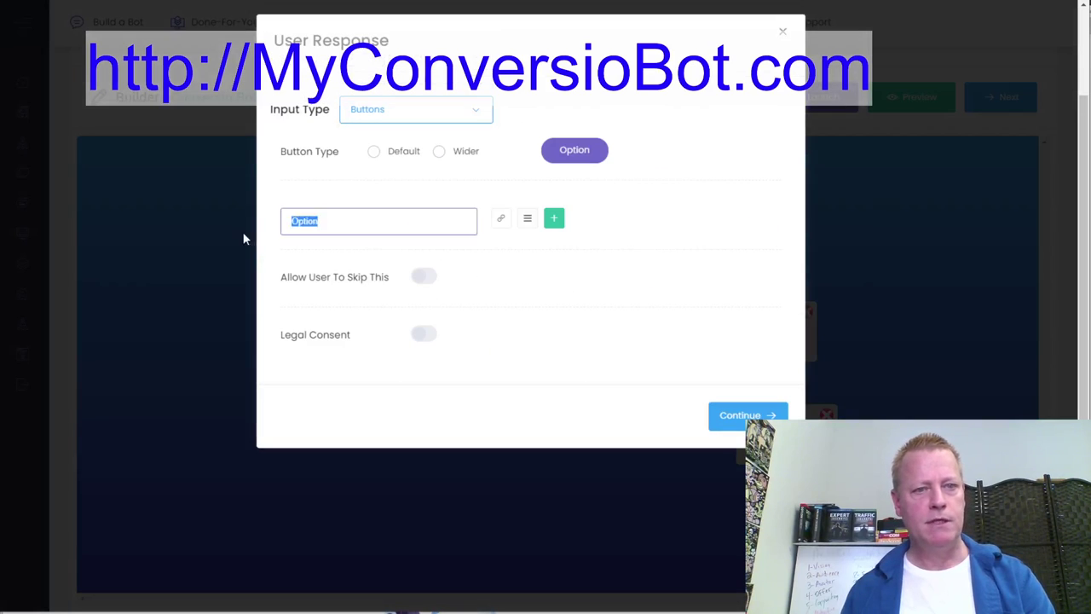
pyautogui.write('Continue')
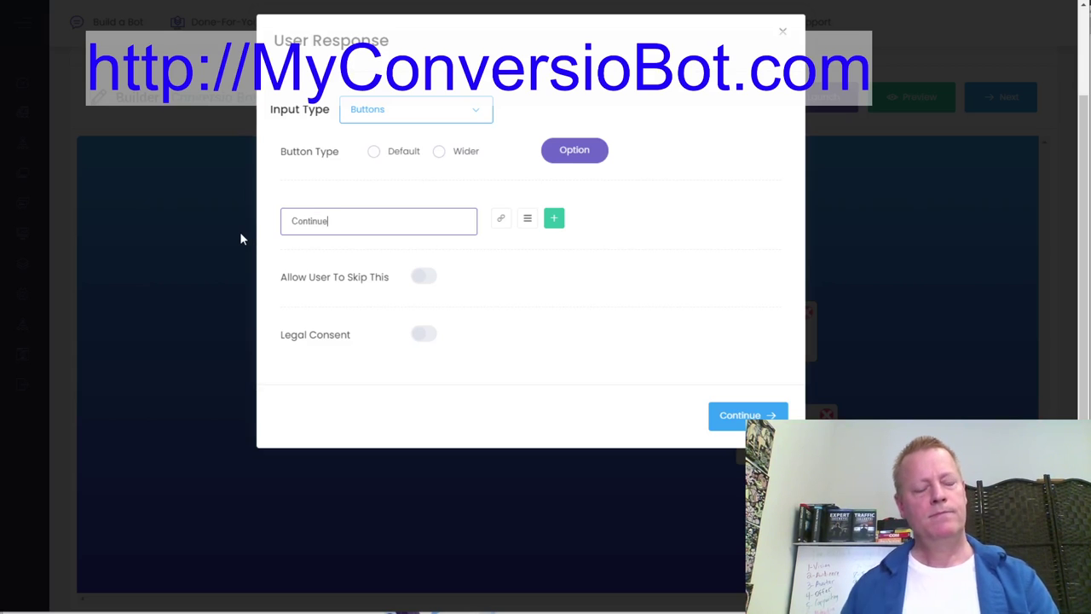
pyautogui.click(742, 415)
pyautogui.click(697, 348)
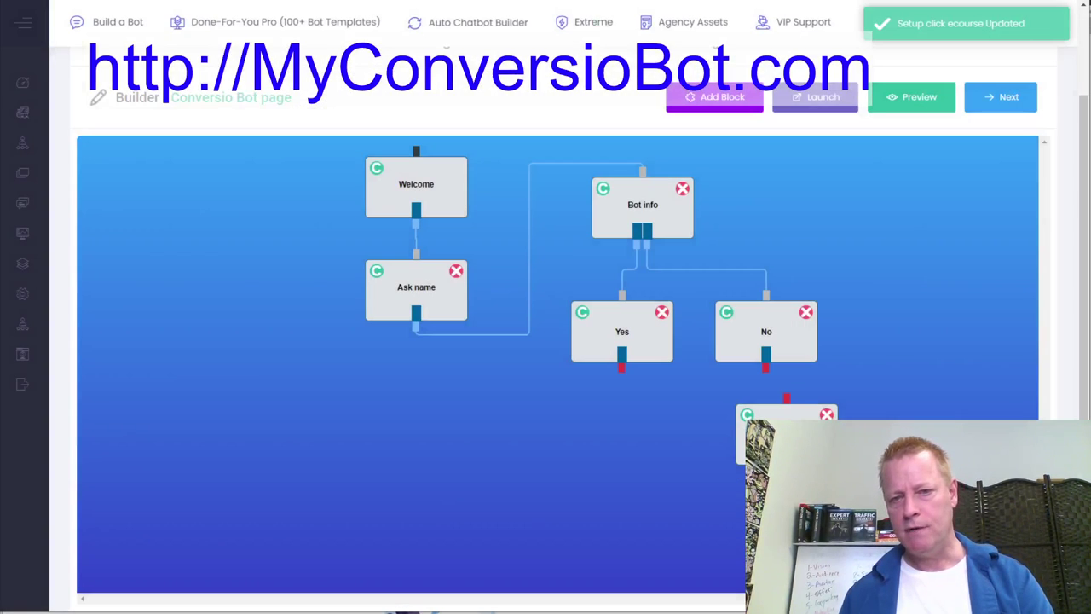
# Connect the No block's output to the Setup click ecourse block and move the Yes block lower and further left.
pyautogui.moveTo(777, 383); pyautogui.dragTo(786, 401)
pyautogui.moveTo(632, 357); pyautogui.dragTo(594, 415)
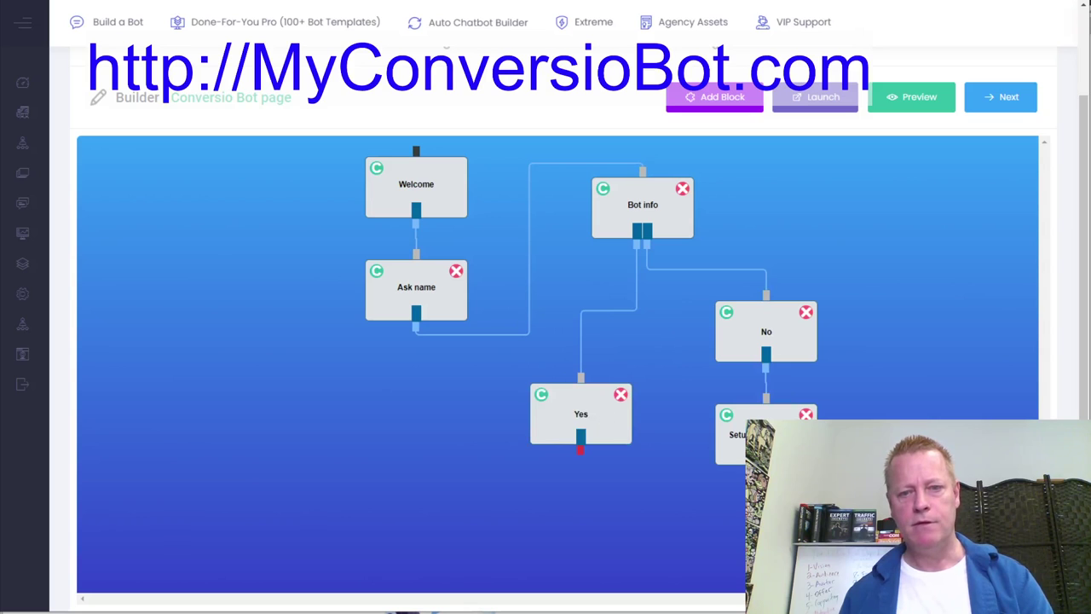
# Review the Yes block's messages and save the block.
pyautogui.click(573, 419)
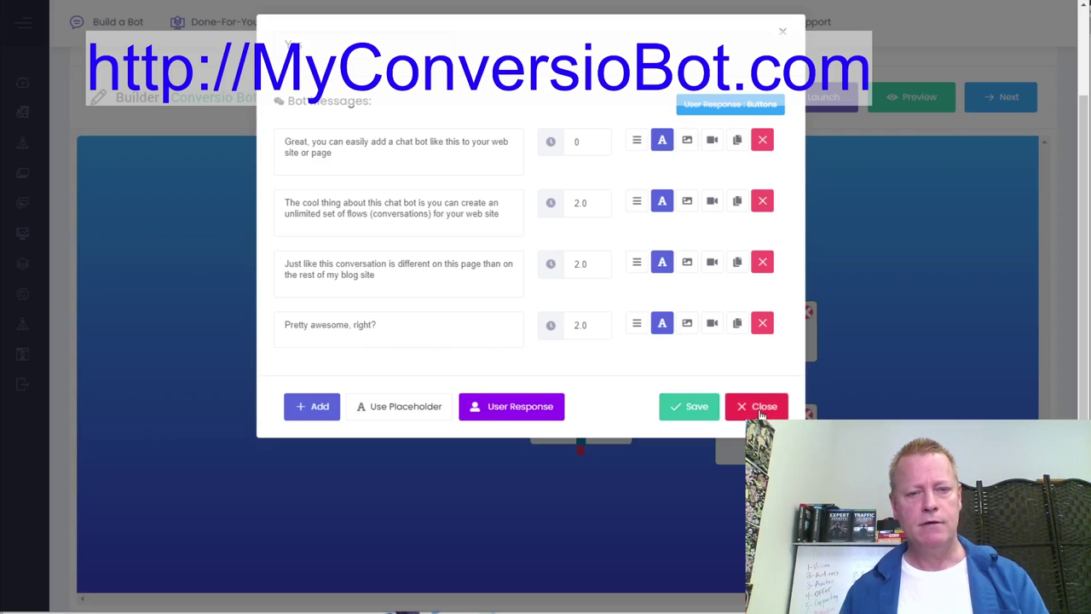
pyautogui.click(695, 410)
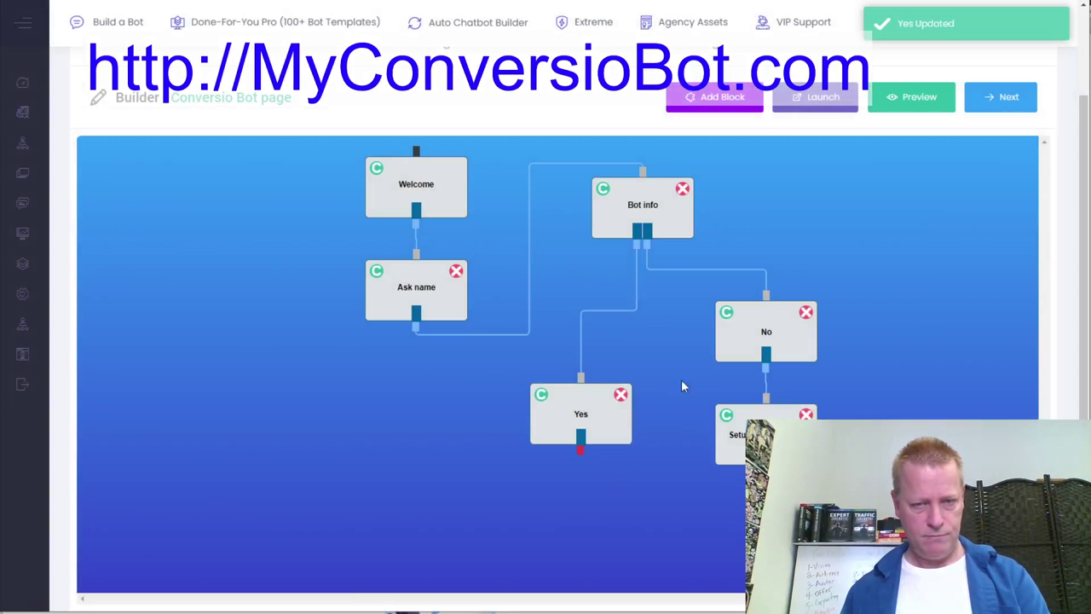
# Add a new block directly below the Yes block and name it "Get chat bot".
pyautogui.click(739, 99)
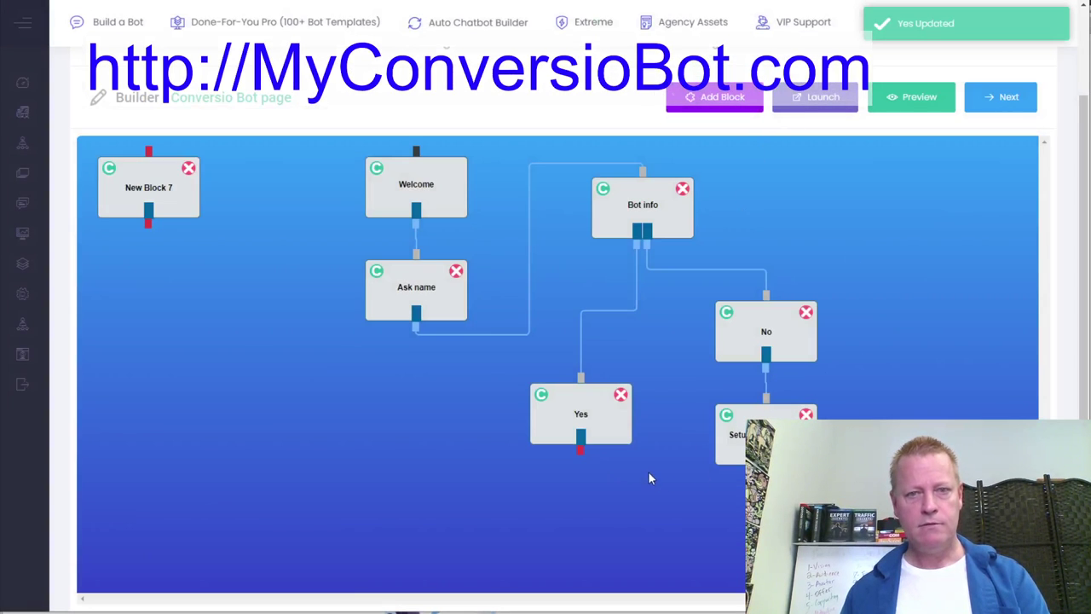
pyautogui.moveTo(150, 191); pyautogui.dragTo(593, 512)
pyautogui.doubleClick(592, 512)
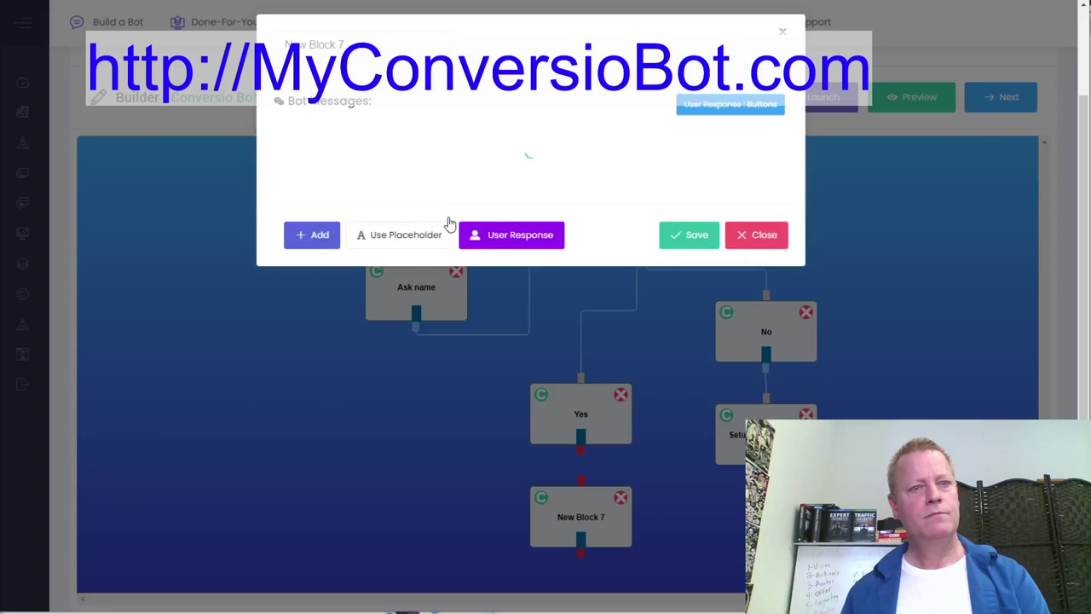
pyautogui.moveTo(356, 43); pyautogui.dragTo(275, 51)
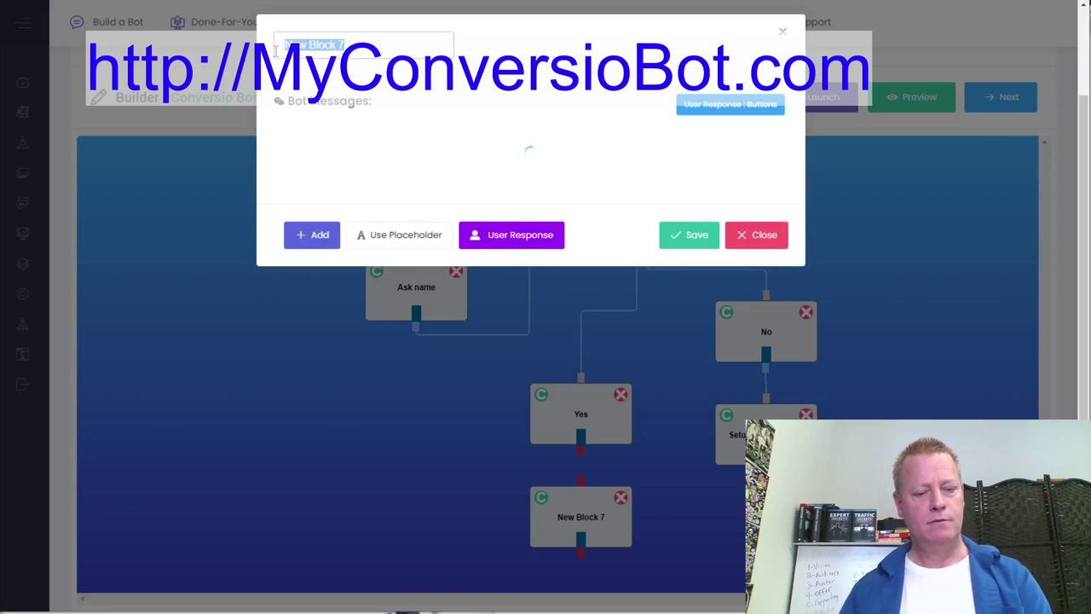
pyautogui.write('Got')
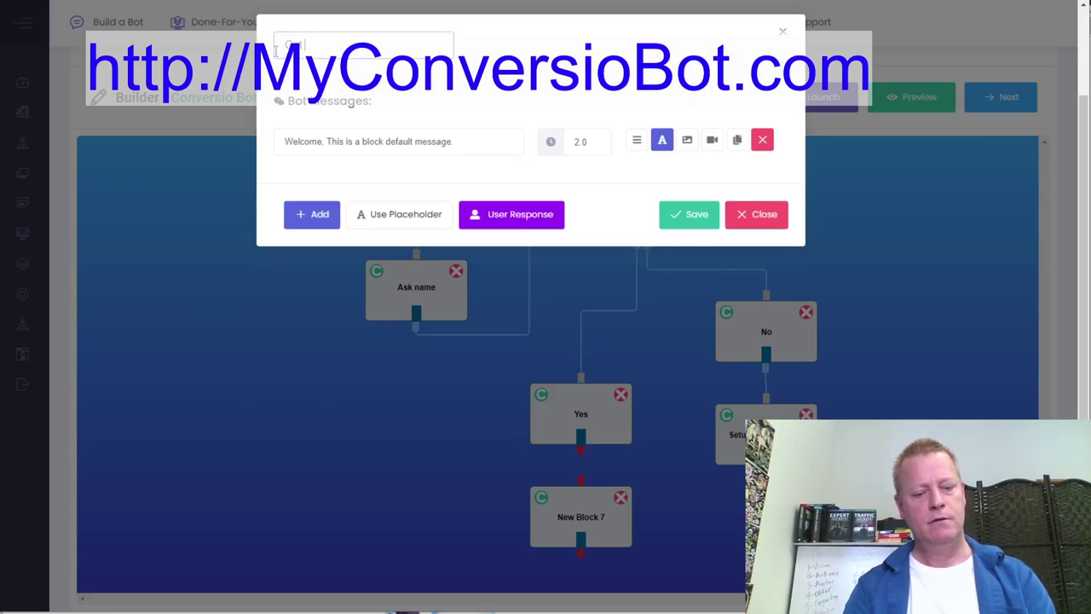
pyautogui.write(' bhat bot')
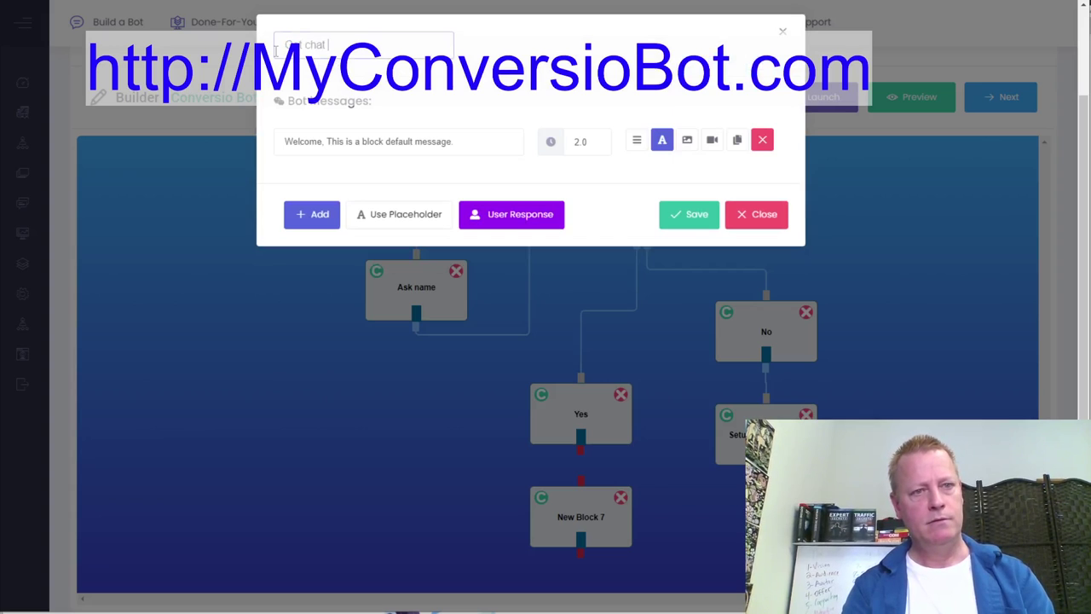
pyautogui.moveTo(455, 142); pyautogui.dragTo(157, 175)
pyautogui.write('Go')
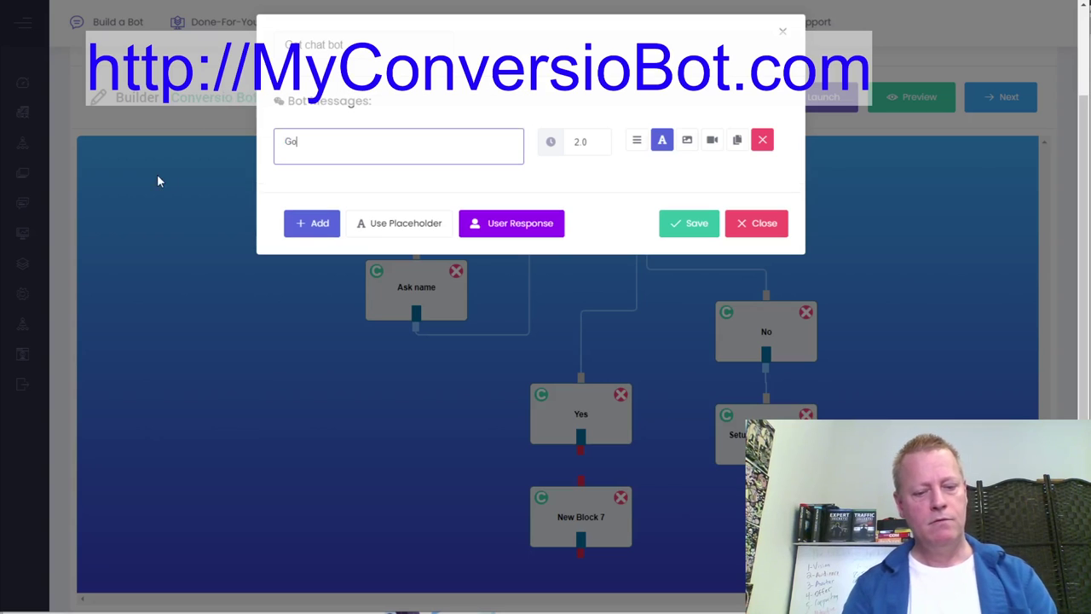
pyautogui.write(' to http://info.My')
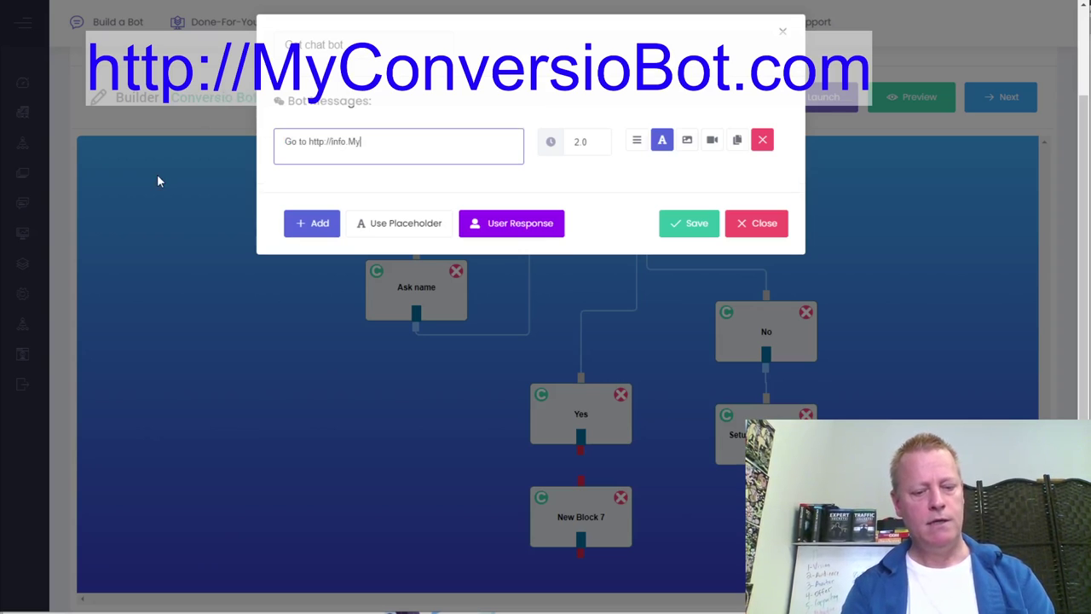
pyautogui.write('ConversioBot.com to get your l')
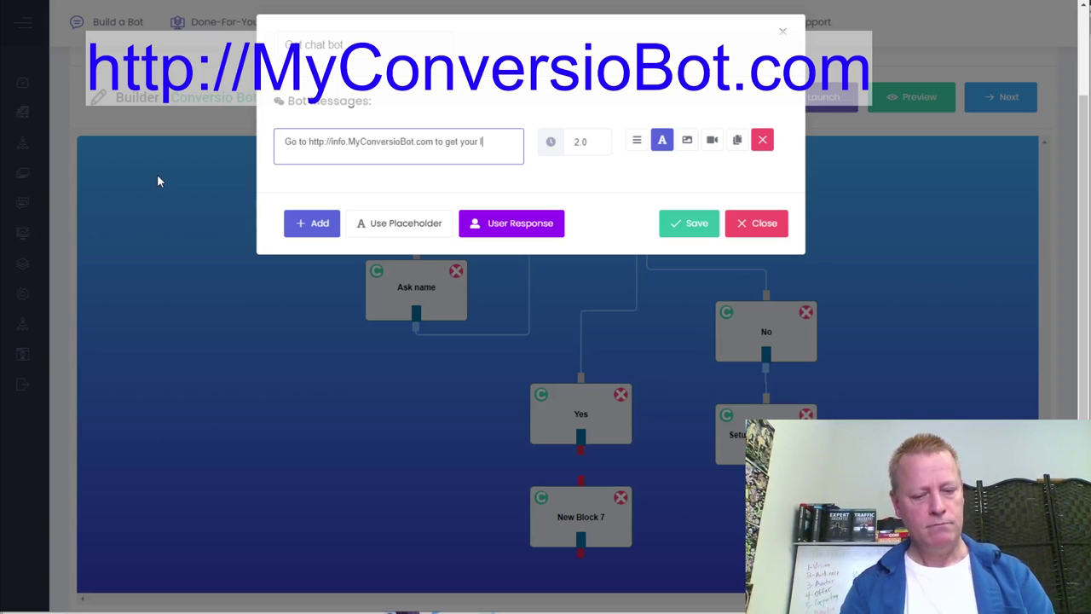
pyautogui.write('ifetime deal')
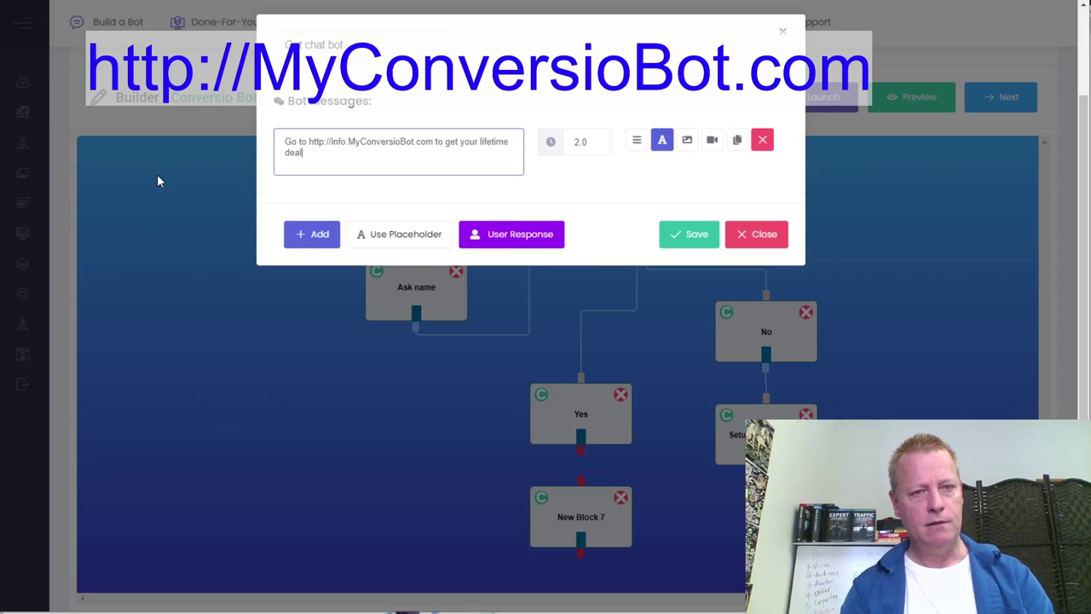
pyautogui.write(' on the chat bot')
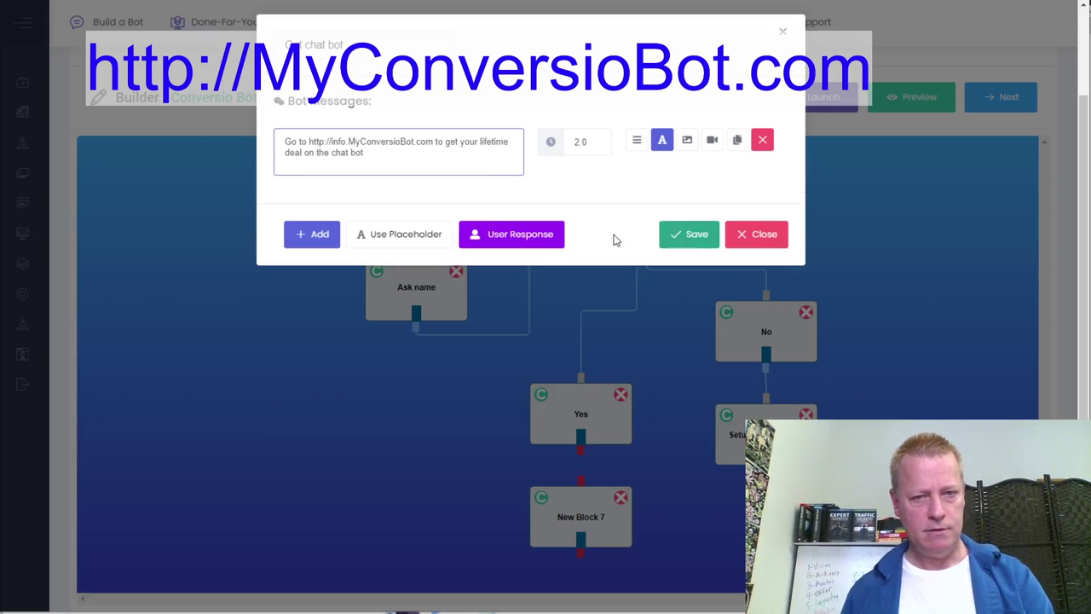
# Add a second message reading "Click continue when you are done".
pyautogui.click(320, 235)
pyautogui.click(357, 207)
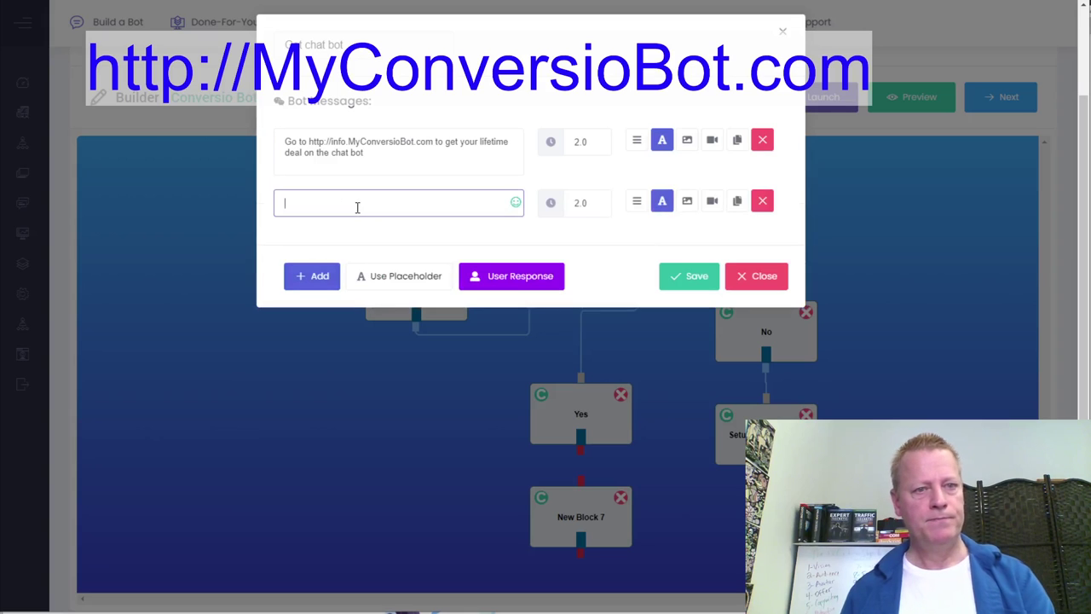
pyautogui.write('Click continue when you are done')
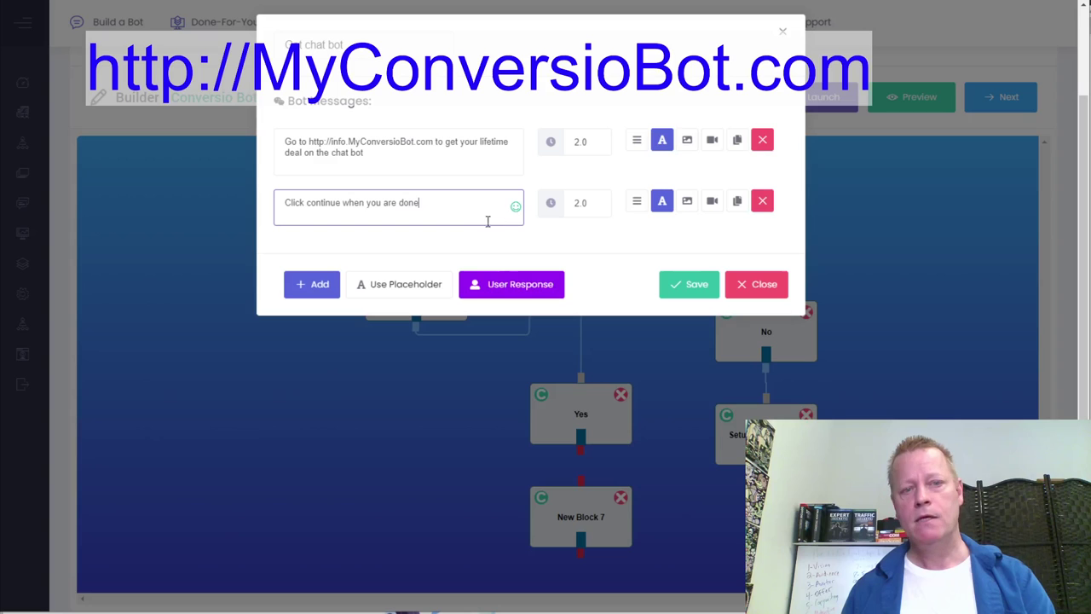
# Set the Get chat bot block's user response to Buttons with one "Continue" option and save the block.
pyautogui.click(507, 288)
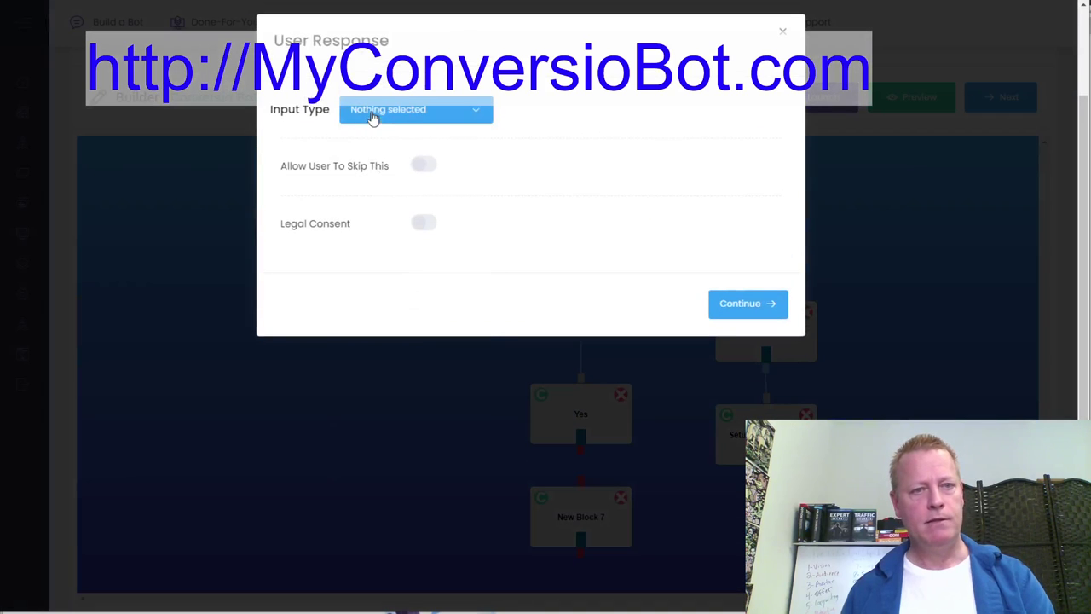
pyautogui.click(373, 118)
pyautogui.click(380, 187)
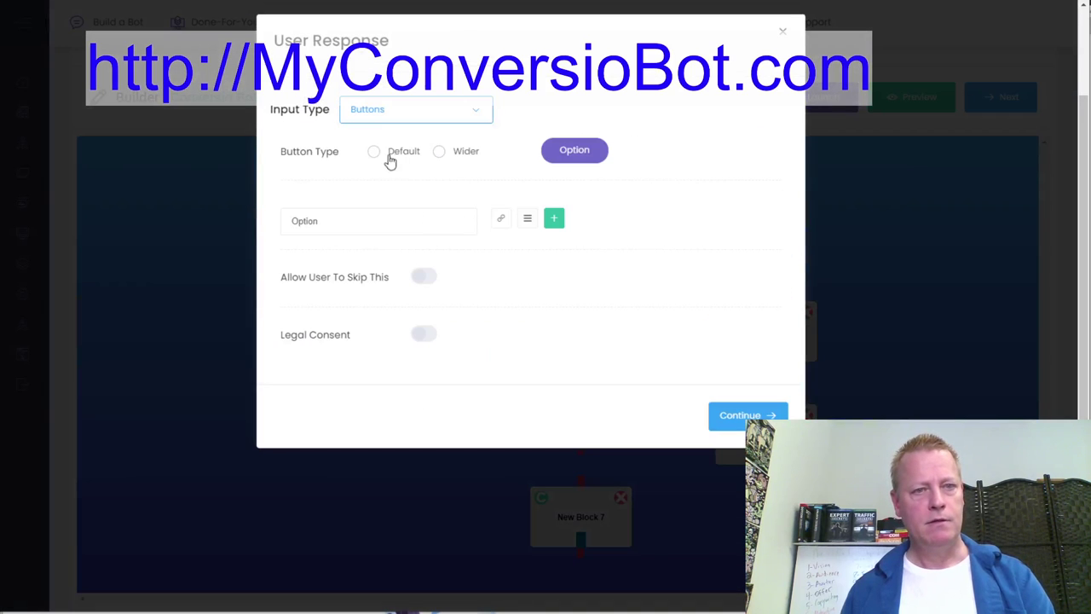
pyautogui.doubleClick(361, 221)
pyautogui.write('Continue')
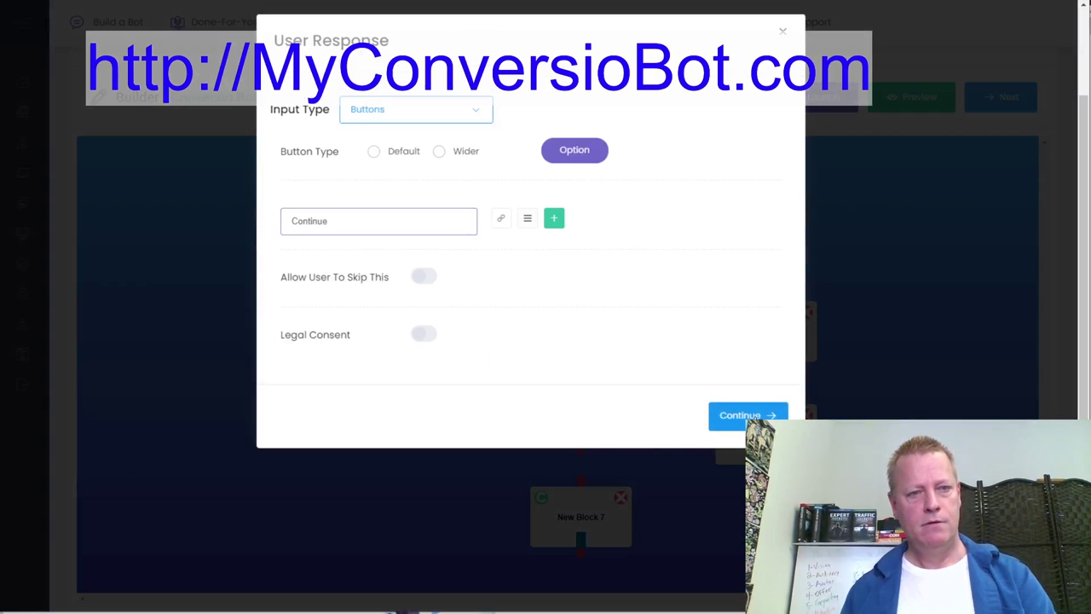
pyautogui.click(750, 415)
pyautogui.click(686, 290)
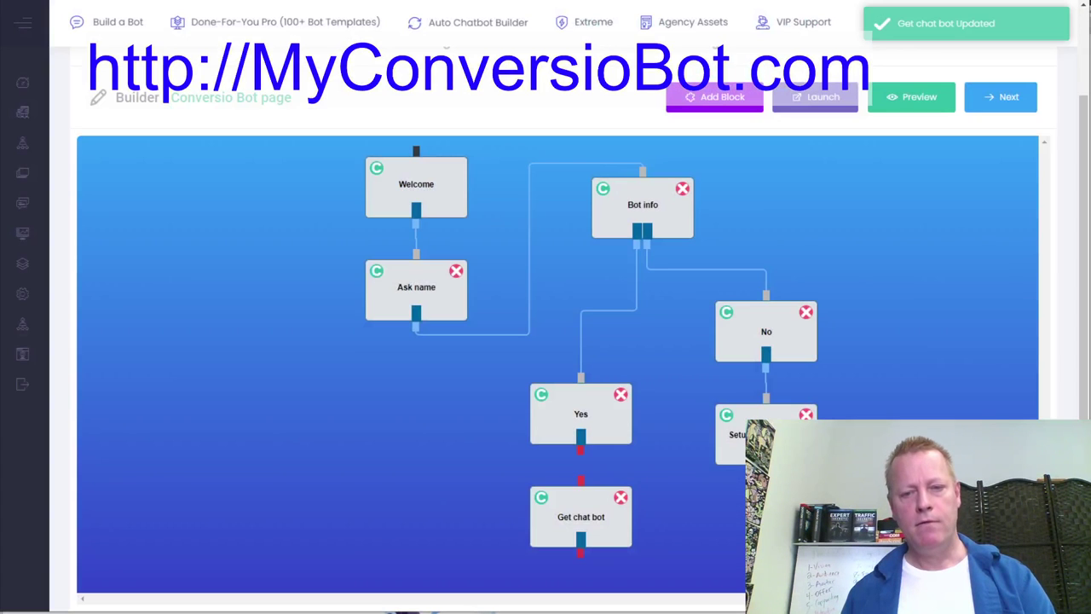
# Connect the Yes and Setup click ecourse blocks to Get chat bot and reposition the Get chat bot, No and Setup click ecourse blocks.
pyautogui.moveTo(765, 460); pyautogui.dragTo(590, 482)
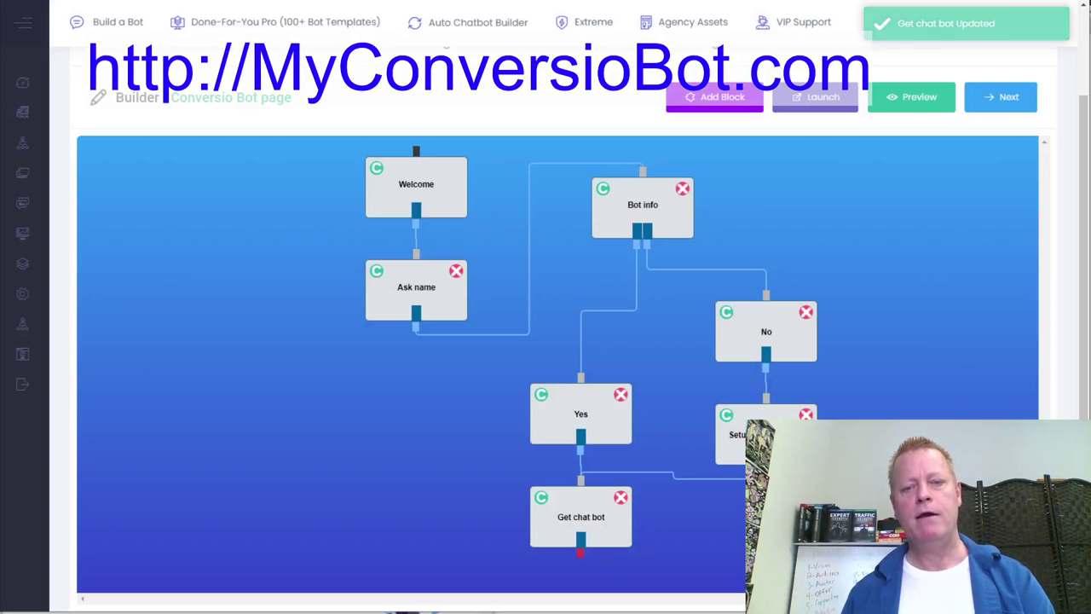
pyautogui.moveTo(617, 525); pyautogui.dragTo(715, 544)
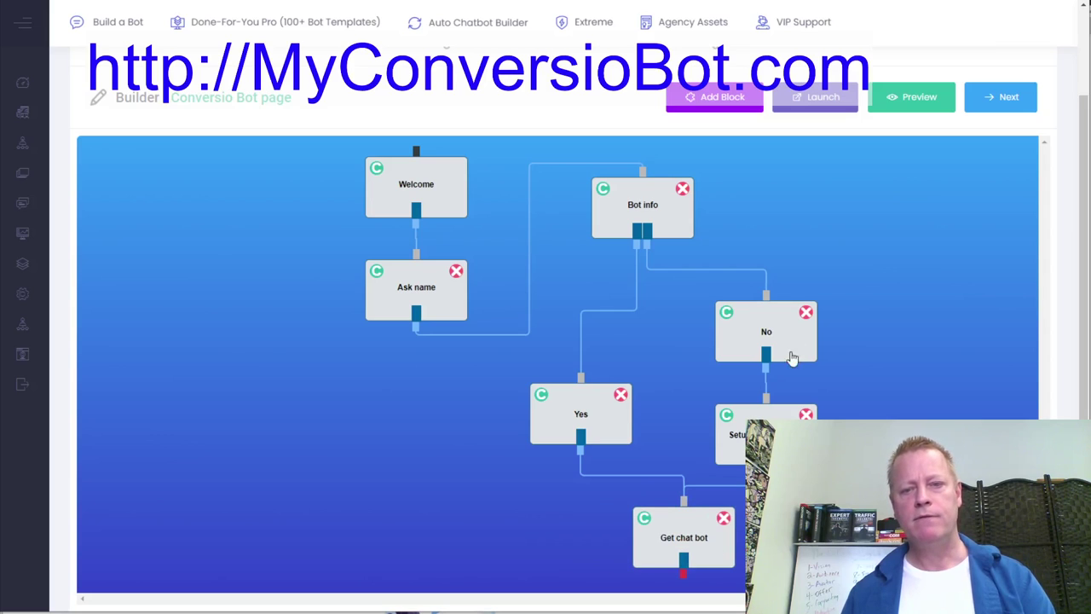
pyautogui.moveTo(792, 358); pyautogui.dragTo(788, 326)
pyautogui.moveTo(775, 428); pyautogui.dragTo(775, 408)
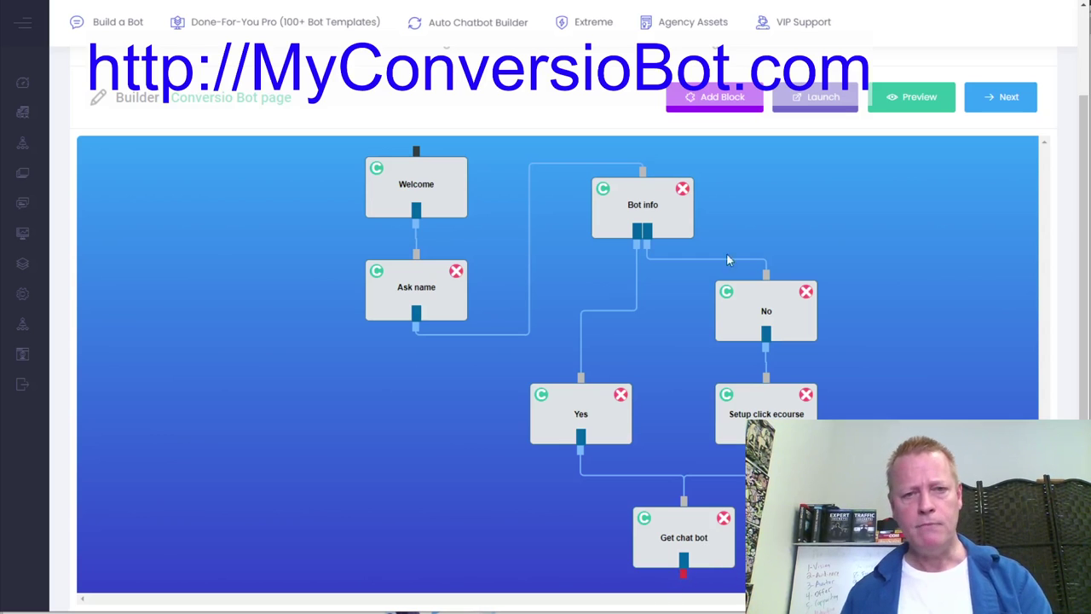
# Add another new block and place it below the Get chat bot block.
pyautogui.click(724, 99)
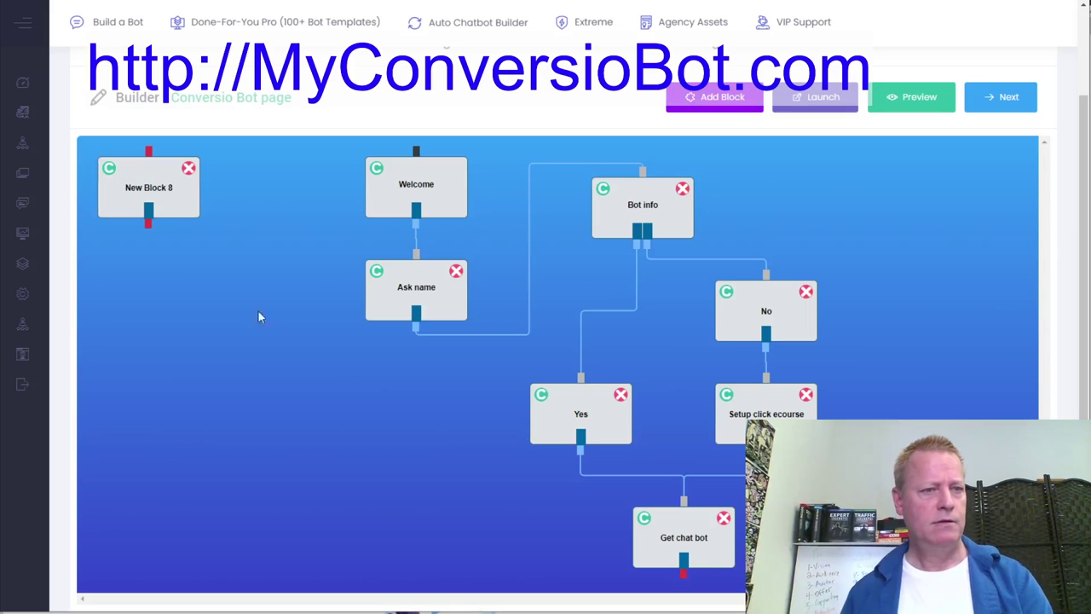
pyautogui.moveTo(178, 203); pyautogui.dragTo(716, 565)
pyautogui.scroll(1, 587, 256)
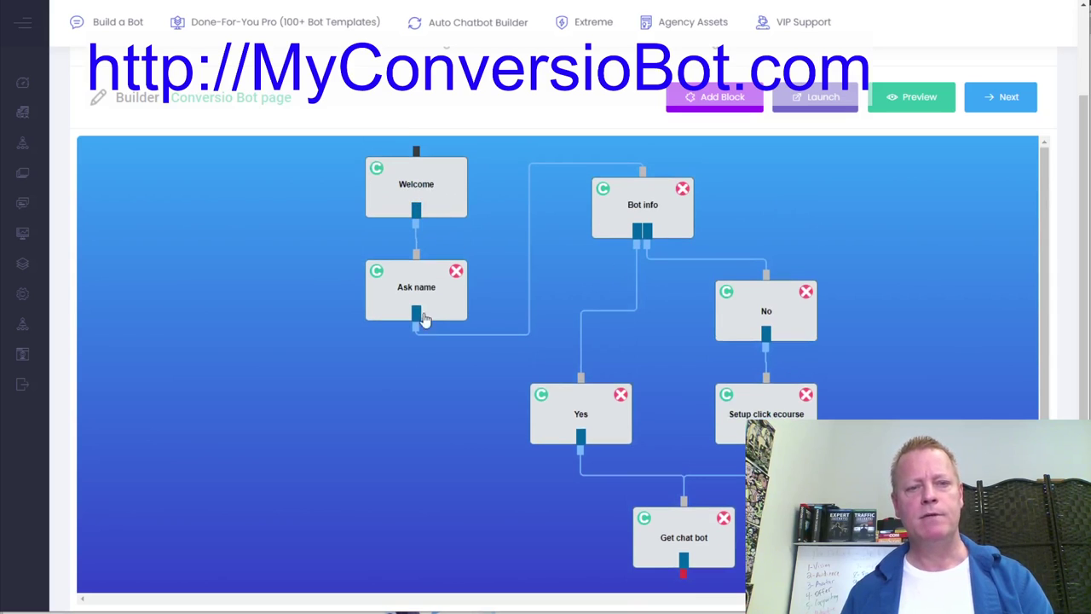
# Line up the Welcome, Ask name and Bot info blocks side by side in the flow's first row.
pyautogui.moveTo(431, 185); pyautogui.dragTo(229, 186)
pyautogui.moveTo(456, 290); pyautogui.dragTo(390, 190)
pyautogui.moveTo(607, 209); pyautogui.dragTo(461, 189)
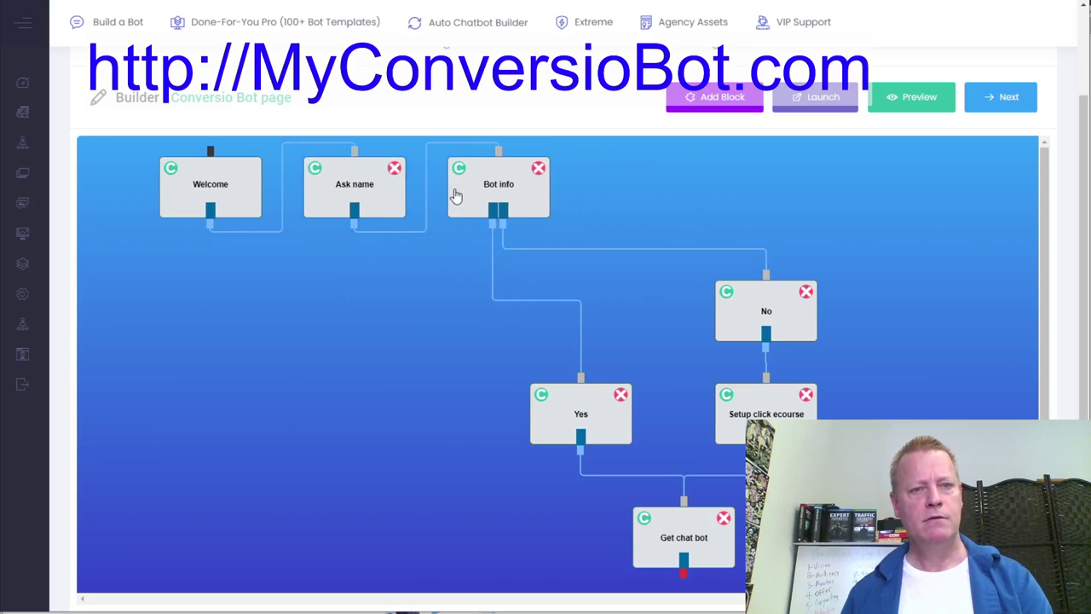
# Arrange the Yes, No and Setup click ecourse blocks in a second row with Get chat bot centred beneath them.
pyautogui.moveTo(555, 402); pyautogui.dragTo(381, 283)
pyautogui.moveTo(753, 305); pyautogui.dragTo(539, 290)
pyautogui.moveTo(758, 409); pyautogui.dragTo(661, 298)
pyautogui.moveTo(687, 539); pyautogui.dragTo(514, 426)
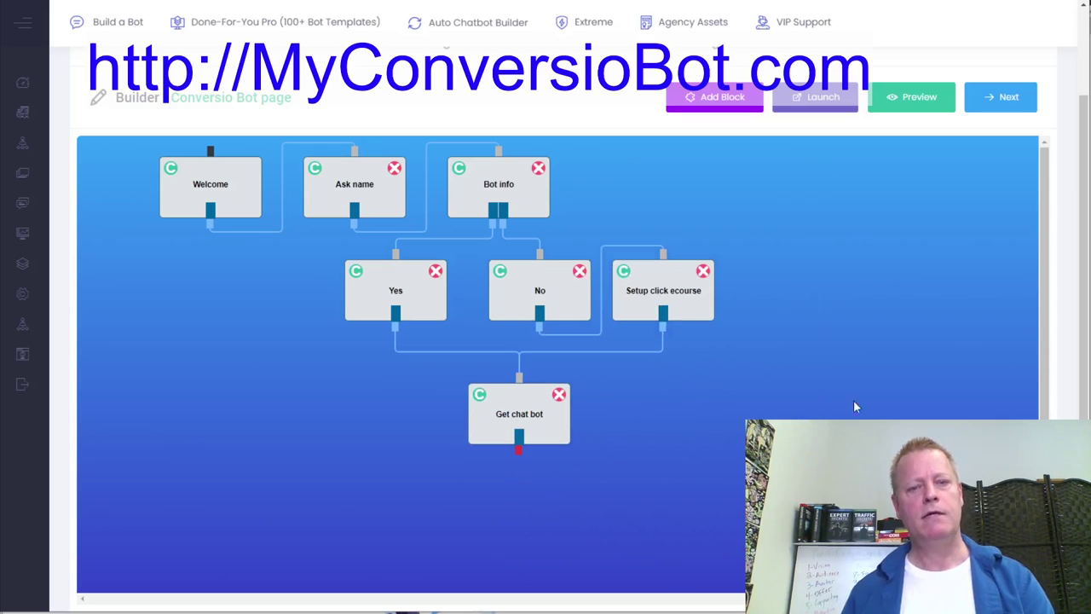
# Move the new unconnected block beside Get chat bot and rename it "Adding to your site".
pyautogui.scroll(-1, 693, 546)
pyautogui.moveTo(692, 547); pyautogui.dragTo(528, 423)
pyautogui.scroll(1, 525, 432)
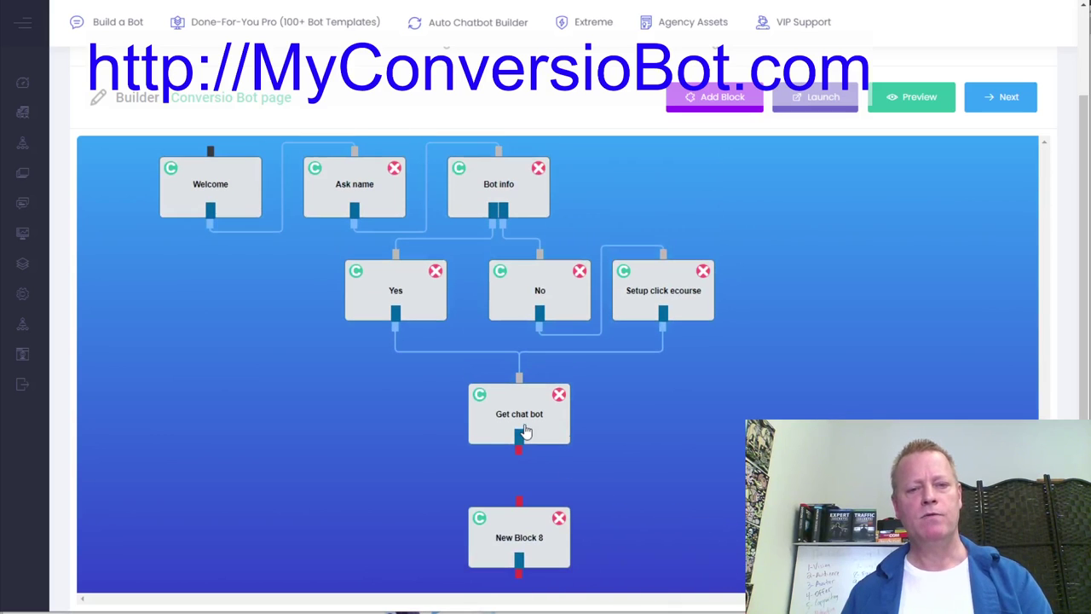
pyautogui.moveTo(525, 535); pyautogui.dragTo(665, 409)
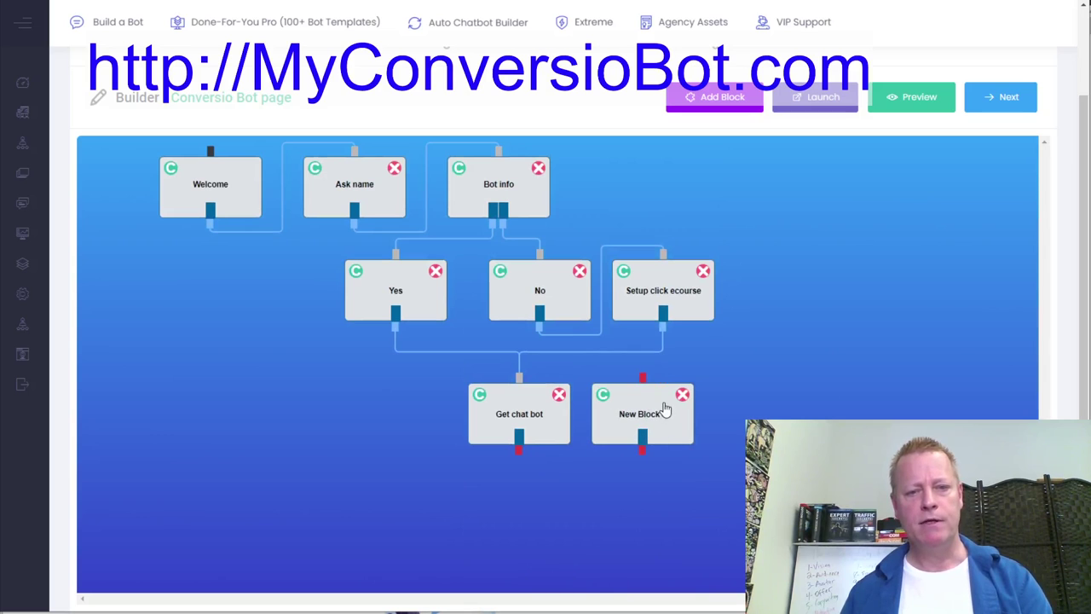
pyautogui.doubleClick(662, 412)
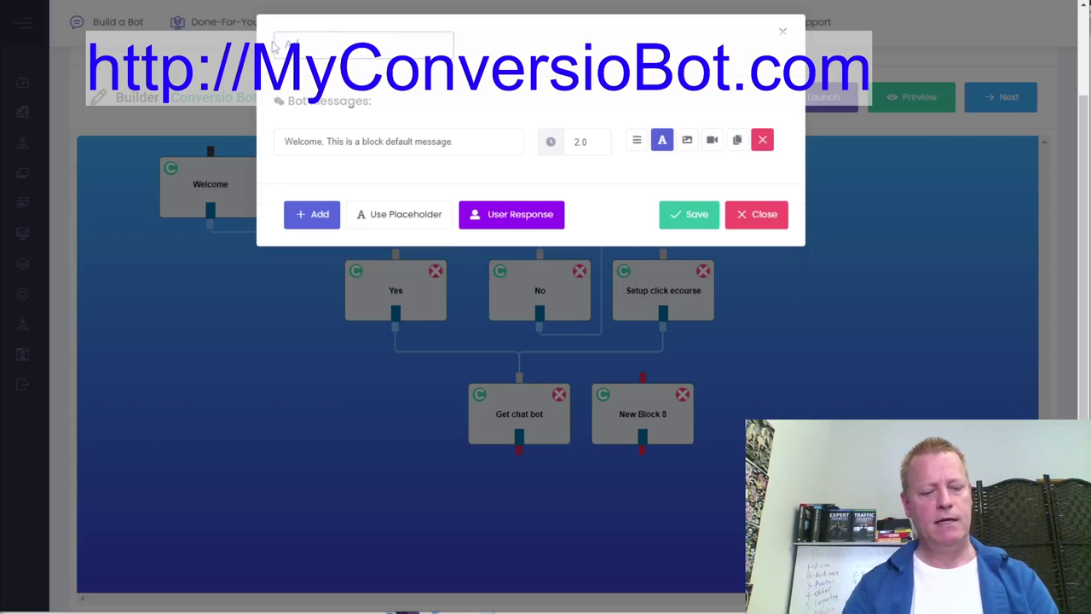
pyautogui.write('our list')
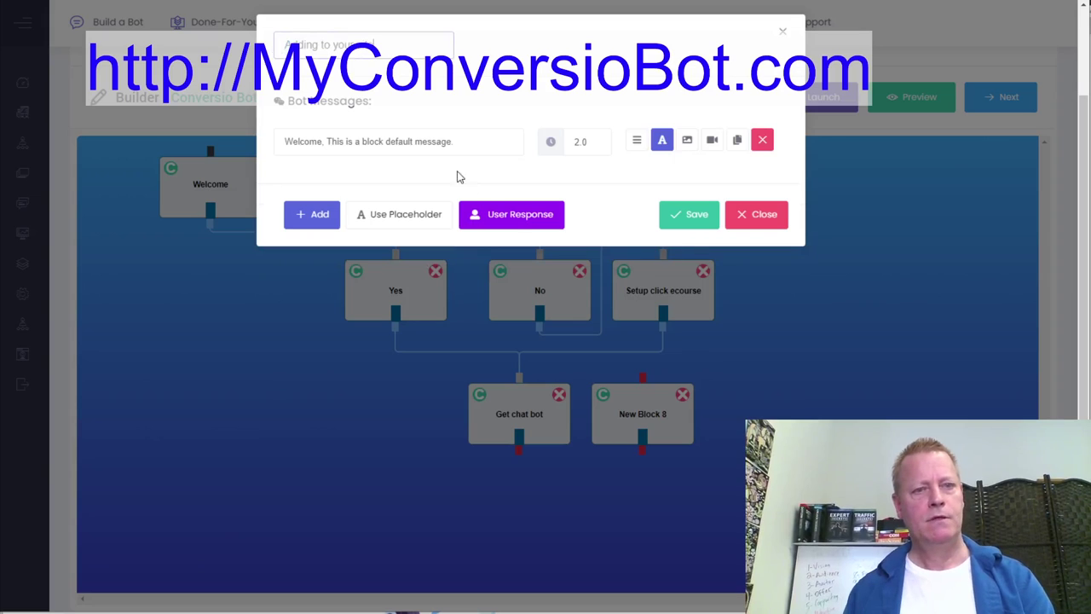
# Write the message "Once you have your account, you create your bot and find the install code and add it to the header of your site or page".
pyautogui.click(460, 144)
pyautogui.moveTo(460, 145); pyautogui.dragTo(244, 139)
pyautogui.write('Onc')
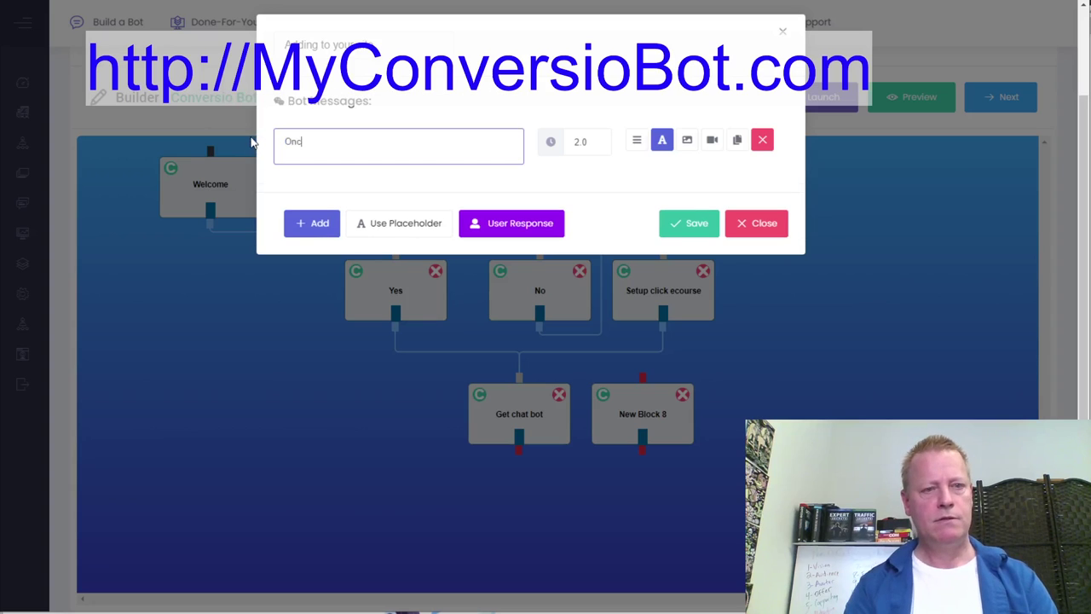
pyautogui.write('e you have your account, you create your bot ')
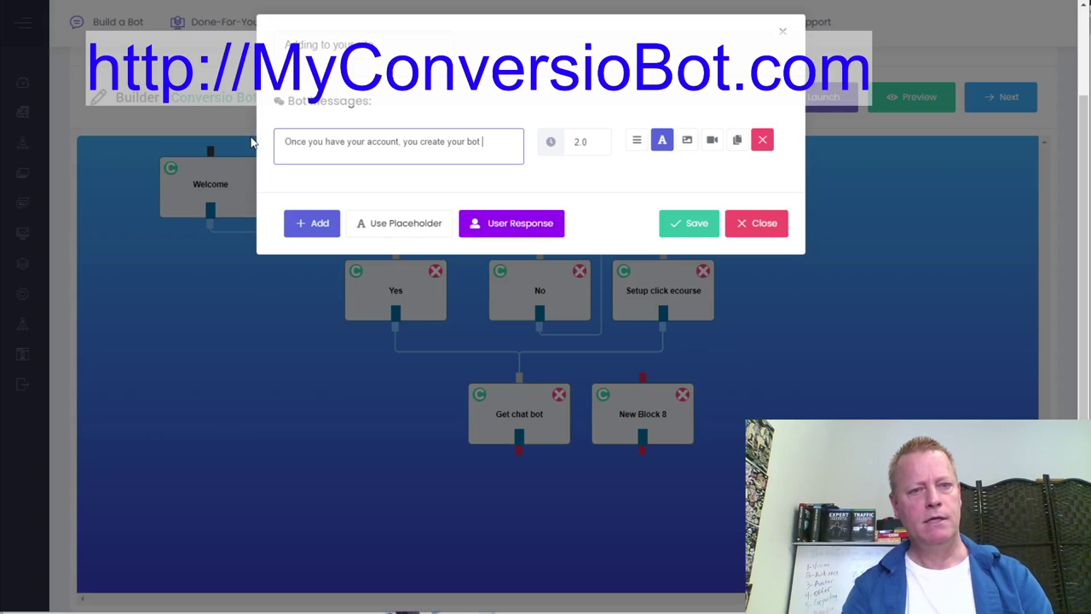
pyautogui.write('and find the ')
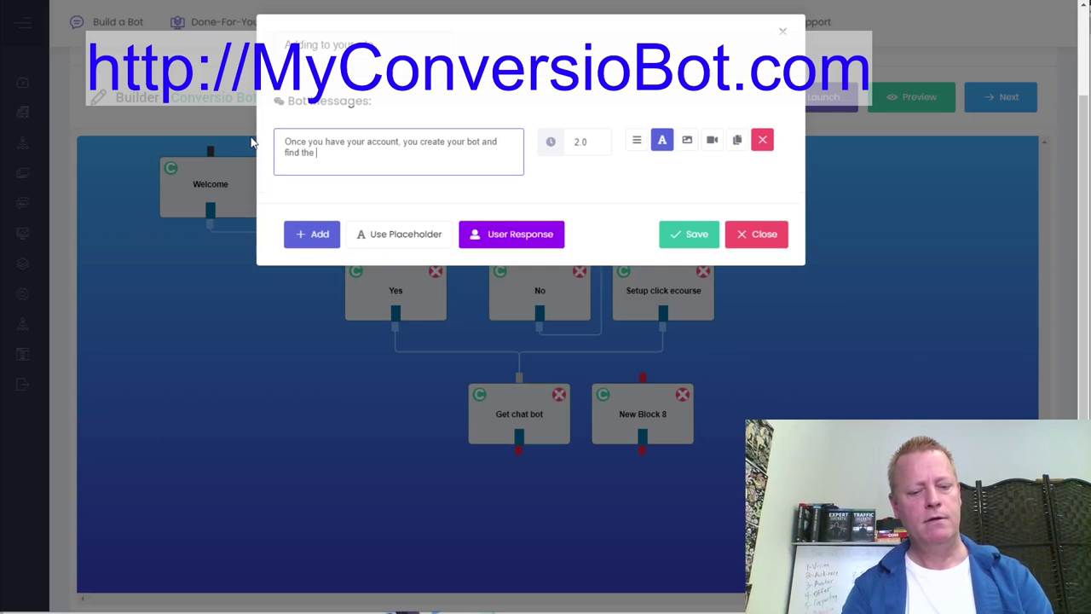
pyautogui.write('install code and ')
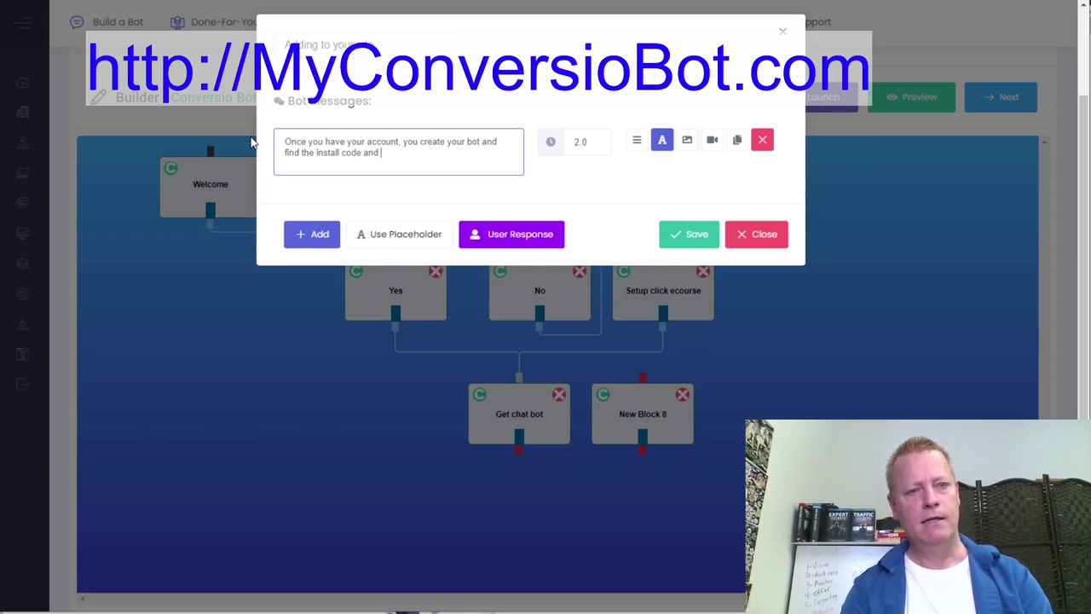
pyautogui.write('add it t')
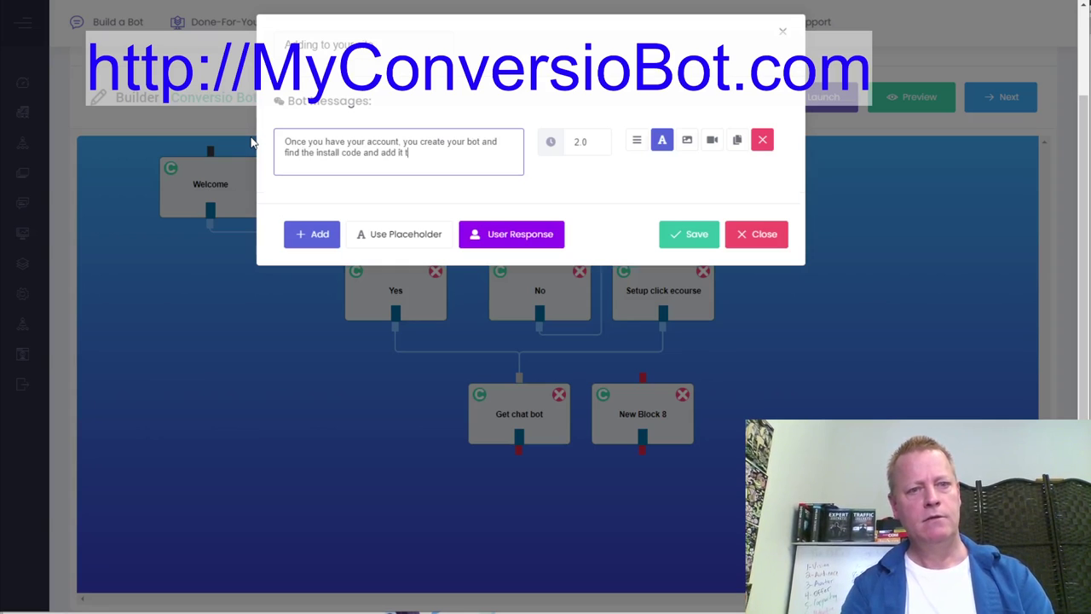
pyautogui.write('o the header ')
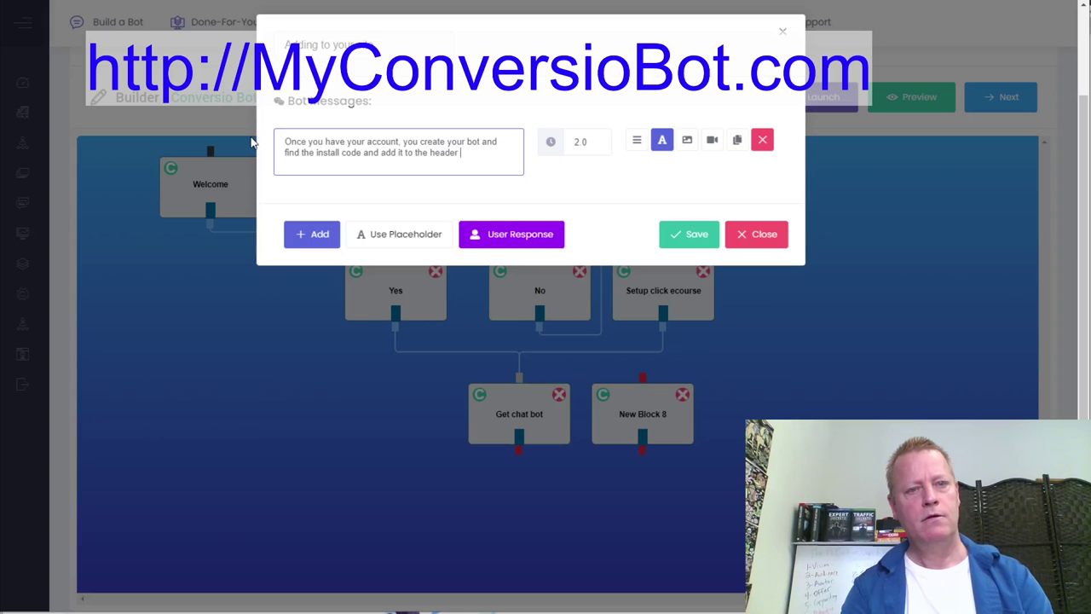
pyautogui.write('of your si')
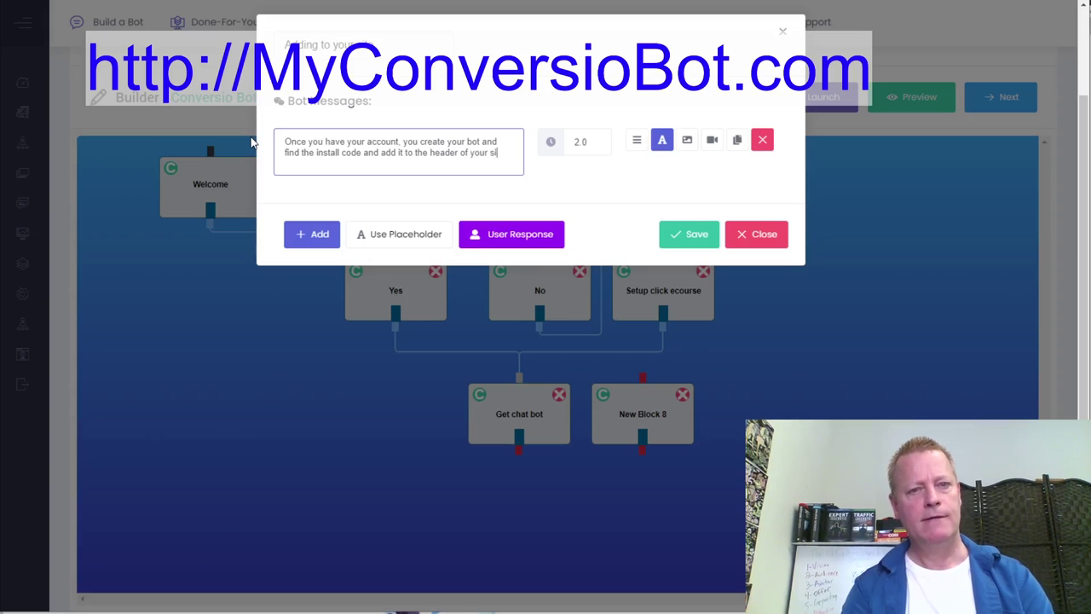
pyautogui.write('te or page')
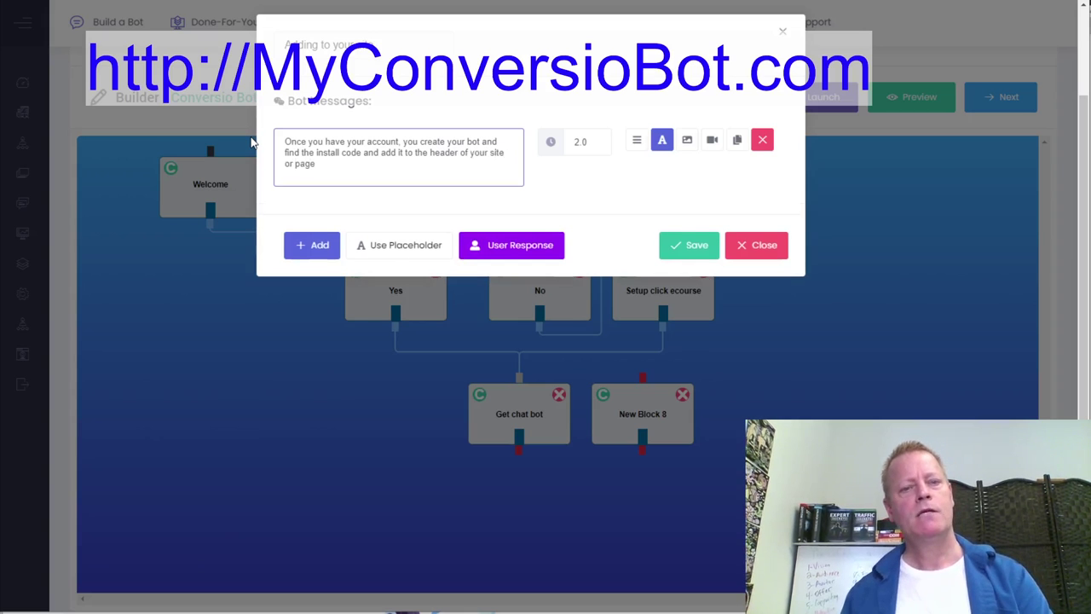
# Save the "Adding to your site" block, shift it slightly away from Get chat bot, and connect Get chat bot to it.
pyautogui.click(699, 253)
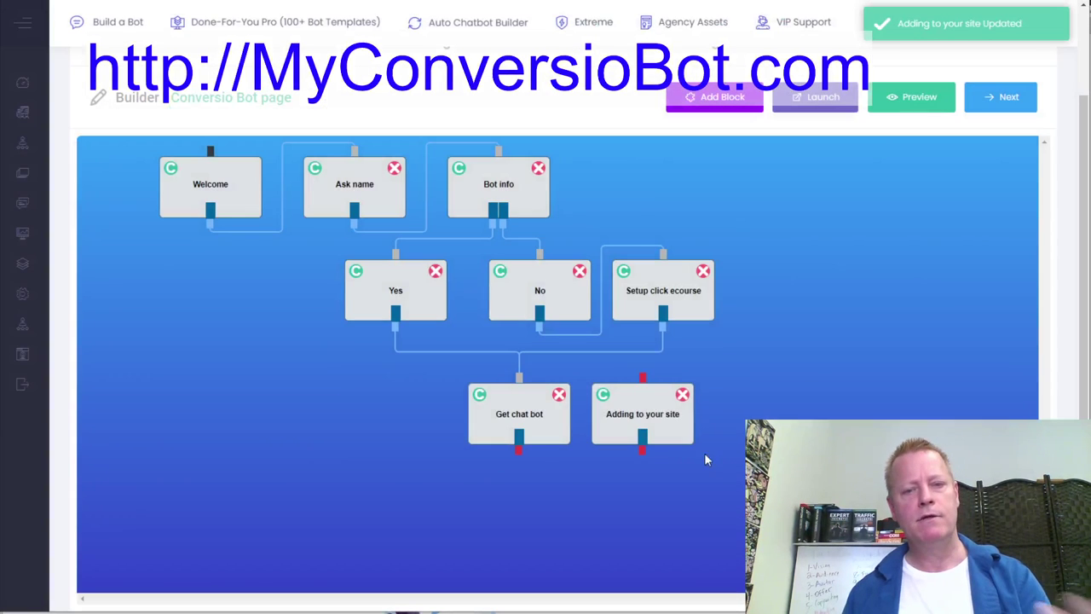
pyautogui.moveTo(660, 441); pyautogui.dragTo(699, 415)
pyautogui.moveTo(522, 454); pyautogui.dragTo(709, 424)
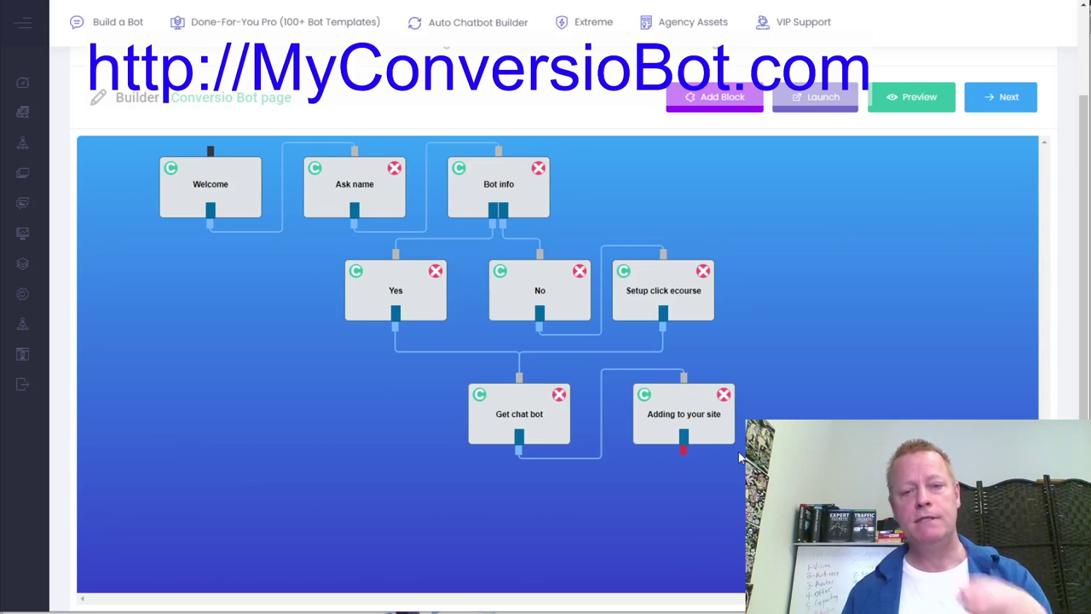
# Launch the updated Conversio Bot page bot and go to its Publish stage.
pyautogui.click(824, 104)
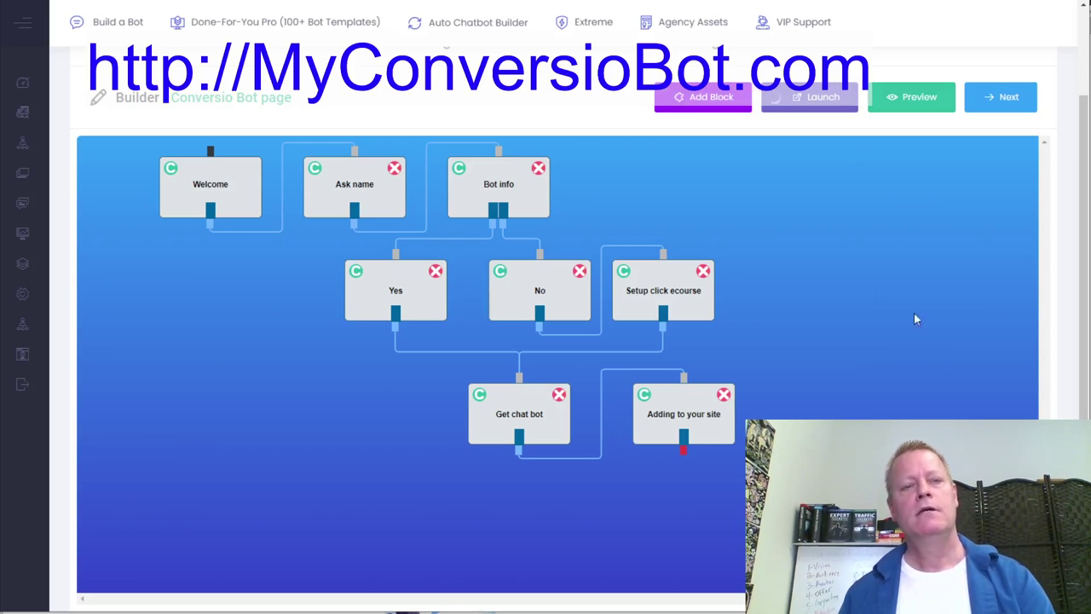
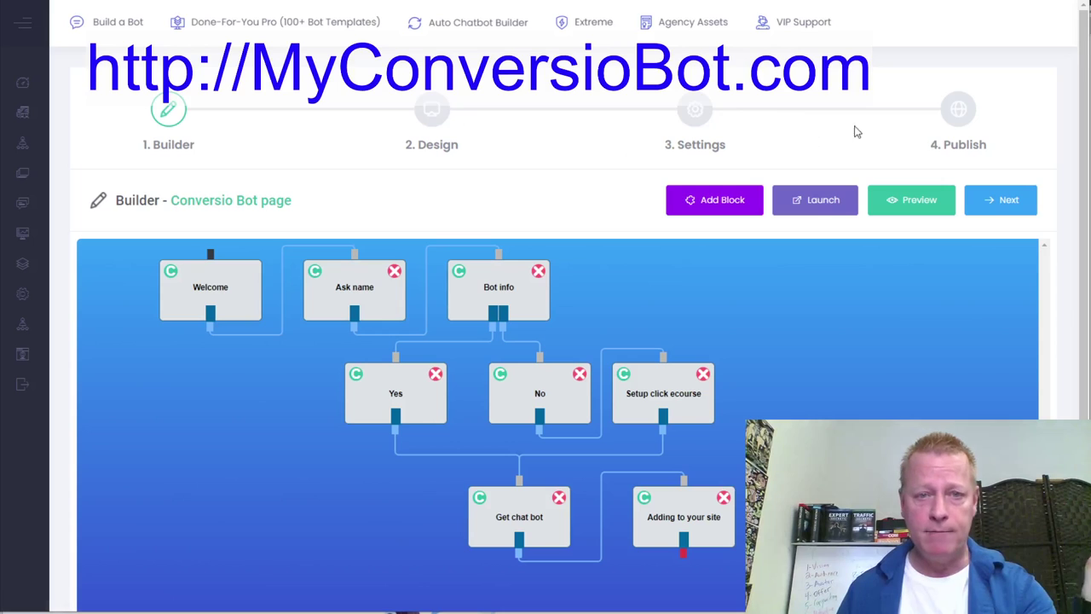
pyautogui.click(959, 110)
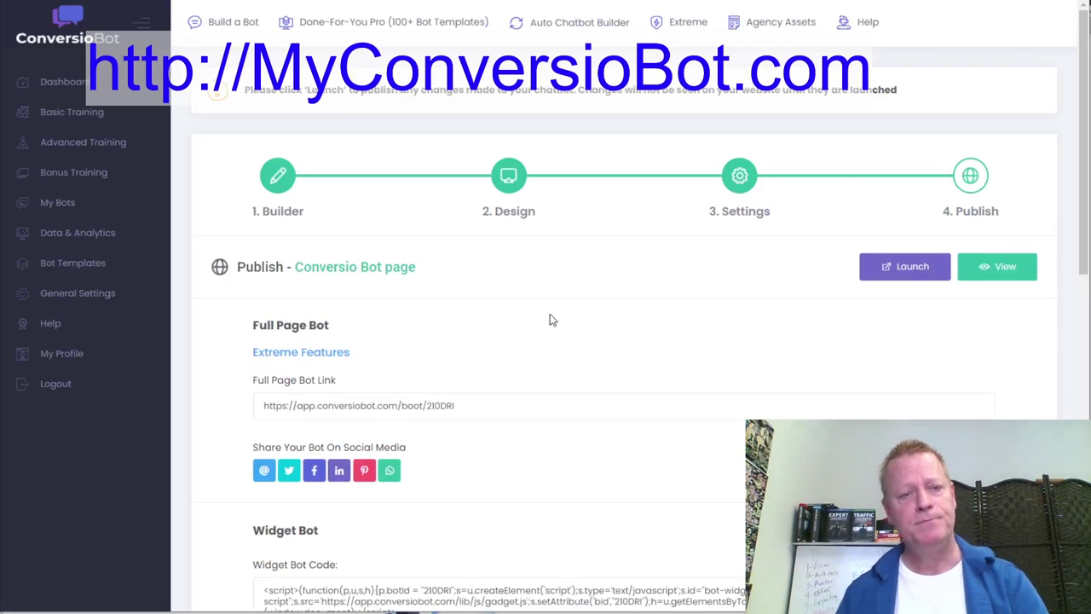
# Review the publishing options down to the WordPress plugin's Bot ID, and copy the Widget Bot code.
pyautogui.scroll(-3, 511, 298)
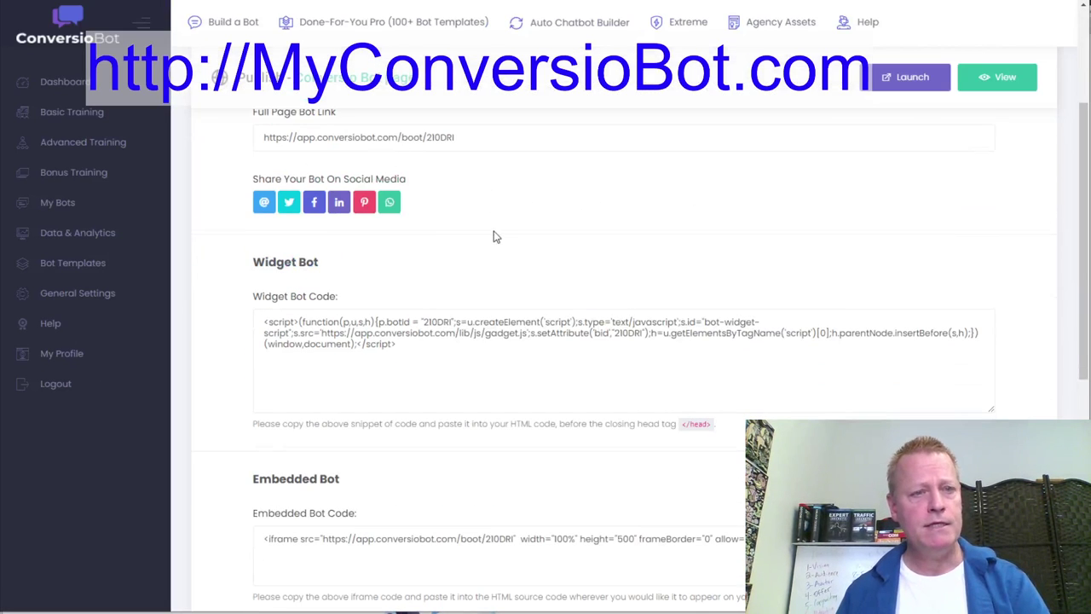
pyautogui.scroll(-4, 477, 252)
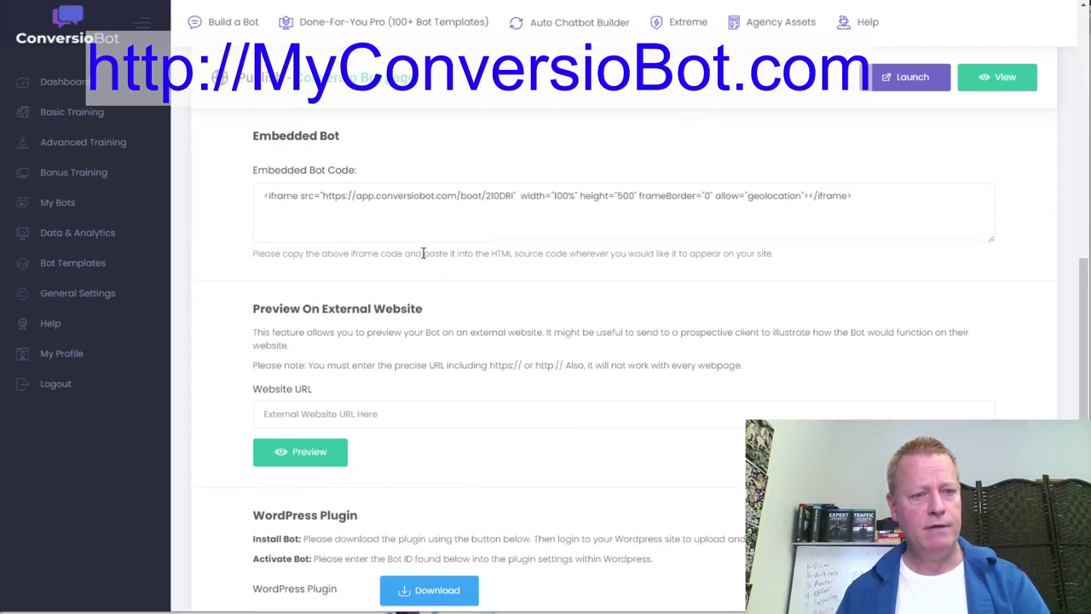
pyautogui.scroll(-2, 409, 281)
pyautogui.doubleClick(414, 496)
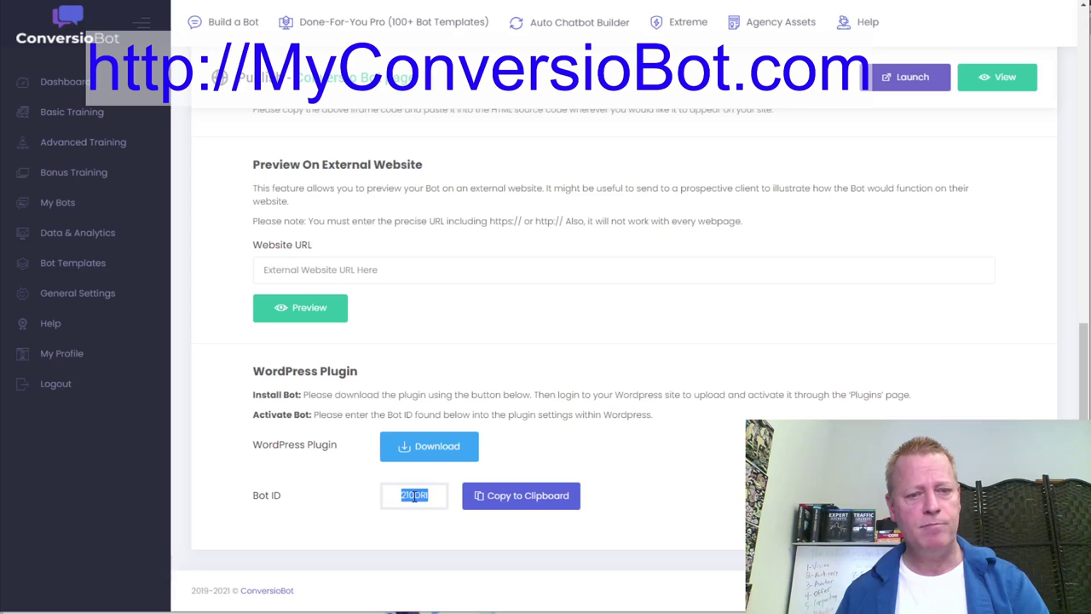
pyautogui.scroll(2, 695, 348)
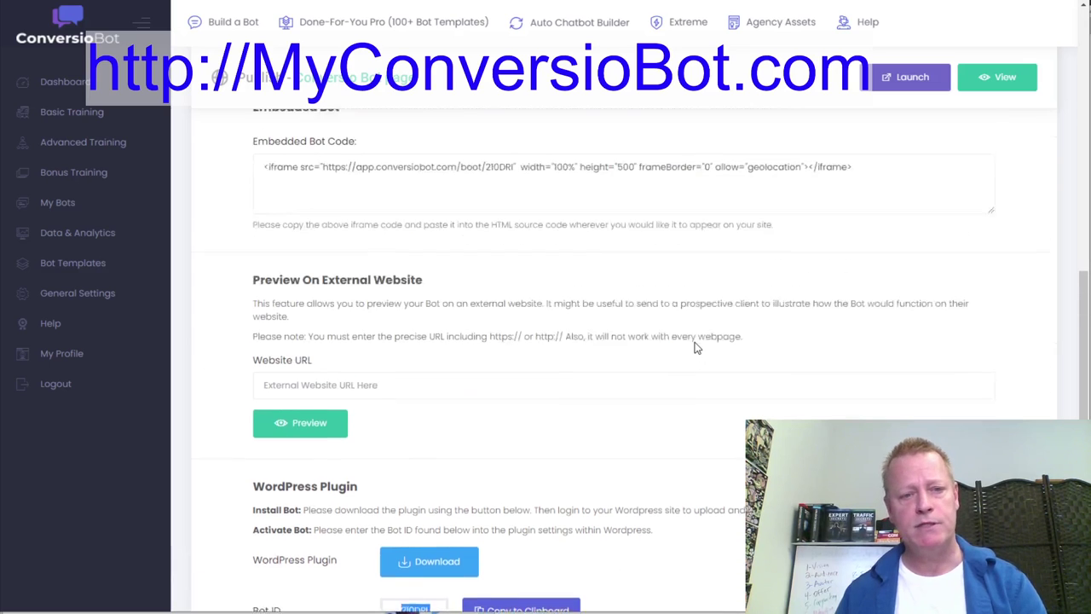
pyautogui.scroll(1, 695, 348)
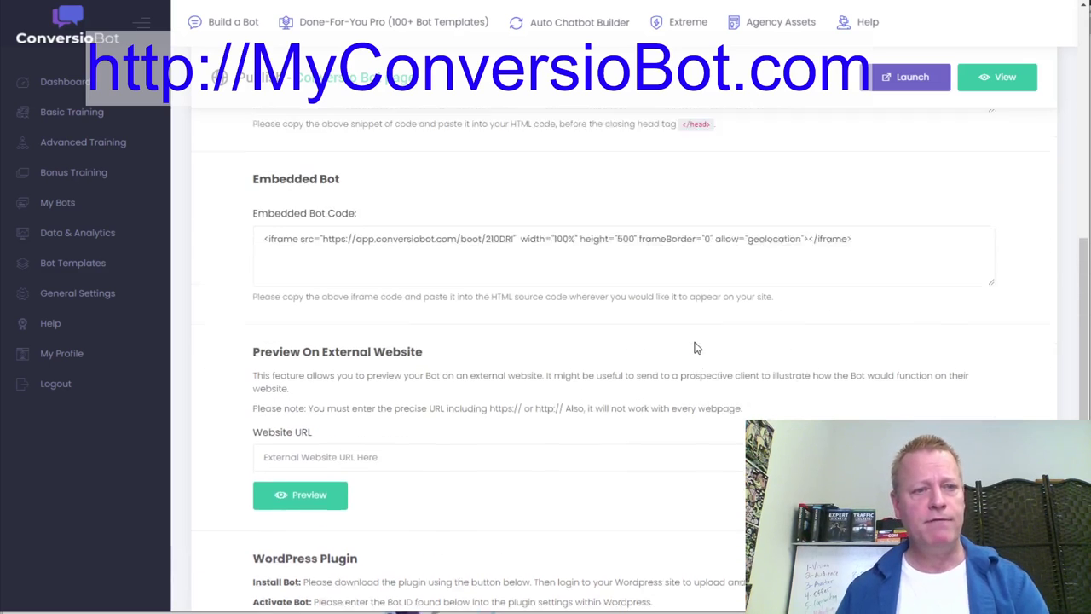
pyautogui.click(391, 260)
pyautogui.scroll(2, 468, 335)
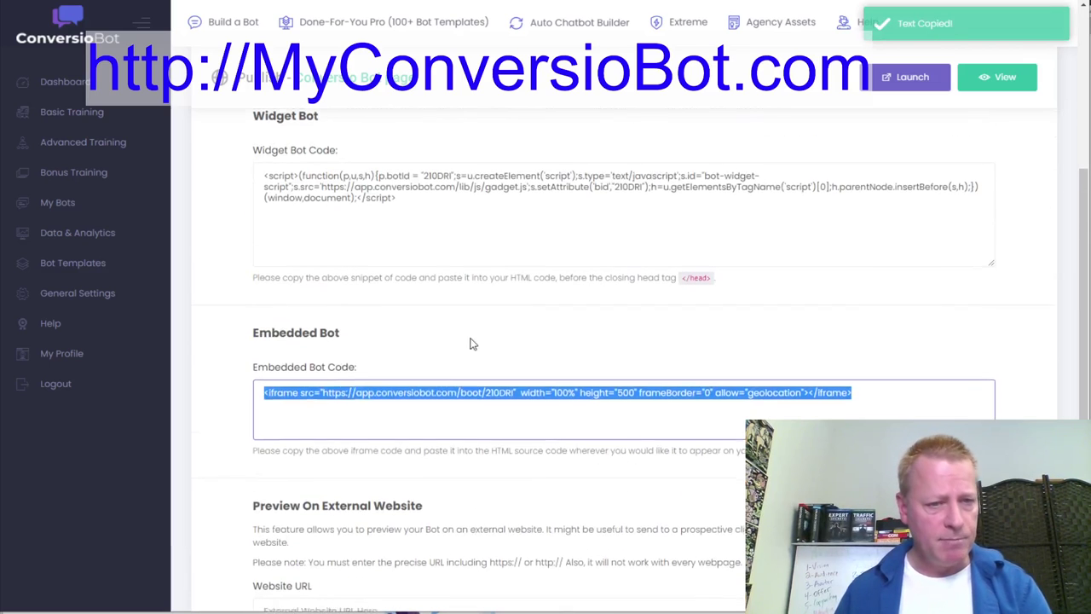
pyautogui.click(349, 219)
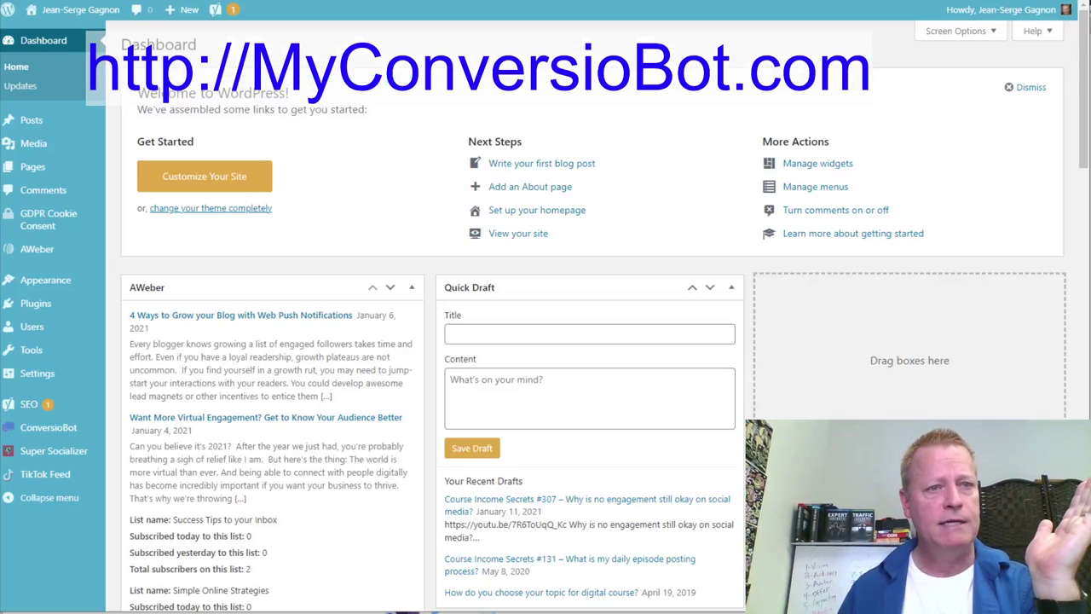
# Open the site's list of pages in WordPress and look through it for the My Conversio Bot page.
pyautogui.moveTo(34, 124)
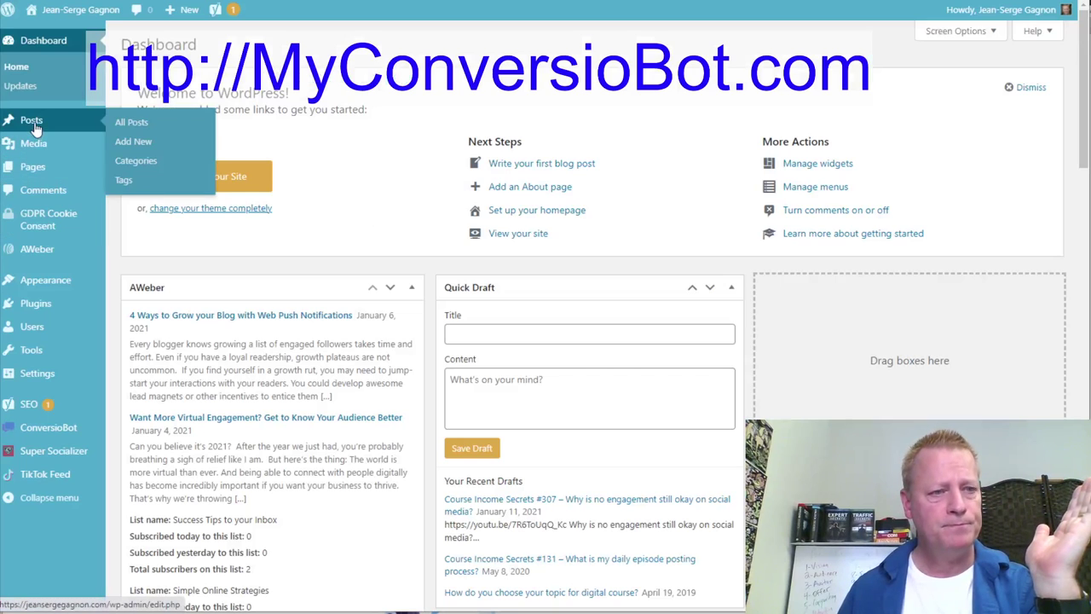
pyautogui.click(32, 167)
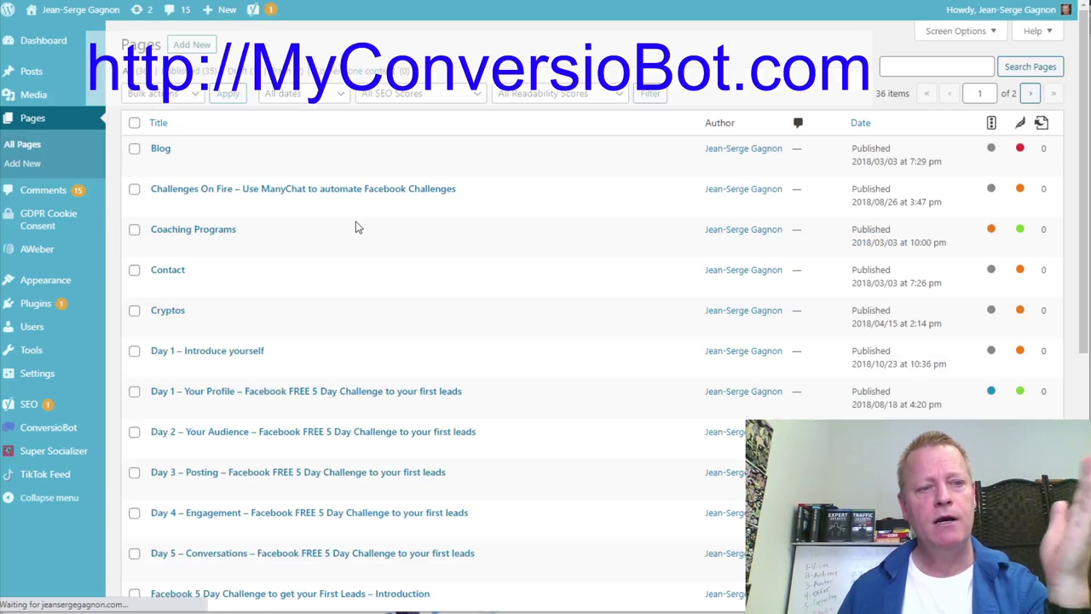
pyautogui.scroll(-4, 494, 353)
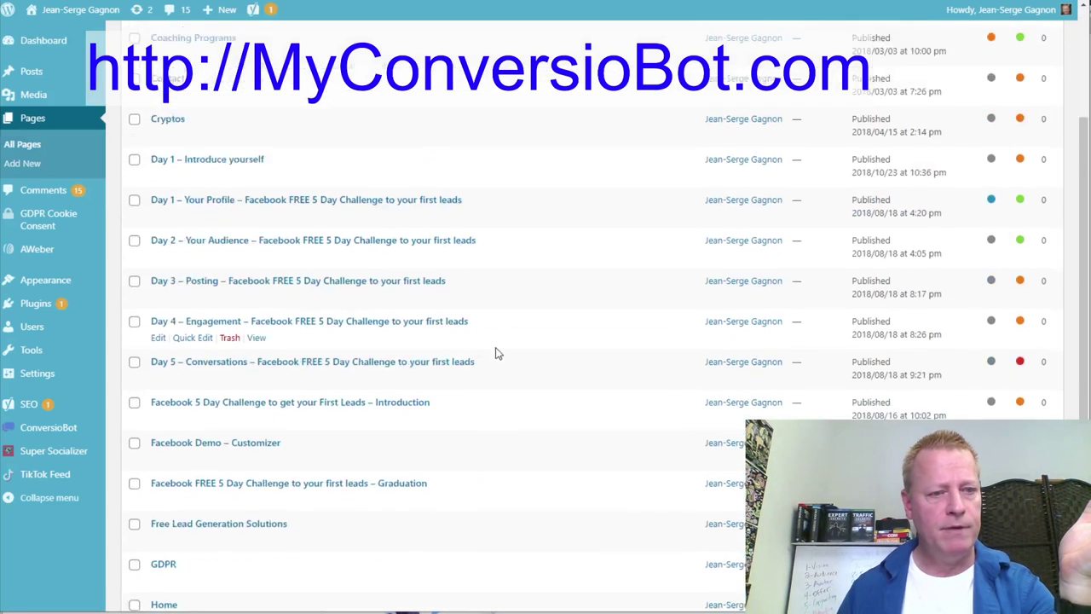
pyautogui.scroll(-1, 317, 426)
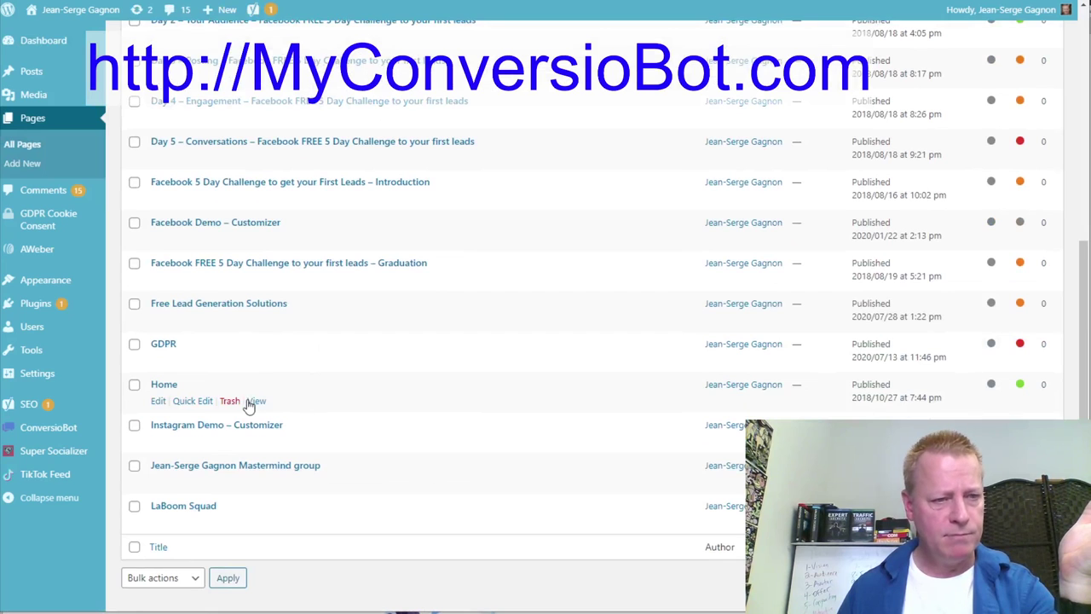
pyautogui.scroll(2, 247, 401)
pyautogui.scroll(2, 248, 402)
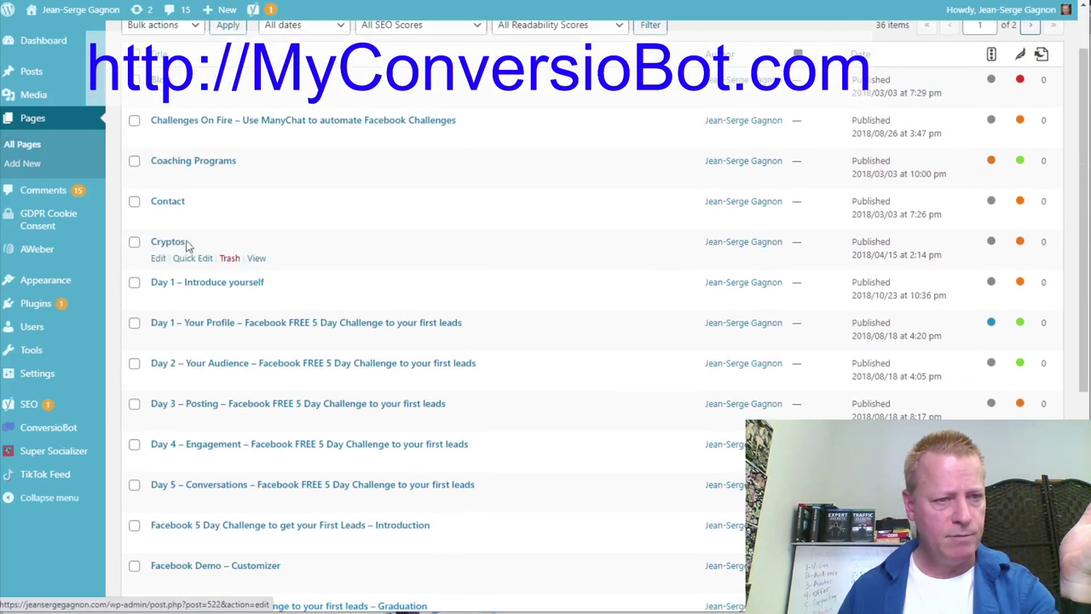
pyautogui.scroll(-2, 541, 382)
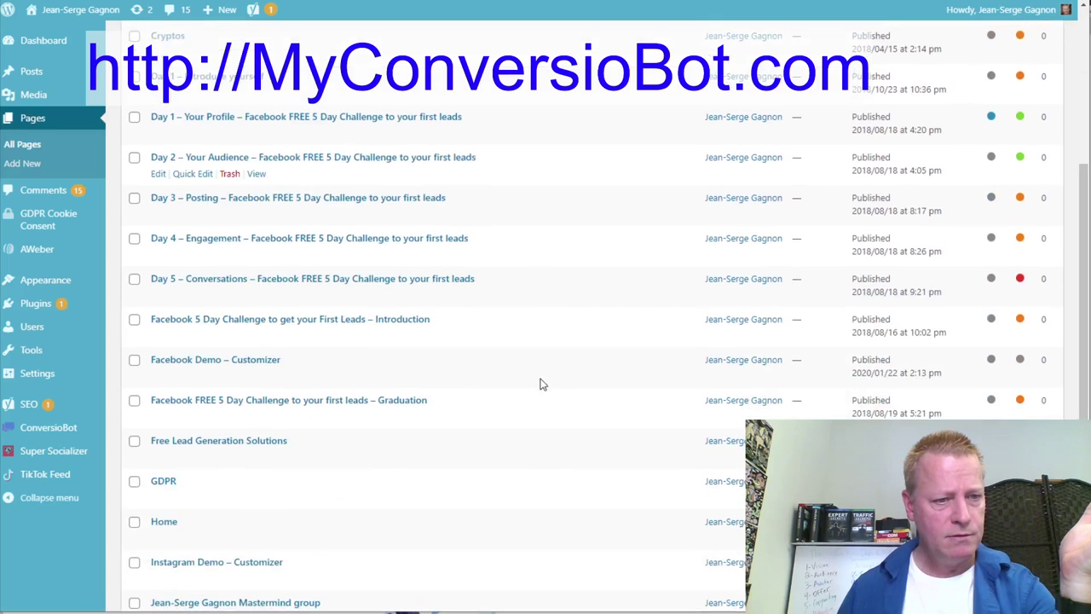
pyautogui.scroll(3, 541, 383)
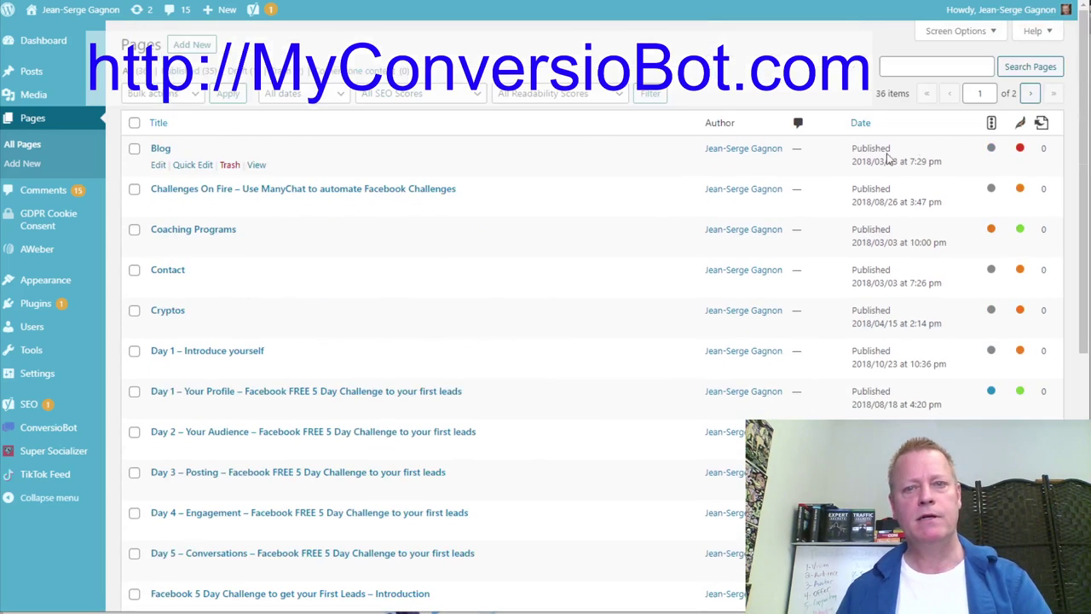
# Search the pages for "bot" and open the My Conversio Bot page for editing.
pyautogui.click(935, 68)
pyautogui.write('bot')
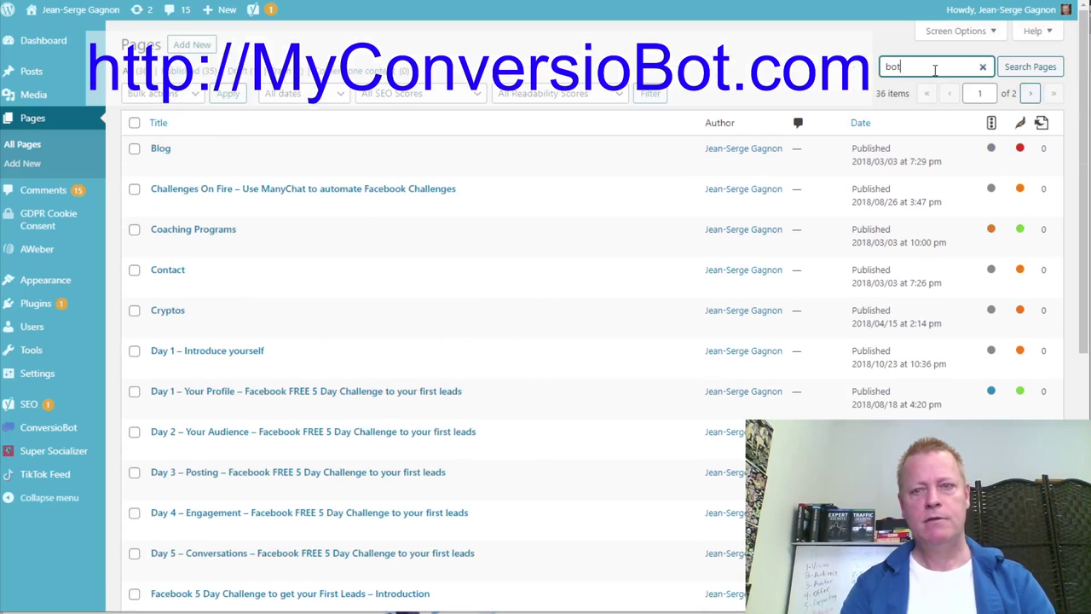
pyautogui.press('Return')
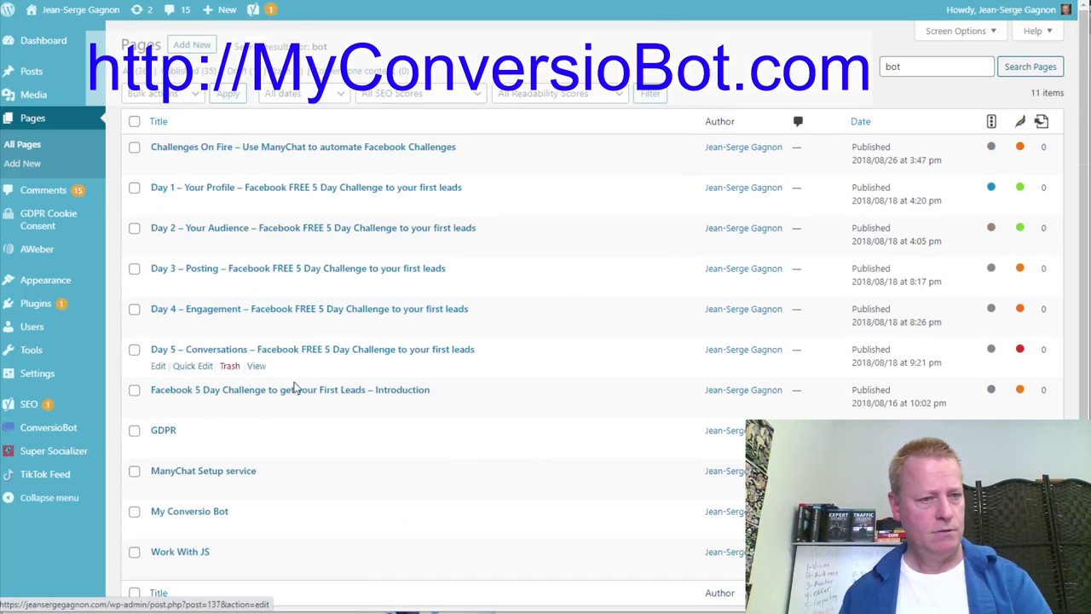
pyautogui.scroll(-1, 298, 384)
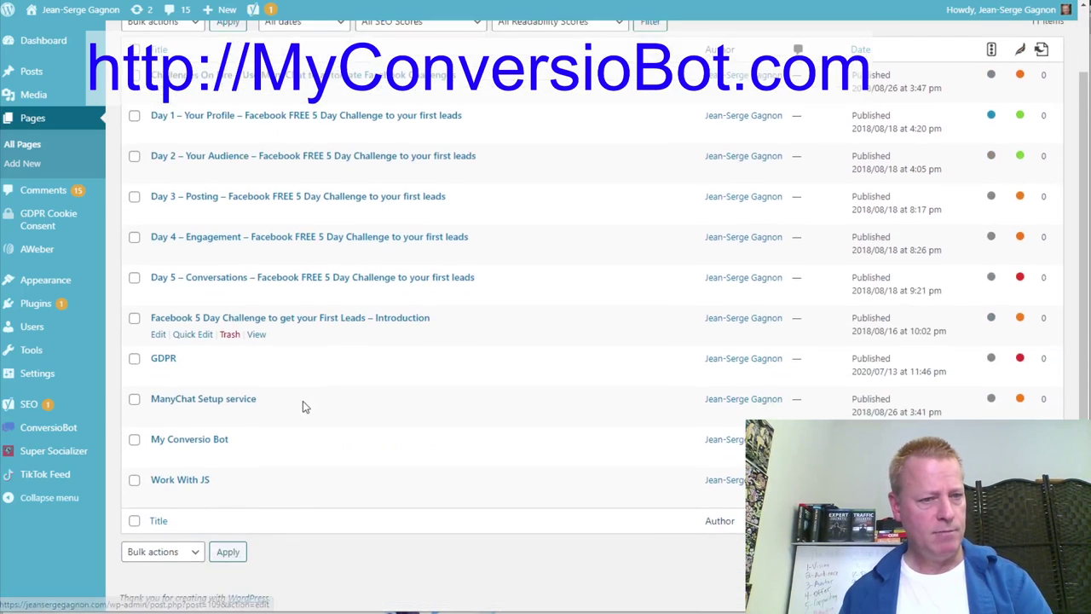
pyautogui.click(191, 440)
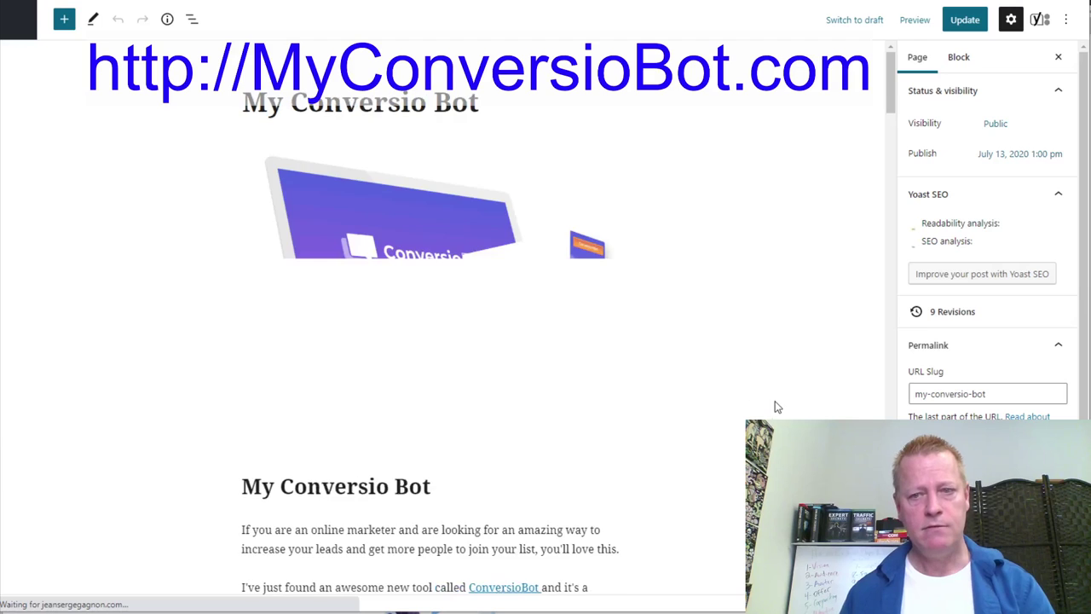
# Add a paragraph after the "you'll love this" intro, then copy the Embedded Bot code from ConversioBot and paste it there.
pyautogui.scroll(-2, 733, 401)
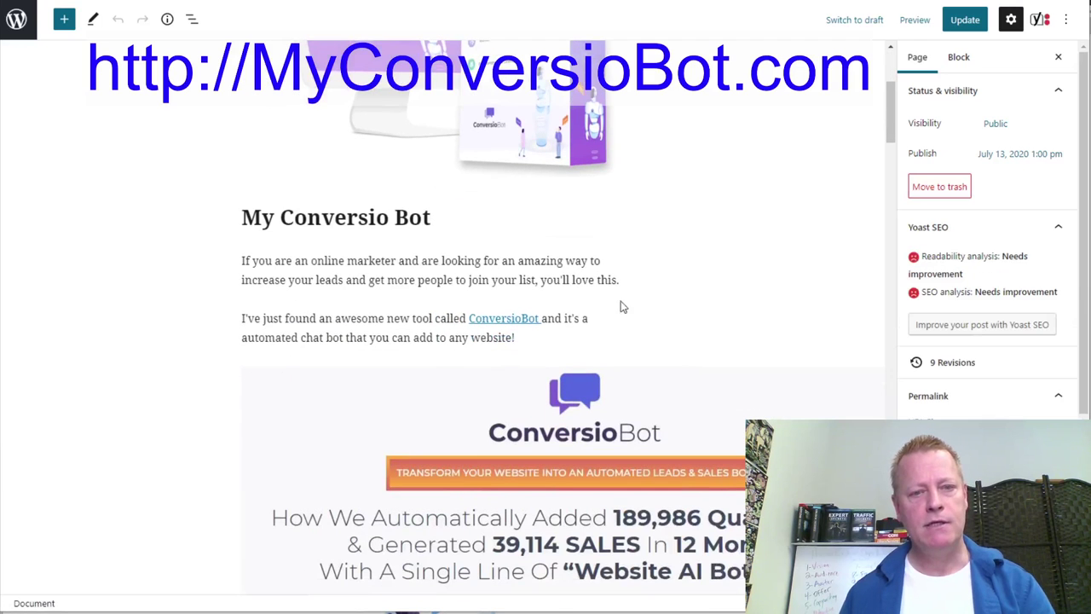
pyautogui.click(689, 293)
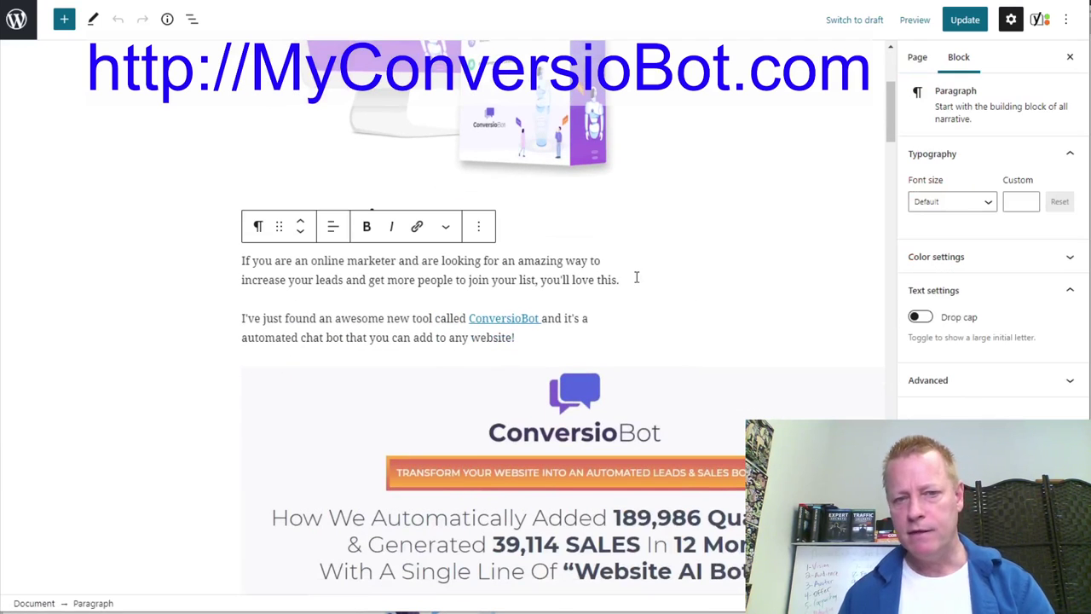
pyautogui.press('Return')
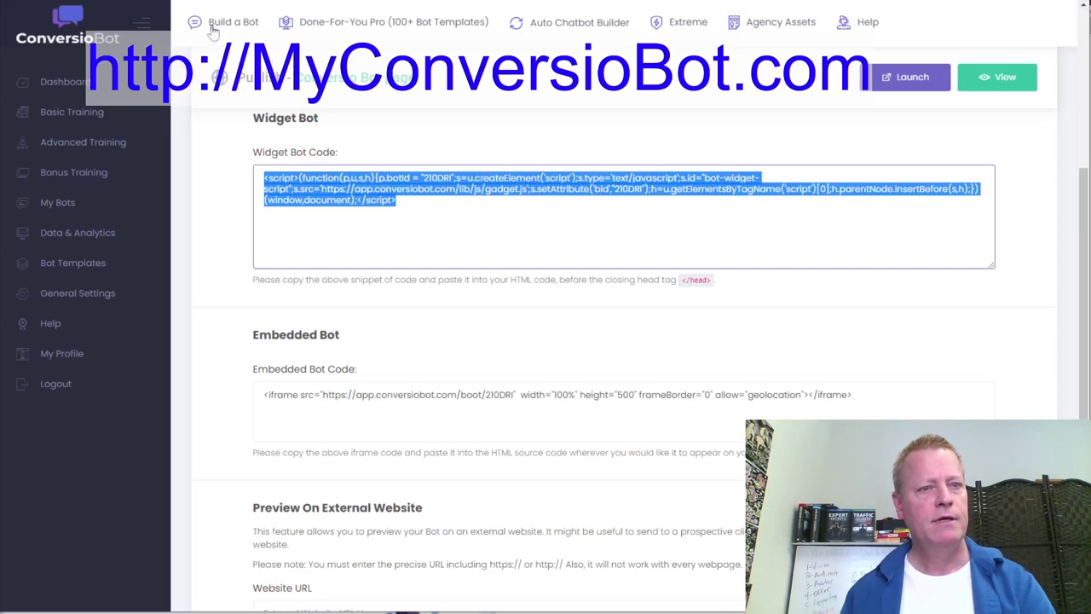
pyautogui.click(363, 420)
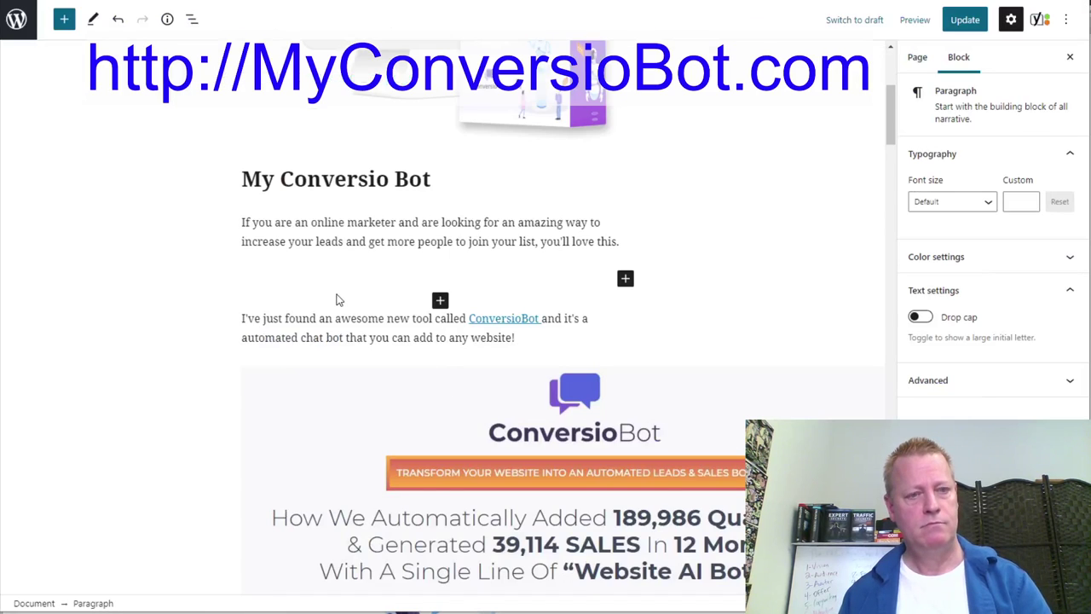
pyautogui.hotkey('ctrl', 'v')
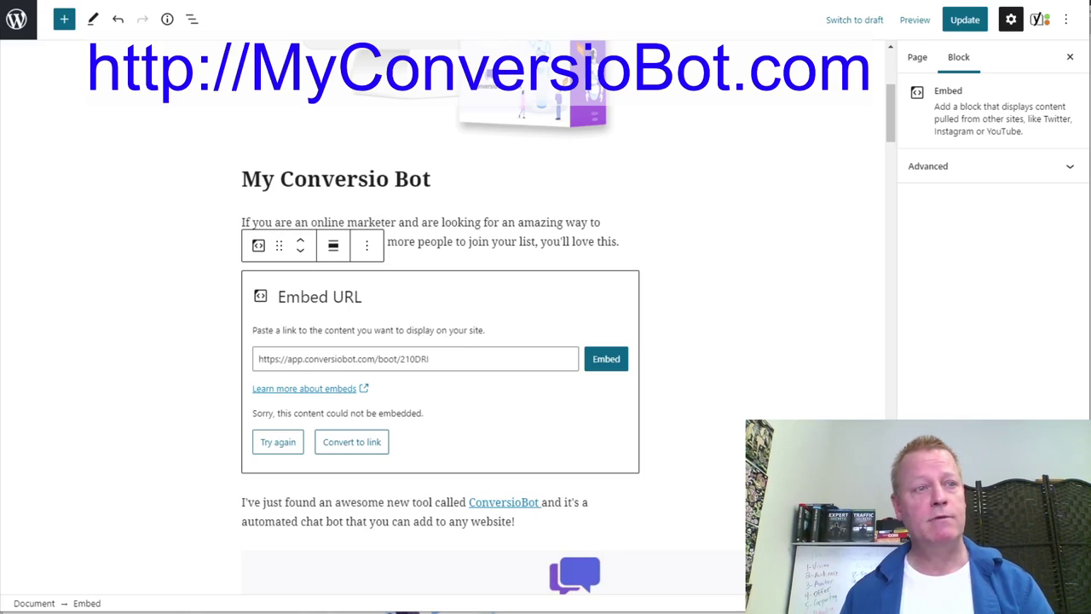
# Update the My Conversio Bot page in WordPress with the pasted bot embed.
pyautogui.hotkey('ctrl', 'Tab')
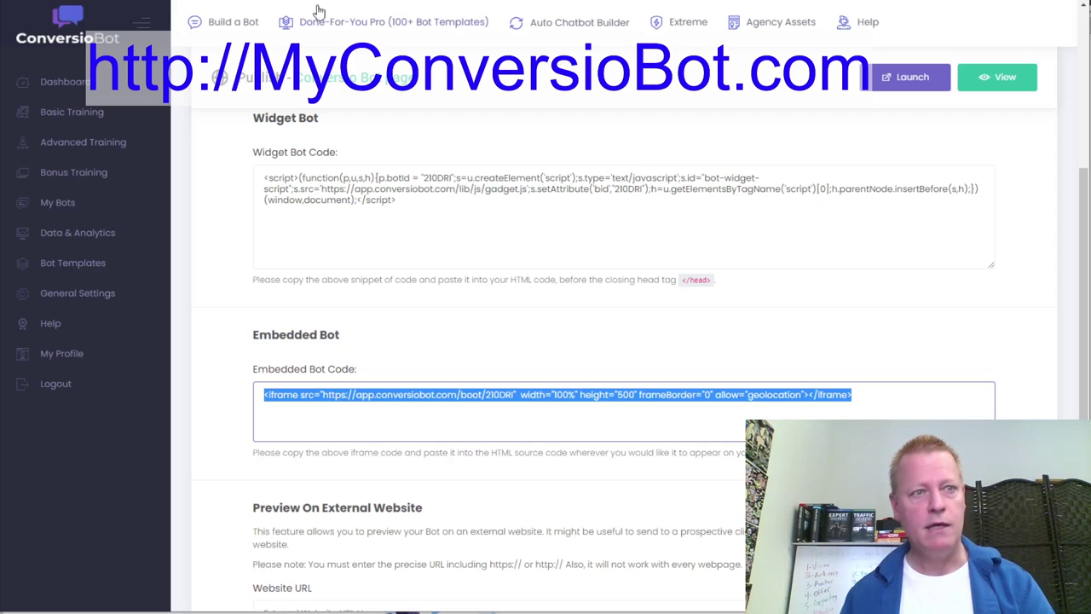
pyautogui.hotkey('ctrl', 'Tab')
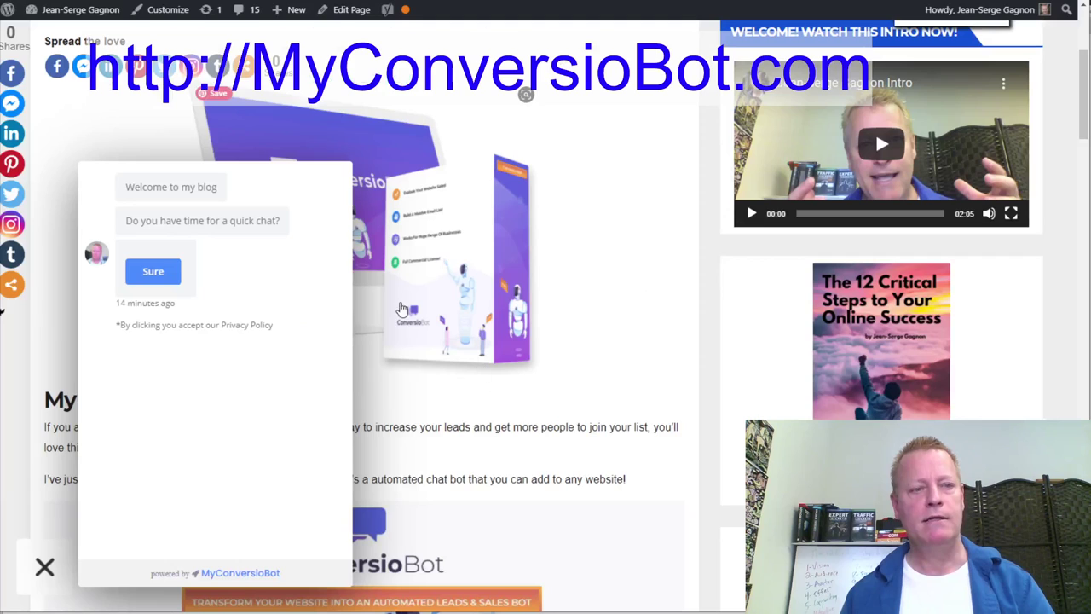
pyautogui.hotkey('ctrl', 'Tab')
pyautogui.click(957, 19)
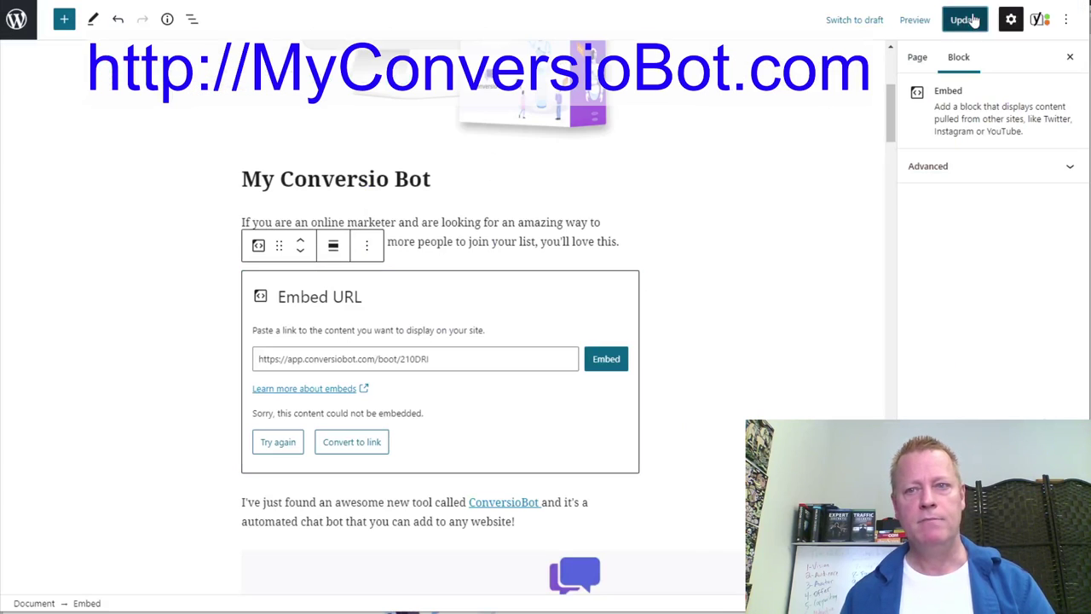
pyautogui.click(723, 323)
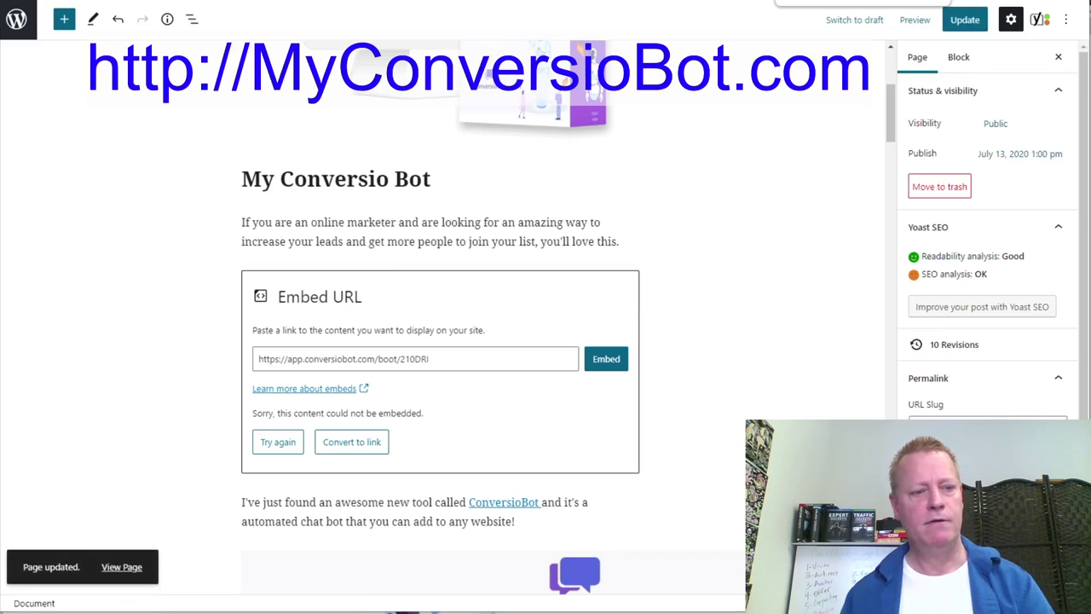
# Reload the live My Conversio Bot page and check how the embed displays below the intro paragraph.
pyautogui.hotkey('ctrl', 'Tab')
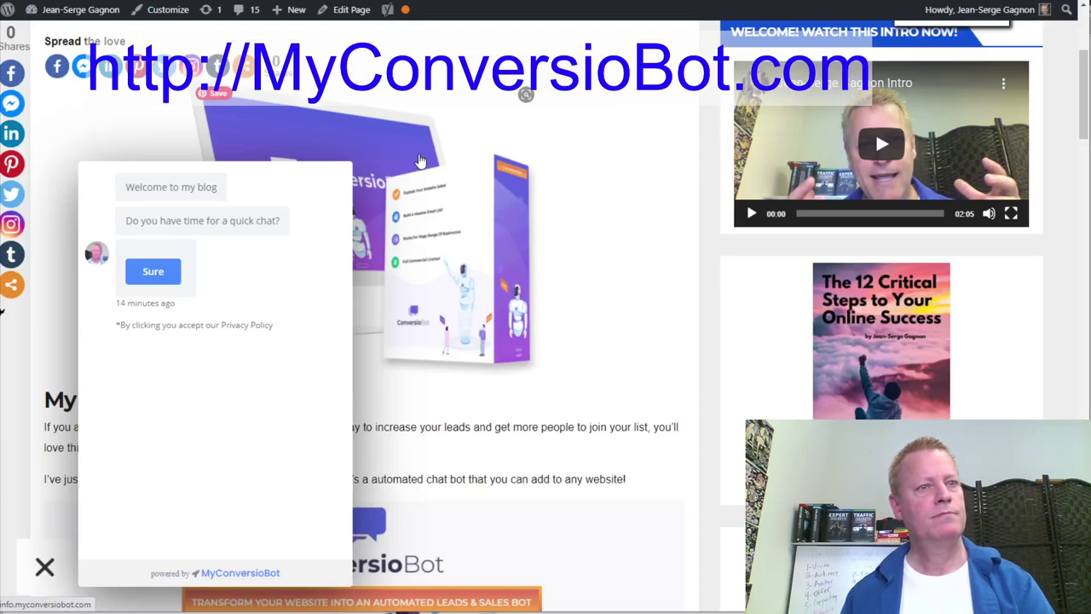
pyautogui.press('F5')
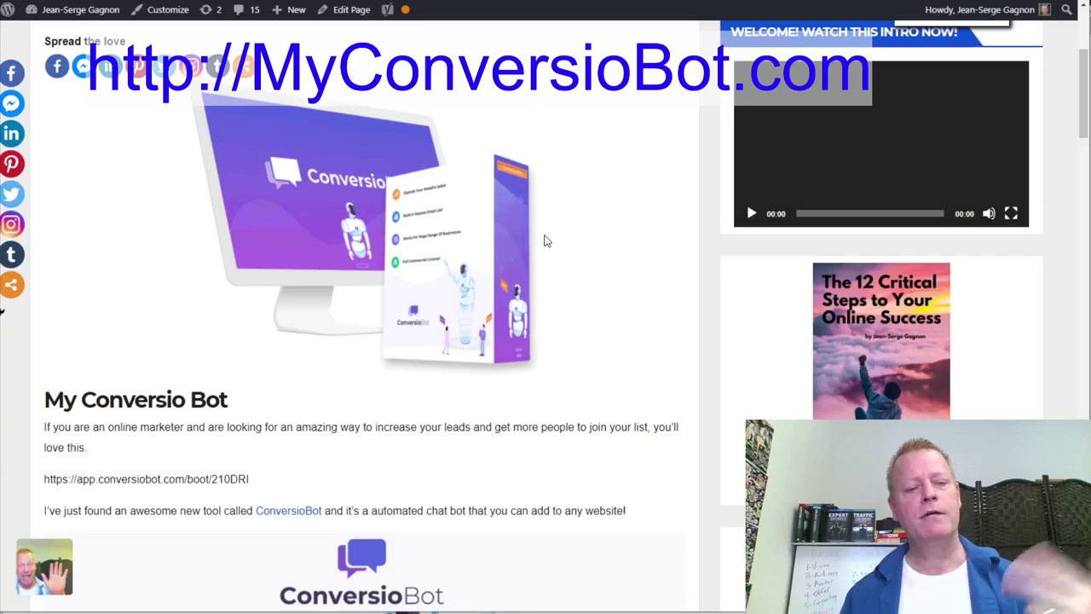
pyautogui.scroll(-10, 621, 340)
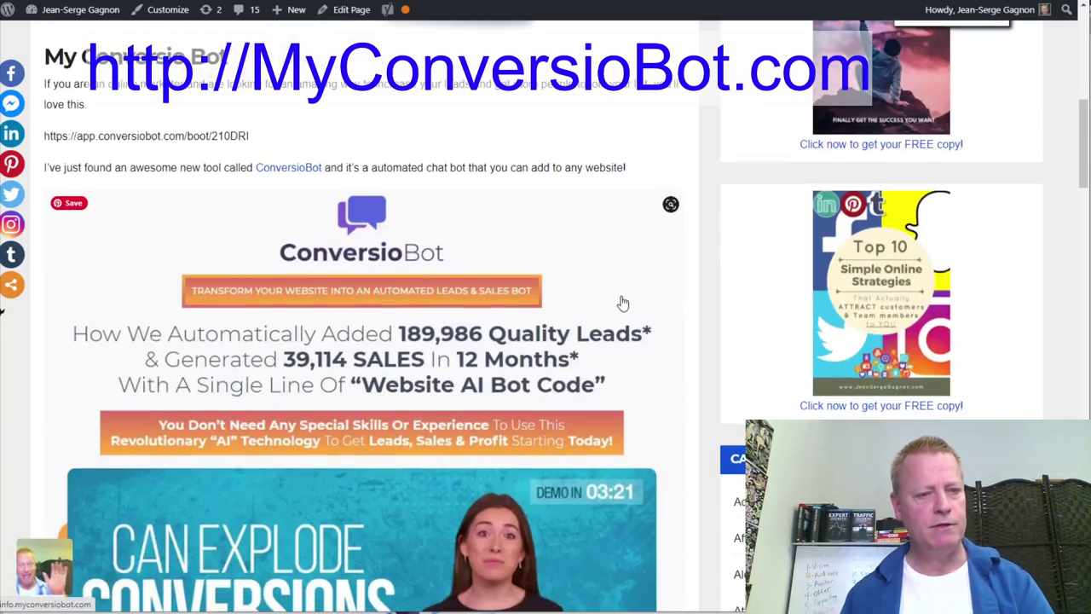
# Examine the embed text shown under the My Conversio Bot heading on the live page.
pyautogui.scroll(10, 623, 298)
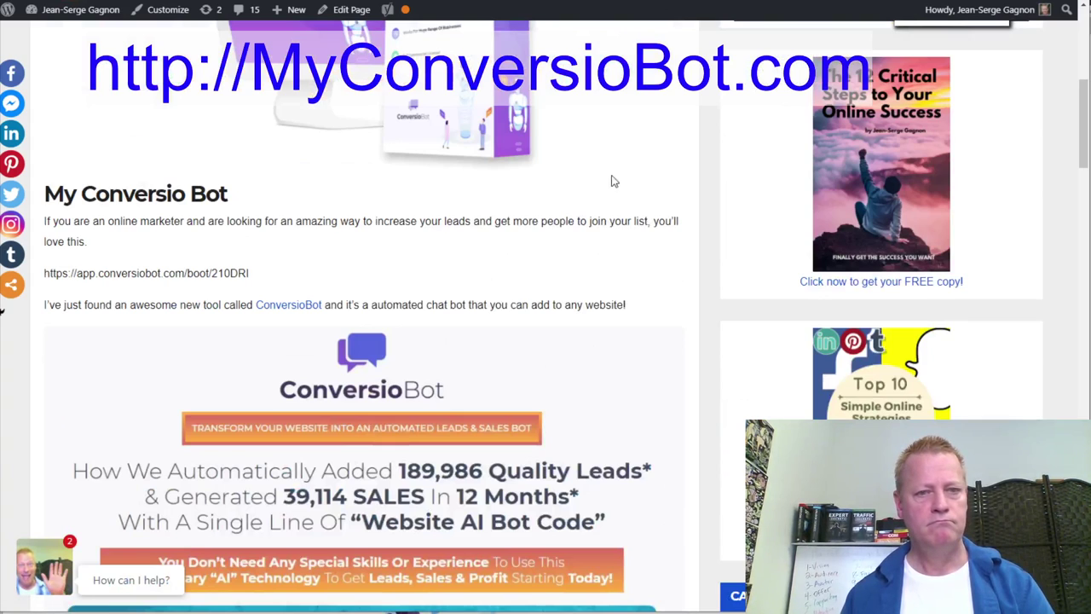
pyautogui.moveTo(247, 273); pyautogui.dragTo(115, 273)
pyautogui.click(266, 285)
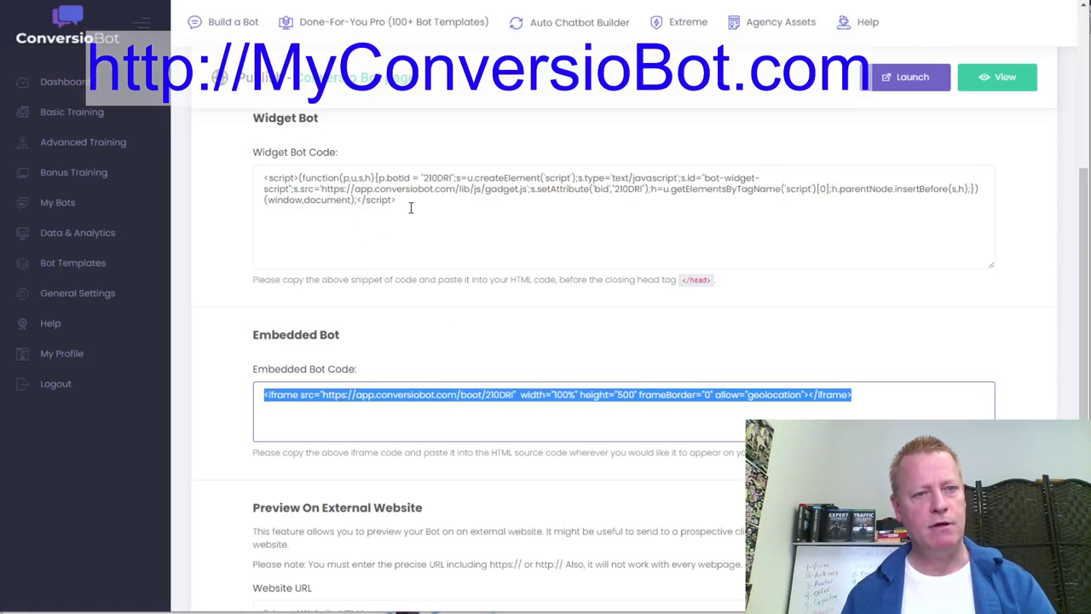
# Switch to ConversioBot and copy the Bot ID from the WordPress Plugin section of the bot's publish page.
pyautogui.click(407, 207)
pyautogui.scroll(-3, 572, 421)
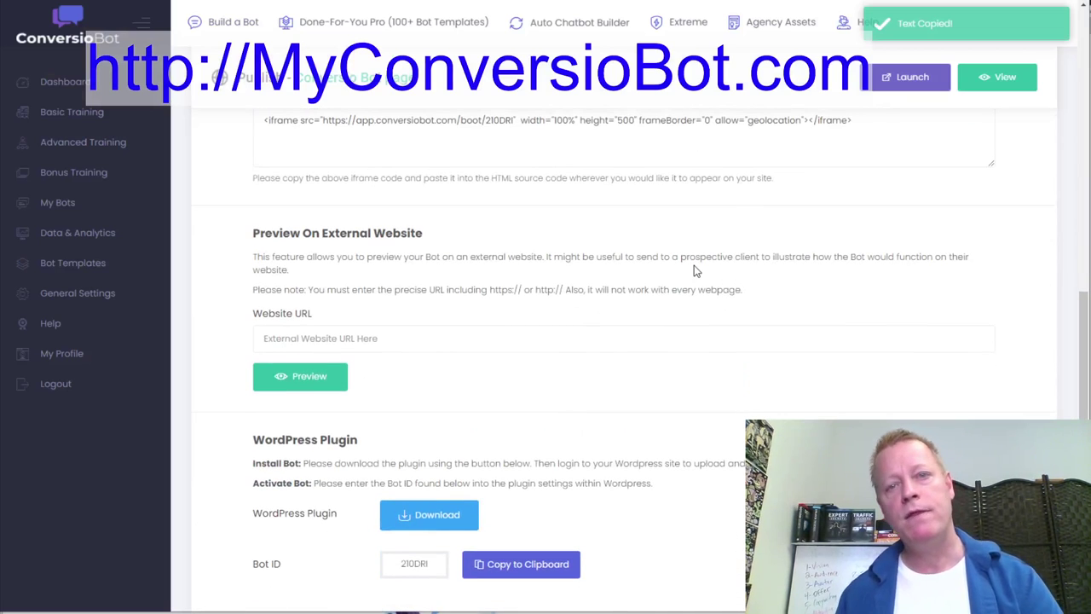
pyautogui.scroll(-1, 431, 516)
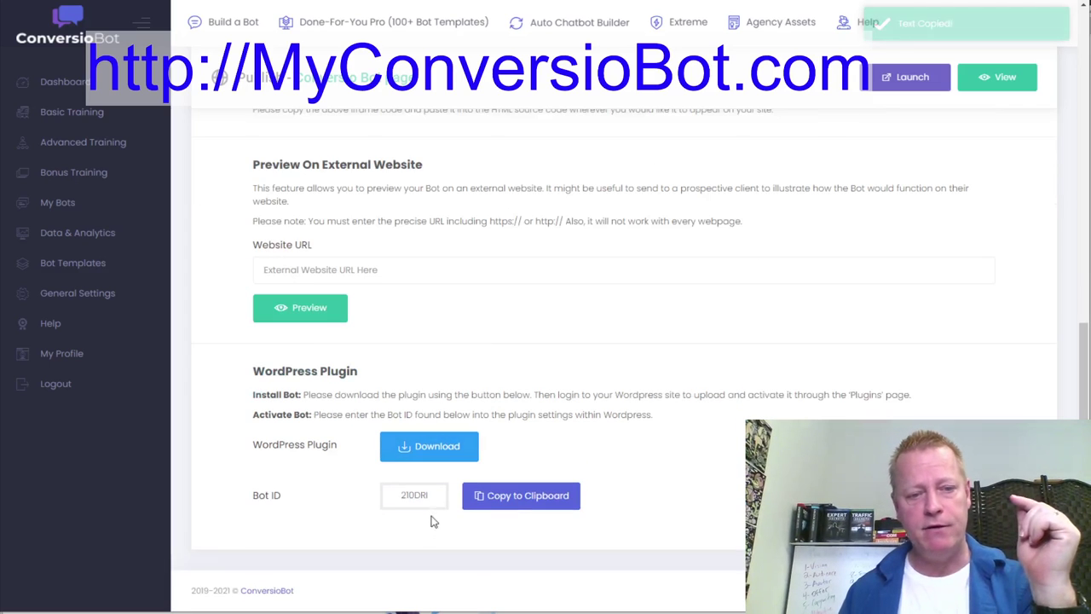
pyautogui.doubleClick(414, 496)
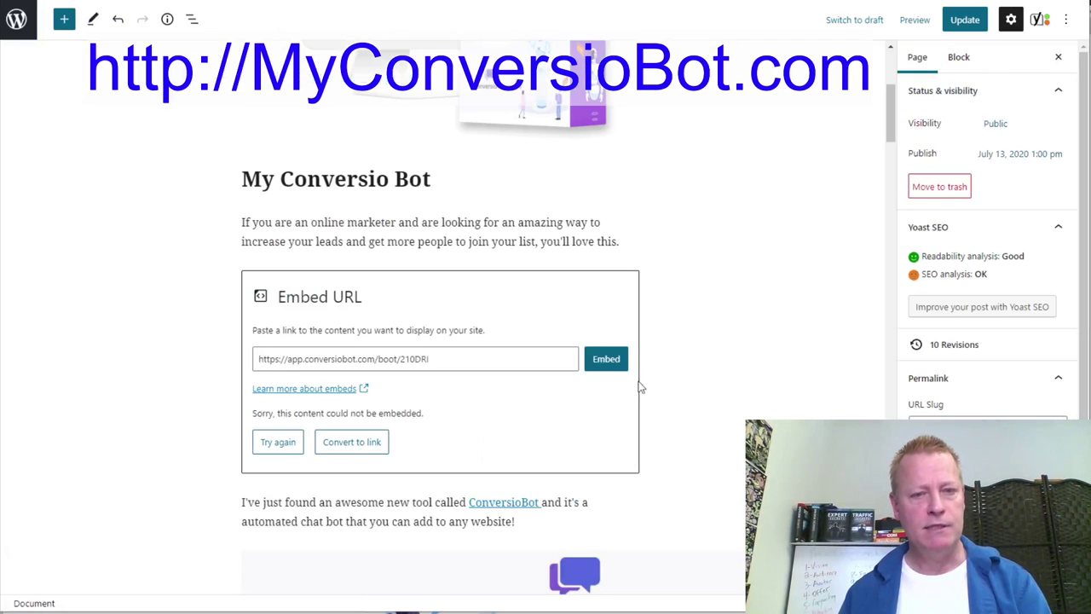
# Remove the Embed URL block from the My Conversio Bot page in WordPress and update the page.
pyautogui.click(573, 419)
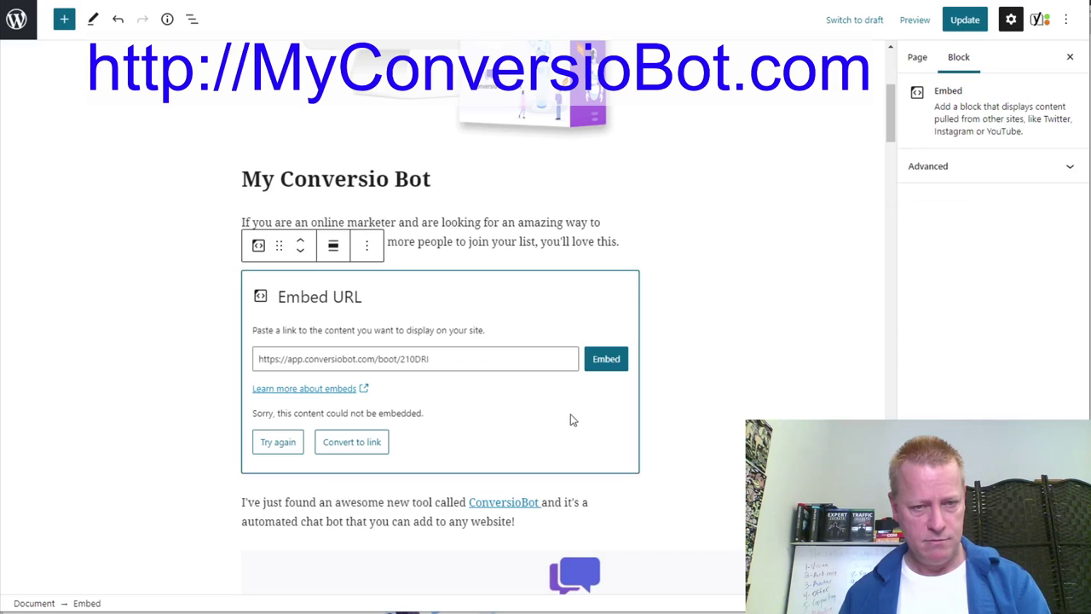
pyautogui.click(367, 245)
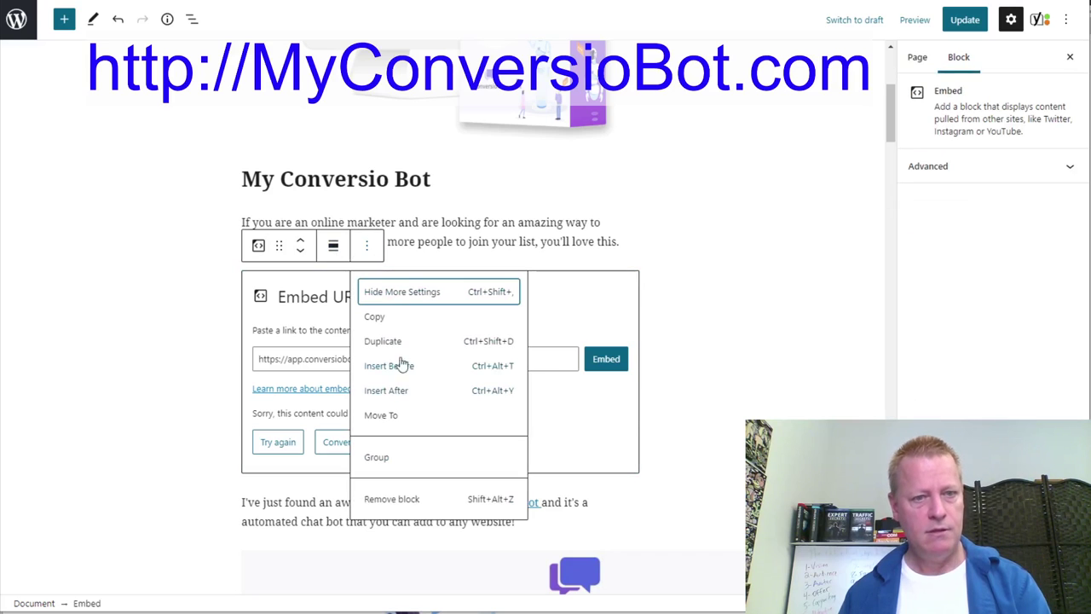
pyautogui.click(391, 499)
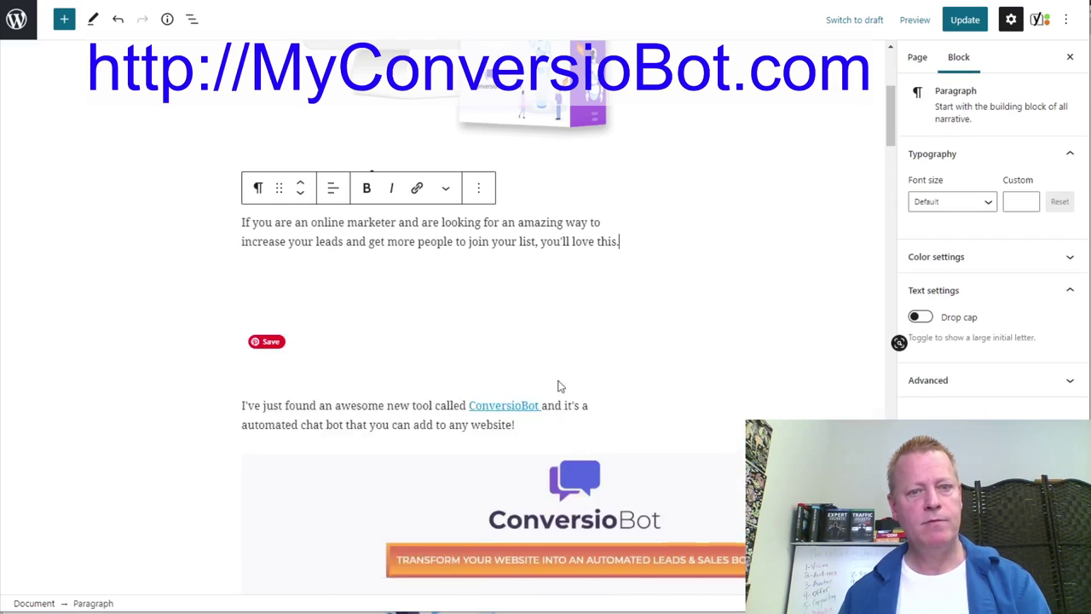
pyautogui.click(874, 86)
pyautogui.click(965, 20)
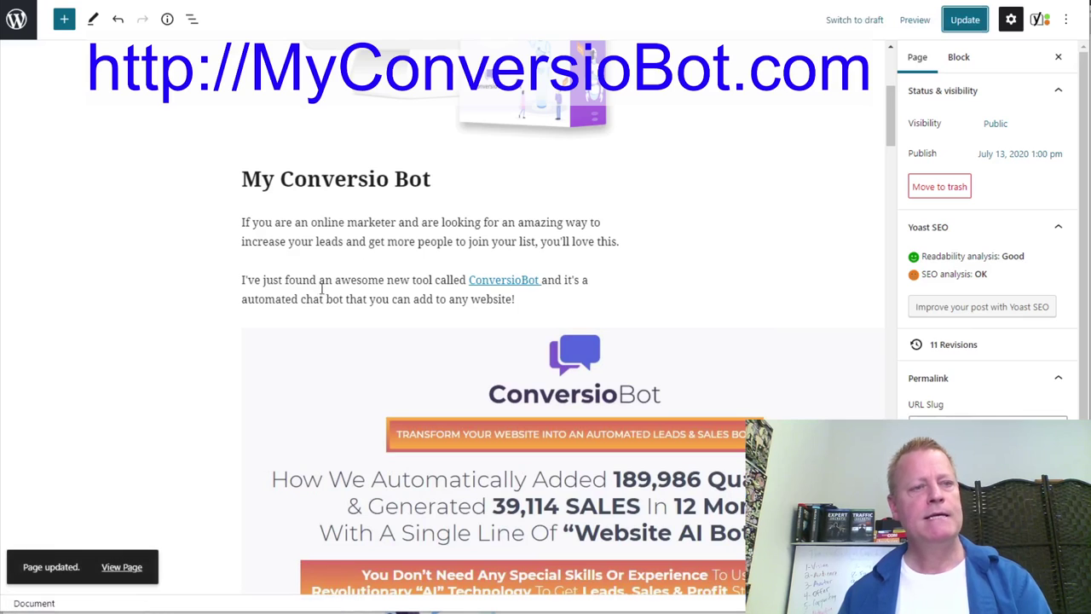
pyautogui.scroll(4, 322, 293)
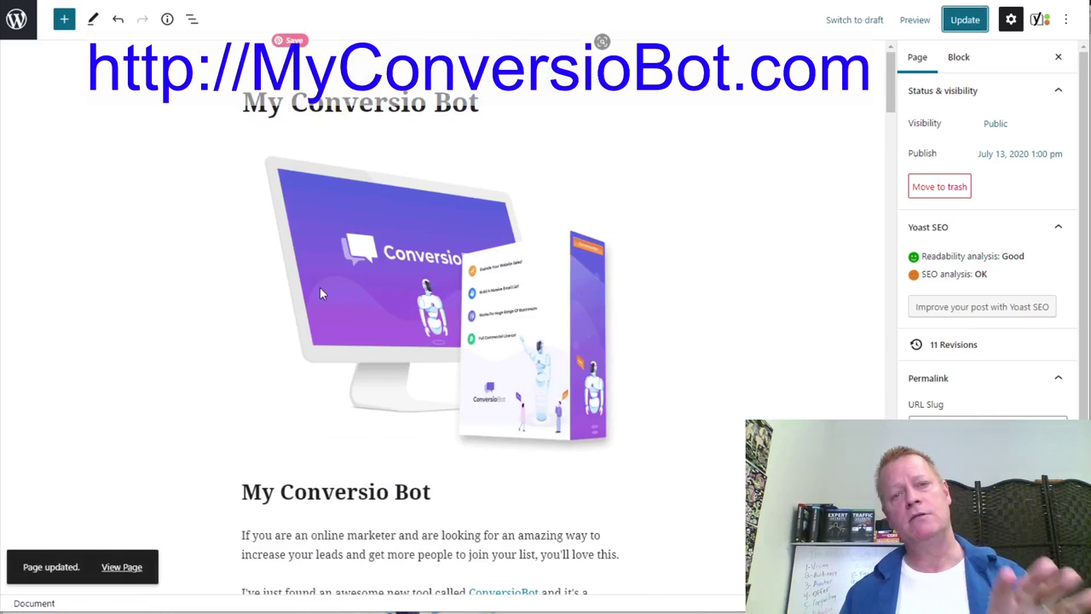
# In WordPress's ConversioBot plugin settings, assign bot ID 210DRI to the My Conversio Bot page and save the changes.
pyautogui.click(17, 18)
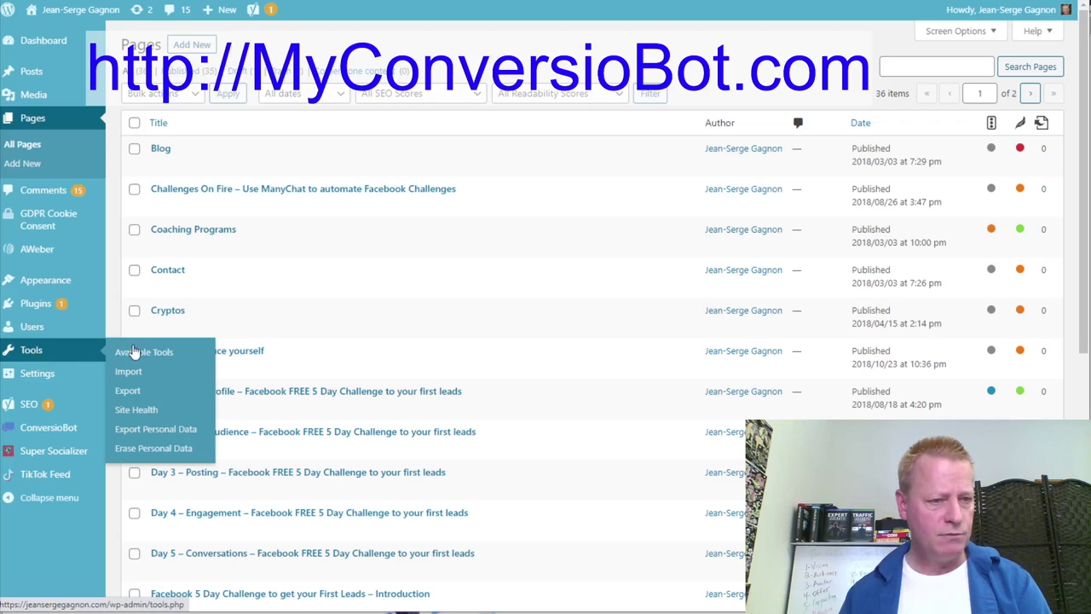
pyautogui.moveTo(51, 373)
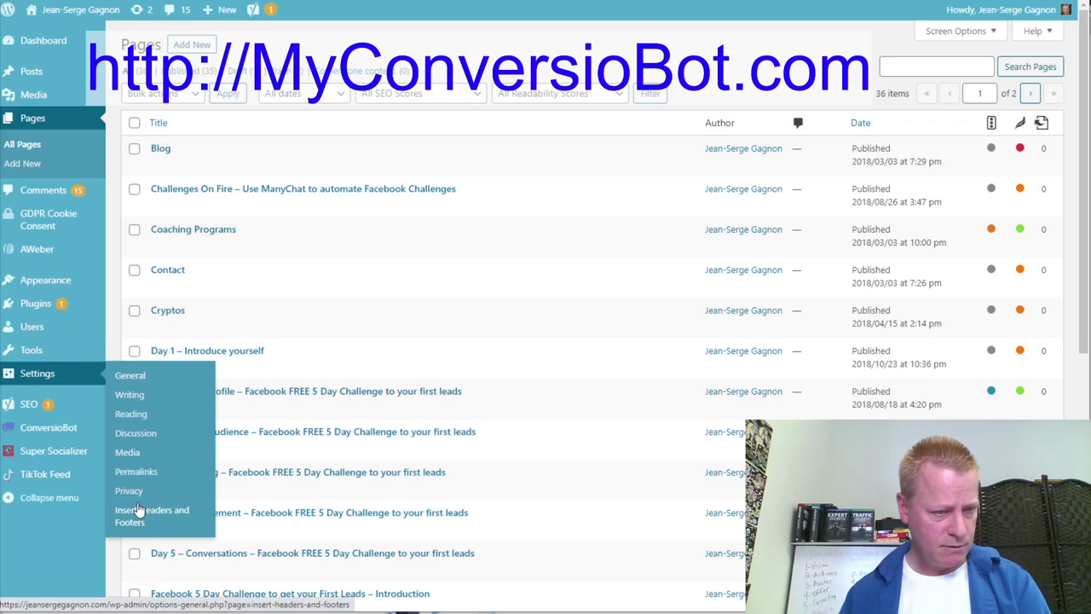
pyautogui.click(59, 435)
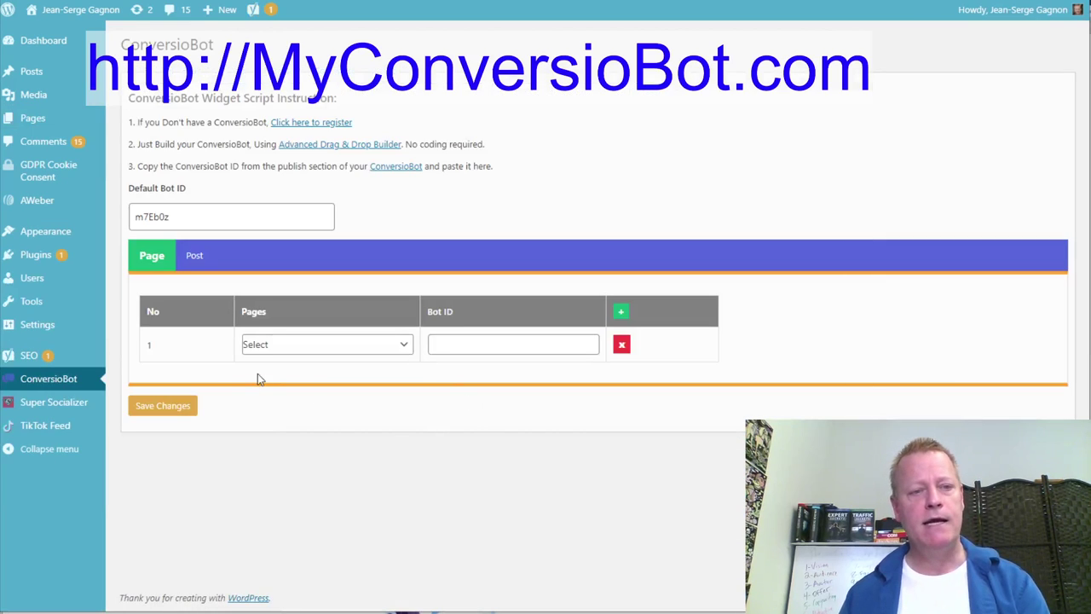
pyautogui.click(293, 345)
pyautogui.scroll(-5, 338, 211)
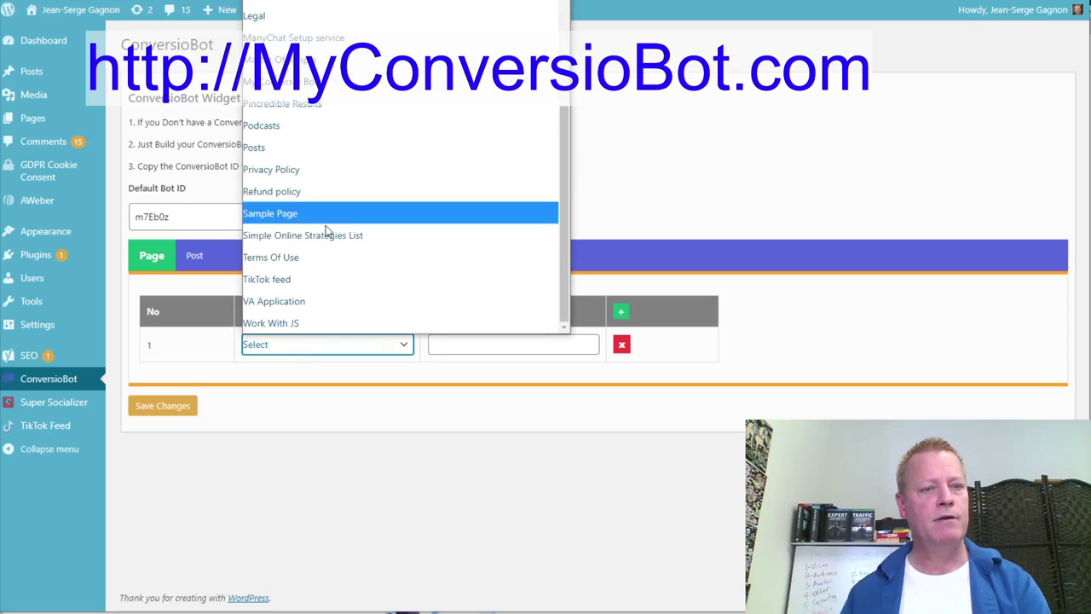
pyautogui.click(304, 83)
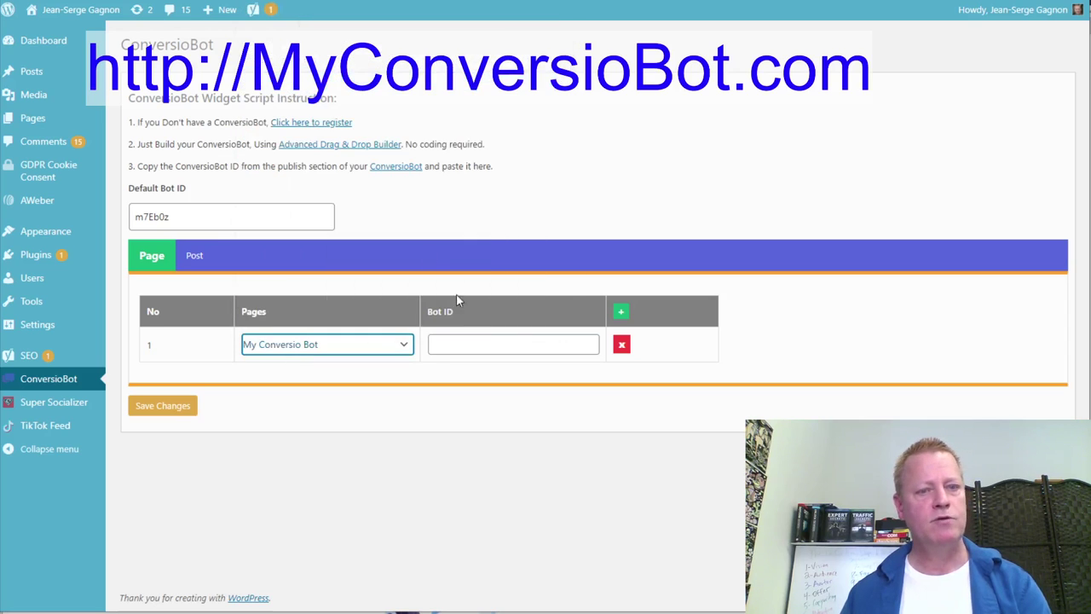
pyautogui.click(477, 344)
pyautogui.hotkey('ctrl', 'v')
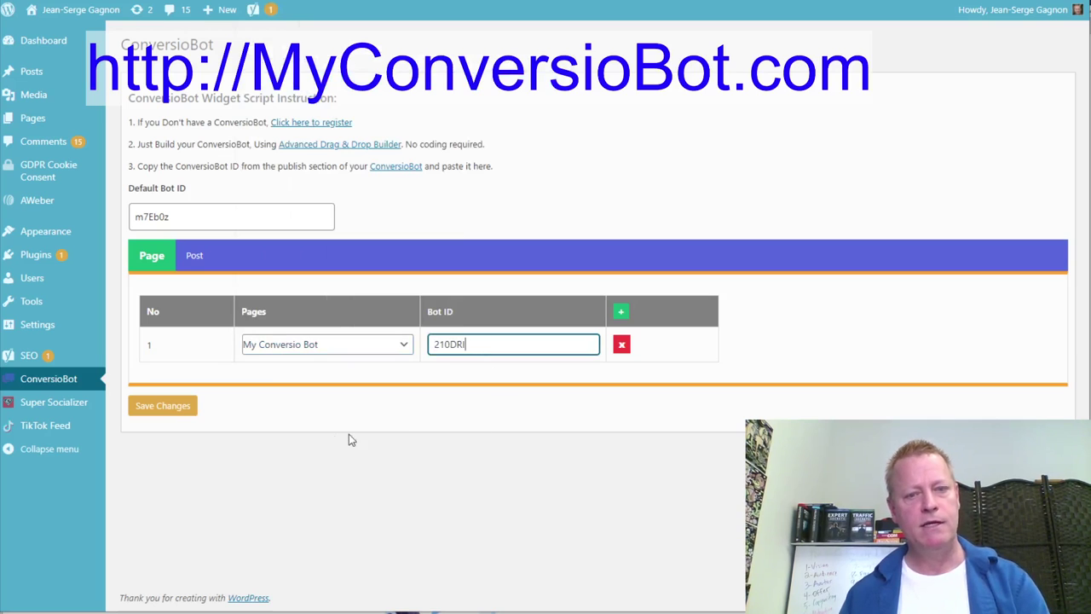
pyautogui.click(172, 411)
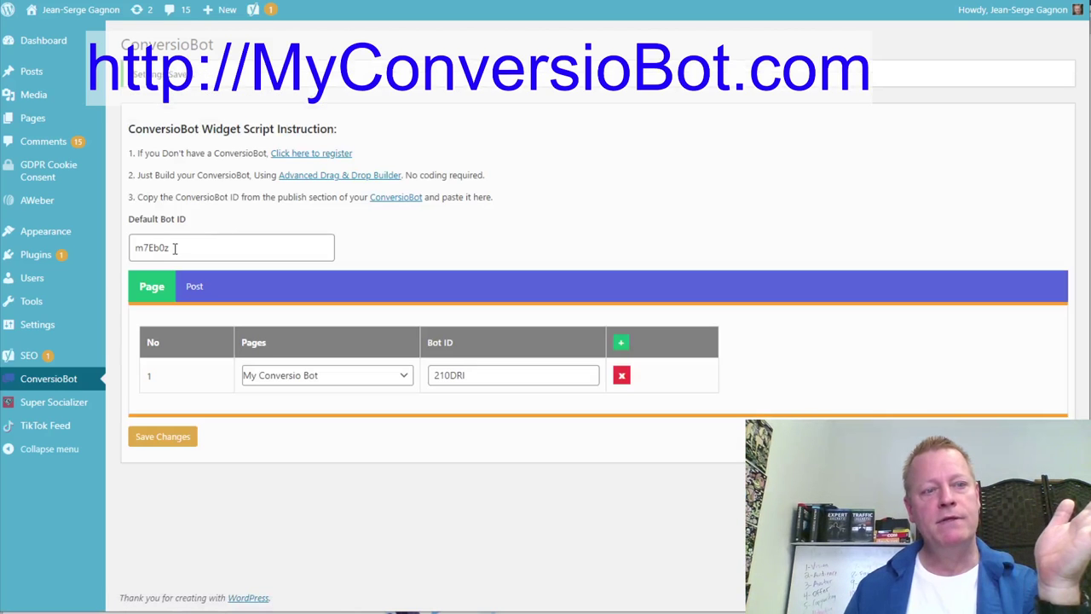
# Review the default and page-specific bot IDs, then test the bot on the live page by answering its greeting with Sure.
pyautogui.doubleClick(145, 247)
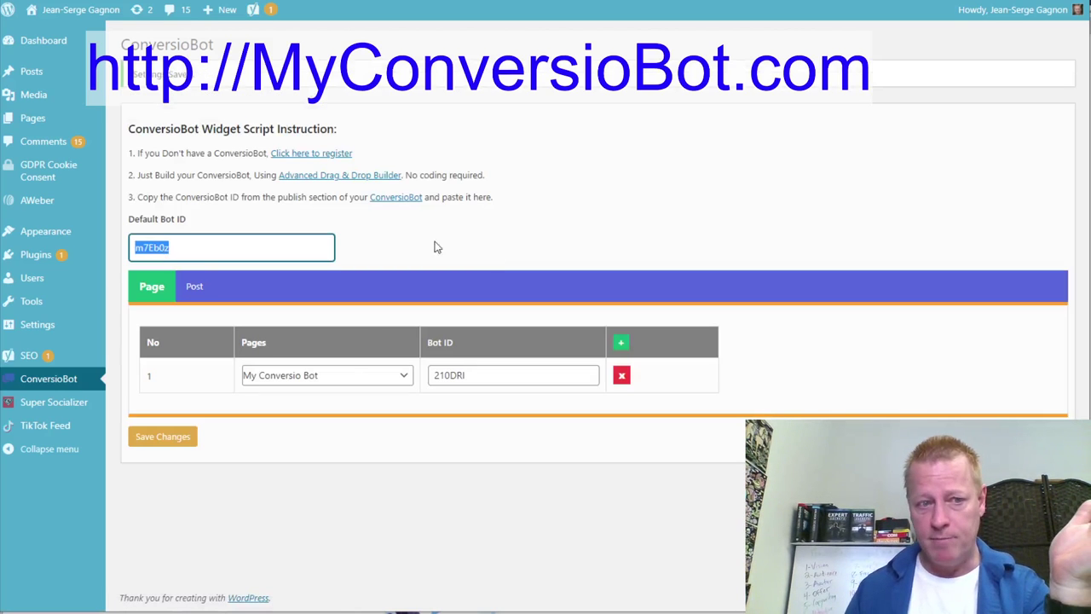
pyautogui.doubleClick(443, 380)
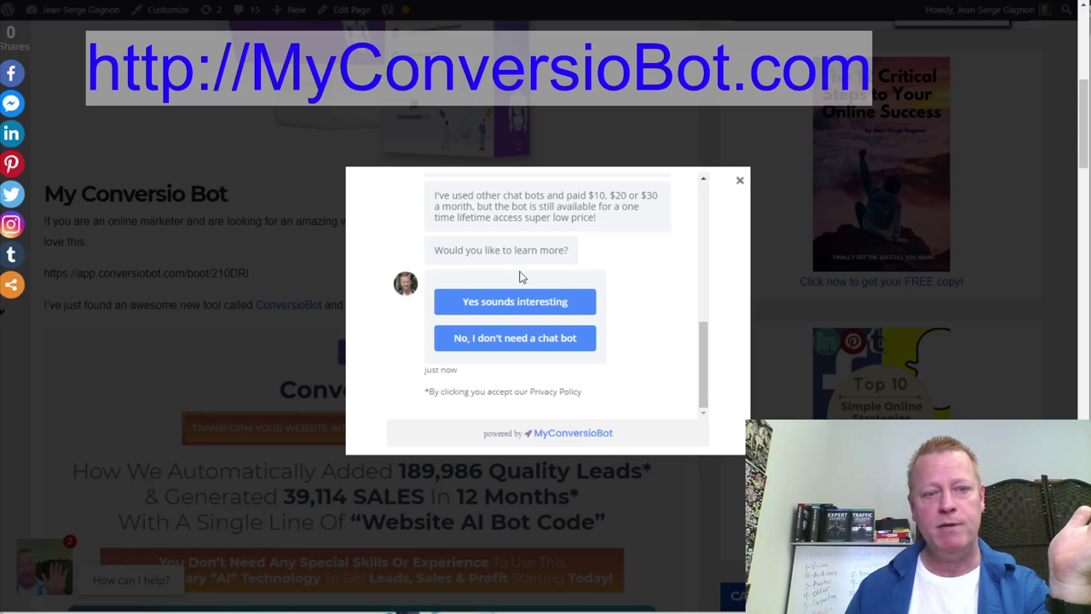
pyautogui.click(739, 179)
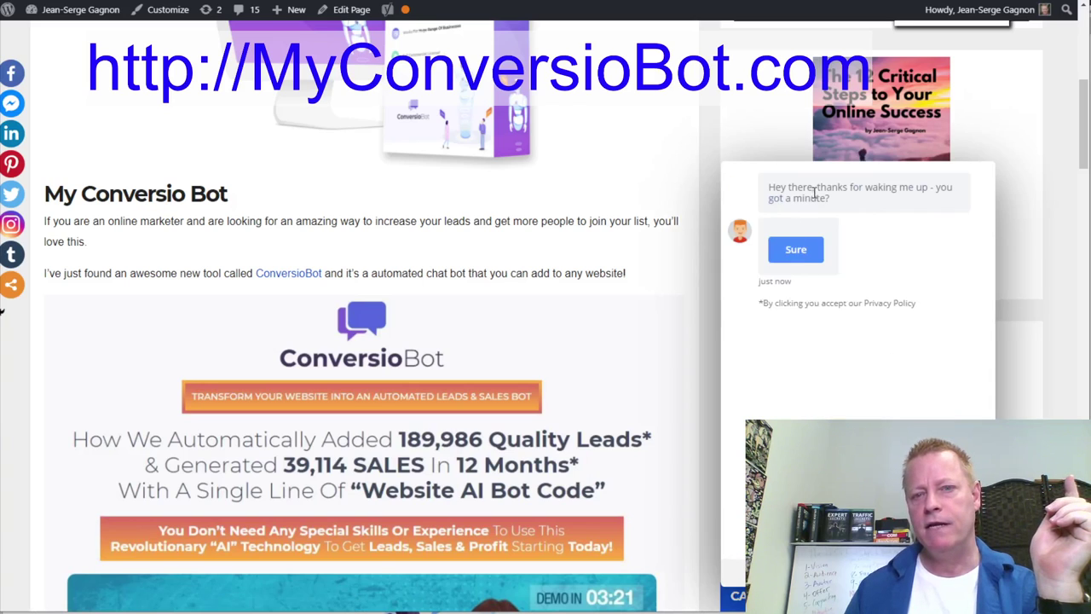
pyautogui.click(795, 250)
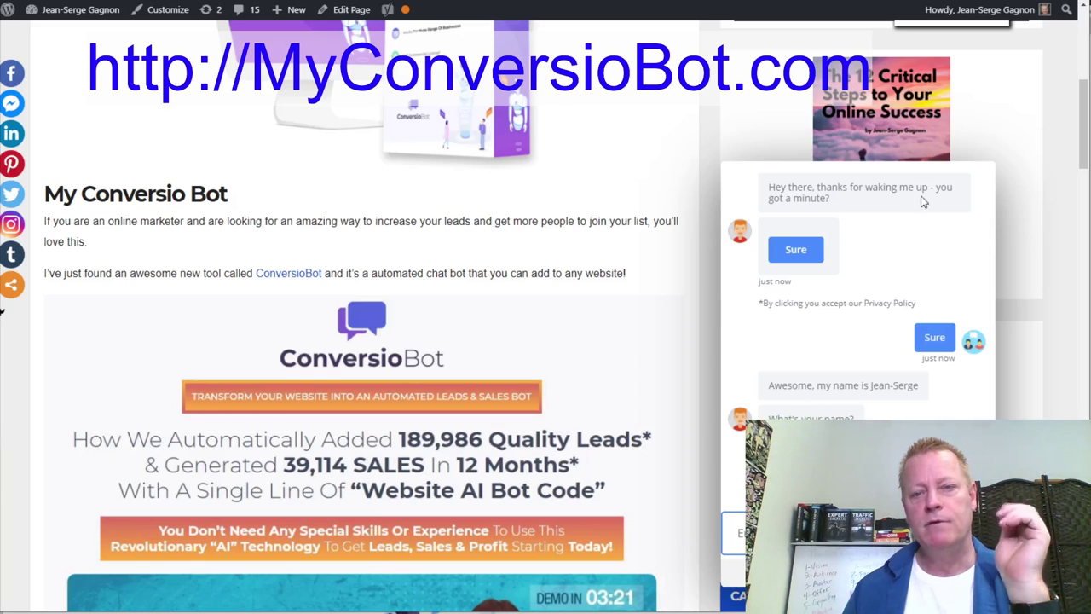
pyautogui.click(665, 334)
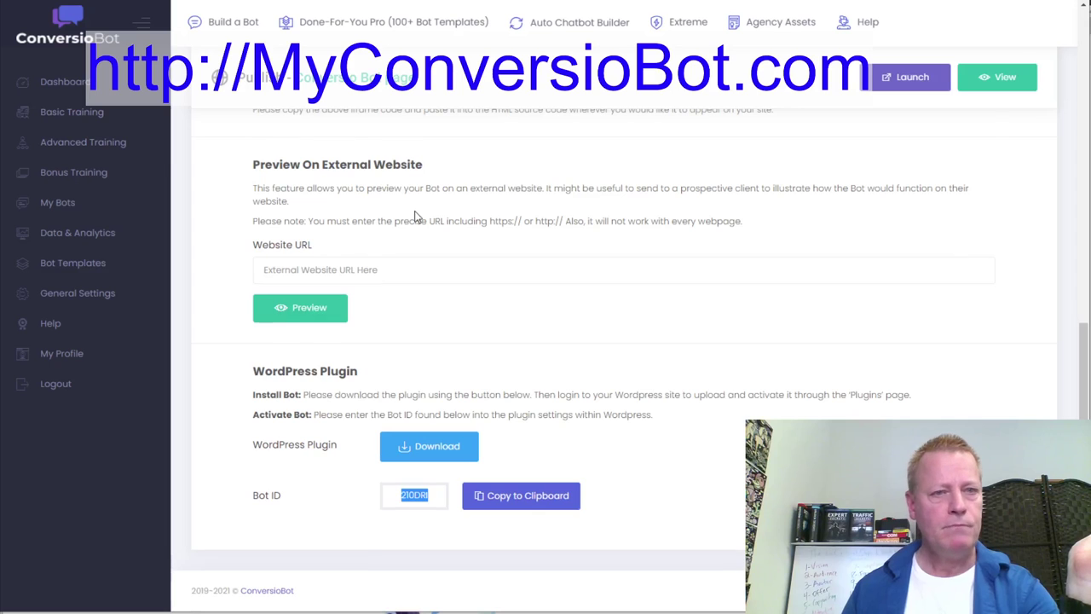
# Return to the Conversio Bot page bot's design settings in ConversioBot and set the bot position to Left.
pyautogui.scroll(15, 633, 128)
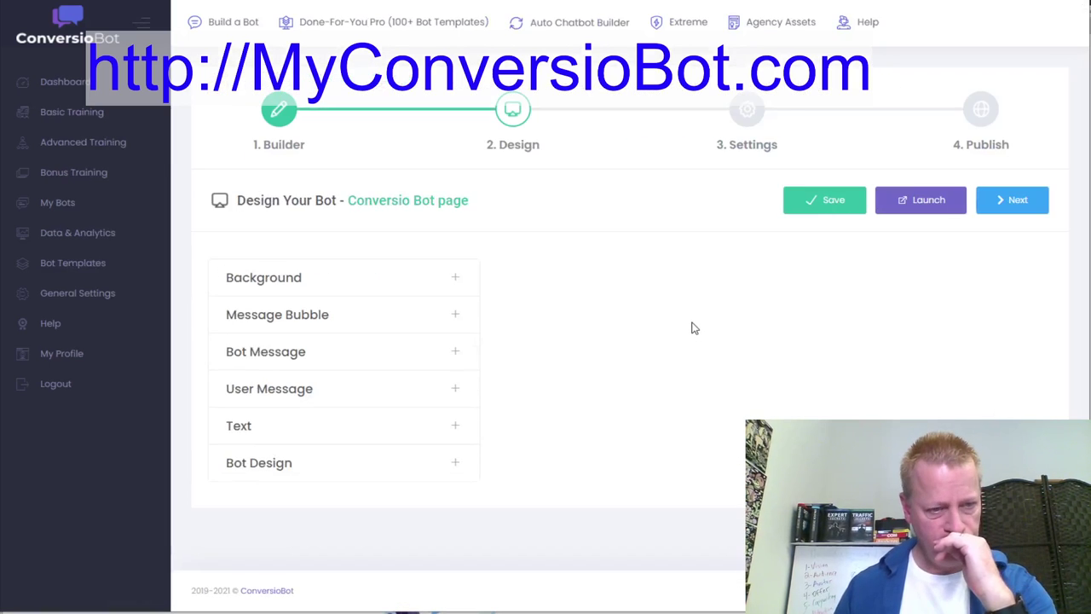
pyautogui.click(268, 463)
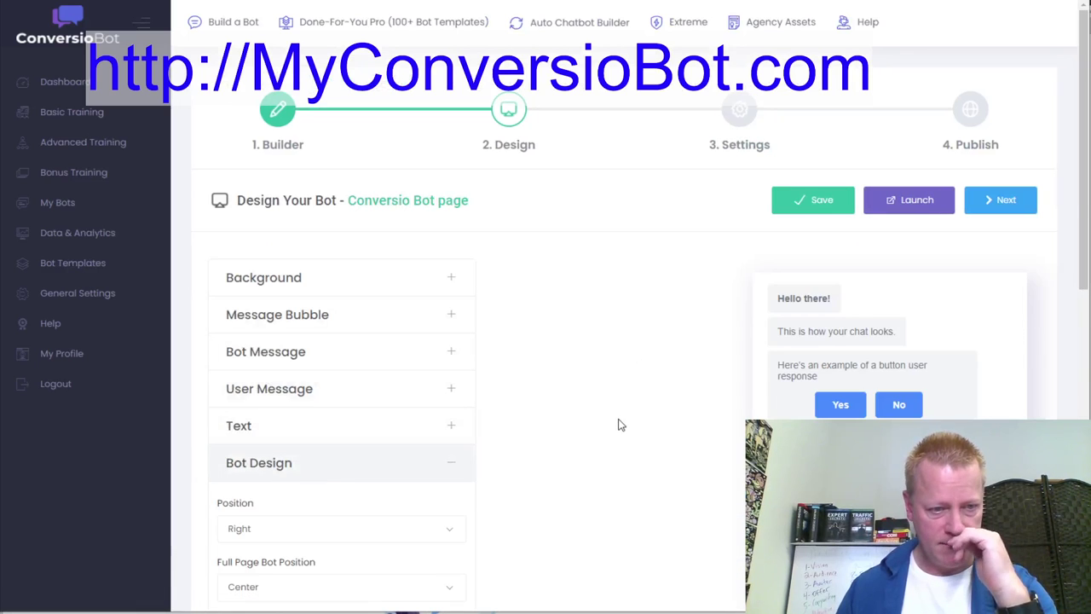
pyautogui.scroll(-5, 532, 446)
pyautogui.scroll(2, 308, 278)
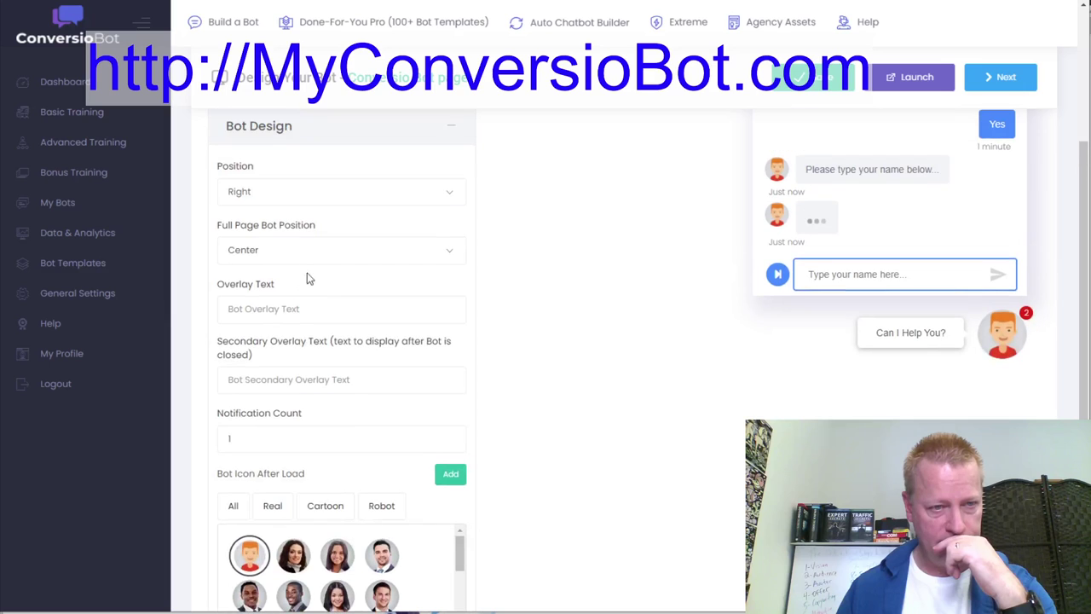
pyautogui.click(268, 197)
pyautogui.click(265, 221)
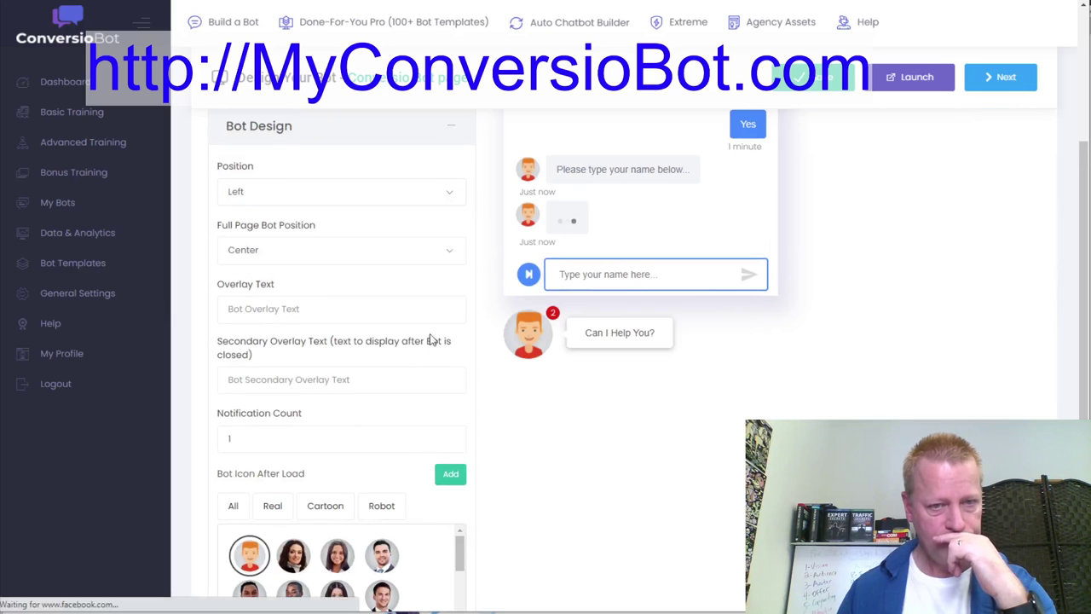
# Add the portrait photo from the gallery as the Bot Icon After Load.
pyautogui.scroll(-3, 360, 458)
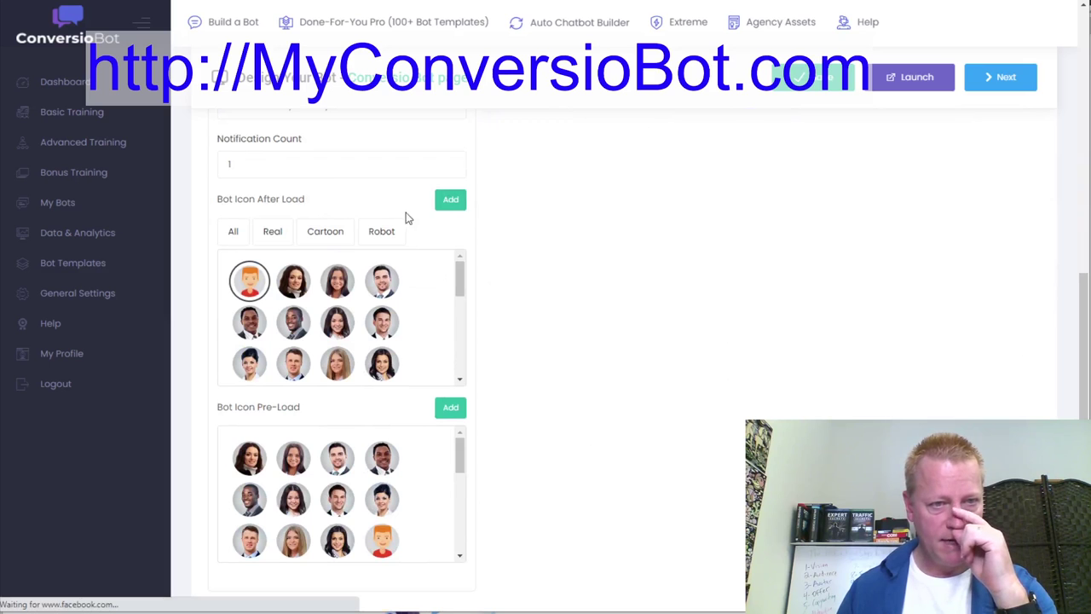
pyautogui.click(450, 200)
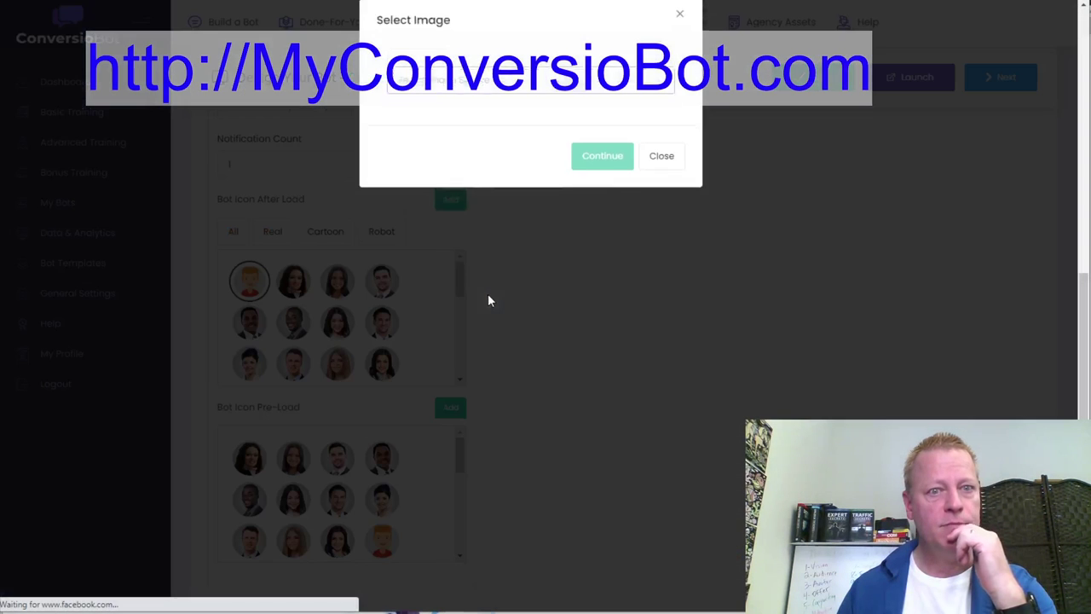
pyautogui.click(478, 101)
pyautogui.click(418, 204)
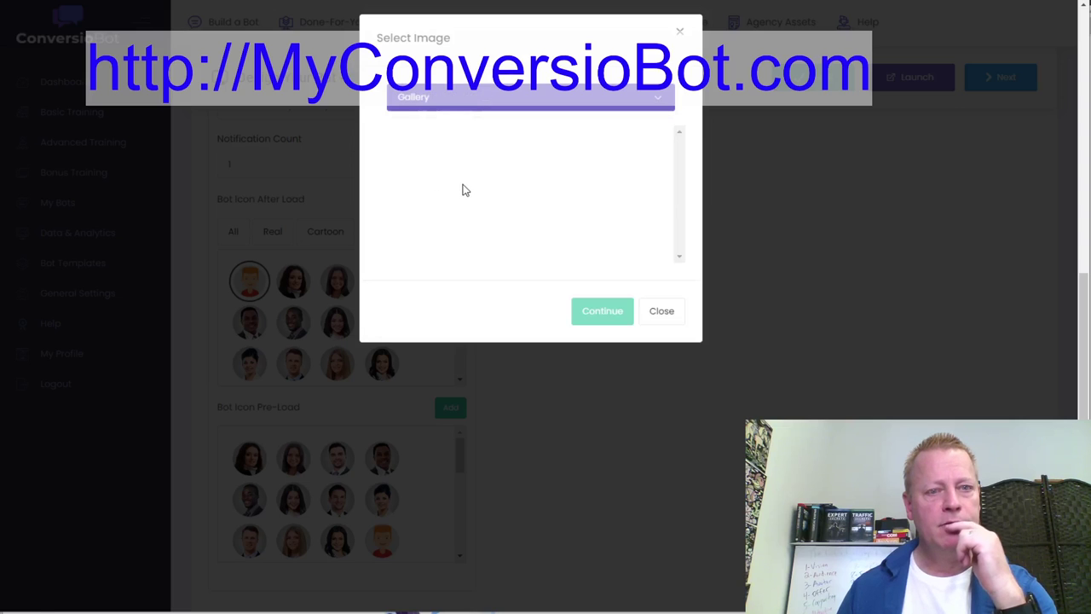
pyautogui.click(606, 314)
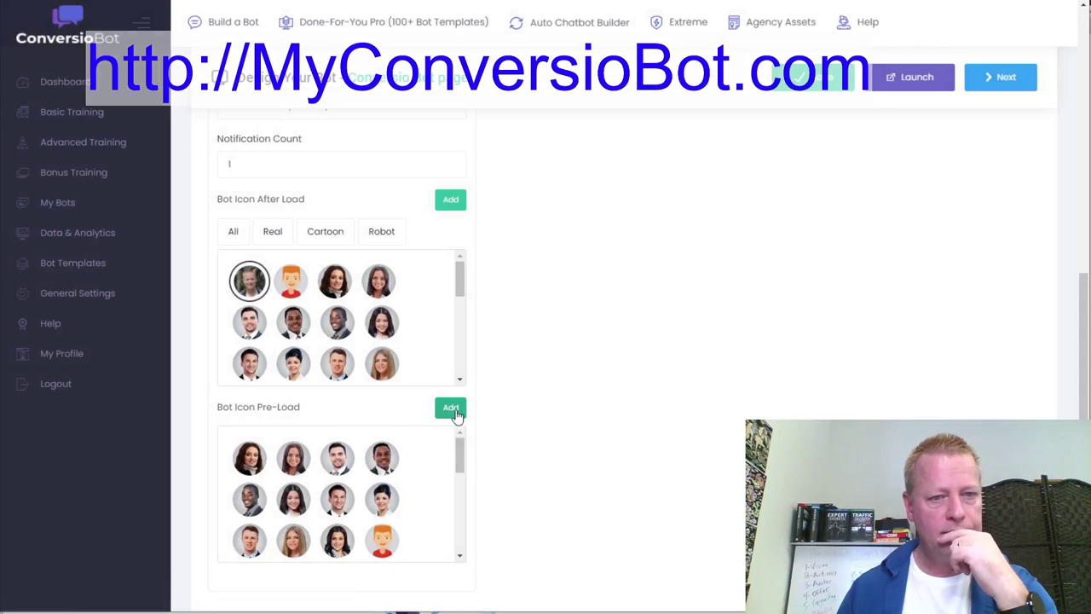
pyautogui.click(450, 408)
pyautogui.click(452, 104)
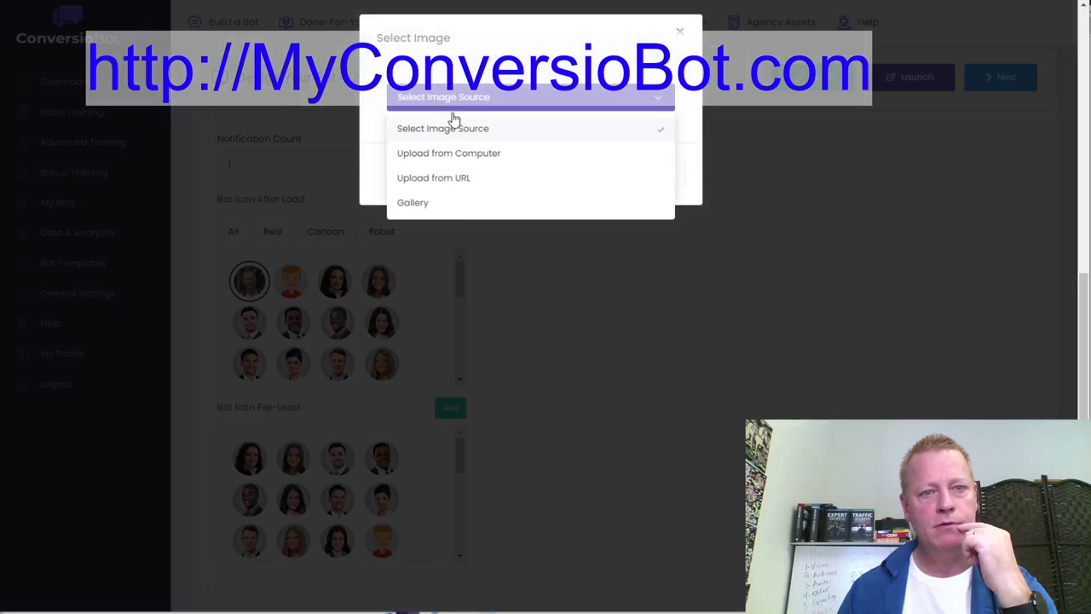
pyautogui.click(446, 203)
pyautogui.scroll(-1, 498, 235)
pyautogui.scroll(-6, 498, 236)
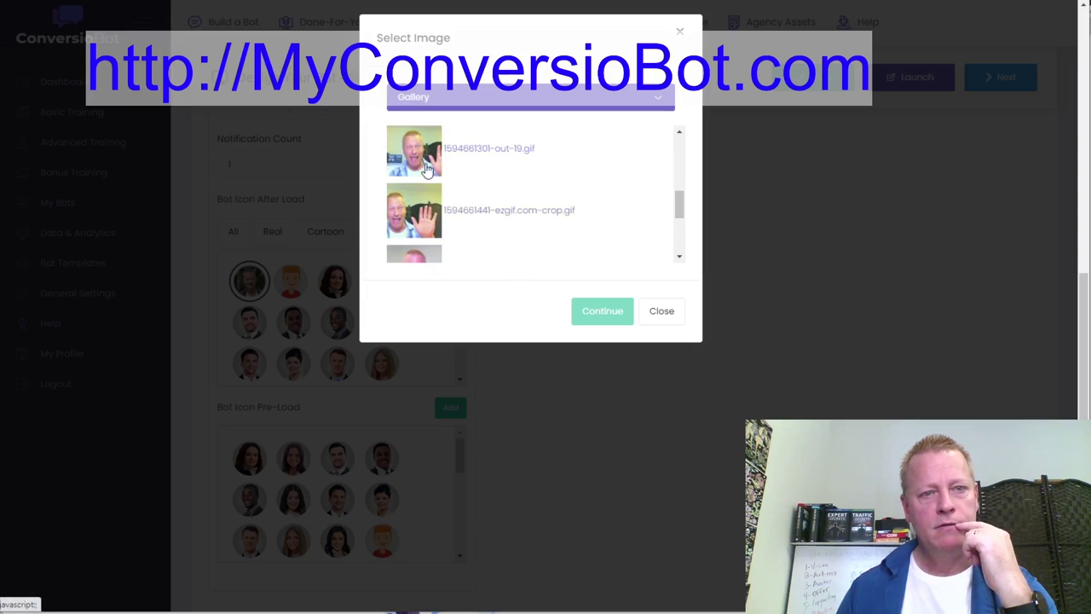
pyautogui.scroll(-2, 575, 227)
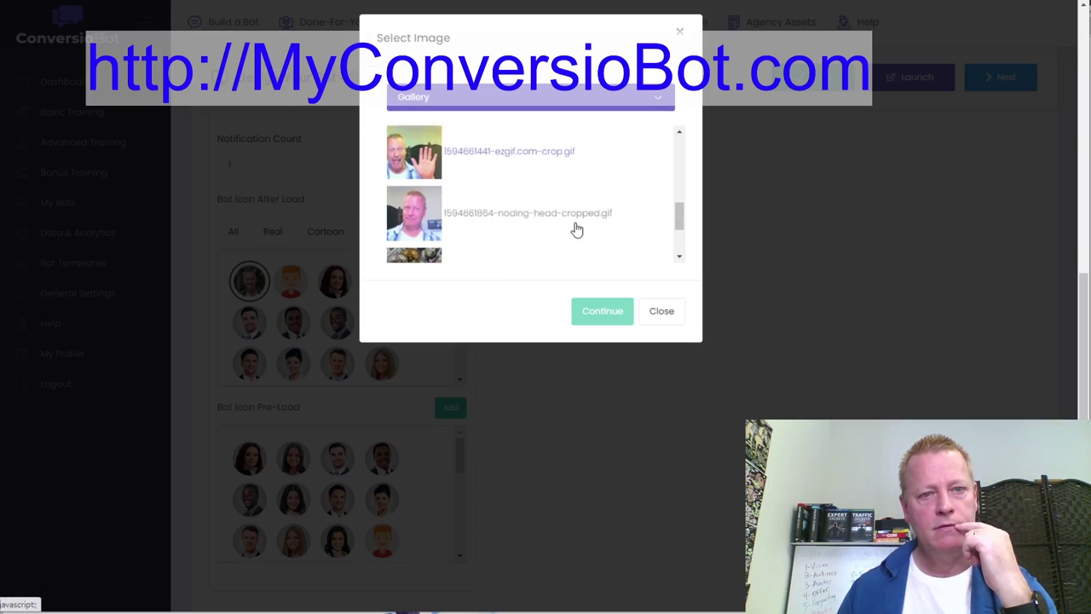
pyautogui.scroll(2, 576, 228)
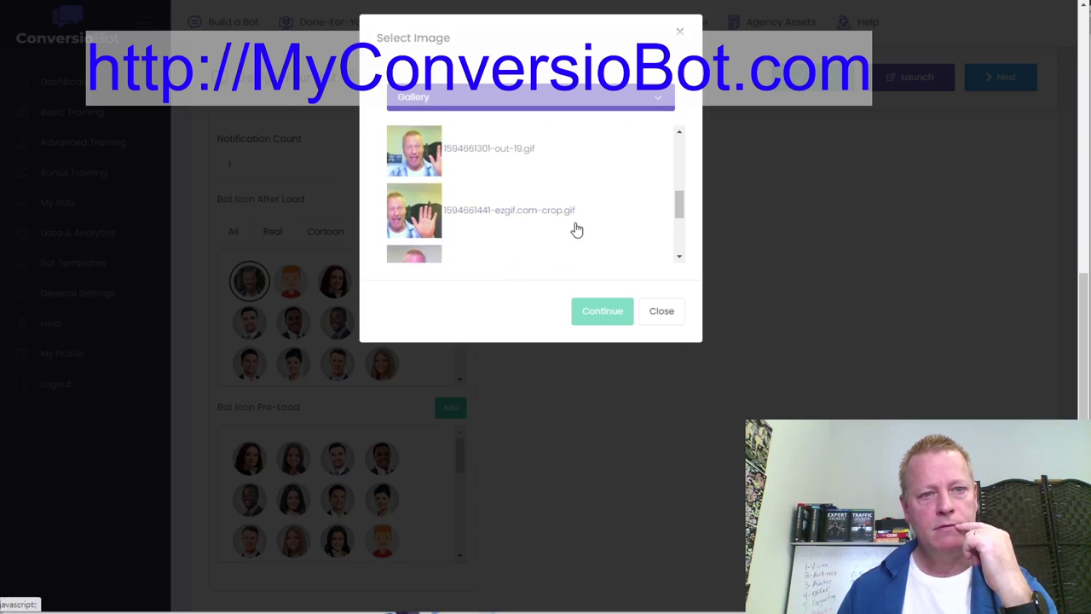
pyautogui.click(430, 213)
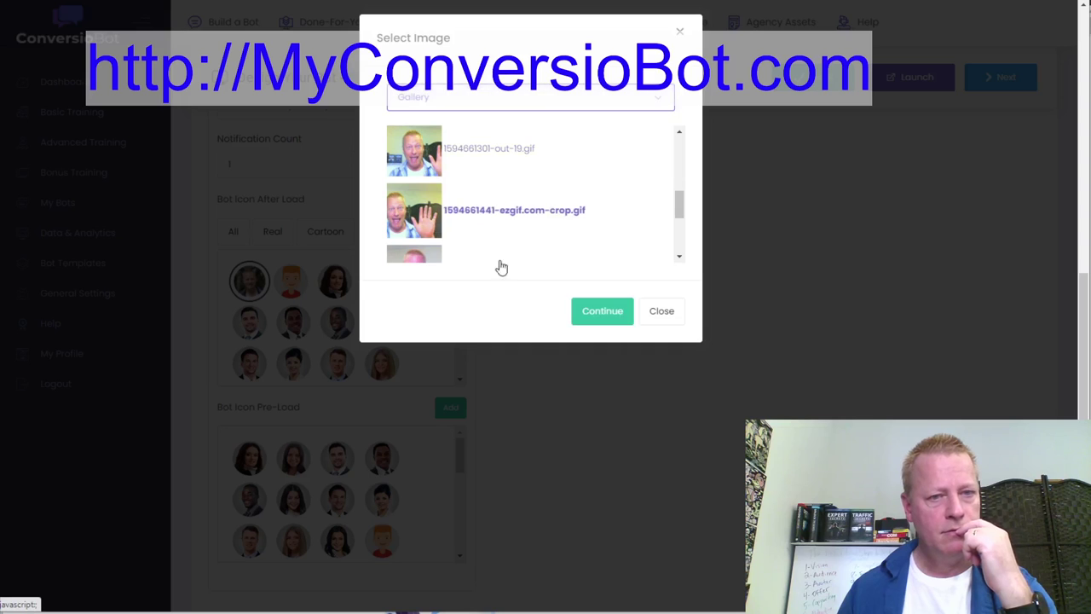
pyautogui.click(602, 312)
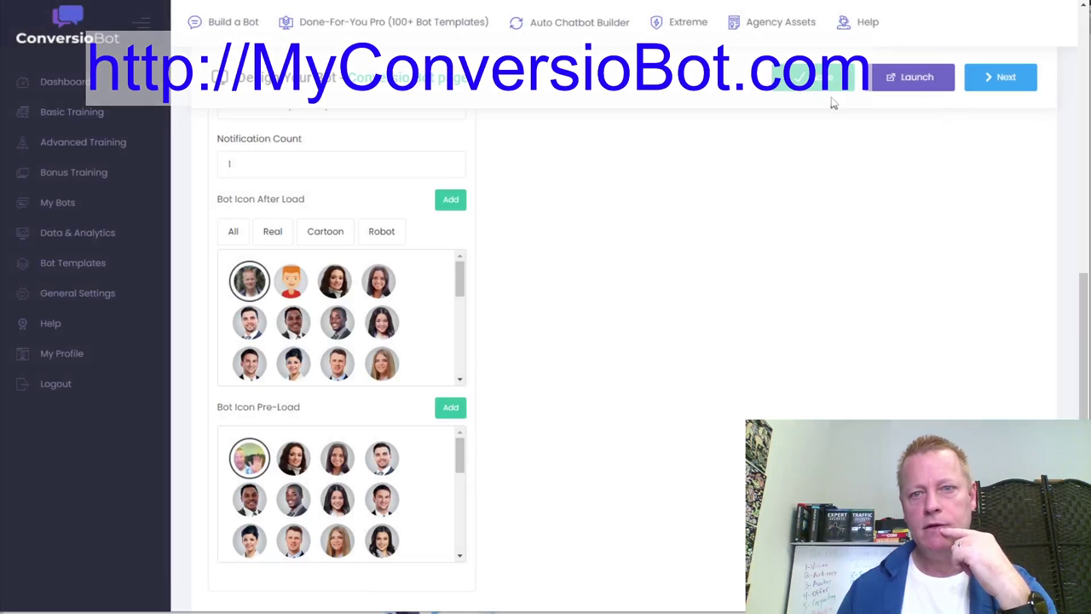
# Test the bot on the live My Conversio Bot page by answering its greeting with Sure, then close the chat.
pyautogui.scroll(3, 806, 320)
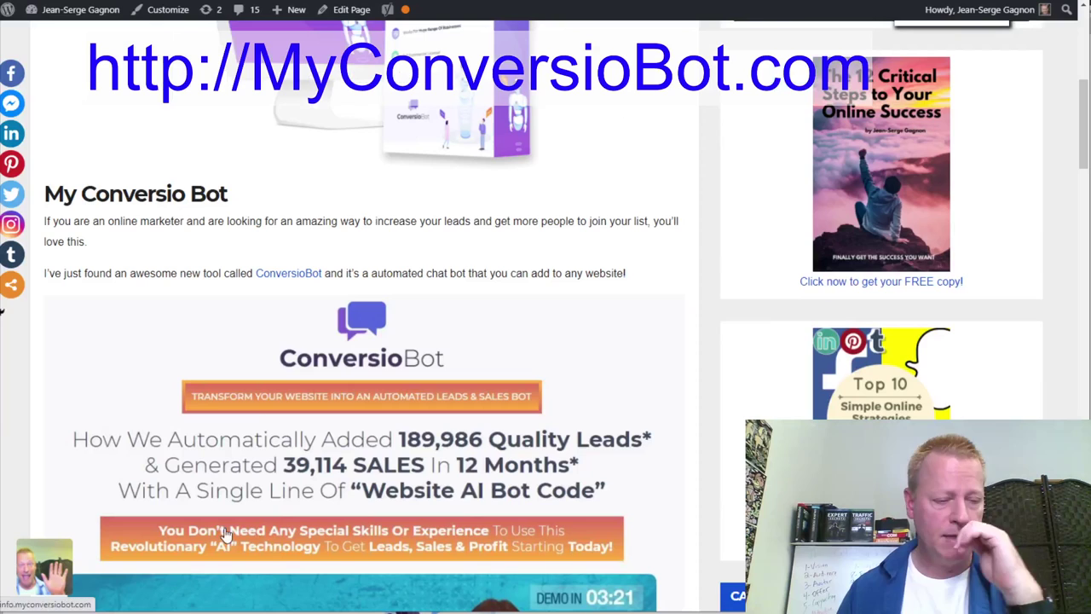
pyautogui.click(53, 576)
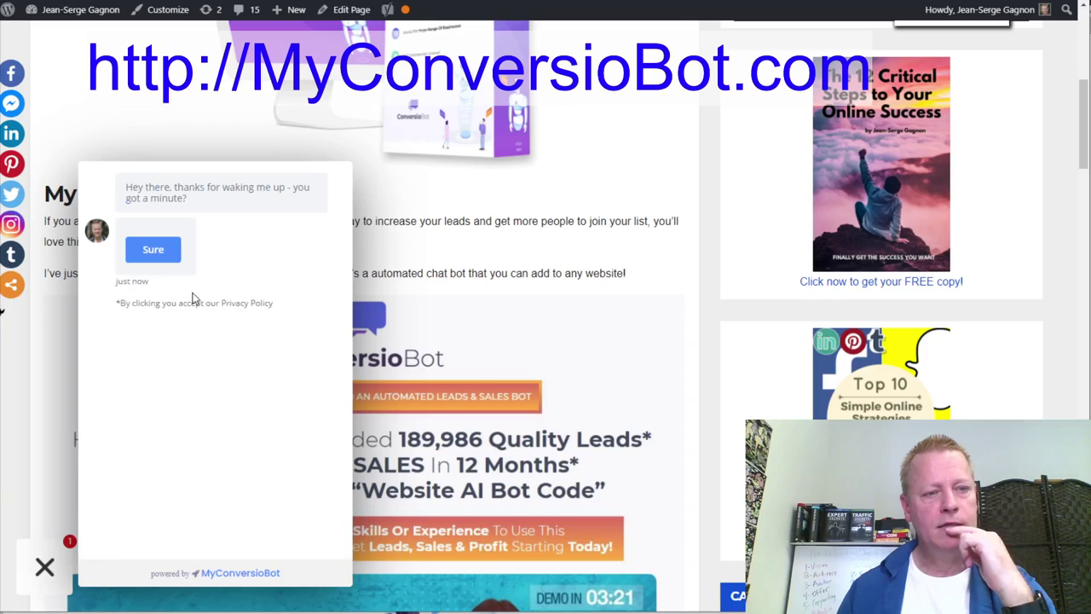
pyautogui.click(157, 250)
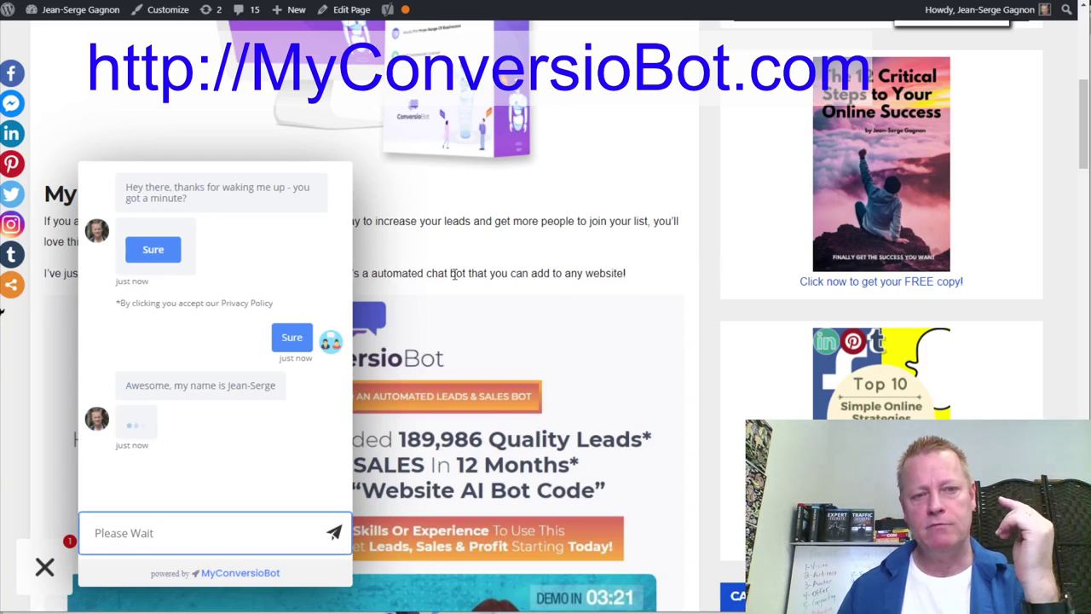
pyautogui.click(44, 567)
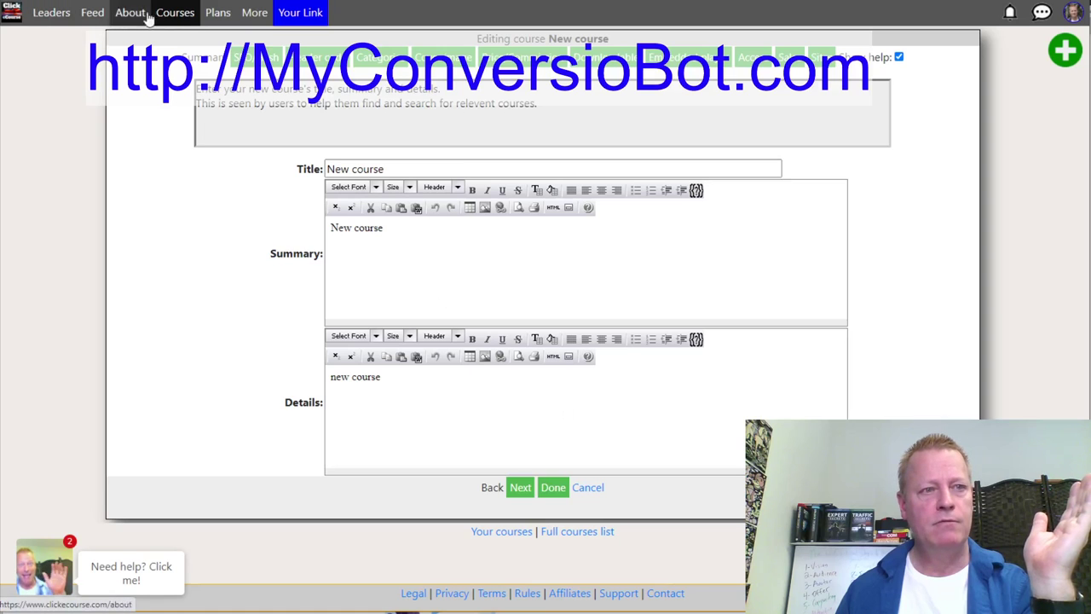
# Switch to the Click eCourse site, view its courses page and open the help bot there.
pyautogui.click(174, 17)
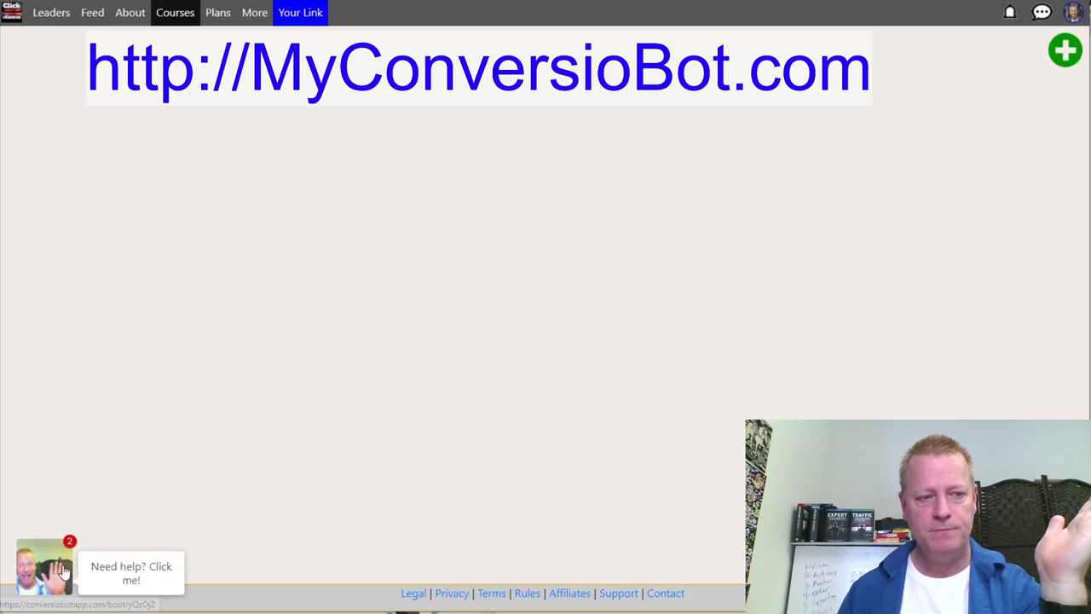
pyautogui.click(177, 565)
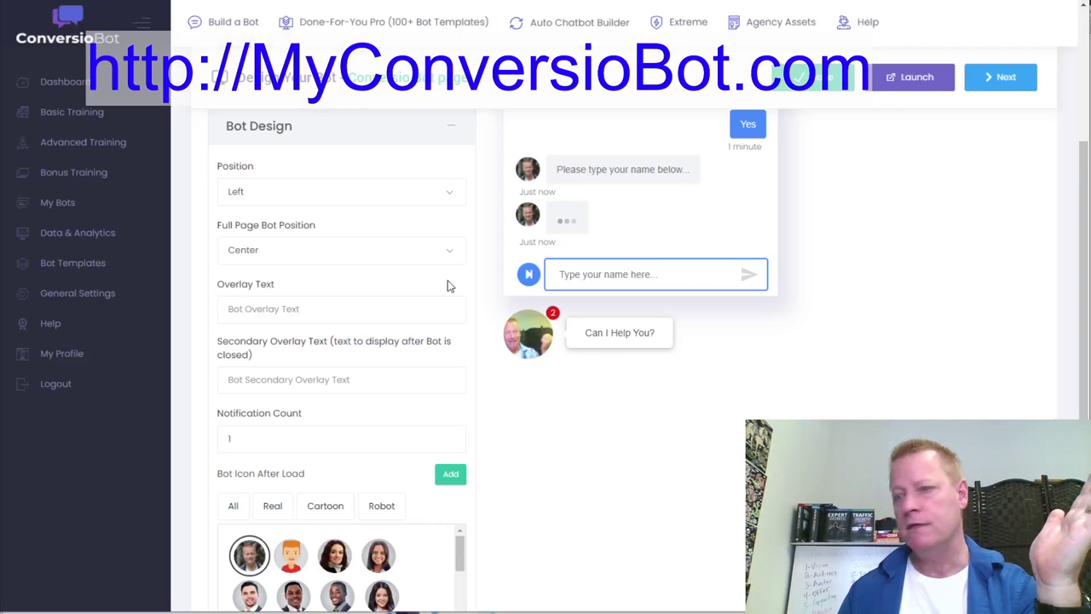
# Return to ConversioBot's bot list and filter it to the click eCourse folder.
pyautogui.click(67, 204)
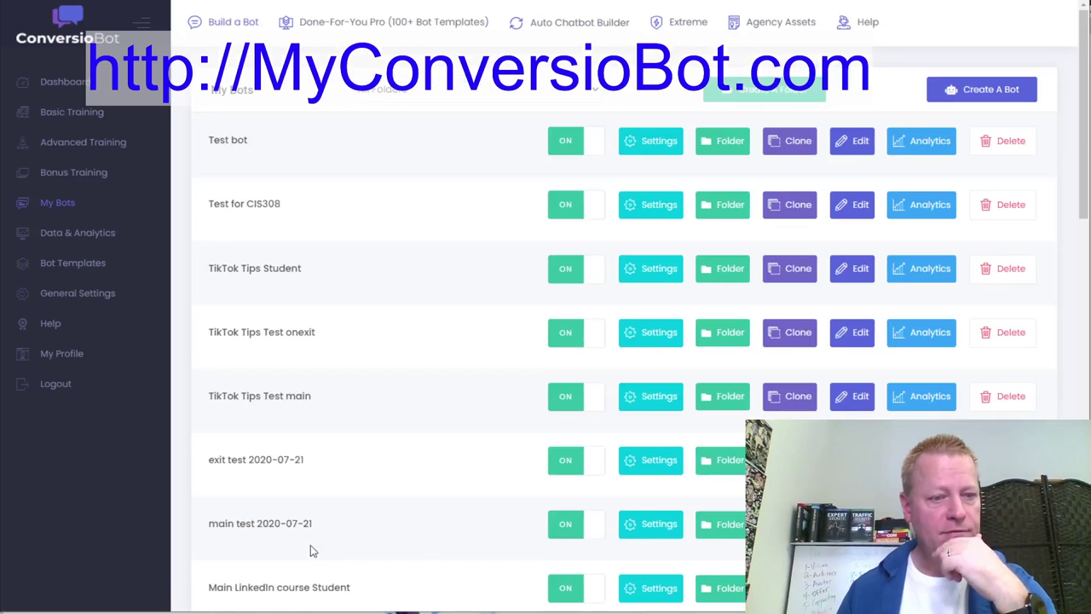
pyautogui.scroll(-3, 312, 555)
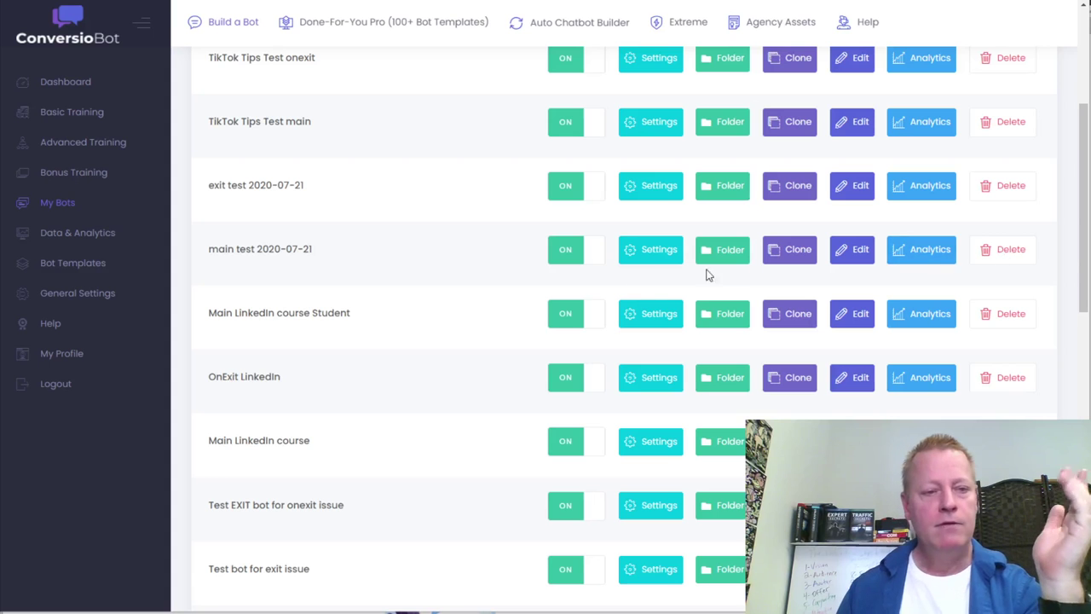
pyautogui.scroll(3, 317, 429)
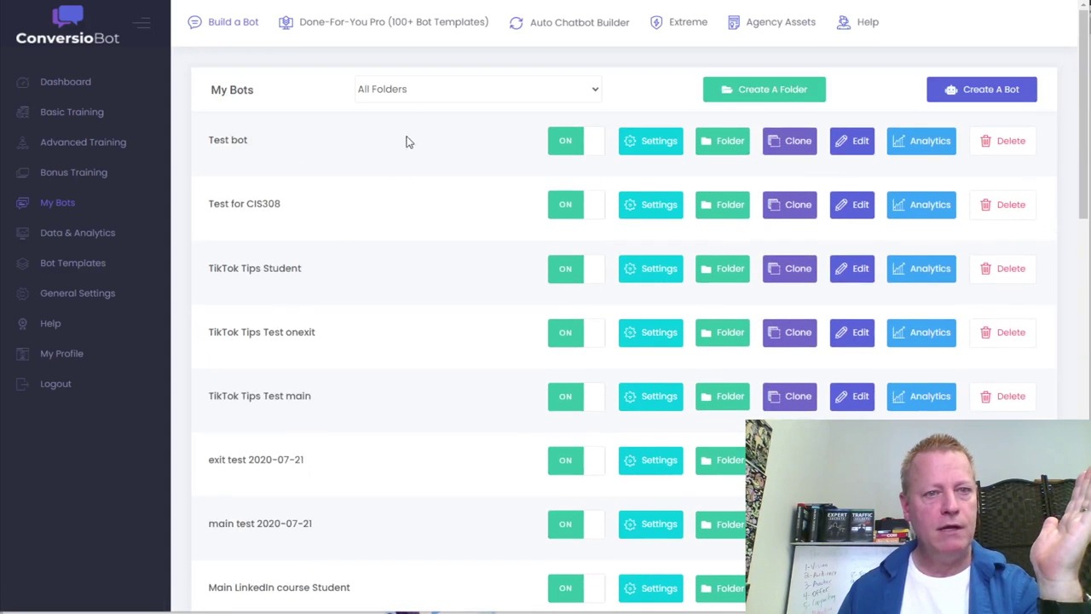
pyautogui.click(409, 97)
pyautogui.click(409, 180)
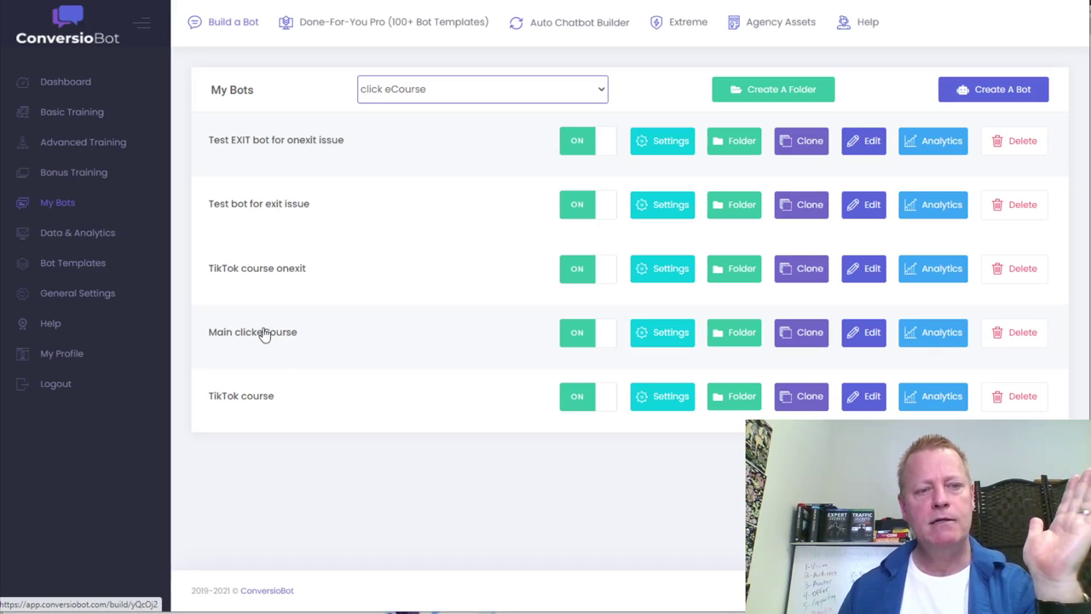
# Open the Main clickeCourse bot's settings and look over its bot and page options.
pyautogui.click(661, 347)
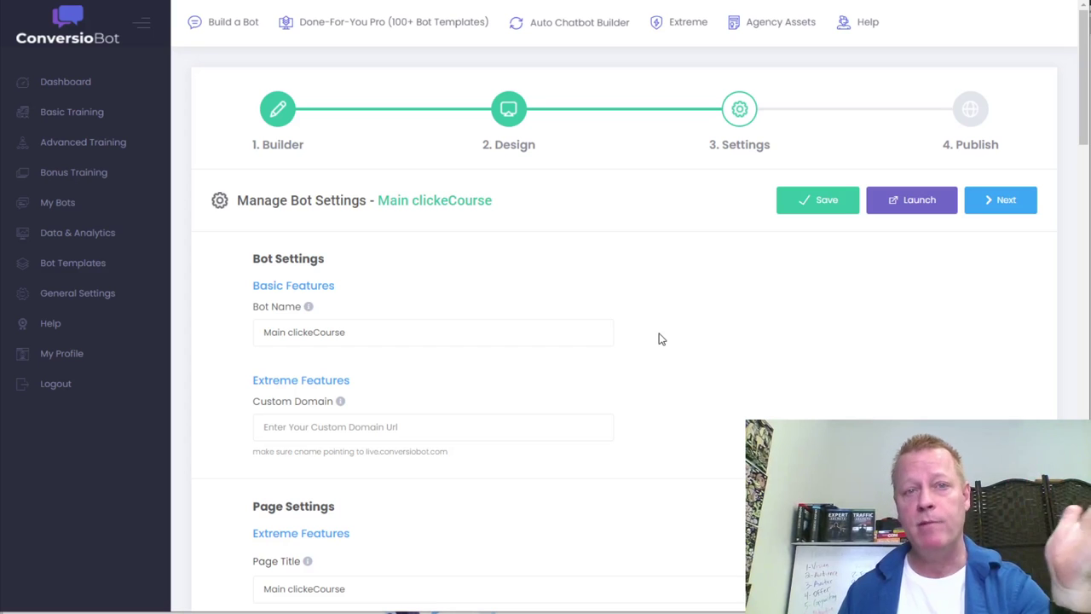
pyautogui.scroll(-6, 532, 414)
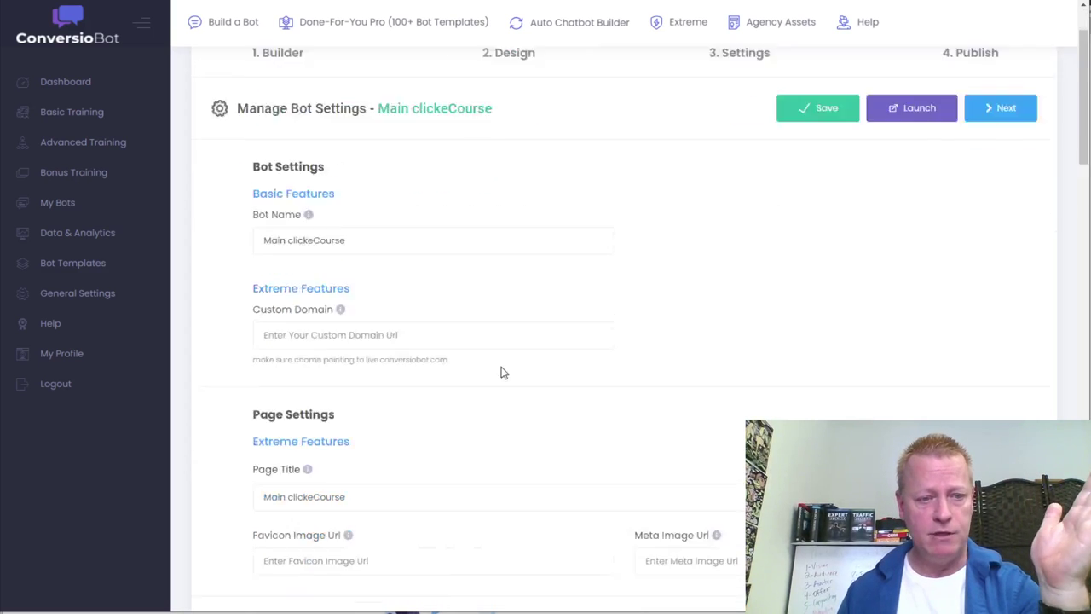
pyautogui.scroll(7, 526, 381)
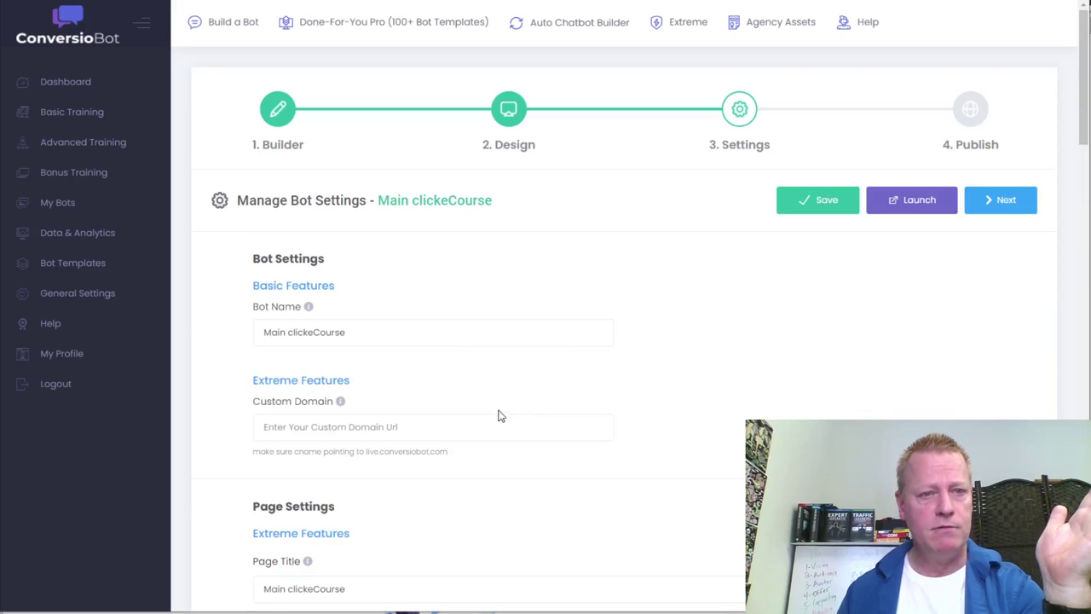
# Open the Main clickeCourse bot in the builder and examine how its conversation blocks branch and connect.
pyautogui.click(278, 110)
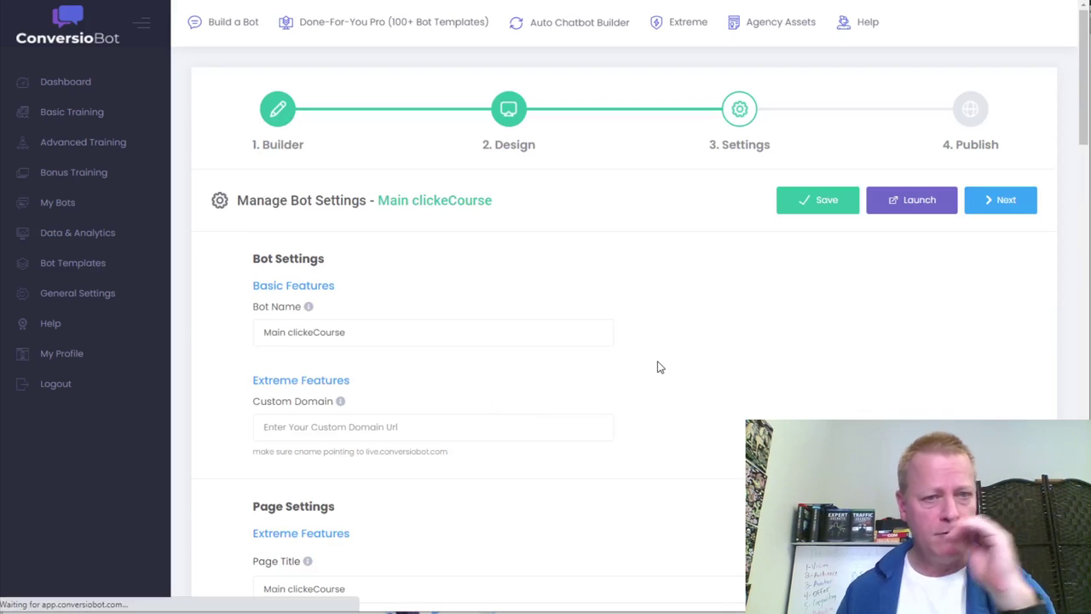
pyautogui.scroll(-3, 622, 419)
pyautogui.scroll(-2, 552, 414)
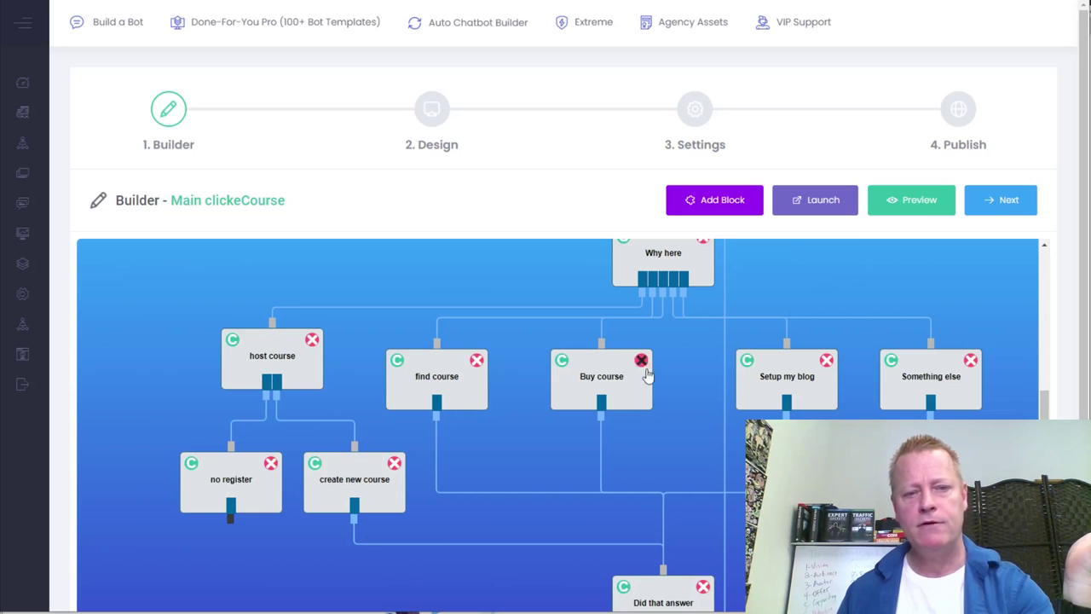
pyautogui.scroll(-3, 886, 402)
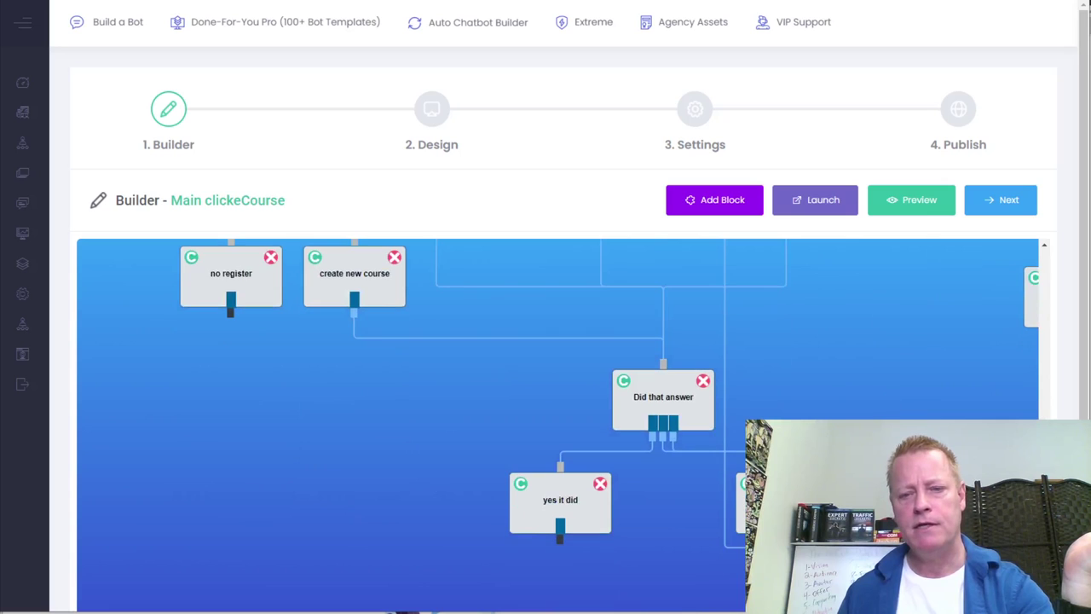
pyautogui.scroll(-1, 570, 509)
pyautogui.scroll(6, 842, 412)
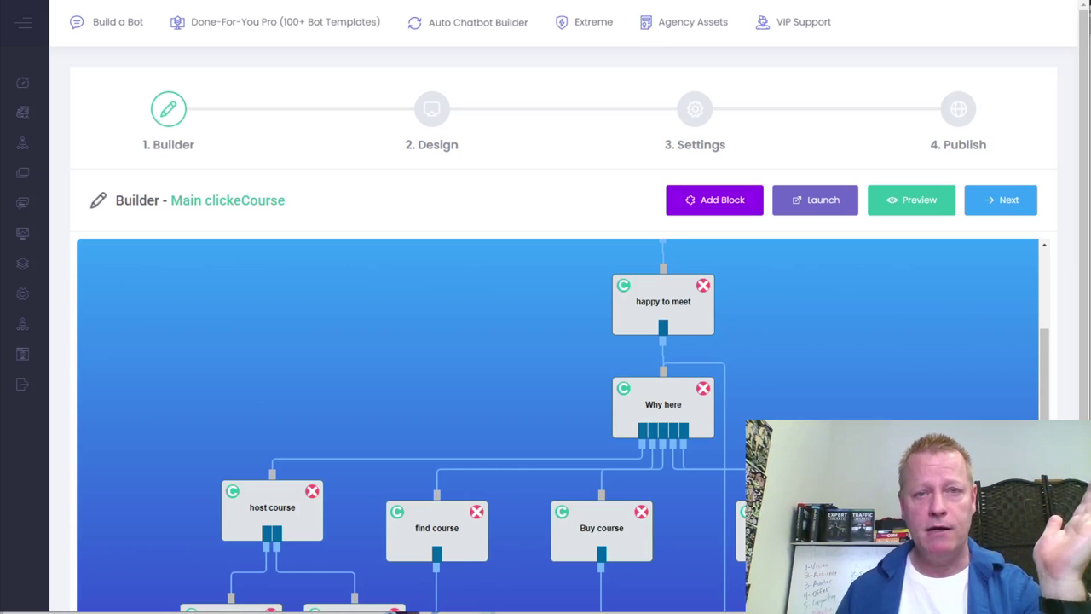
# On the Click eCourse site, open TikTok Masters Course, answer its bot with Sure, and close the chat and the exit offer.
pyautogui.hotkey('ctrl', 'Tab')
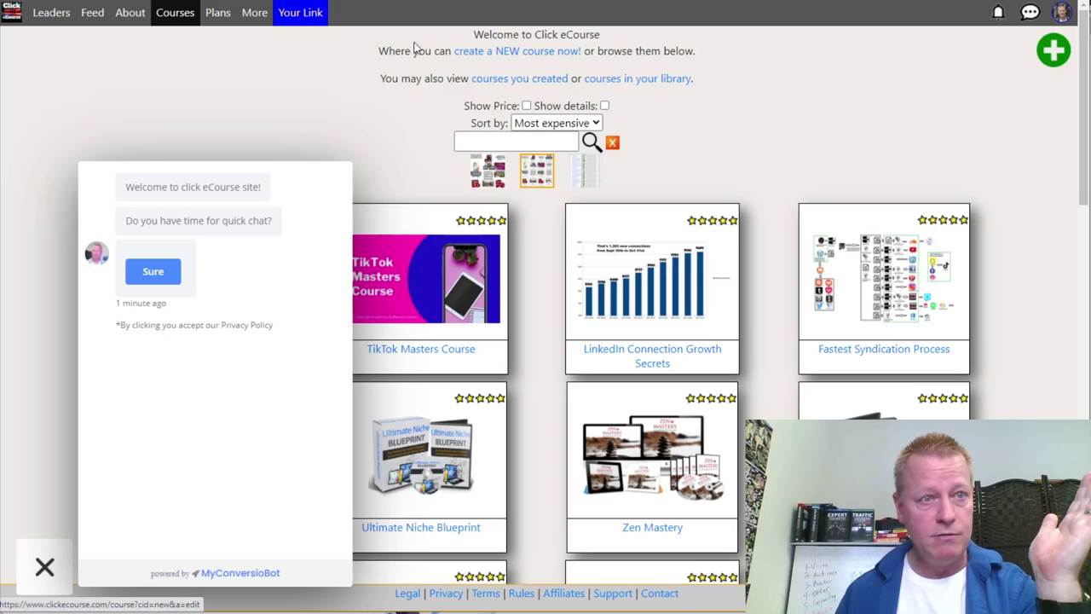
pyautogui.click(44, 571)
pyautogui.click(454, 281)
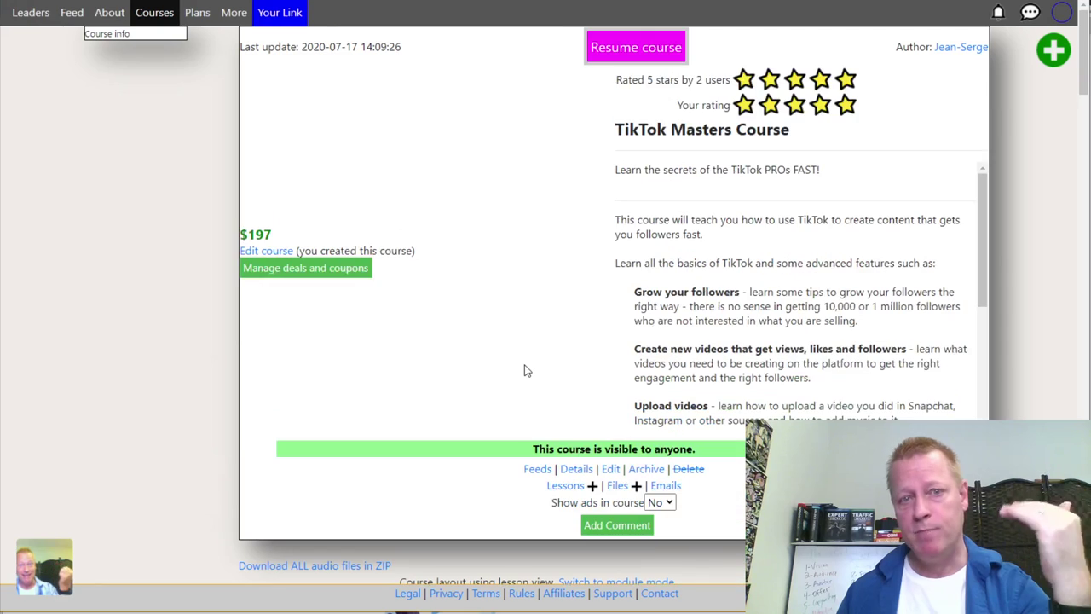
pyautogui.click(51, 569)
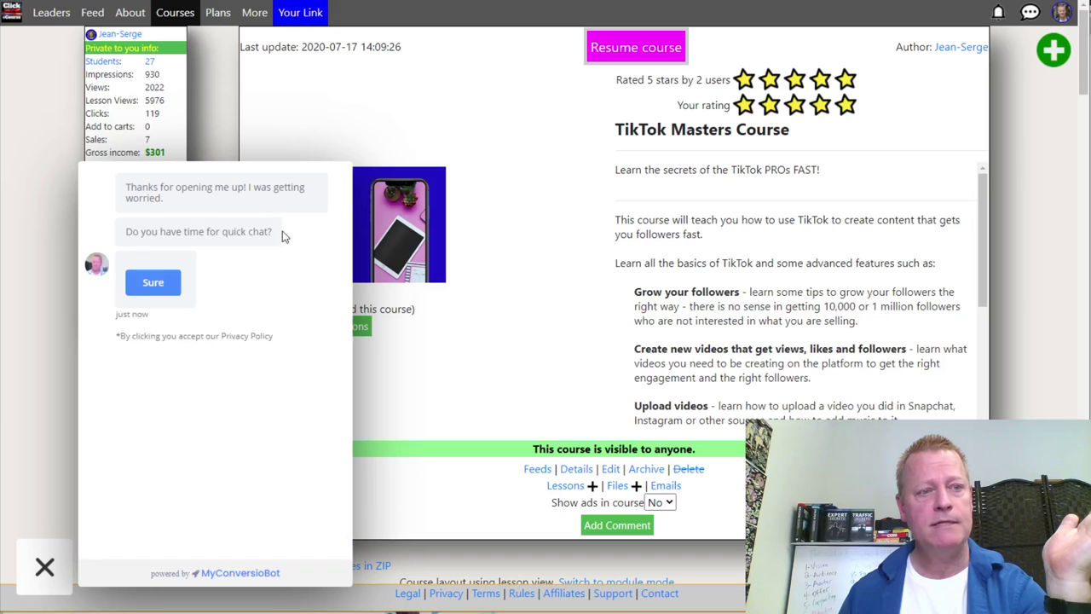
pyautogui.click(159, 284)
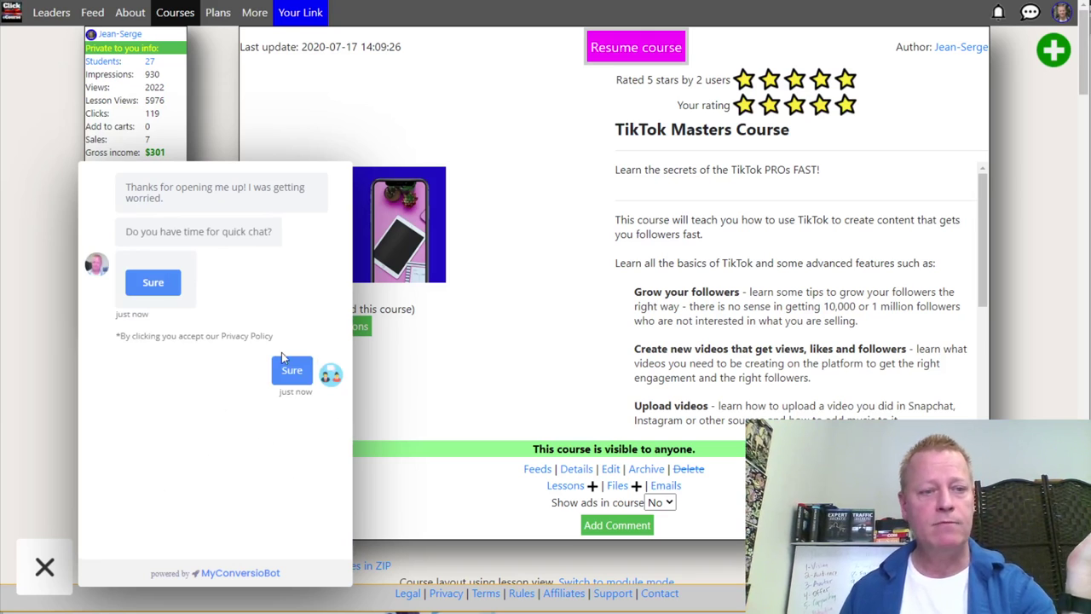
pyautogui.click(41, 566)
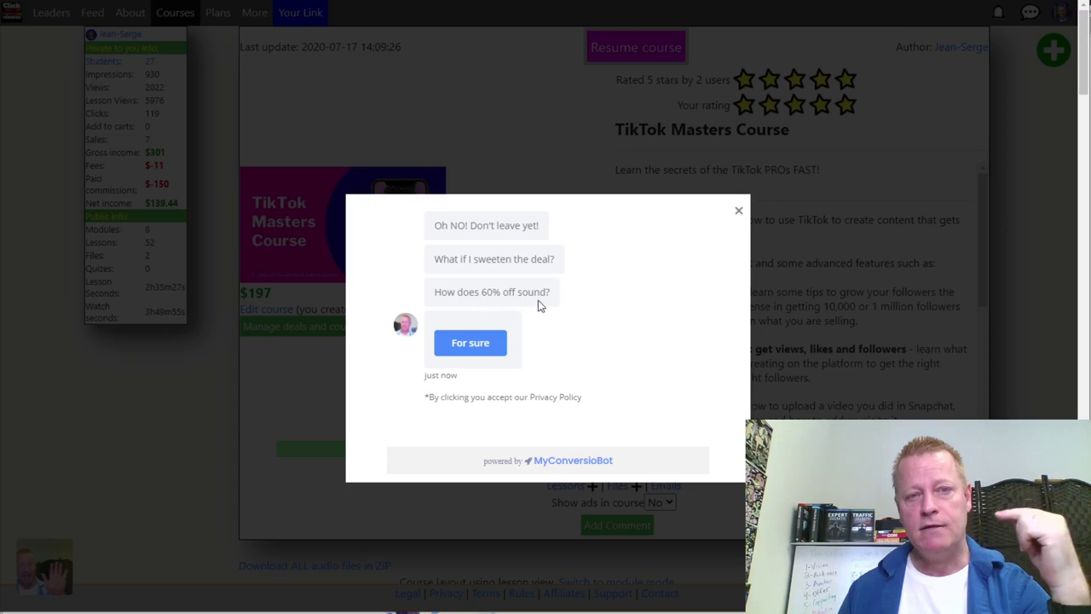
pyautogui.click(738, 213)
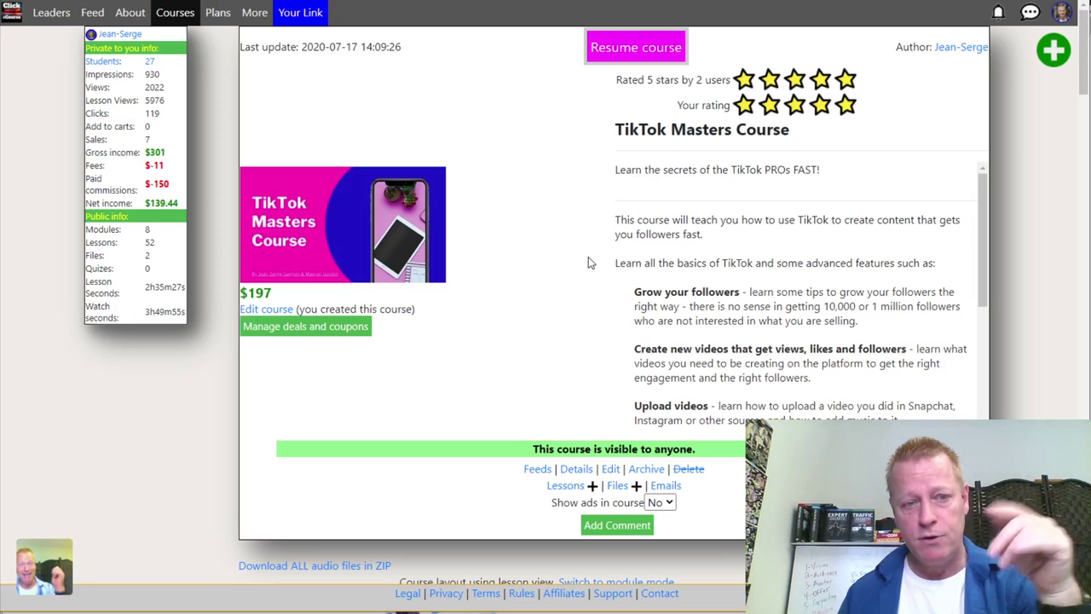
# Open the LinkedIn Connection Growth Secrets course, answer its bot's greeting with Sure, and close the chat.
pyautogui.click(171, 21)
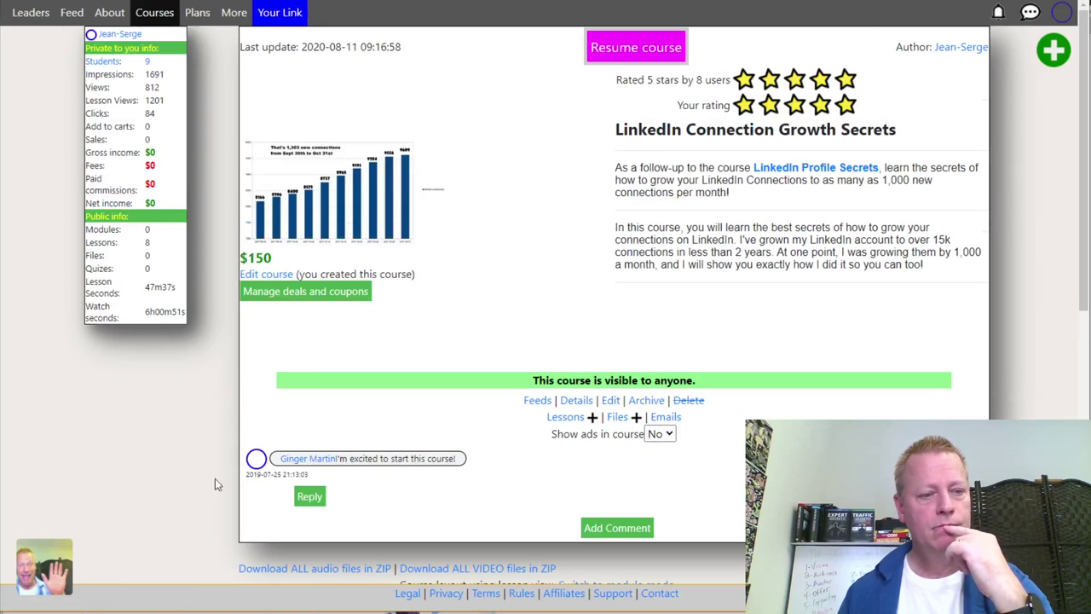
pyautogui.click(70, 542)
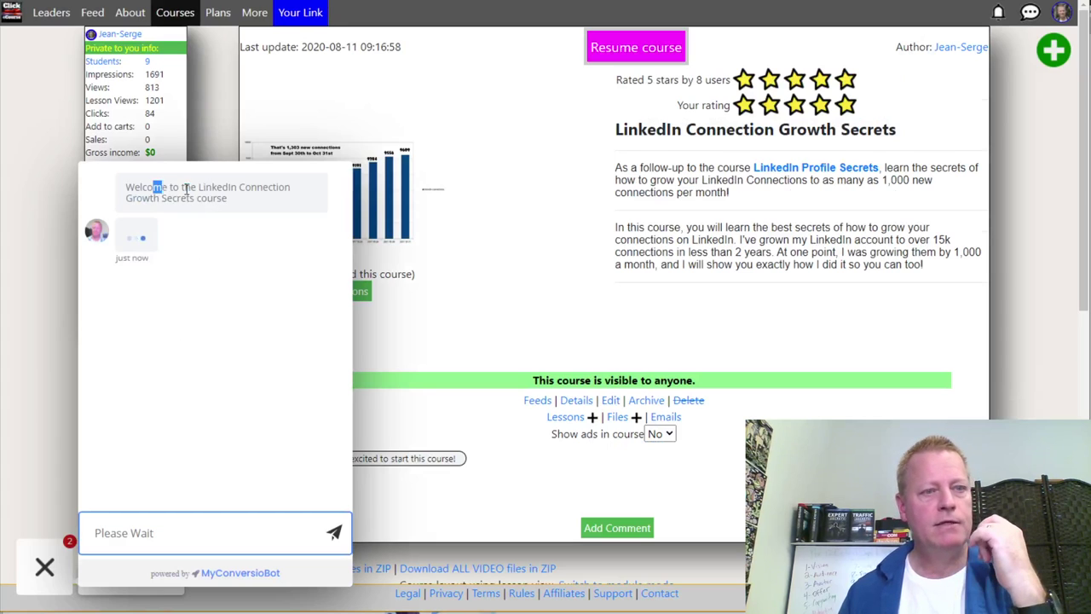
pyautogui.moveTo(165, 192); pyautogui.dragTo(250, 211)
pyautogui.click(197, 235)
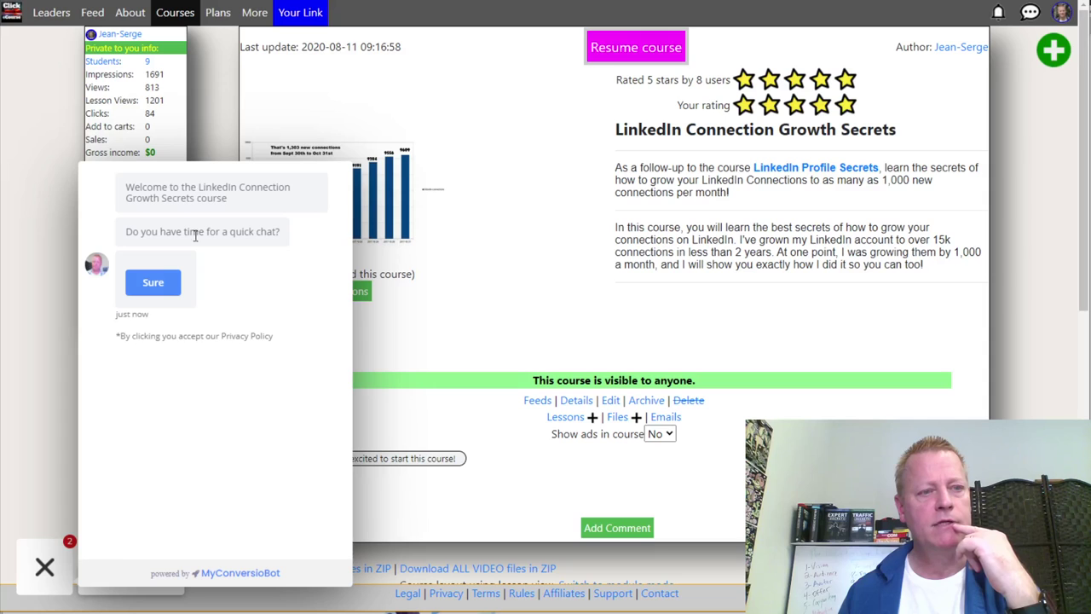
pyautogui.click(166, 291)
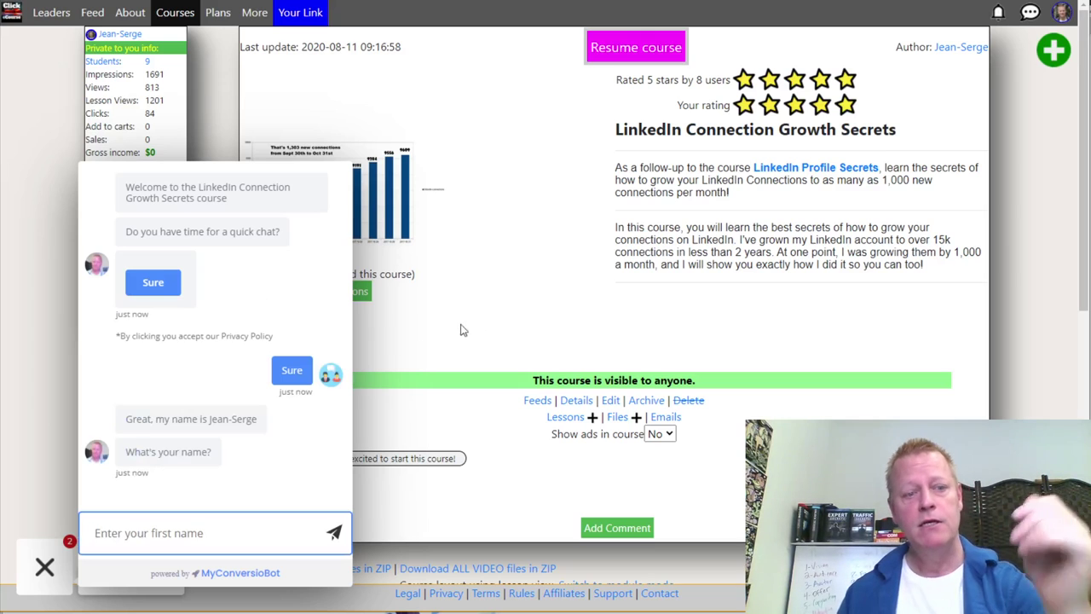
pyautogui.click(45, 566)
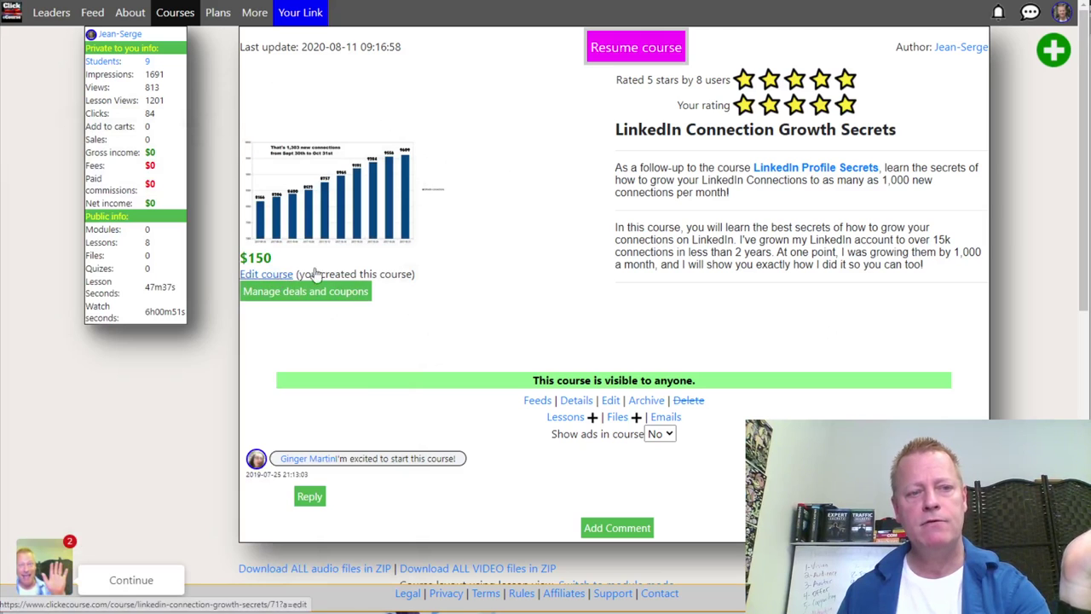
# Edit the LinkedIn Connection Growth Secrets course and examine the ConversioBot ID and Student ConversioBot ID in its header code settings.
pyautogui.click(282, 274)
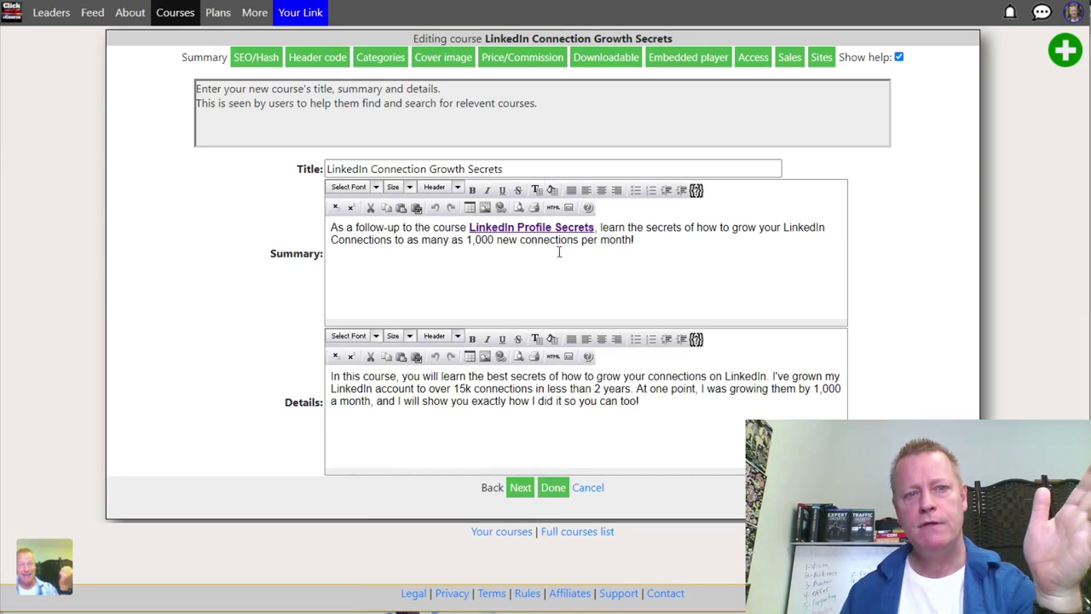
pyautogui.click(312, 58)
pyautogui.click(293, 208)
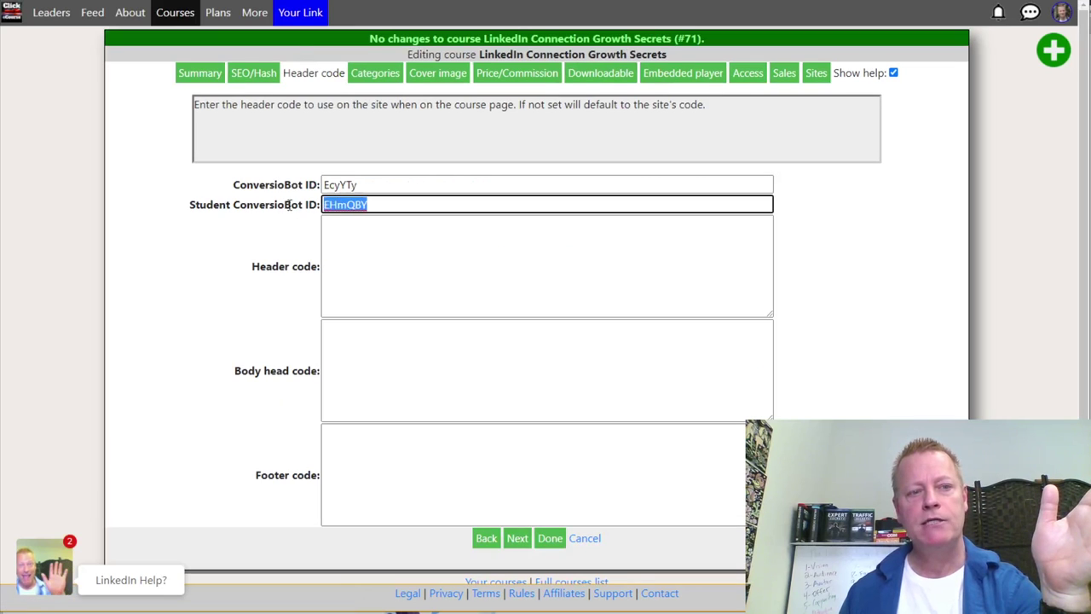
pyautogui.moveTo(263, 207); pyautogui.dragTo(266, 208)
pyautogui.click(336, 184)
pyautogui.doubleClick(336, 184)
pyautogui.doubleClick(350, 205)
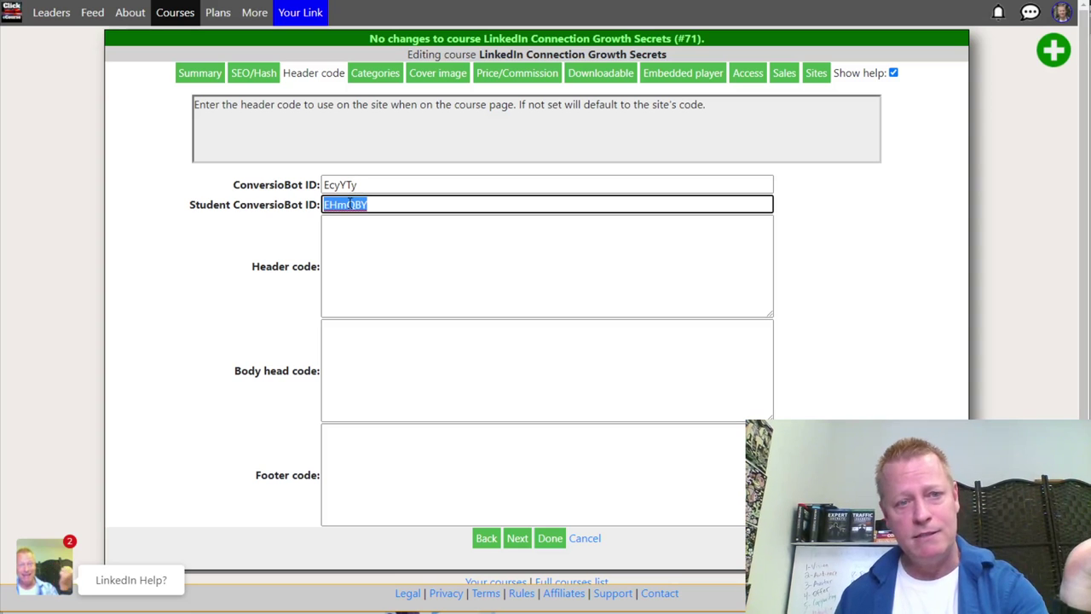
pyautogui.click(348, 205)
pyautogui.doubleClick(348, 204)
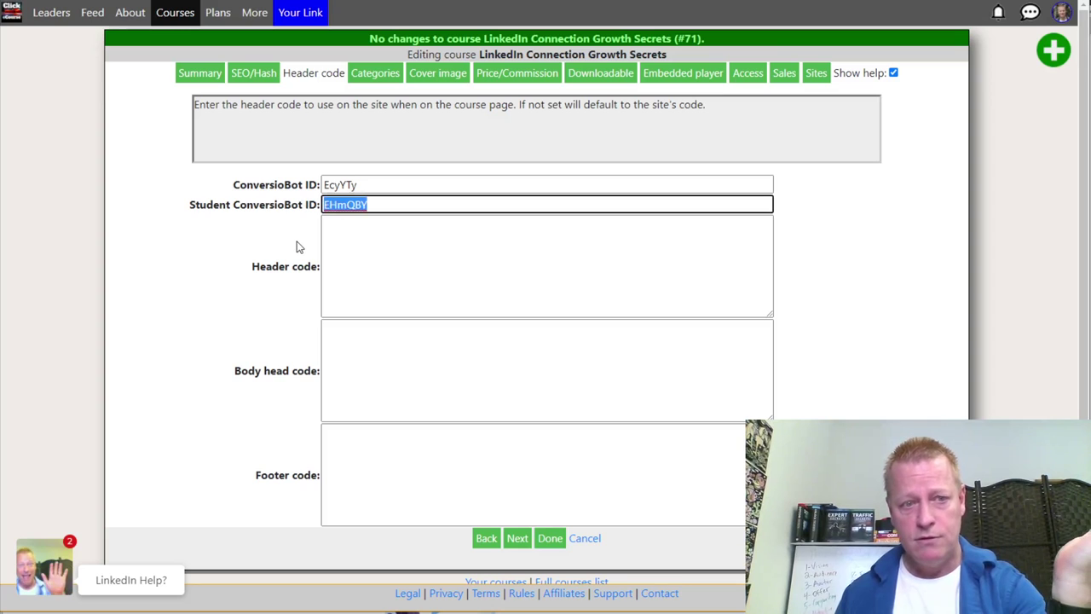
pyautogui.doubleClick(339, 185)
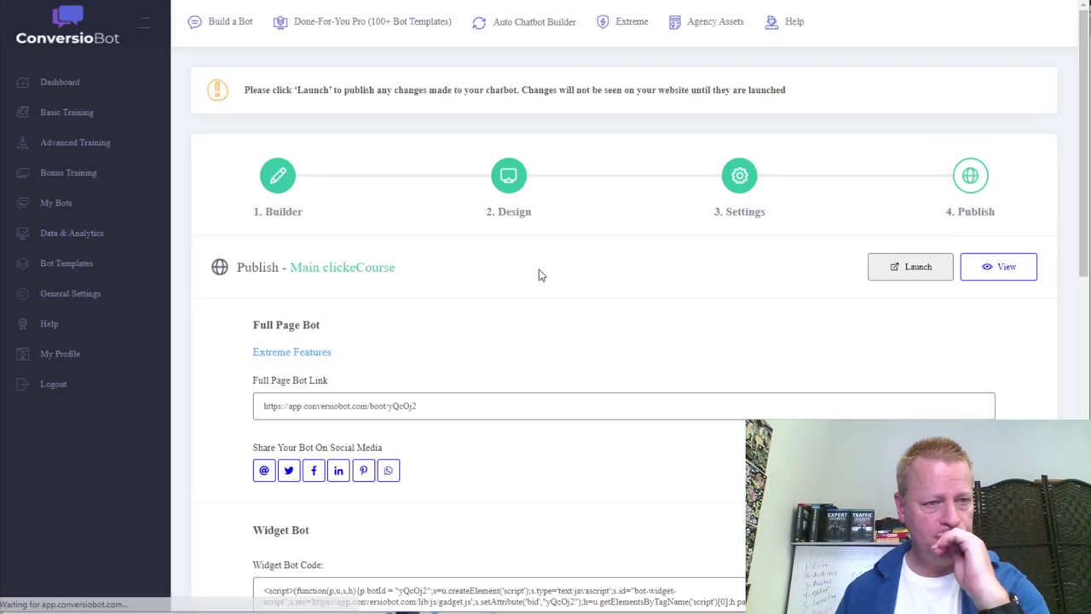
# Copy the Main clickeCourse bot's widget code and paste it as the LinkedIn course's header code, dismissing the exit offer.
pyautogui.scroll(-3, 520, 341)
pyautogui.scroll(-1, 388, 353)
pyautogui.moveTo(398, 212); pyautogui.dragTo(254, 182)
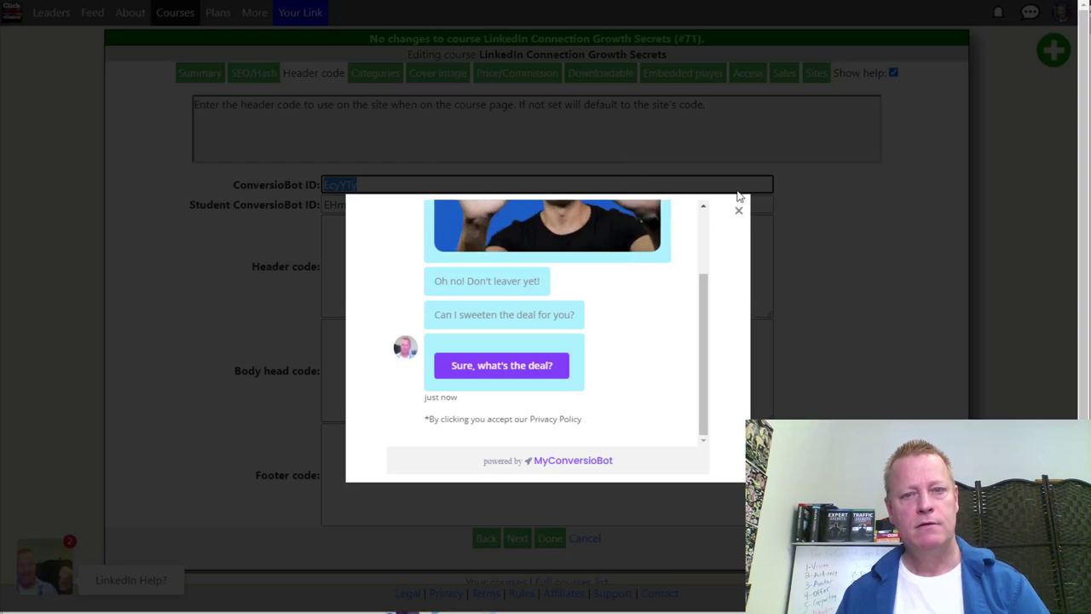
pyautogui.click(738, 211)
pyautogui.click(369, 262)
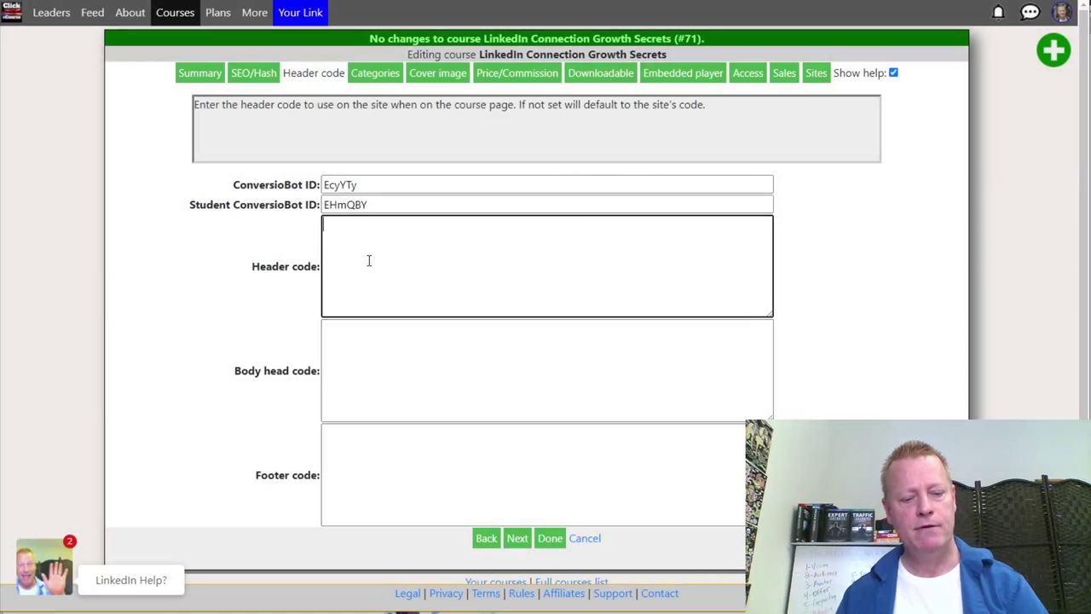
pyautogui.write('<script>(function(p,u,s,h){p.botId = "yQcOj2";s=u.createElement(\'script\');s.type=\'text/javascript\';s.id="bot-widget-script";s.src=\'https://app.conversiobot.com/lib/js/gadget.js\';s.setAttribute(\'bid\',"yQcOj2");h=u.getElementsByTagName(\'script\')[0];h.parentNode.insertBefore(s,h);})(window,document);</script>')
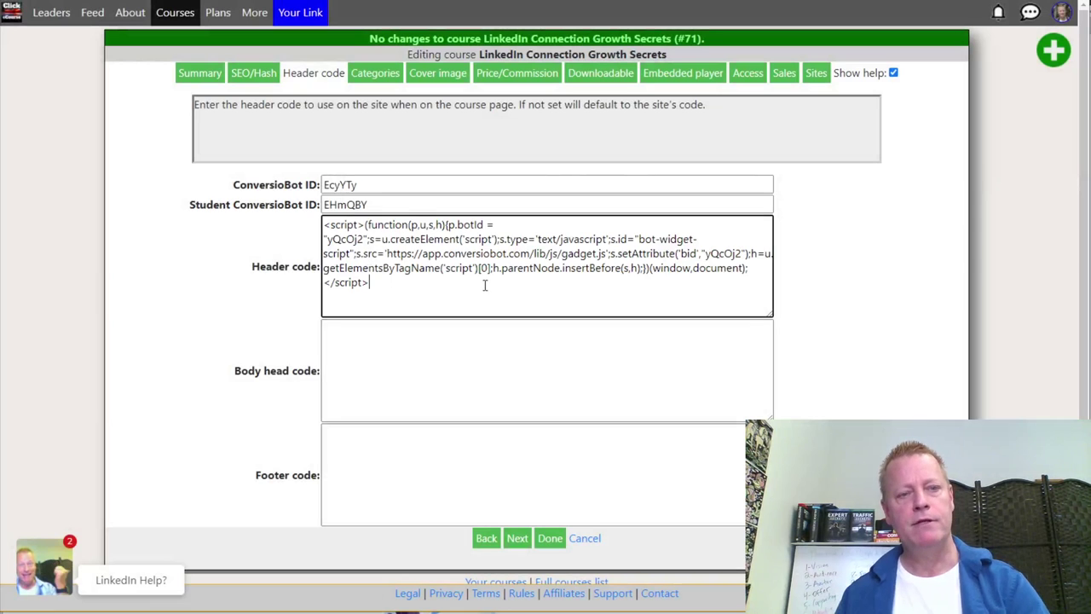
# Replace both bot IDs in the header script with the course's ConversioBot ID, EcyYTy.
pyautogui.doubleClick(339, 241)
pyautogui.doubleClick(344, 184)
pyautogui.hotkey('ctrl', 'c')
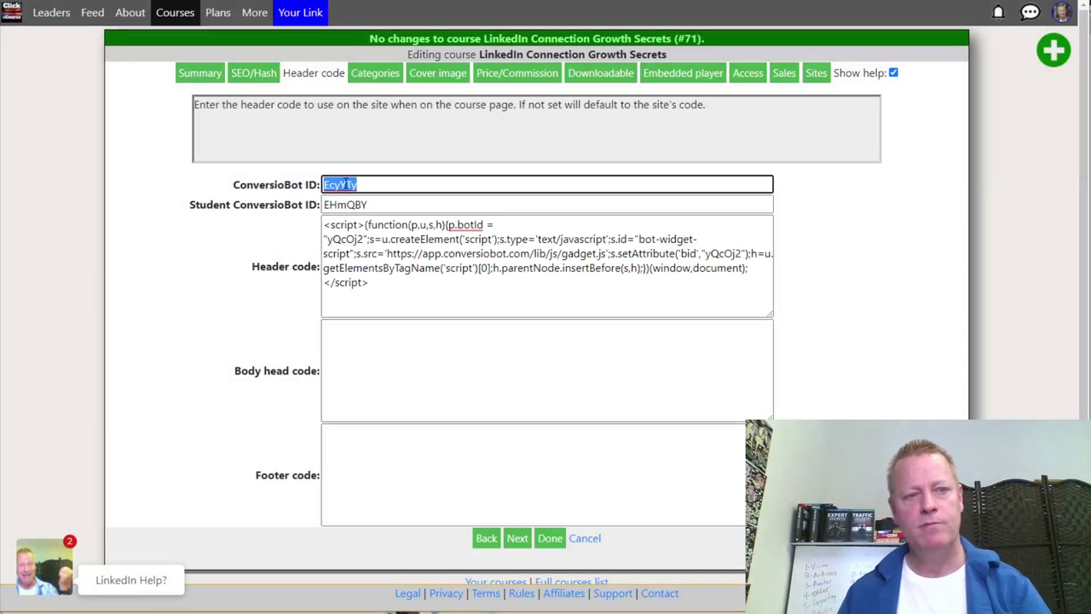
pyautogui.doubleClick(345, 239)
pyautogui.hotkey('ctrl', 'v')
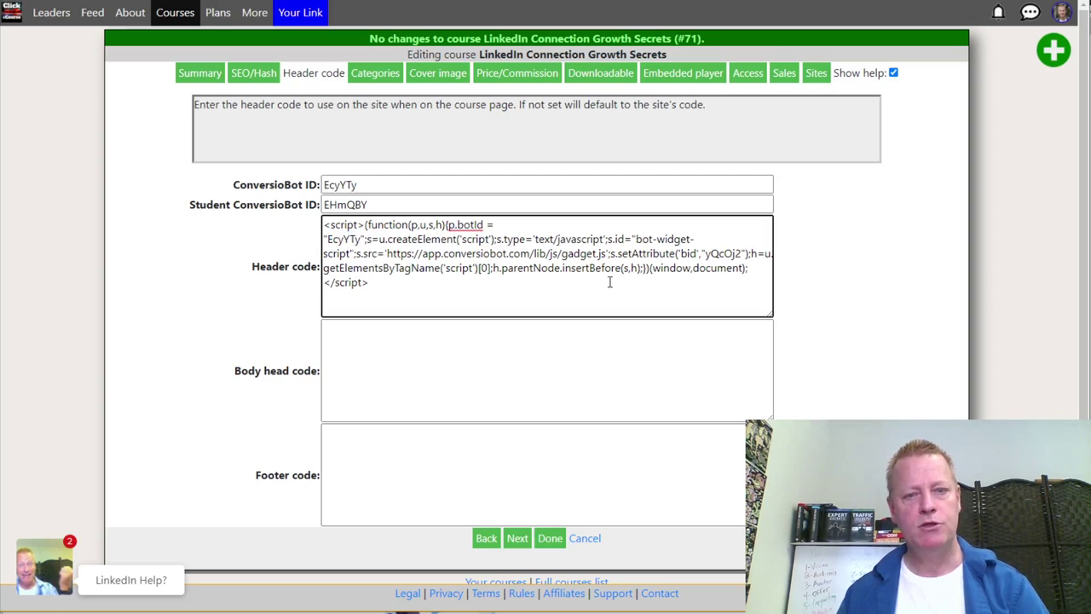
pyautogui.doubleClick(723, 254)
pyautogui.hotkey('ctrl', 'v')
# Select the whole header script and clear the course's separate ConversioBot ID value.
pyautogui.click(403, 298)
pyautogui.moveTo(403, 298); pyautogui.dragTo(317, 223)
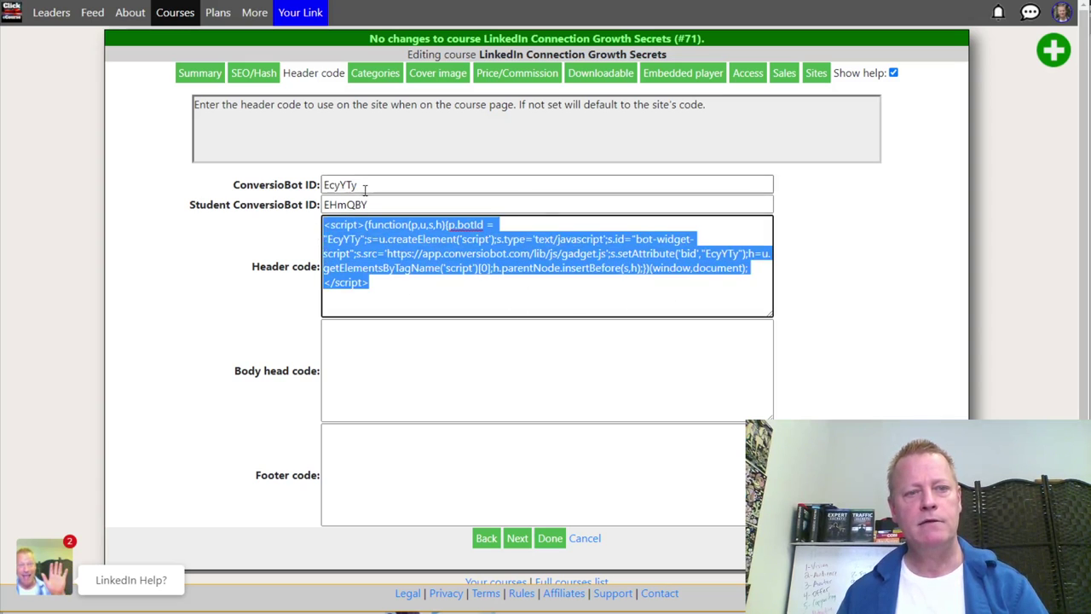
pyautogui.moveTo(364, 186); pyautogui.dragTo(312, 181)
pyautogui.press('BackSpace')
pyautogui.click(281, 338)
pyautogui.click(394, 253)
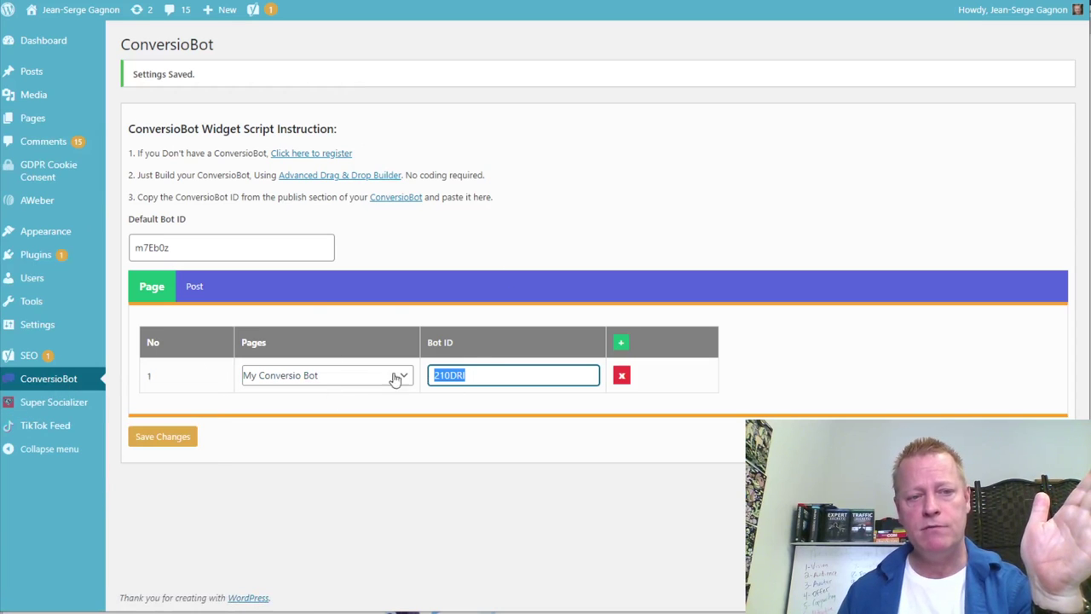
# Open the WordPress site's Insert Headers and Footers settings and look over its header, body and footer scripts.
pyautogui.click(503, 414)
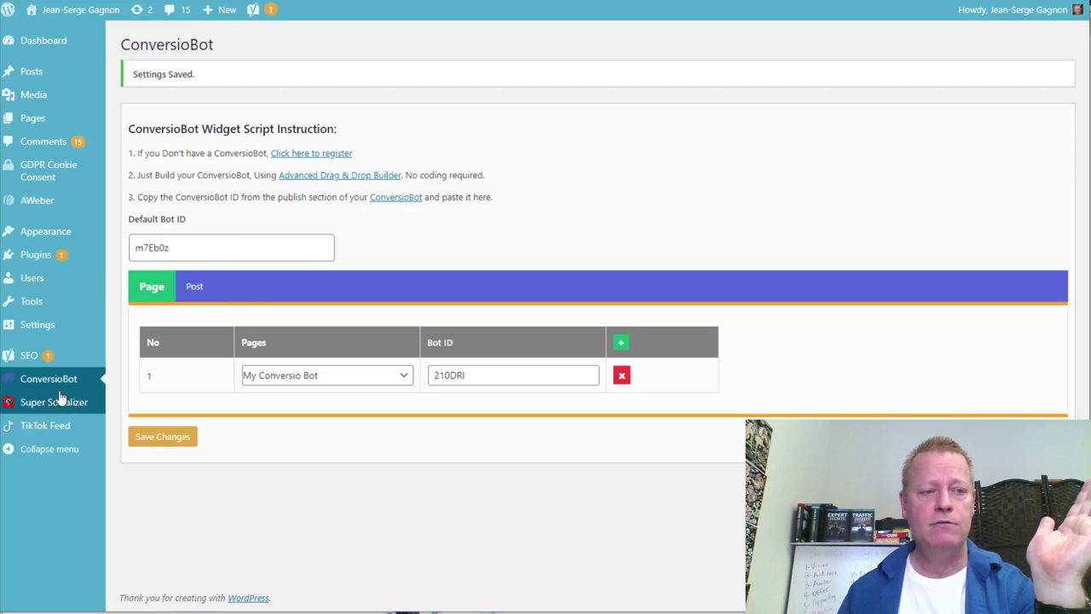
pyautogui.moveTo(17, 335)
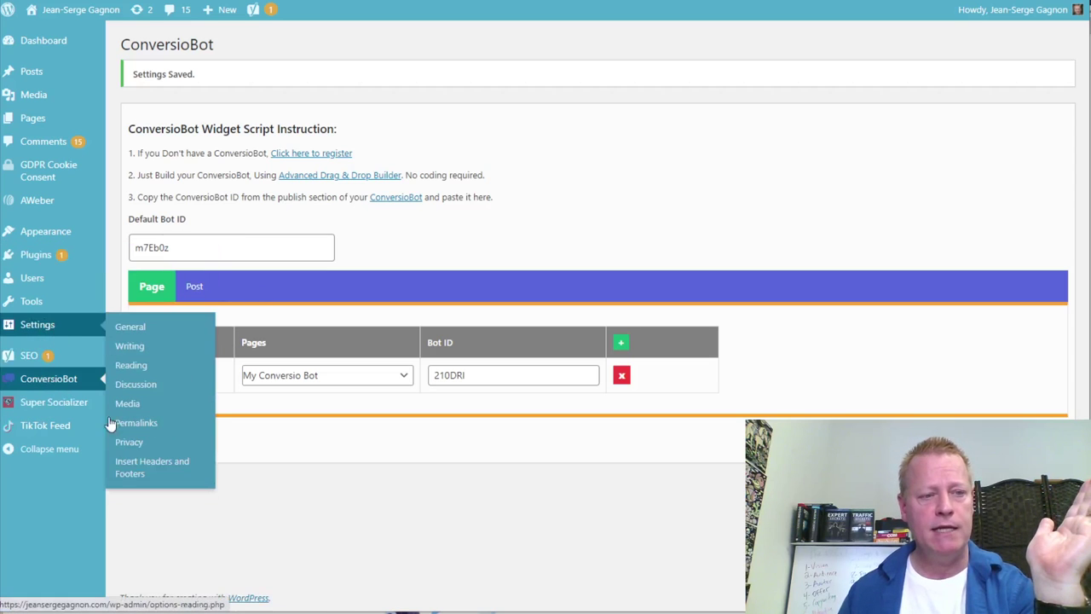
pyautogui.click(134, 467)
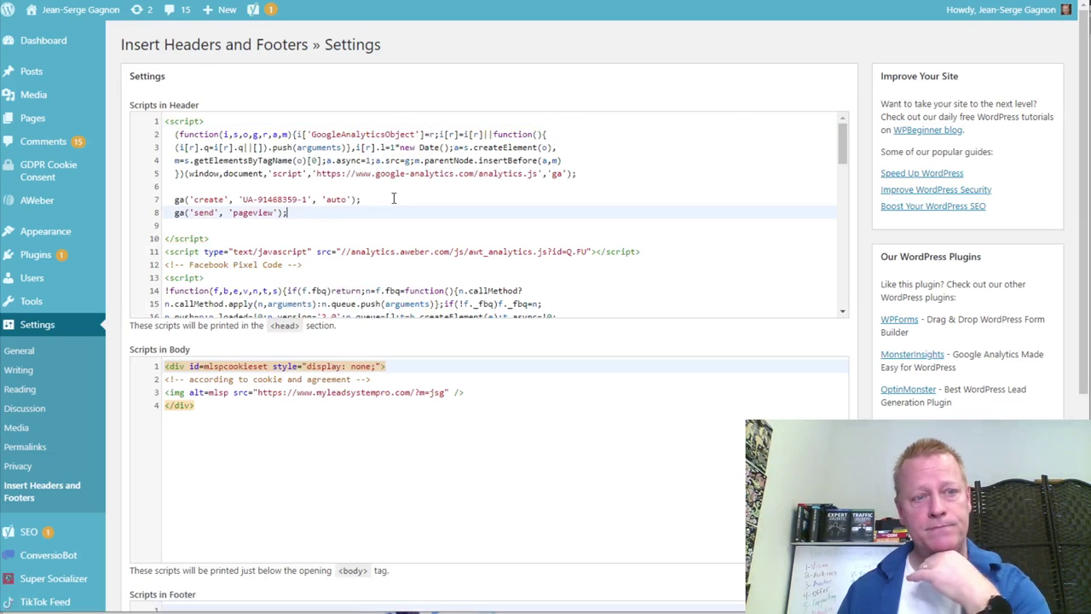
pyautogui.scroll(-3, 383, 202)
pyautogui.scroll(-10, 384, 202)
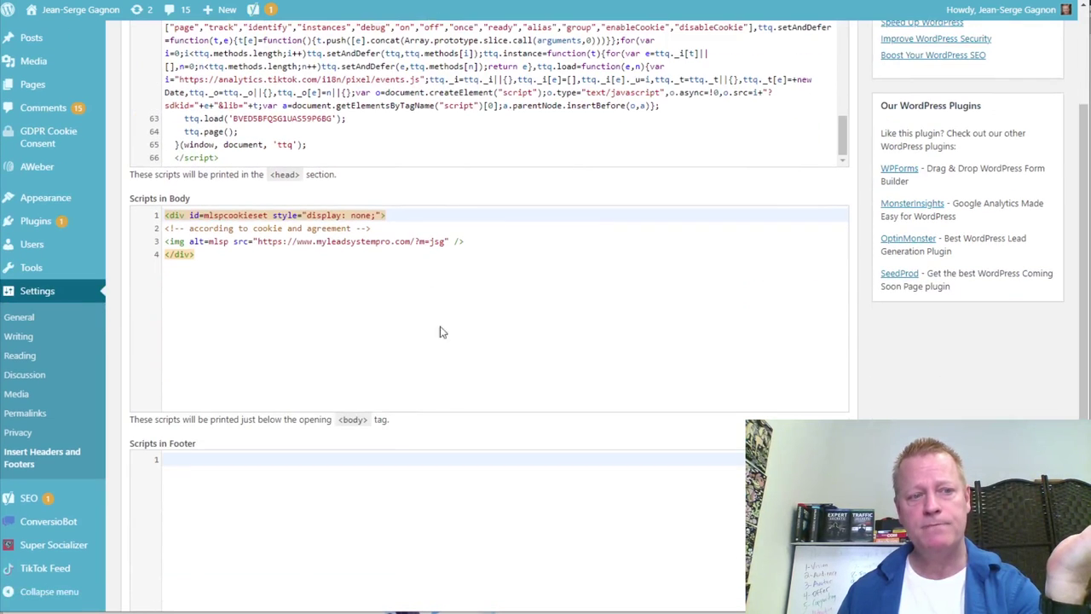
pyautogui.scroll(-3, 346, 415)
pyautogui.click(307, 480)
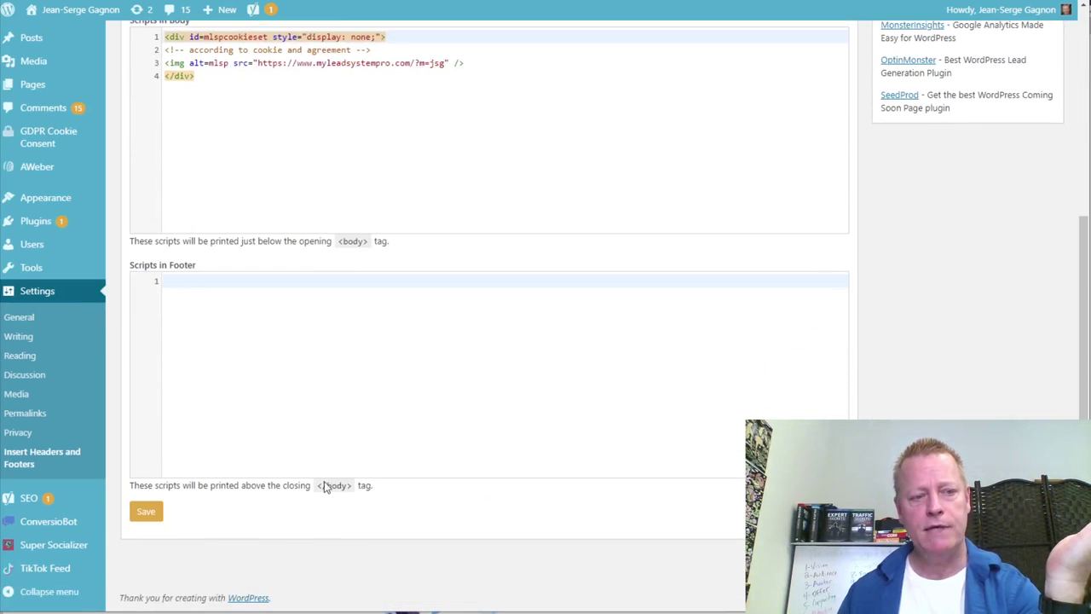
pyautogui.scroll(3, 359, 310)
pyautogui.scroll(2, 359, 310)
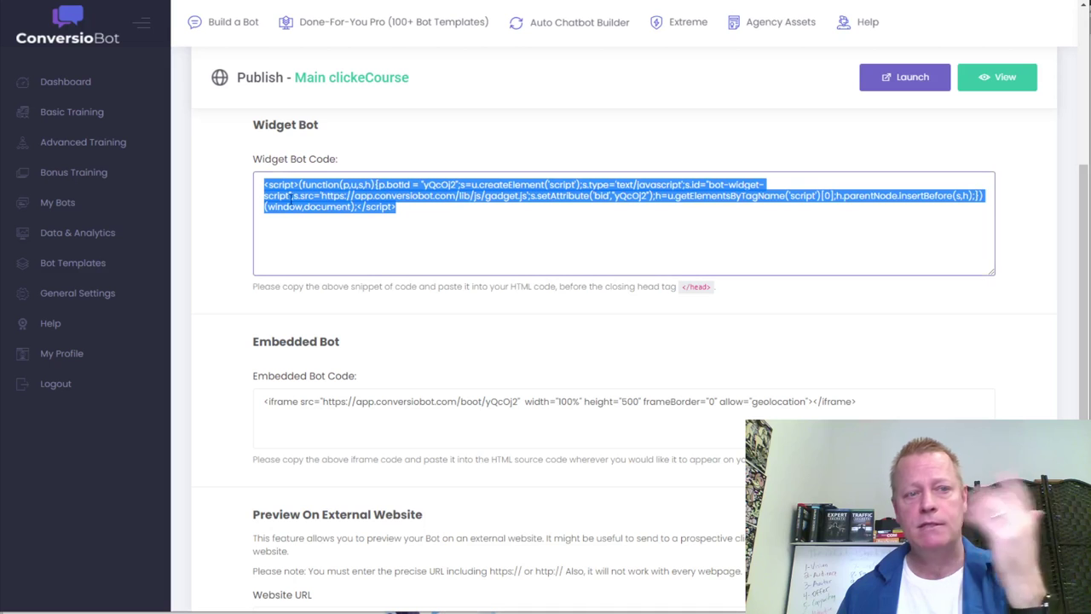
# On the Main clickeCourse bot's publish page, copy the widget code, the embedded bot code and the full page bot link.
pyautogui.click(341, 224)
pyautogui.click(348, 242)
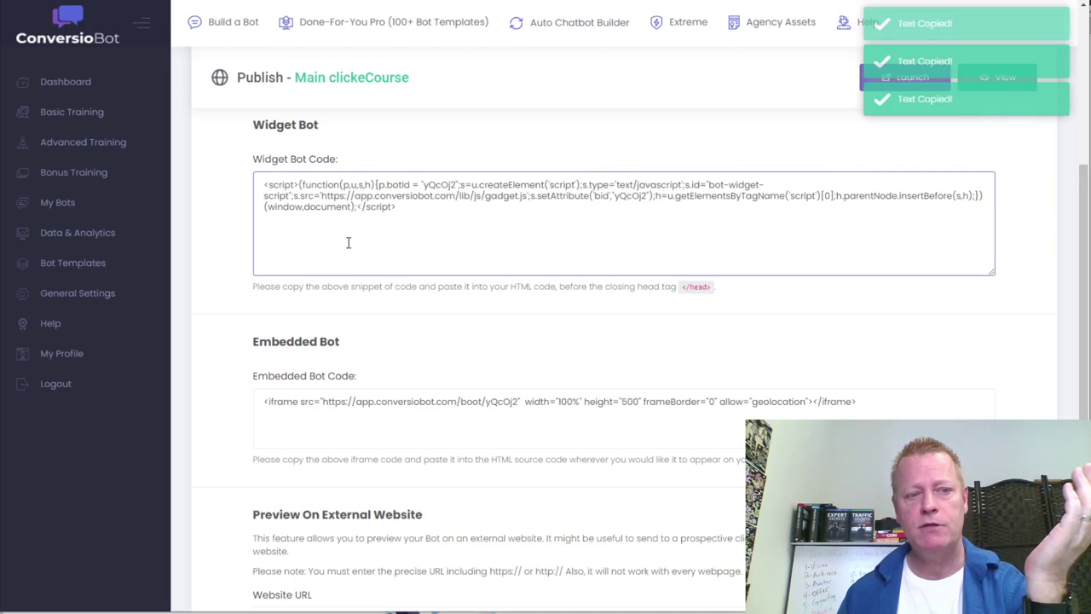
pyautogui.scroll(-2, 332, 333)
pyautogui.click(348, 265)
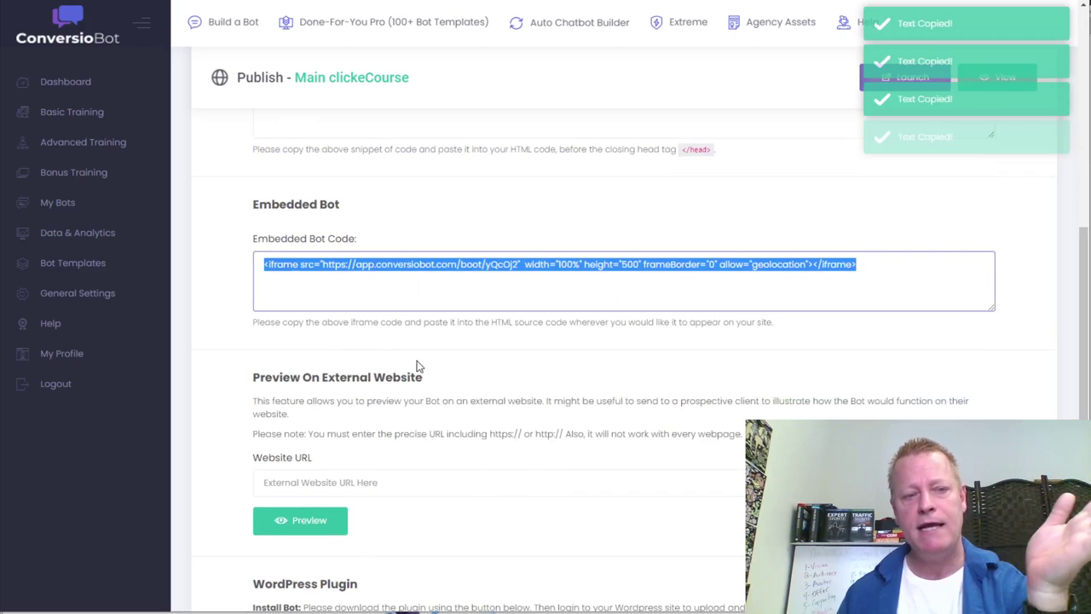
pyautogui.scroll(8, 418, 355)
pyautogui.click(333, 405)
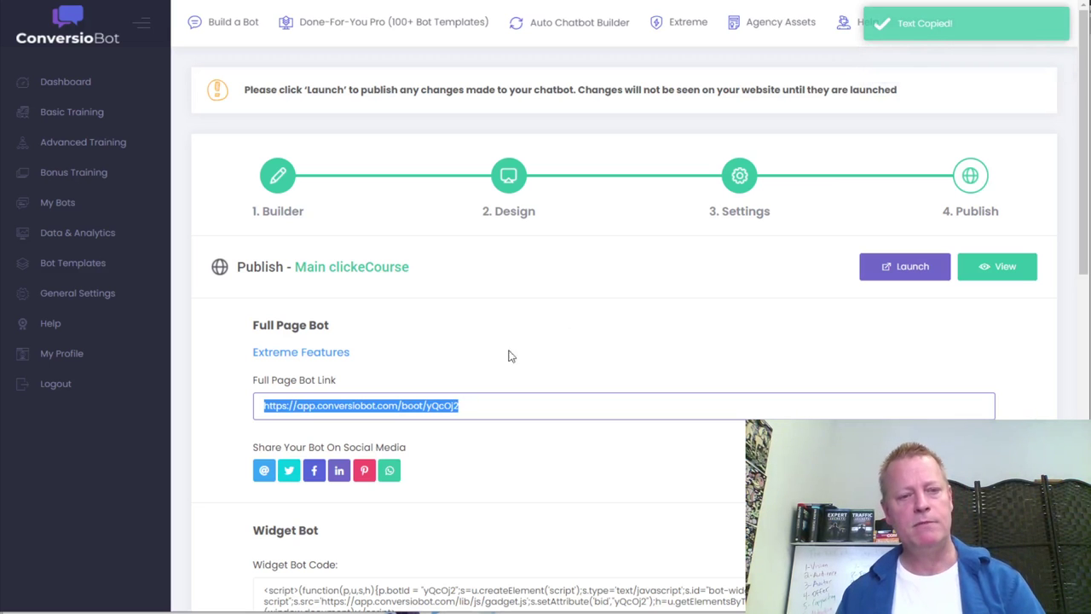
# Open the copied full page bot link in a new incognito browser window.
pyautogui.hotkey('alt', 'f')
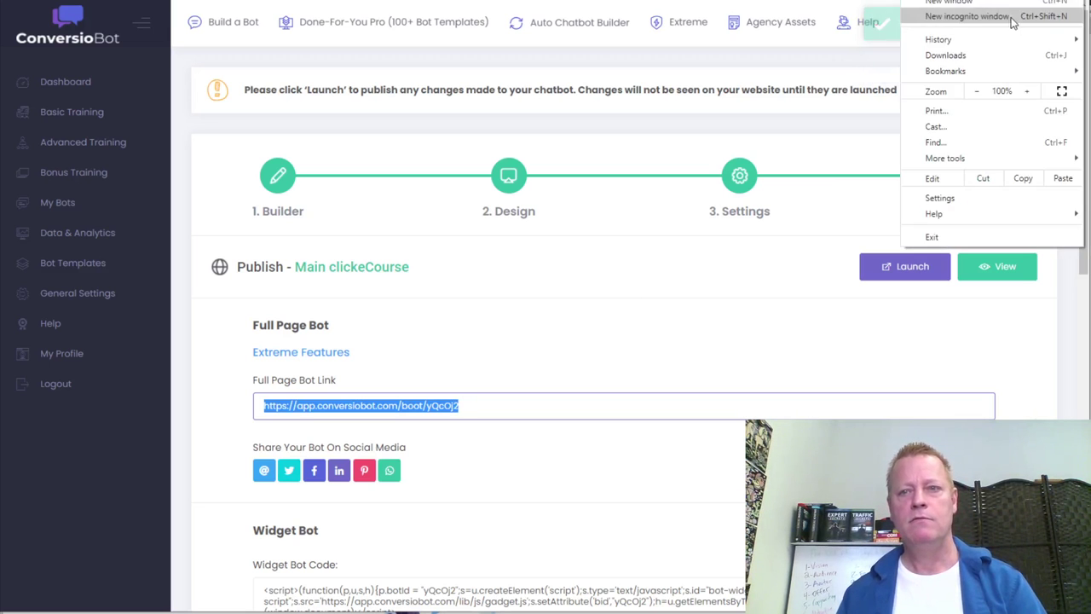
pyautogui.click(981, 10)
pyautogui.rightClick(506, 3)
pyautogui.click(580, 76)
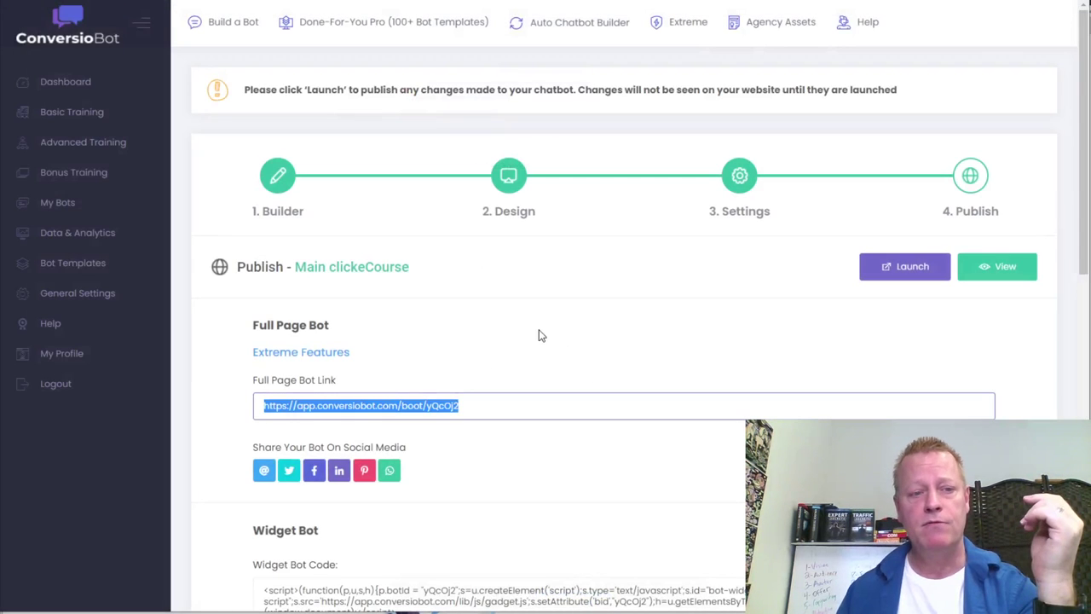
pyautogui.scroll(-6, 478, 371)
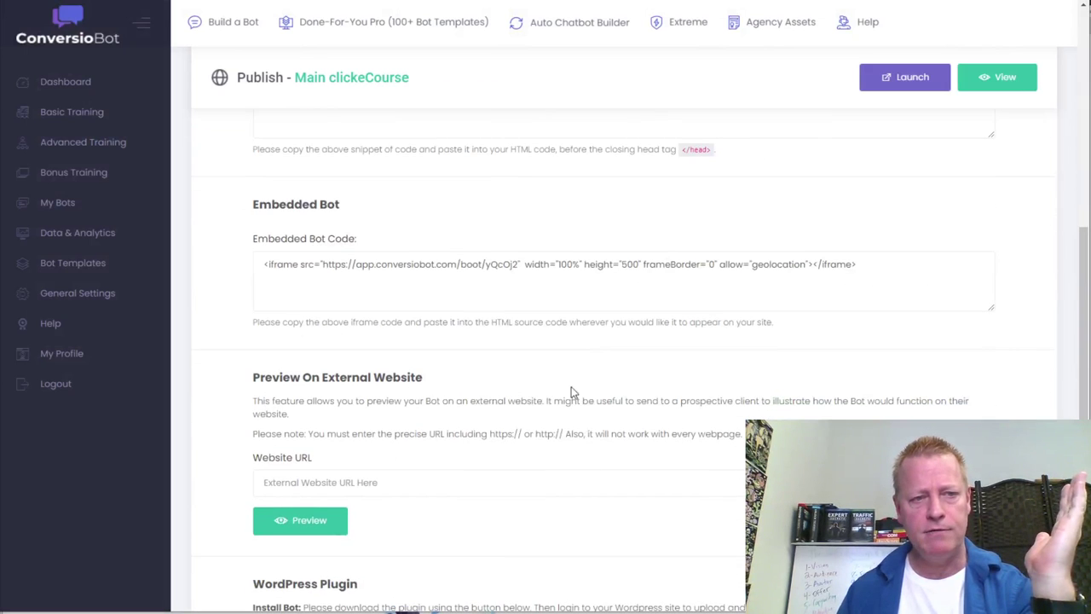
pyautogui.scroll(-3, 602, 395)
pyautogui.scroll(1, 604, 395)
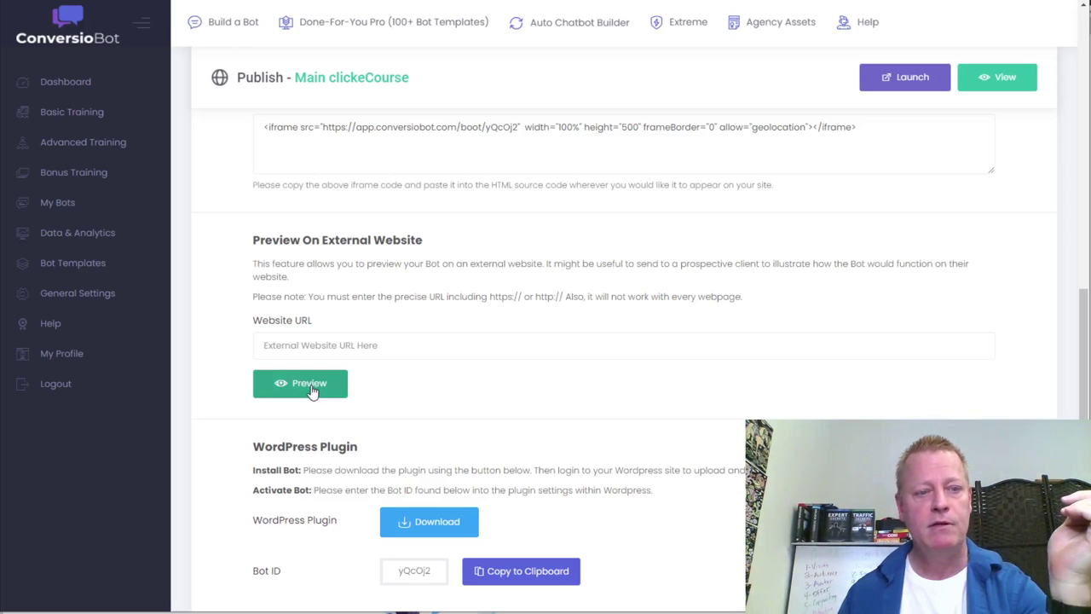
pyautogui.click(341, 350)
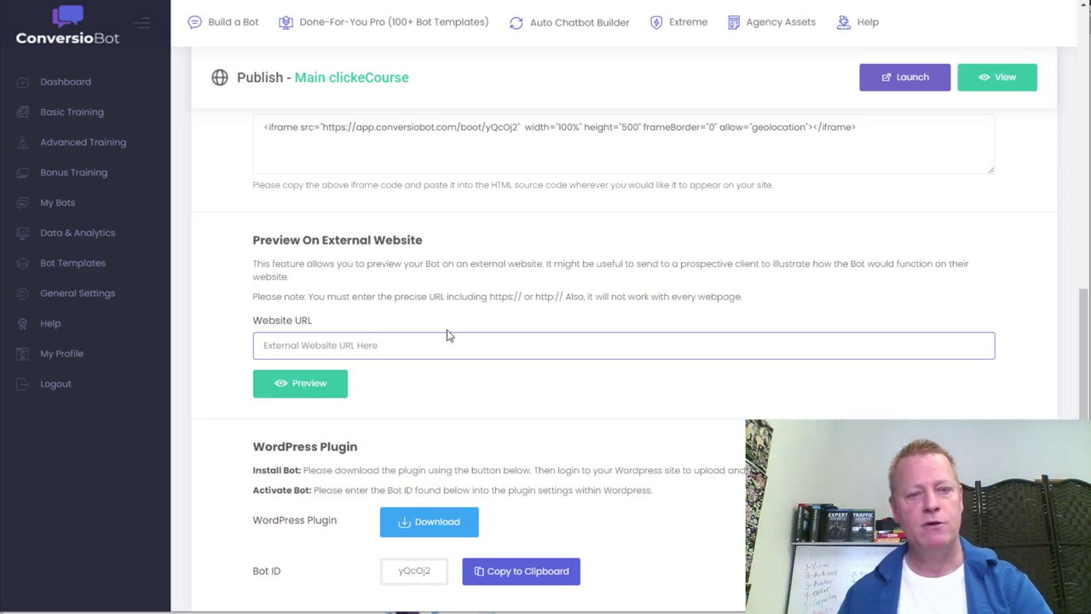
pyautogui.write('http:')
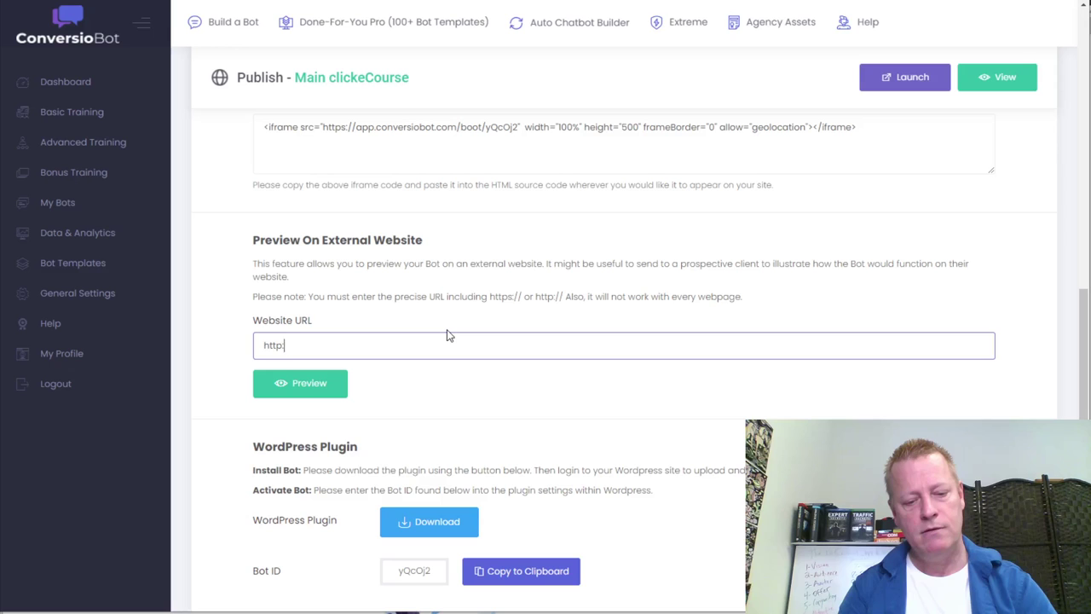
pyautogui.write('//google.com')
pyautogui.click(305, 386)
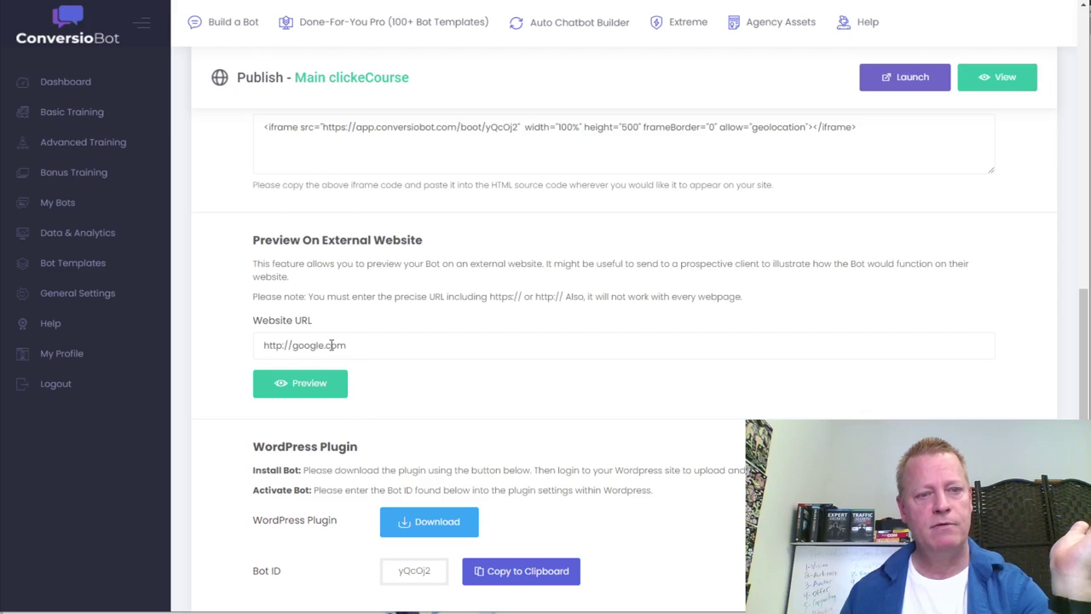
# Try to preview the bot on a marketer's personal website instead of Google, and close the preview.
pyautogui.click(307, 344)
pyautogui.doubleClick(307, 344)
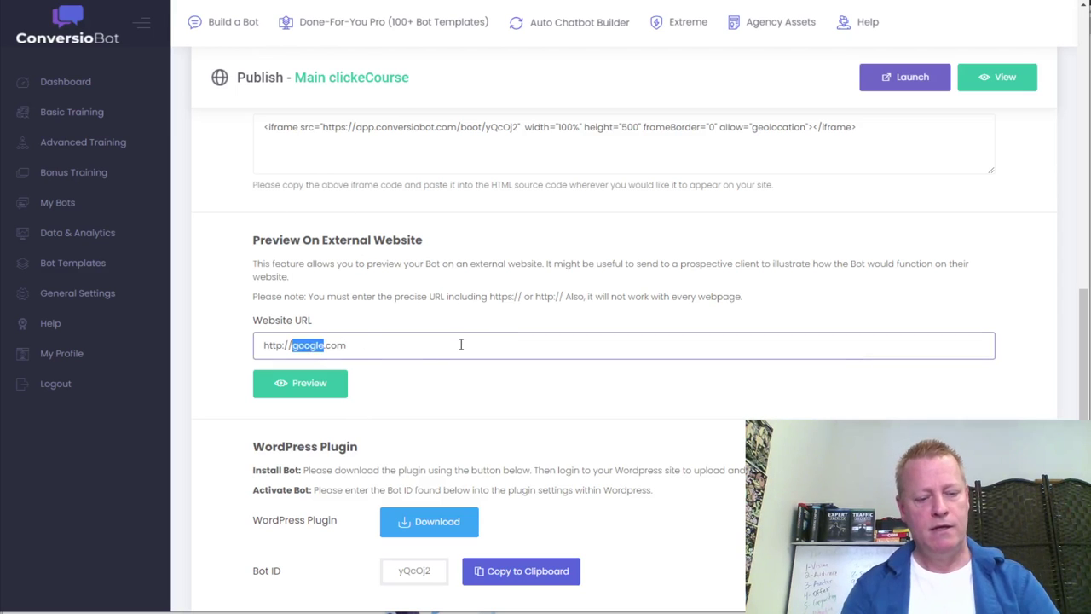
pyautogui.write('anthn')
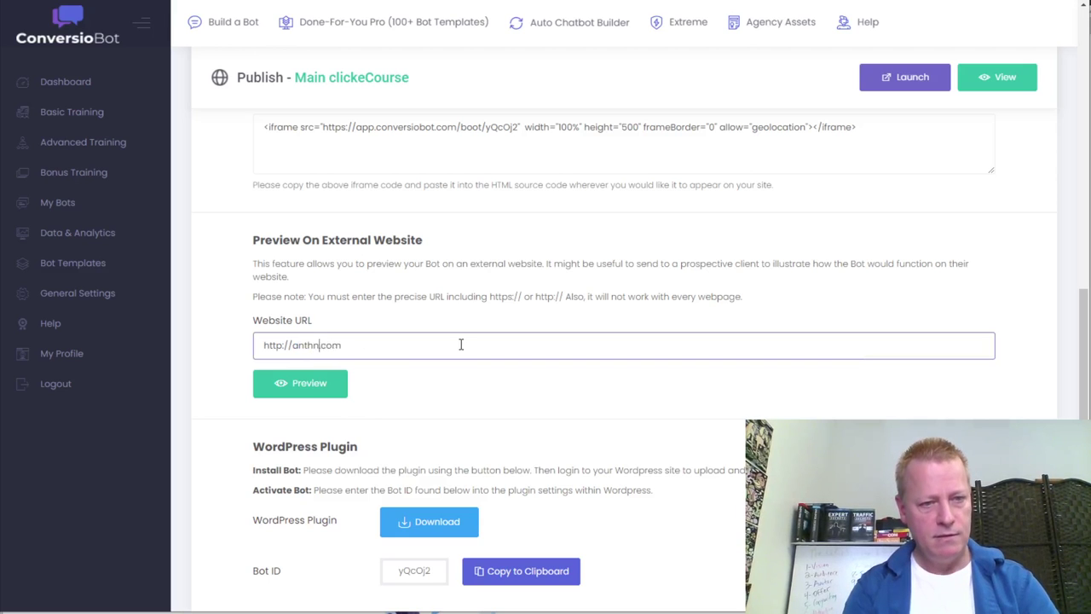
pyautogui.press('BackSpace')
pyautogui.write('honymarkhendricksen')
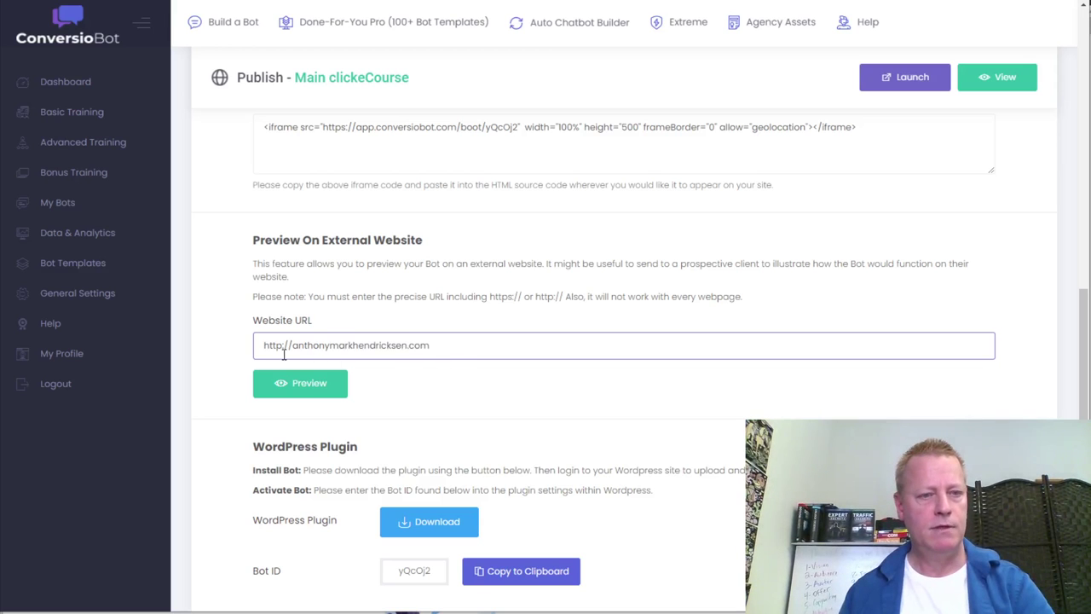
pyautogui.click(307, 383)
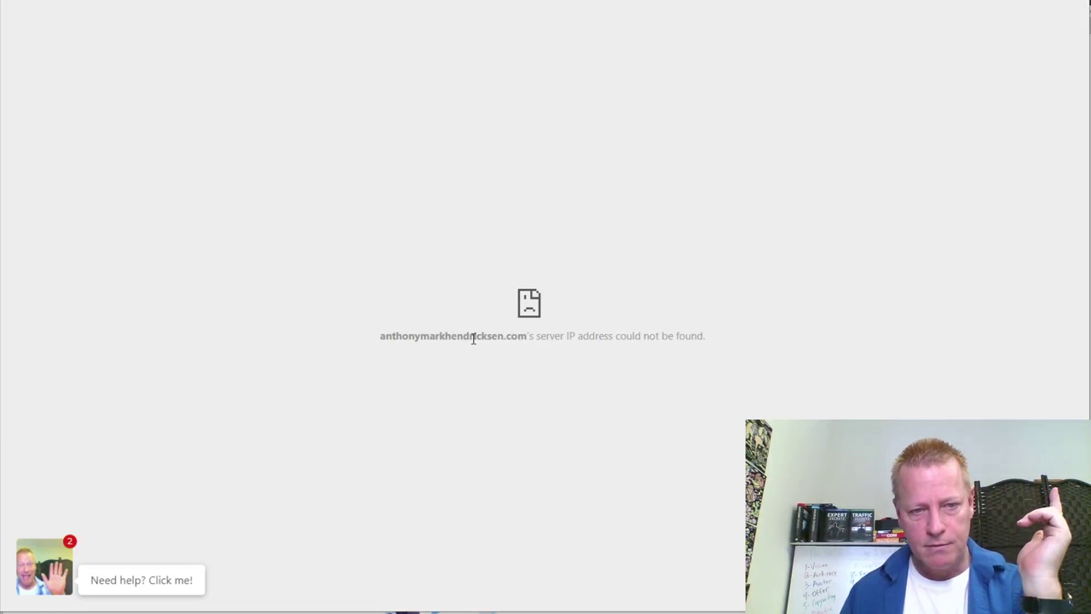
pyautogui.hotkey('ctrl', 'w')
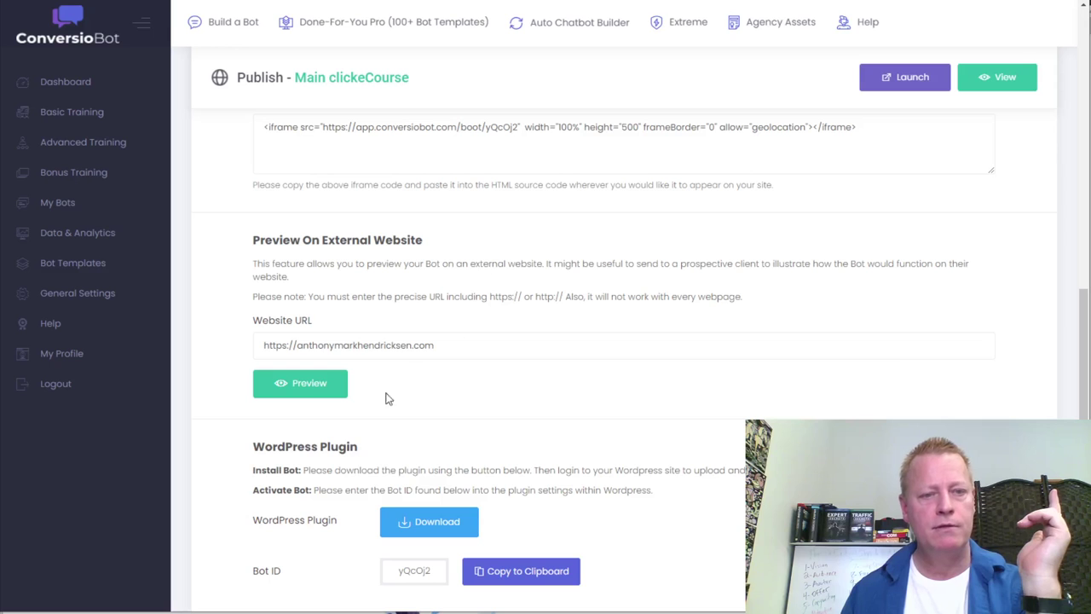
# Correct the surname's spelling in the external website address, preview the bot there again, and open its chat.
pyautogui.press('BackSpace')
pyautogui.write('o')
pyautogui.click(333, 392)
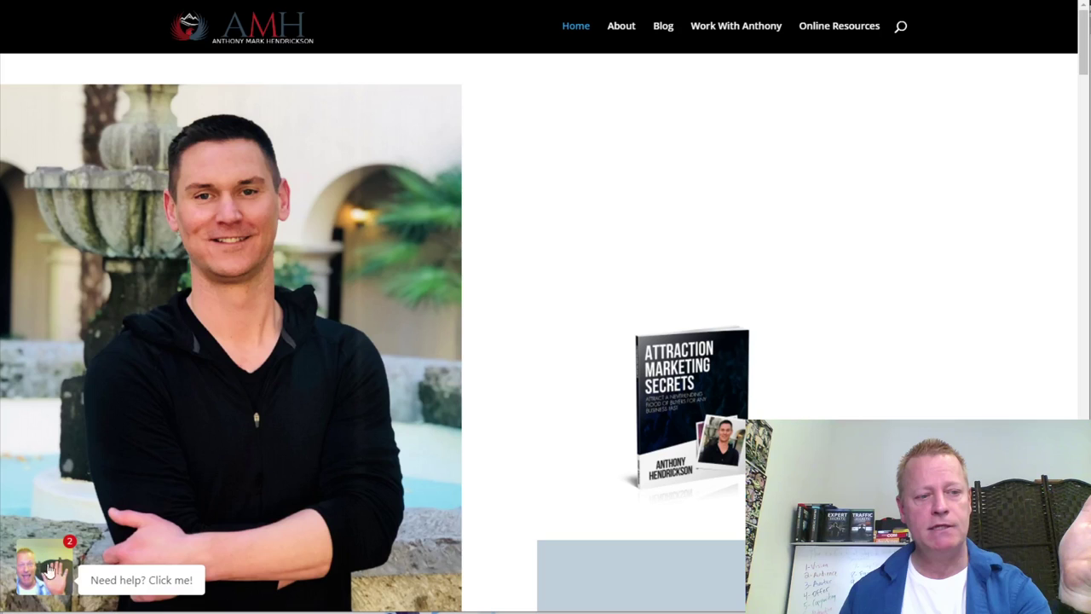
pyautogui.click(55, 574)
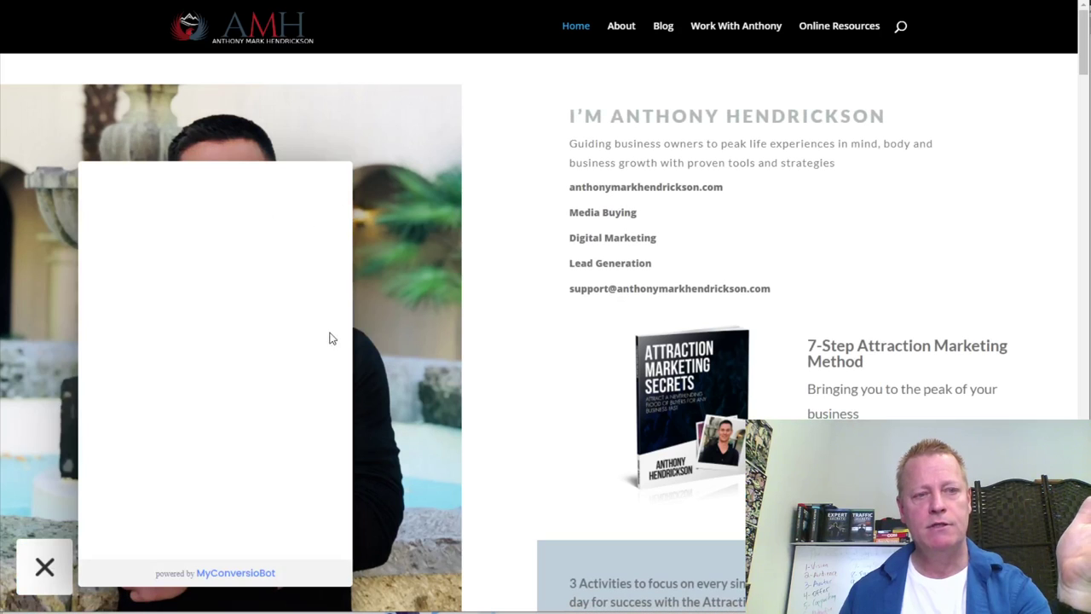
# Close the bot chat and look over the previewed external website with the bot widget on it.
pyautogui.click(66, 572)
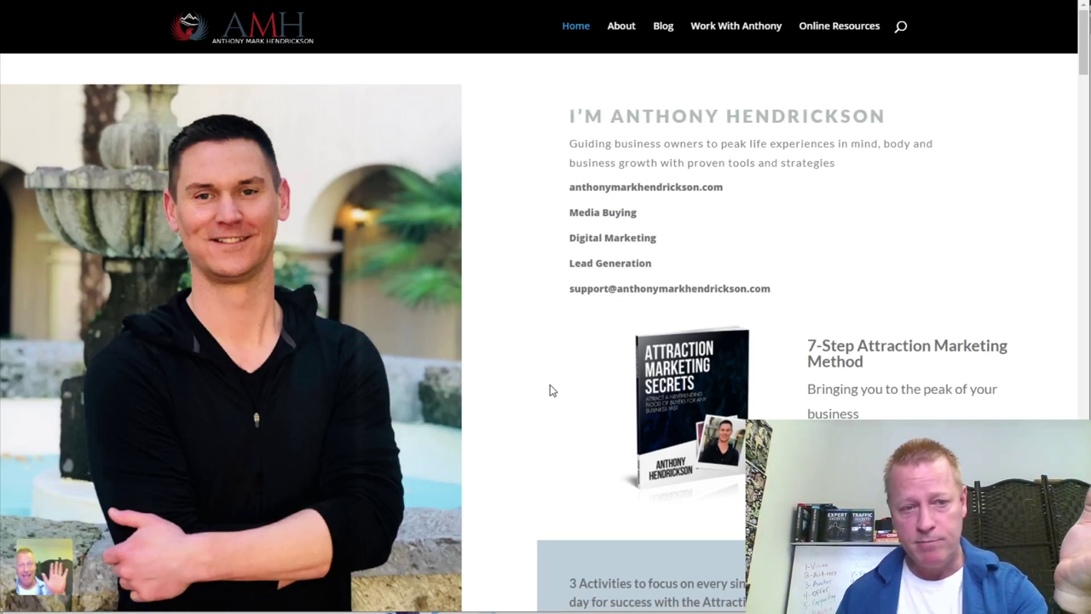
pyautogui.scroll(-3, 550, 390)
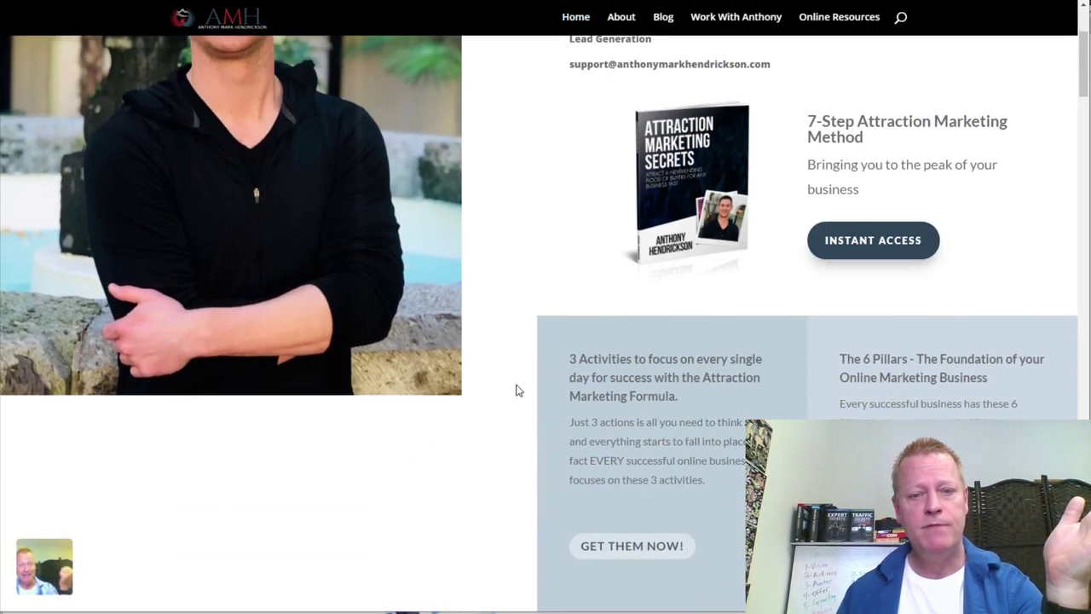
pyautogui.scroll(3, 516, 389)
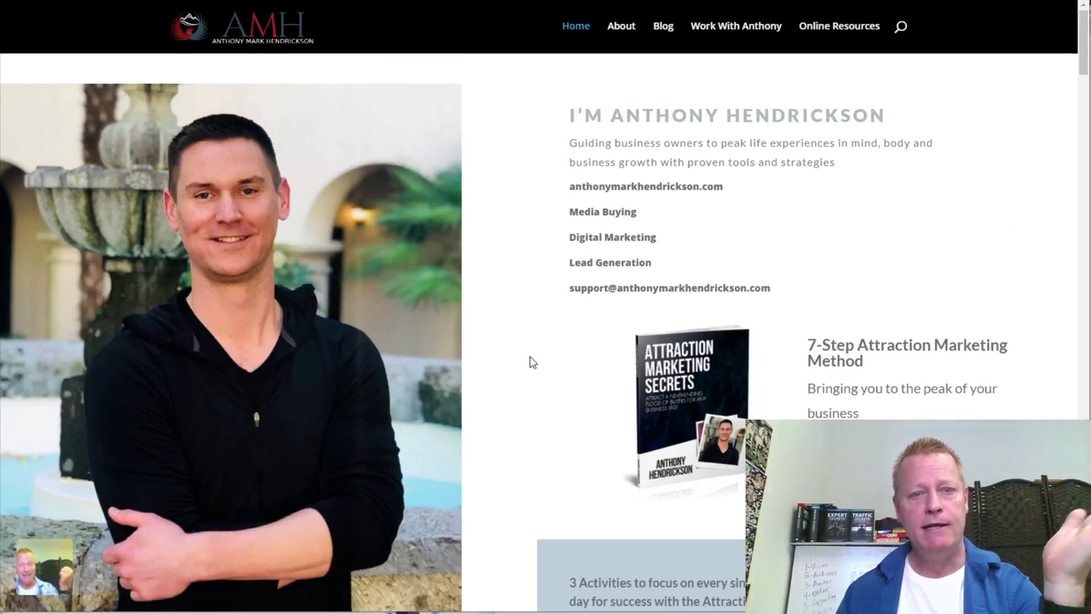
pyautogui.scroll(-4, 528, 369)
pyautogui.scroll(-3, 520, 408)
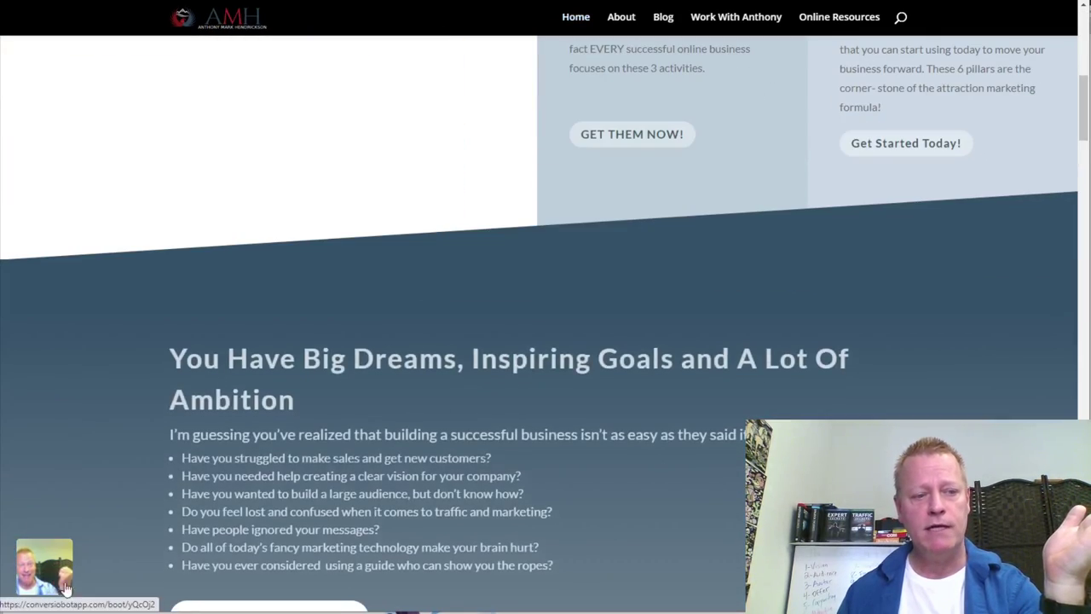
# Test opening and closing the bot chat further down the previewed website, and close the preview.
pyautogui.click(44, 567)
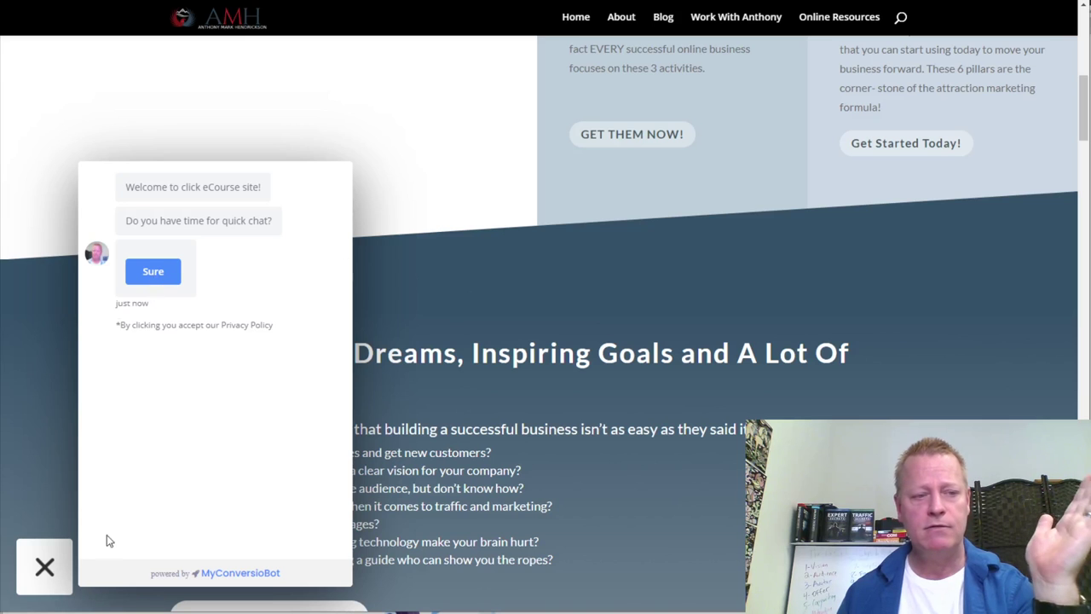
pyautogui.click(44, 567)
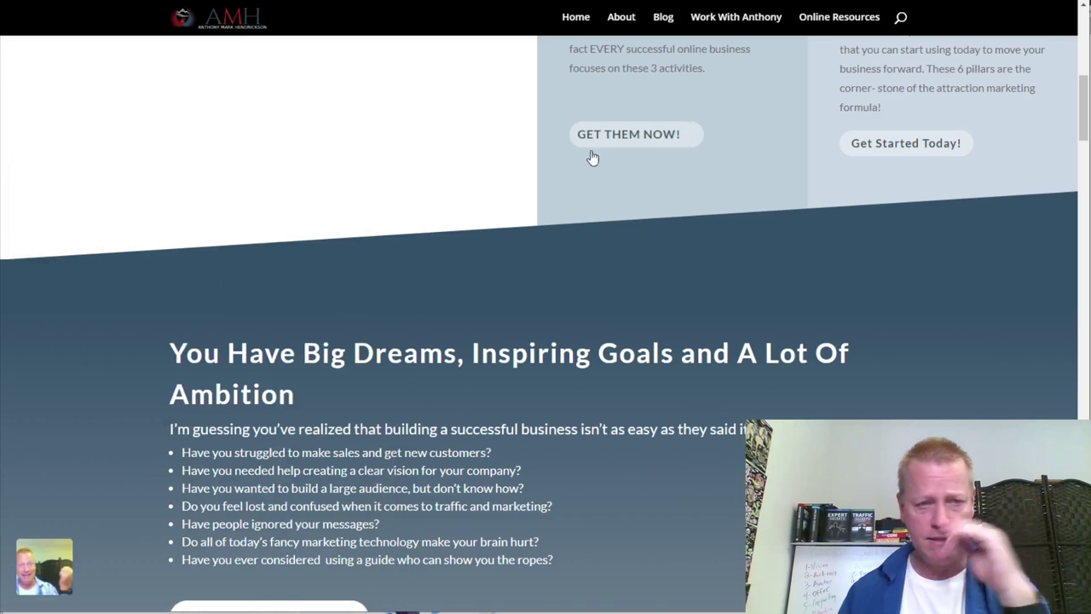
pyautogui.scroll(5, 502, 66)
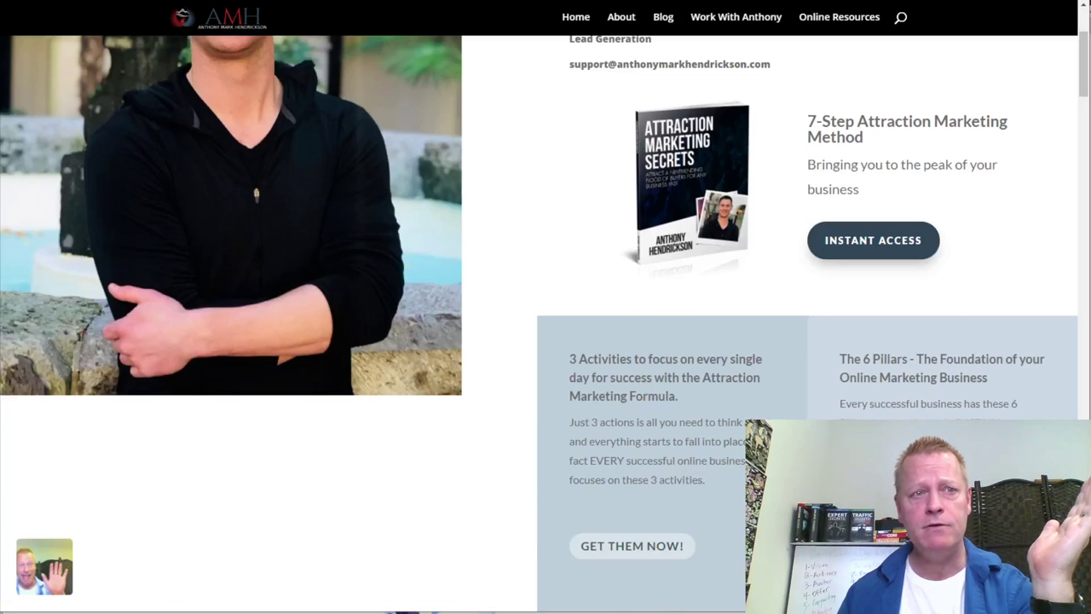
pyautogui.hotkey('ctrl', 'w')
# Review the full page link, widget code and embed code options on the Main clickeCourse bot's publish page.
pyautogui.scroll(4, 587, 336)
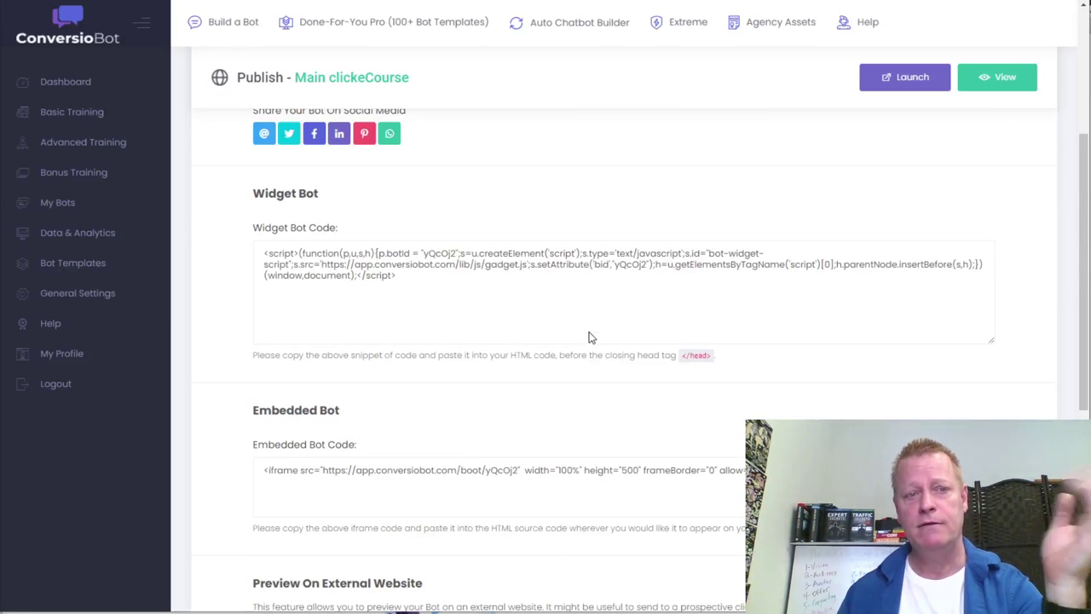
pyautogui.scroll(4, 589, 332)
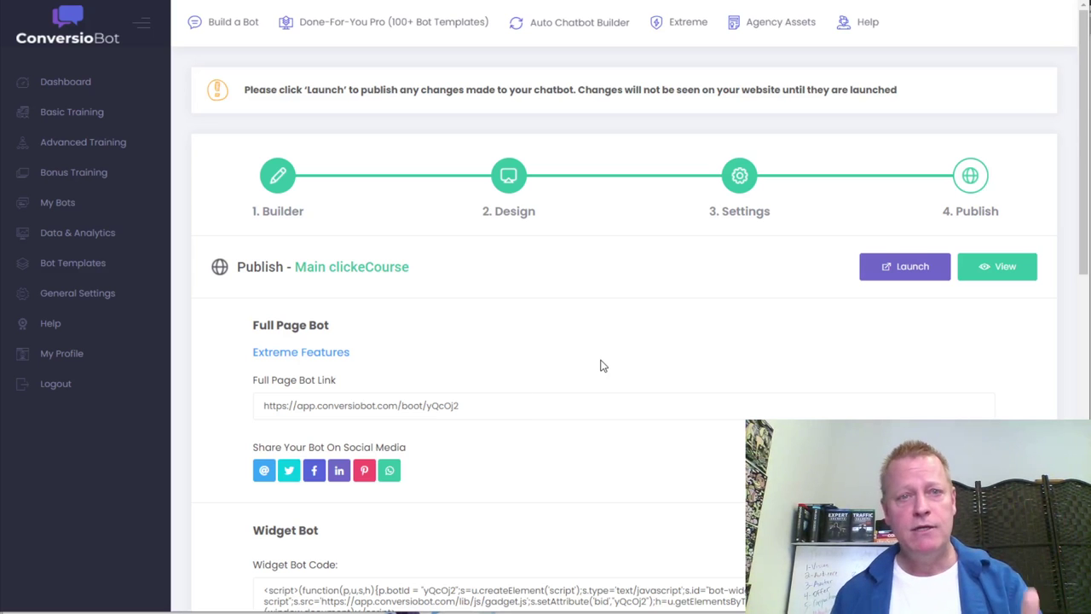
pyautogui.scroll(-10, 597, 358)
pyautogui.scroll(6, 588, 352)
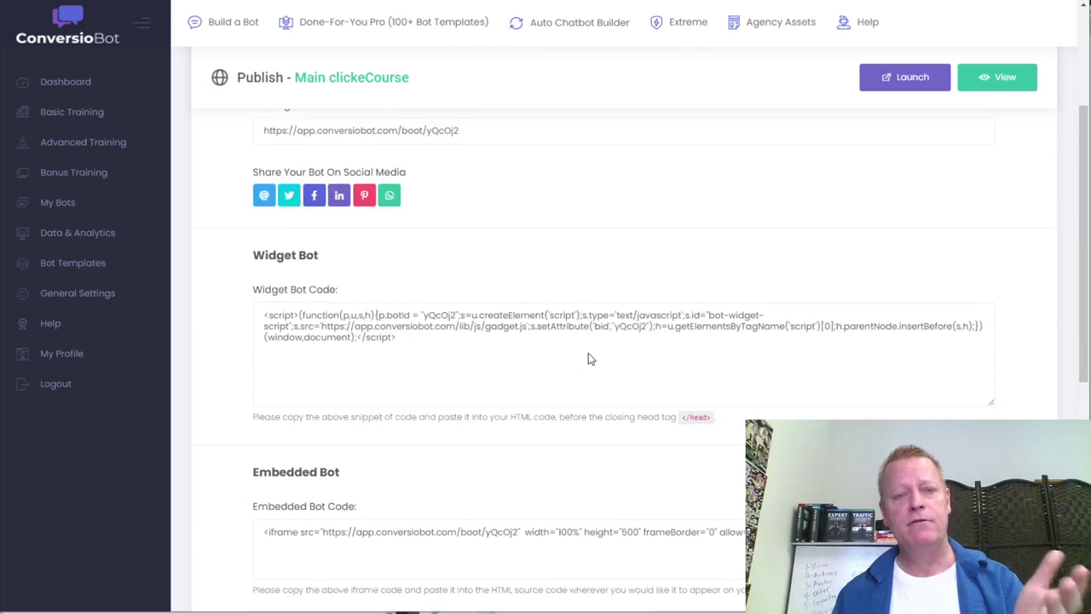
pyautogui.scroll(3, 560, 426)
pyautogui.scroll(-4, 329, 397)
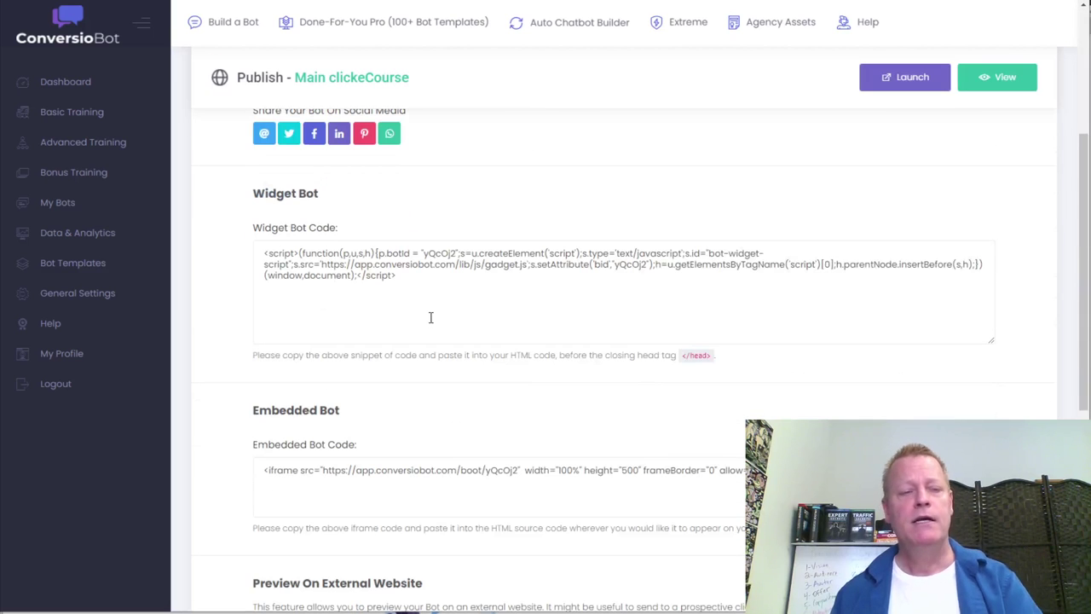